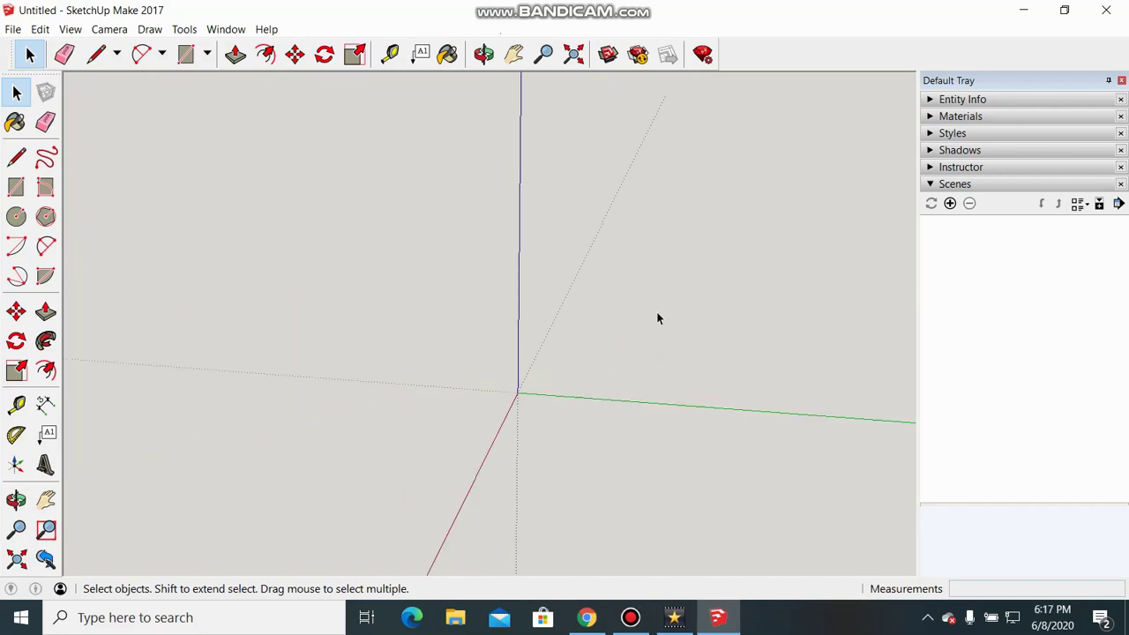
Step: In Model Info > Units, set the length format to Decimal millimetres with 0mm precision
click(226, 30)
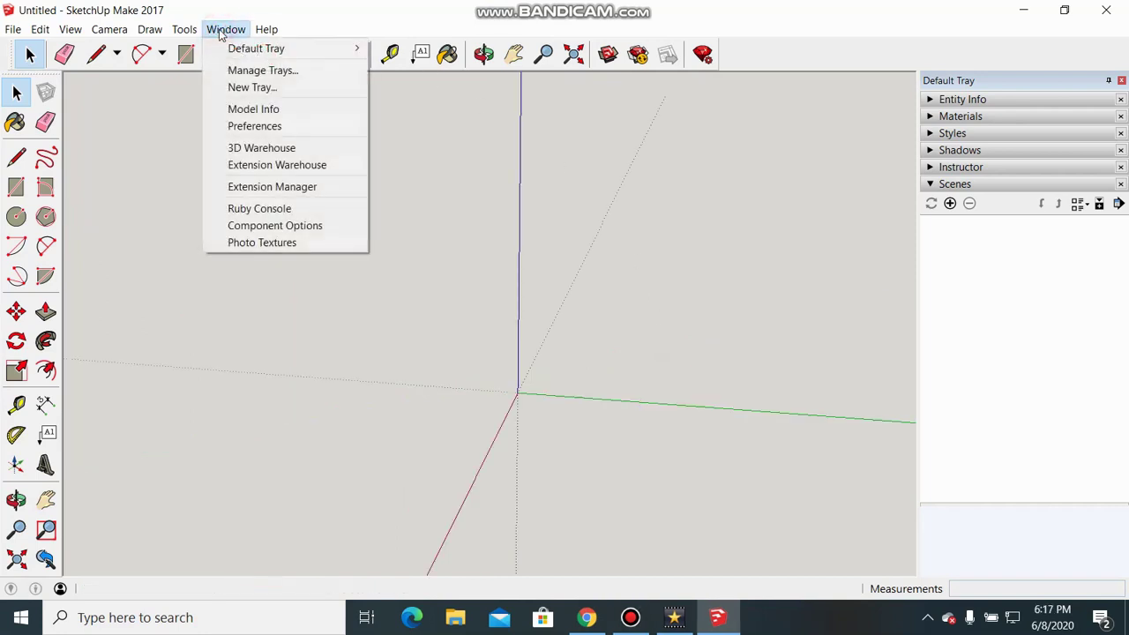
click(251, 109)
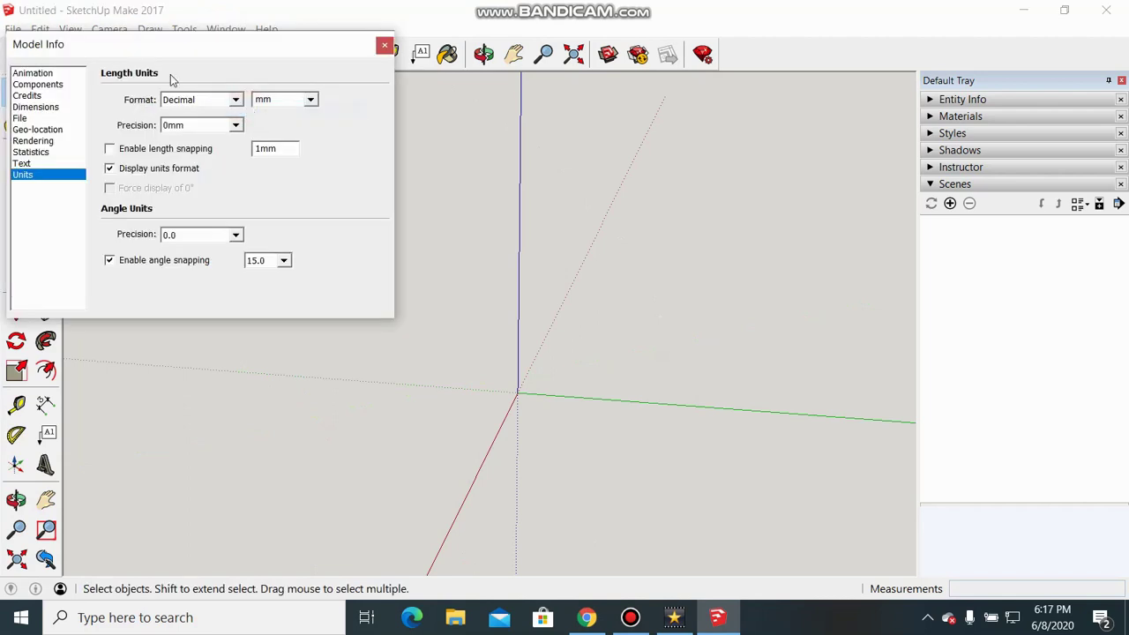
click(245, 103)
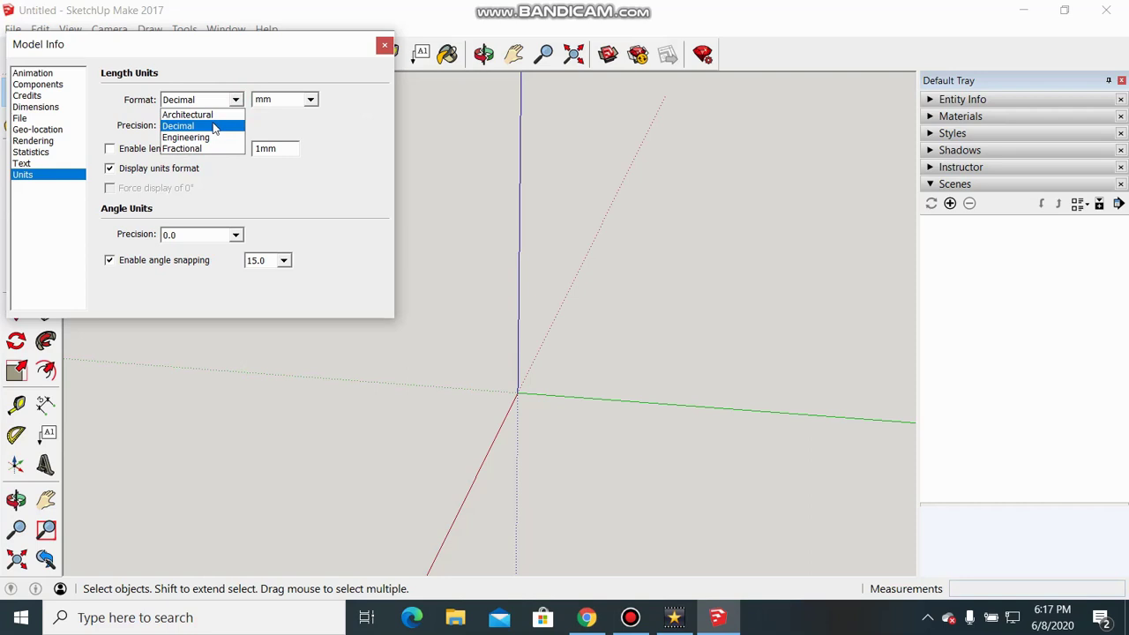
click(213, 129)
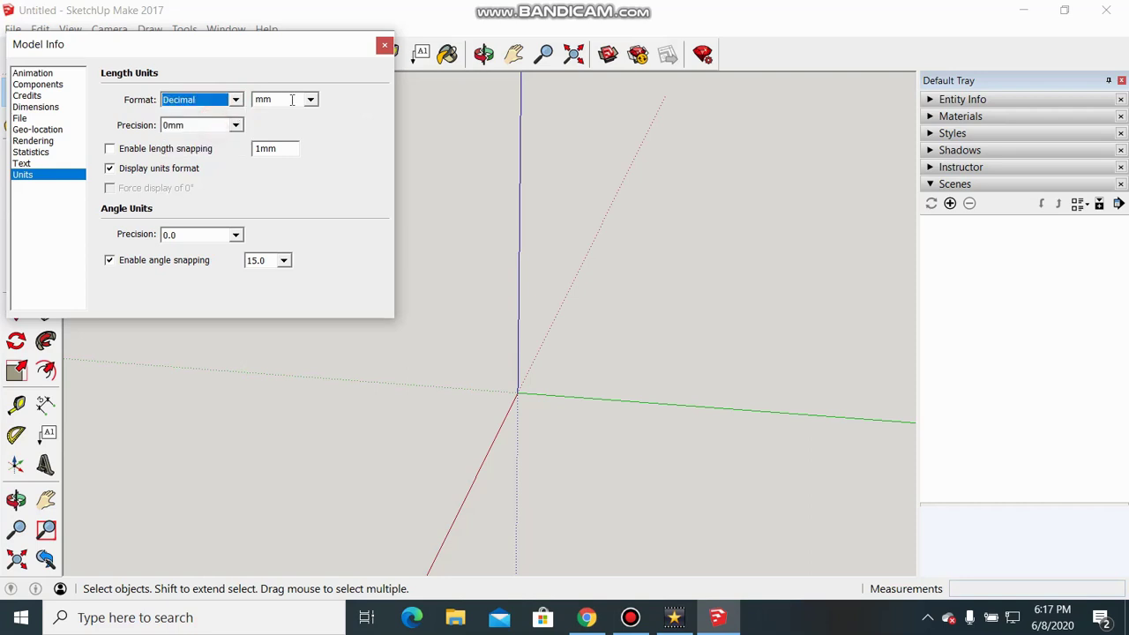
click(241, 128)
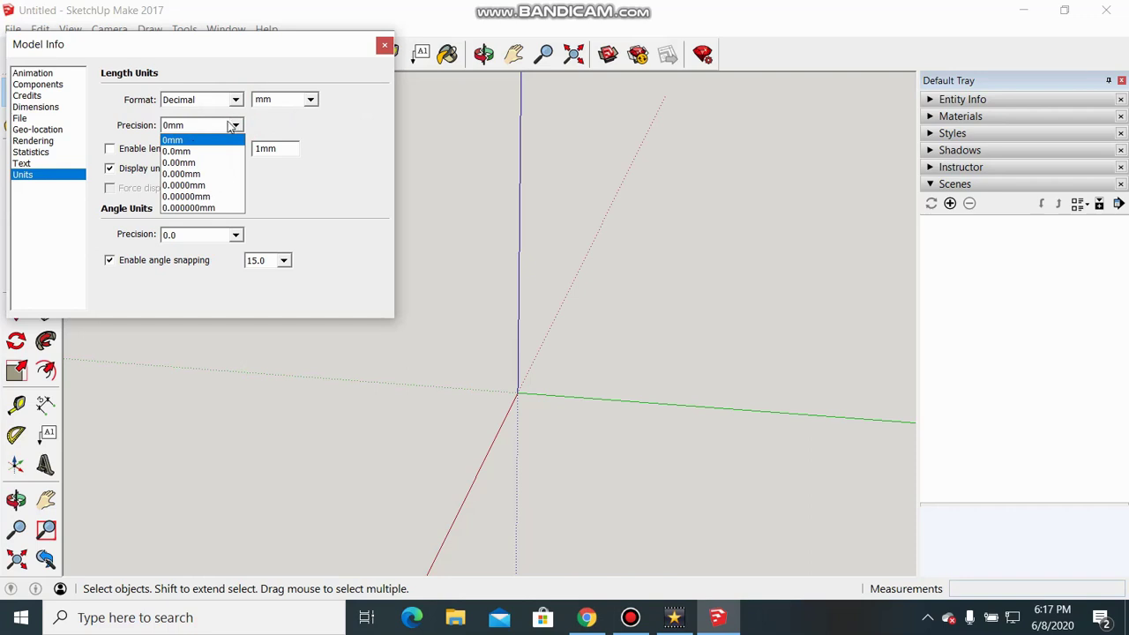
click(381, 49)
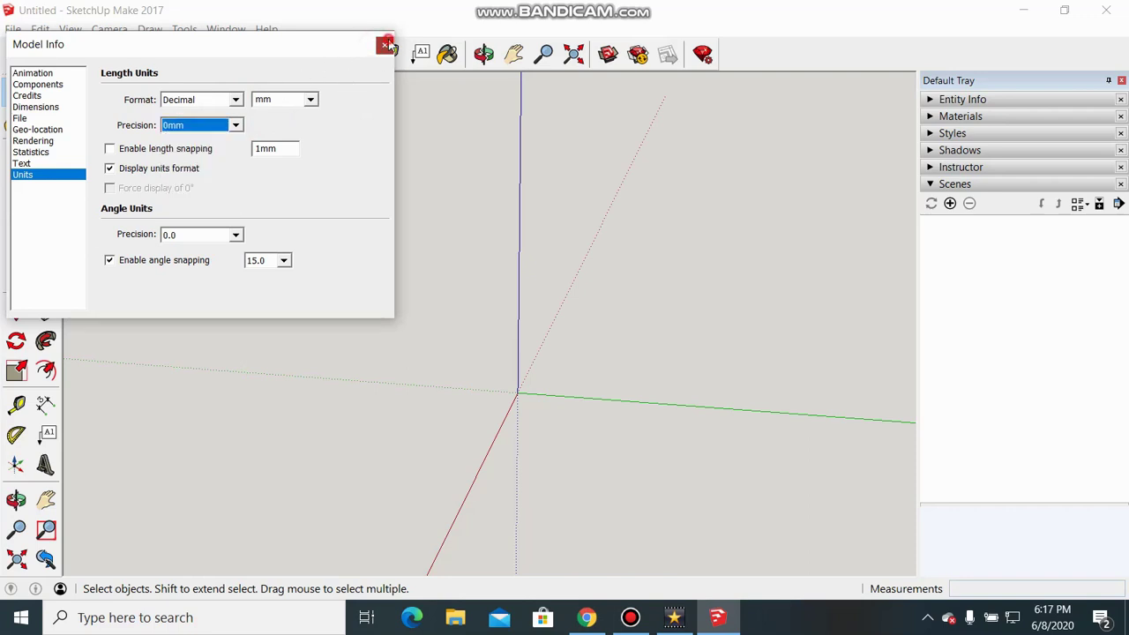
click(385, 45)
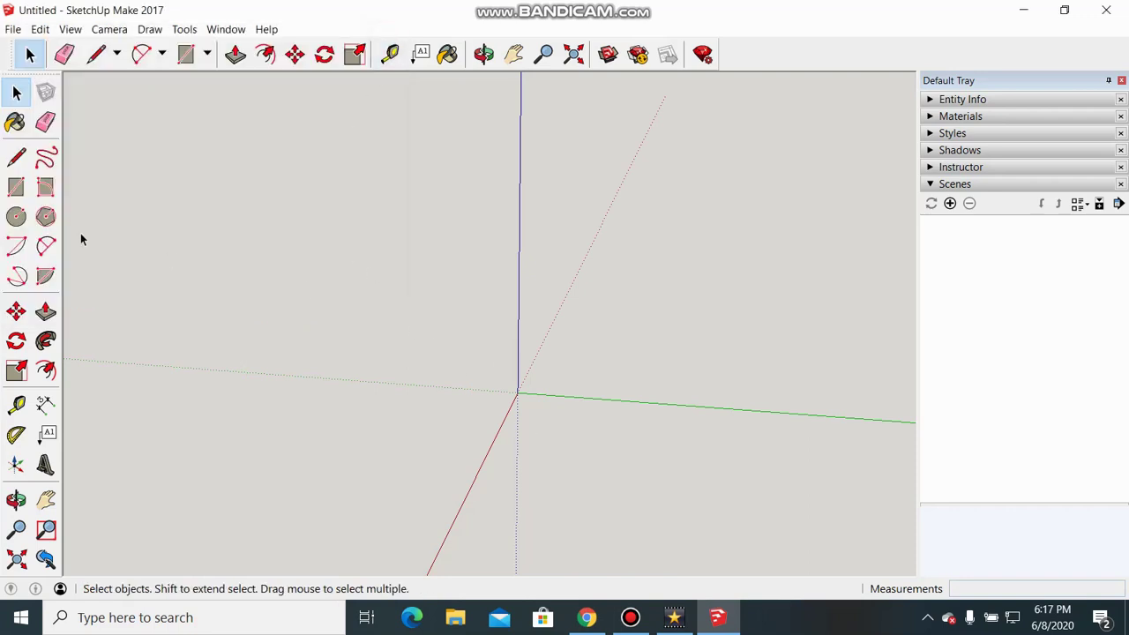
Step: Draw a 360 by 700 mm rectangle starting at the origin
click(16, 187)
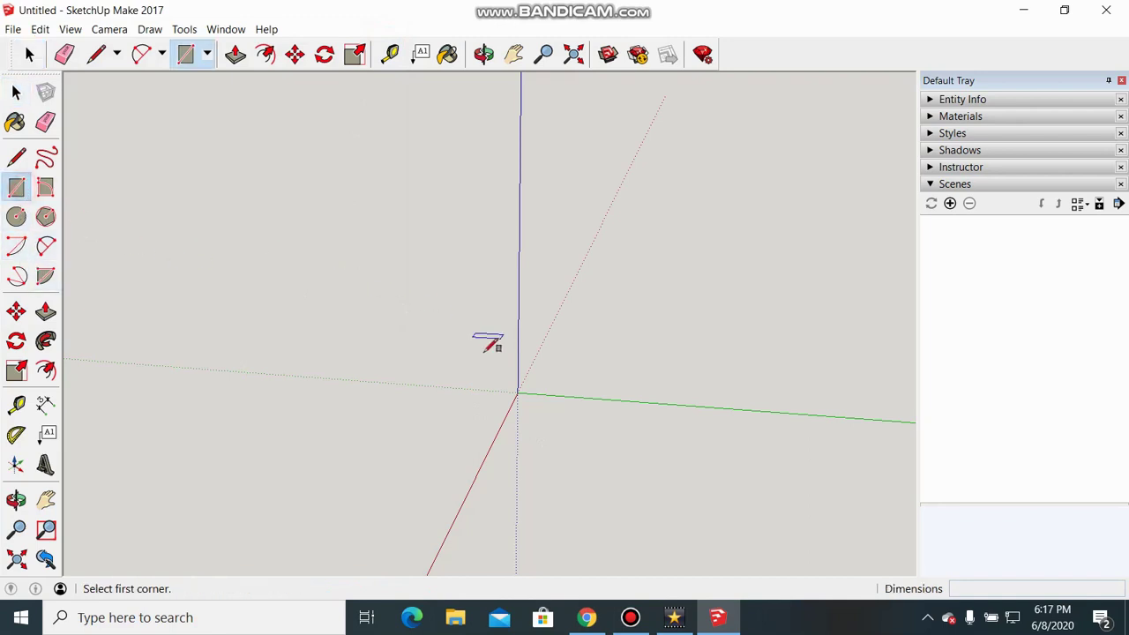
click(517, 392)
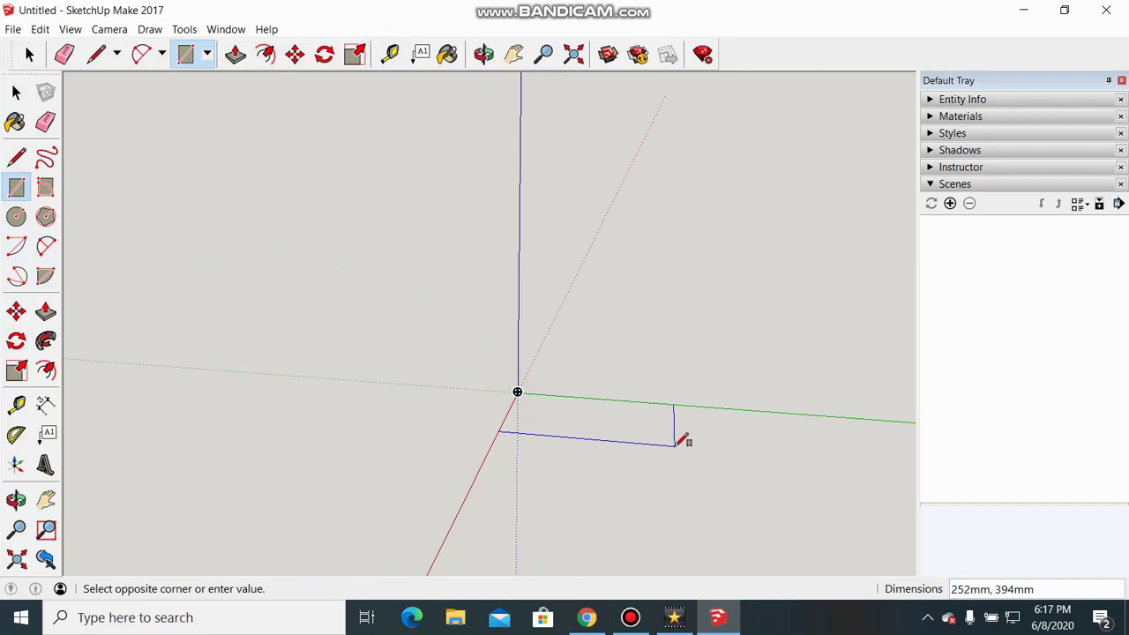
text(360,)
text(700)
key(Return)
scroll(623, 517, down, 1)
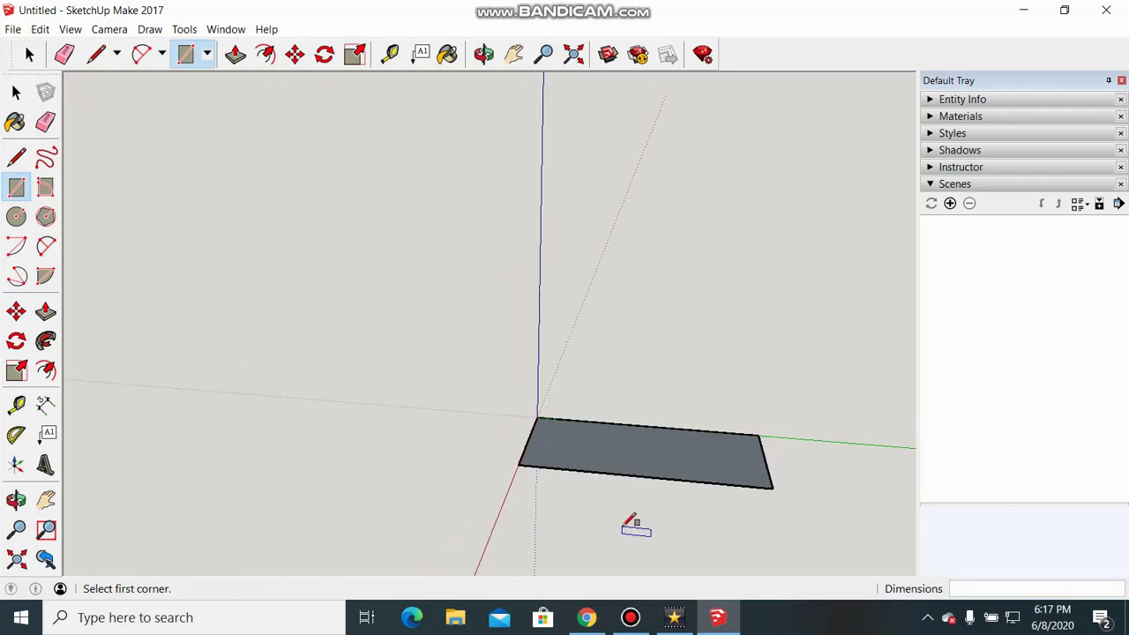
Step: Turn the rectangle face into a group and select it
key(space)
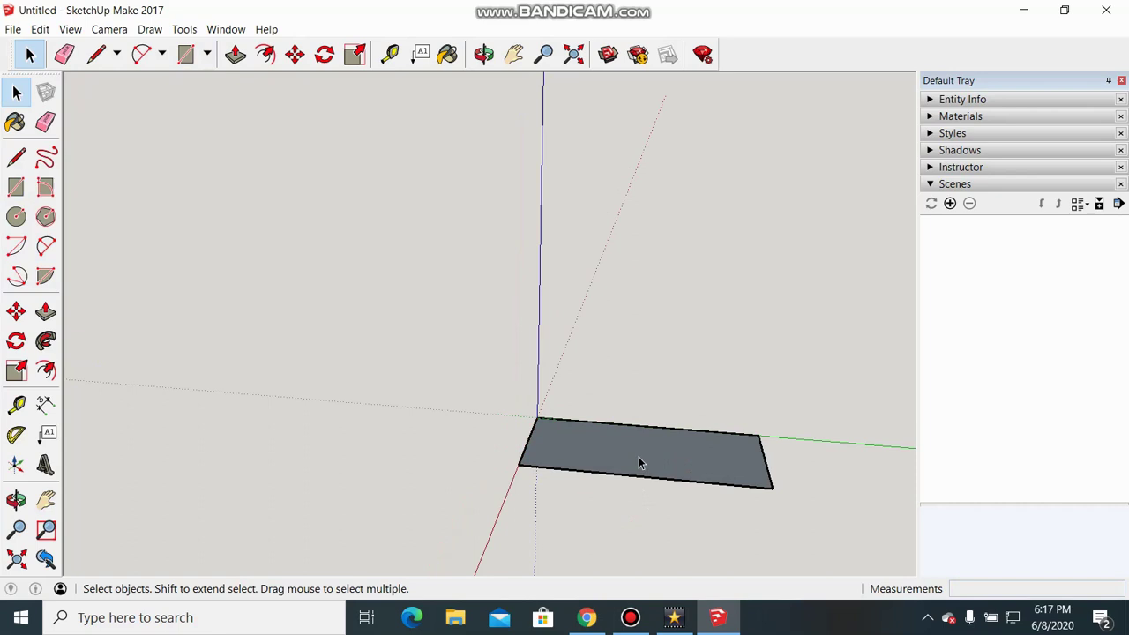
click(639, 463)
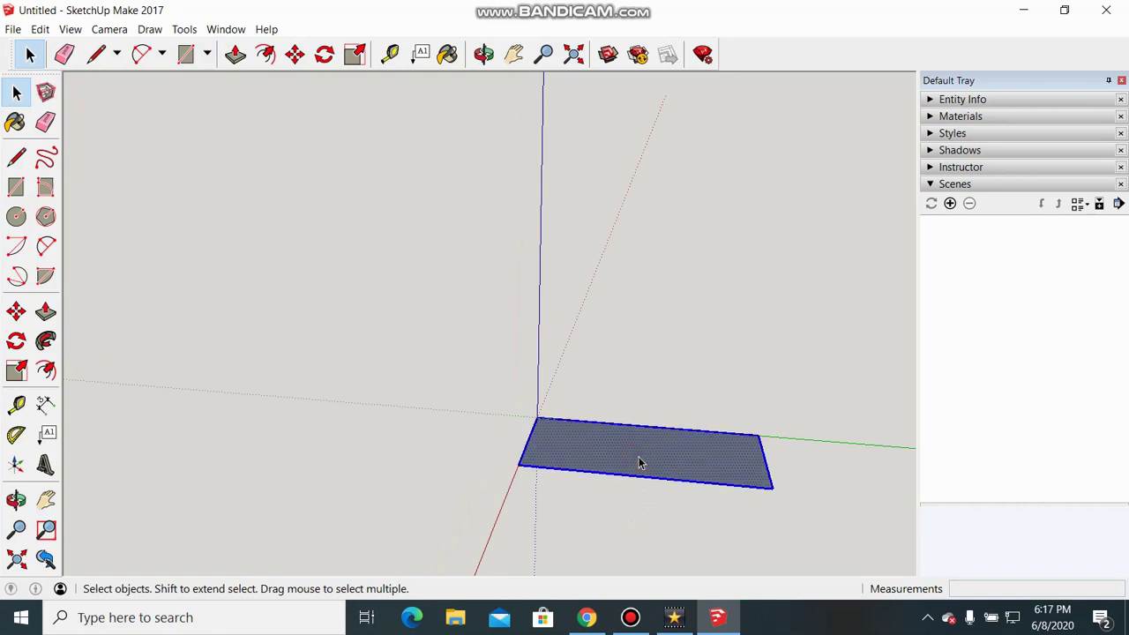
right_click(641, 462)
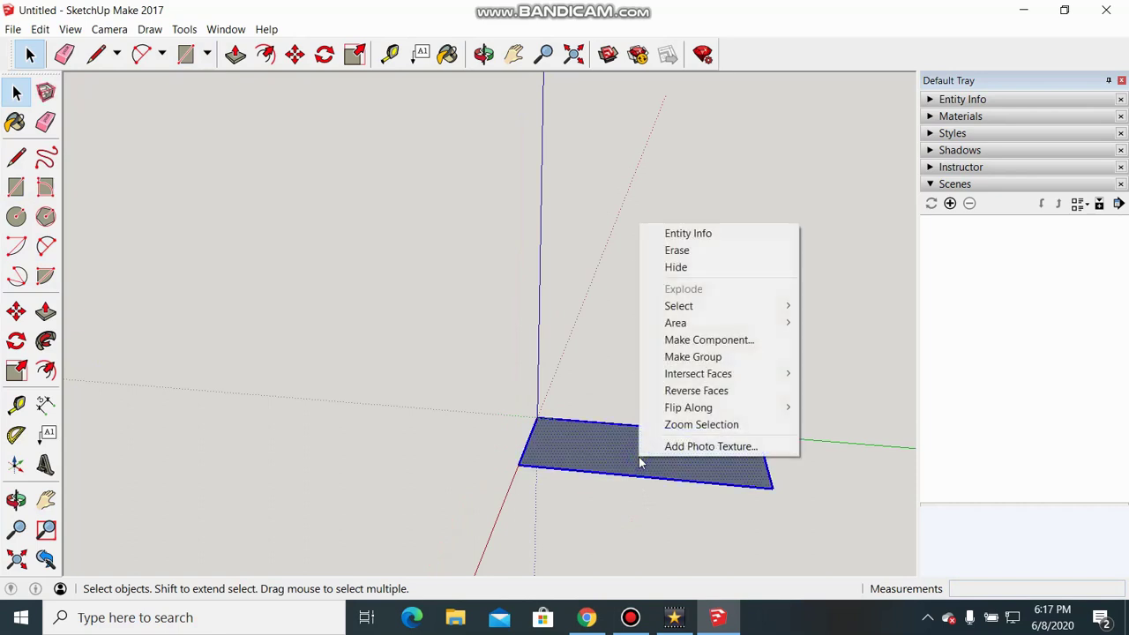
click(738, 356)
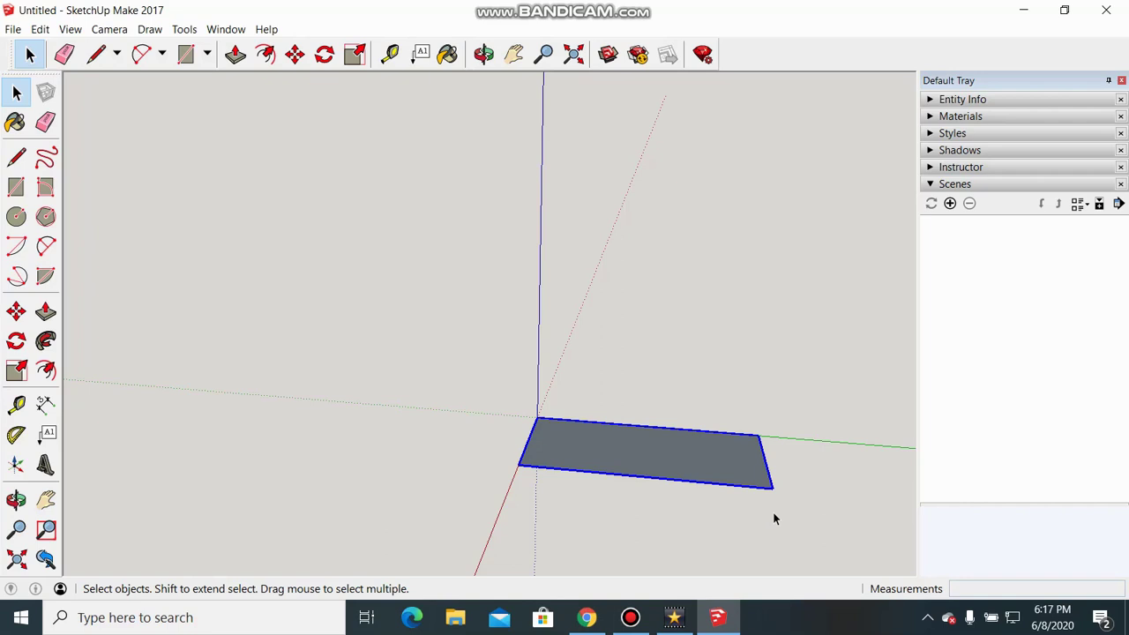
click(670, 457)
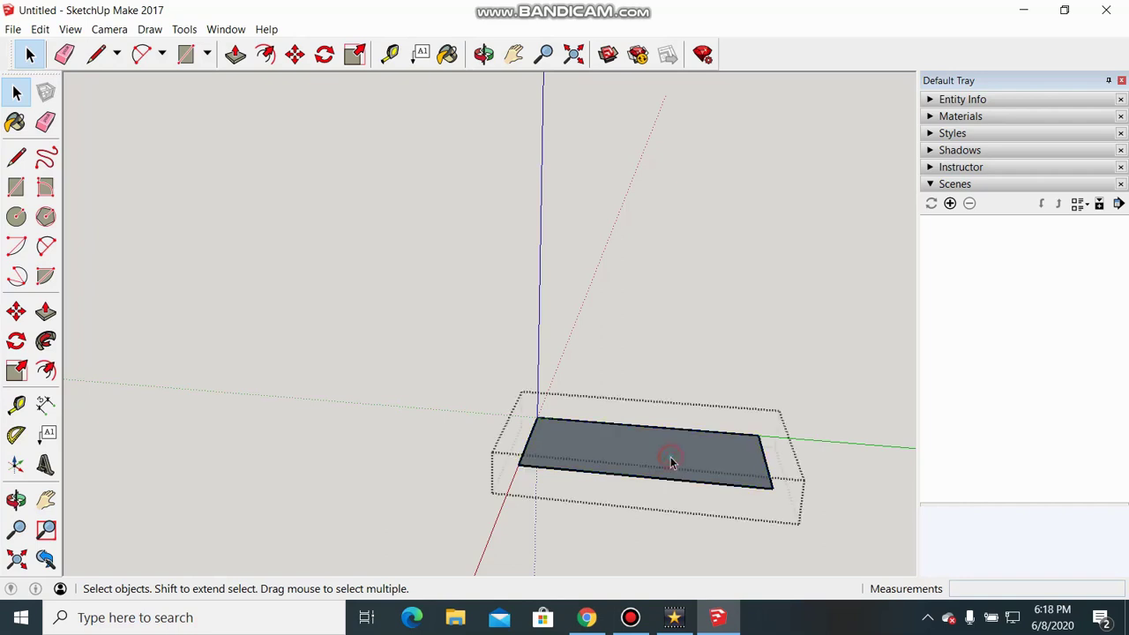
Step: Push/pull the grouped rectangle up 18mm into a base board and orbit around it
click(46, 314)
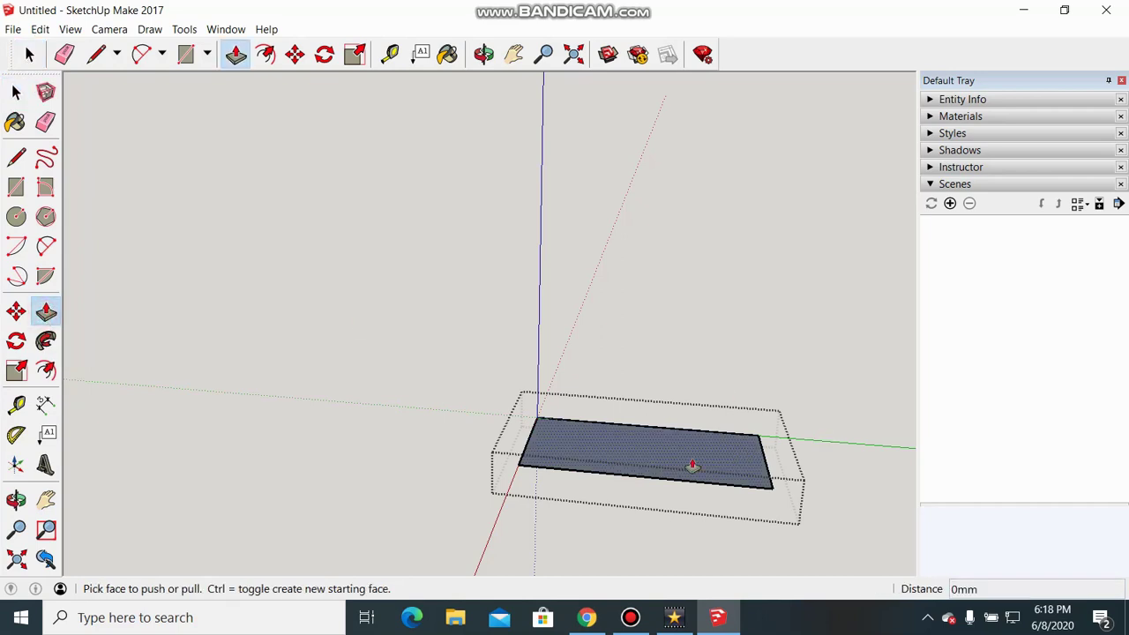
drag(692, 466, 689, 439)
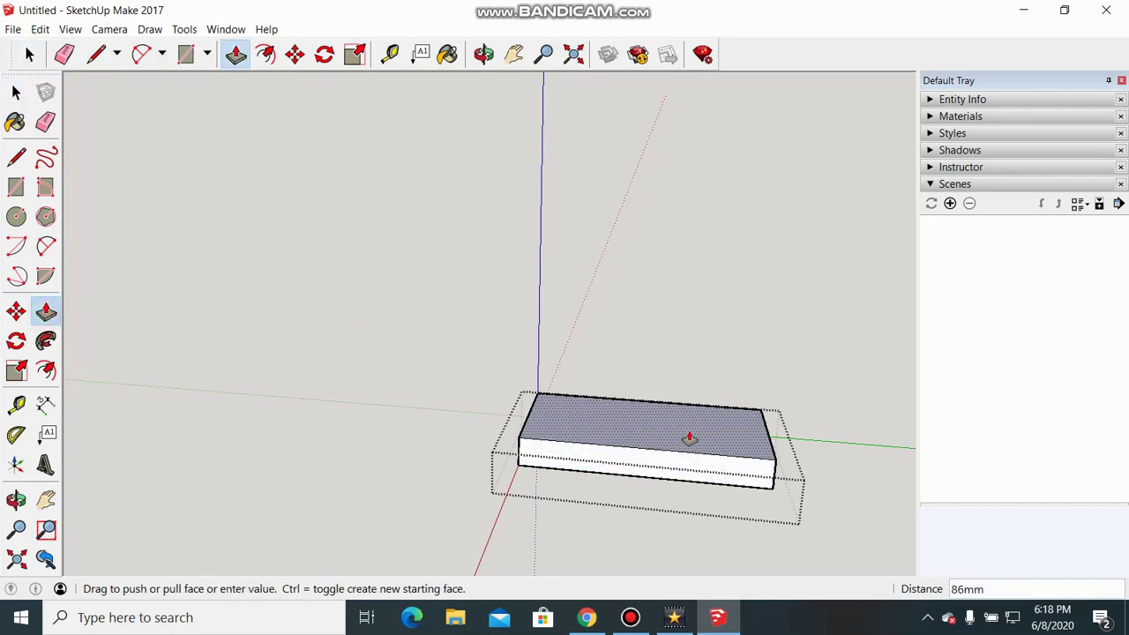
text(18)
key(Return)
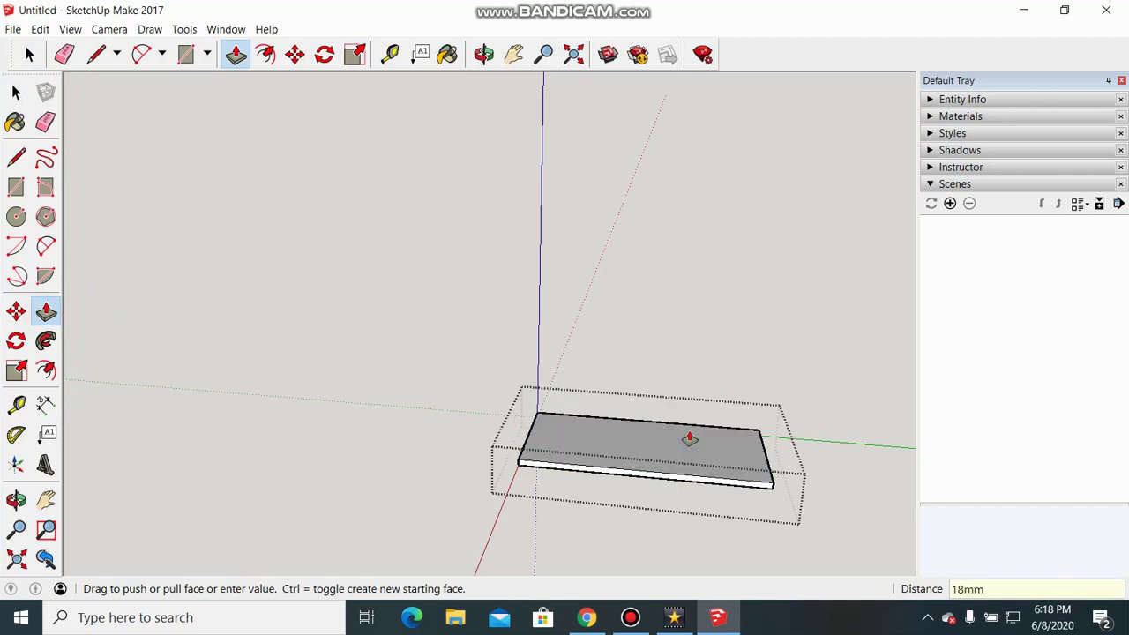
key(space)
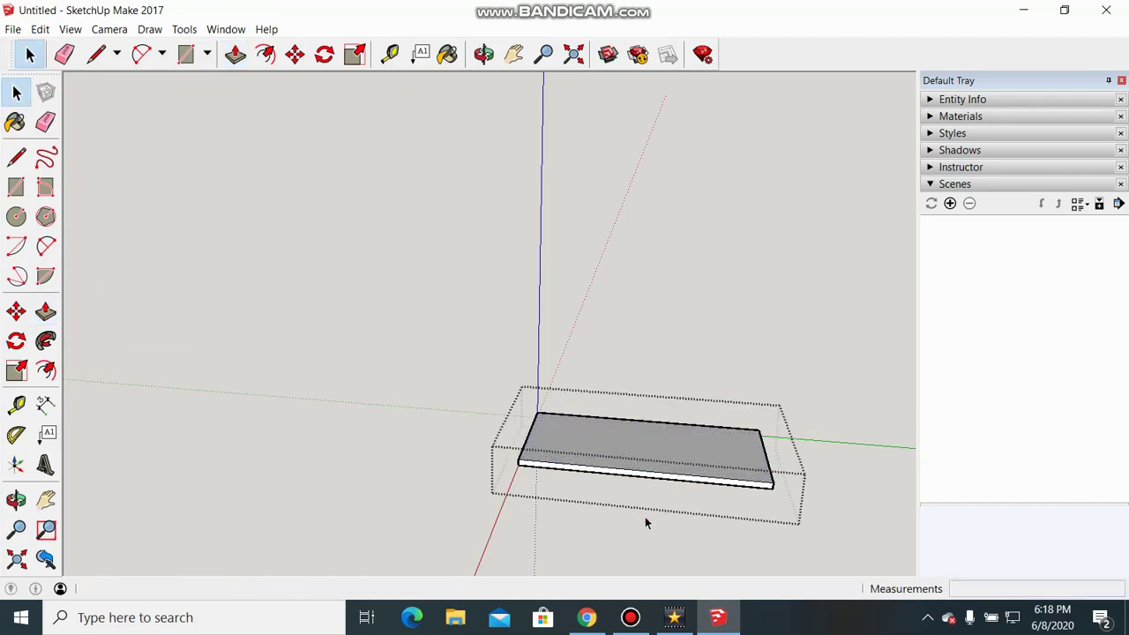
mouse_move(654, 538)
middle_down()
mouse_move(782, 541)
mouse_move(664, 494)
mouse_move(752, 476)
middle_up()
scroll(652, 487, up, 2)
scroll(631, 479, up, 1)
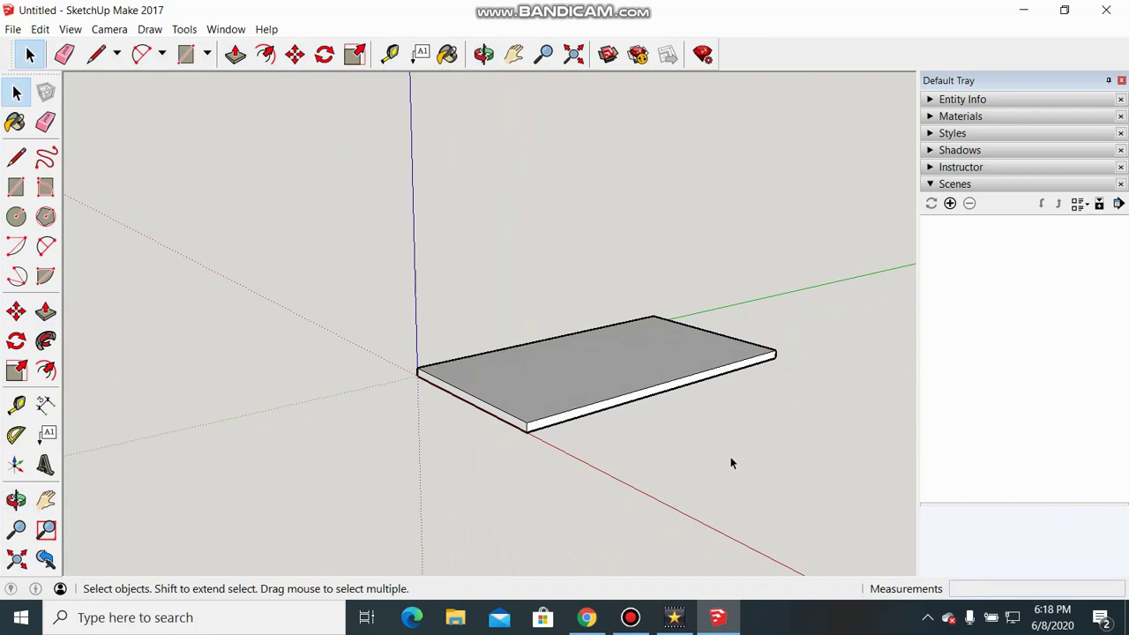
Step: Draw a 350 by 360 mm upright rectangle from the board's corner and group it
click(16, 186)
click(418, 368)
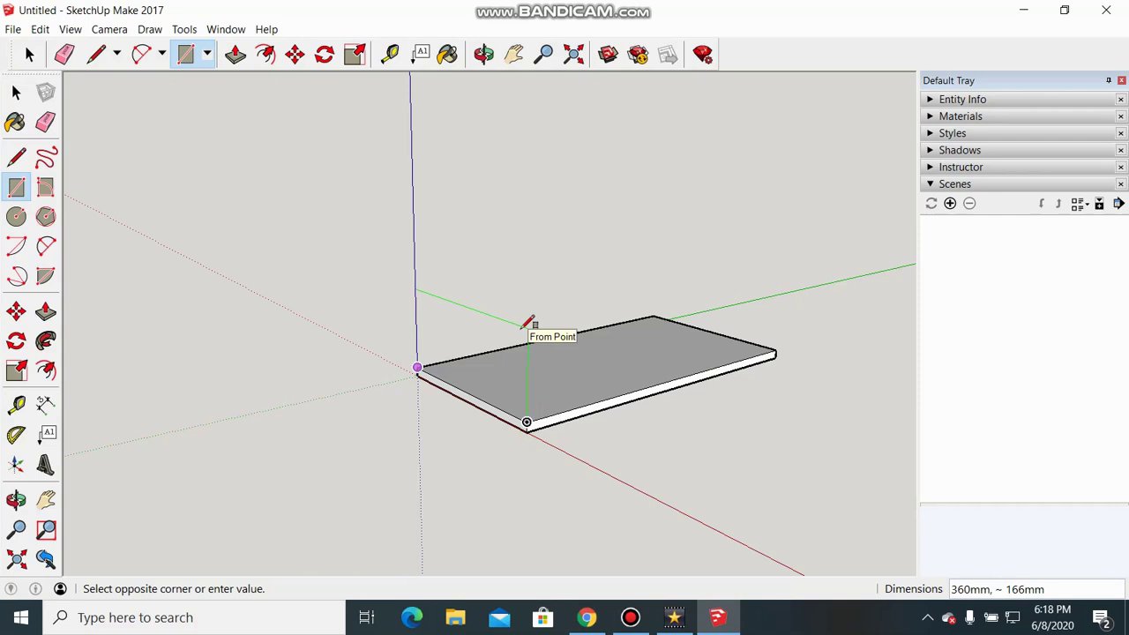
text(1)
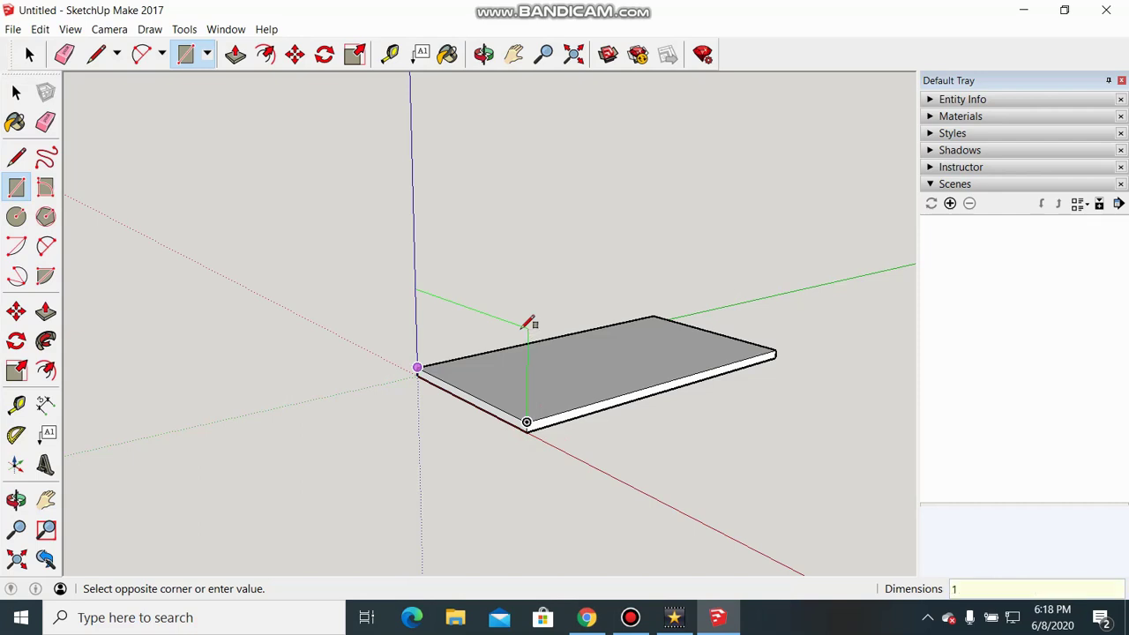
text(2)
key(BackSpace)
text(35)
text(0,)
text(3)
text(60)
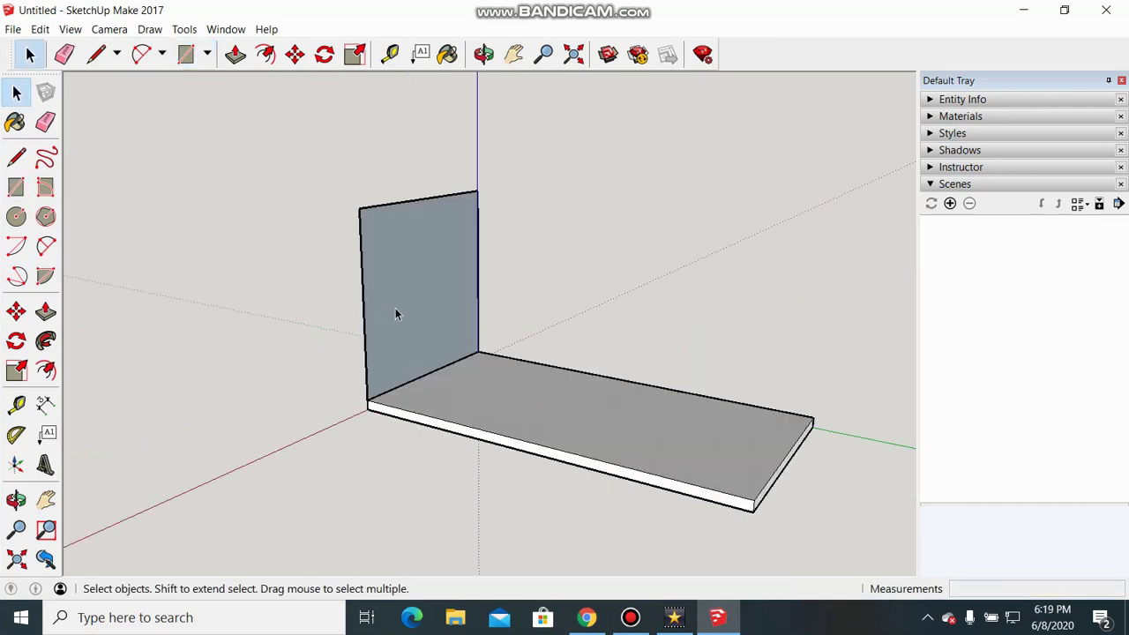
click(411, 265)
right_click(411, 267)
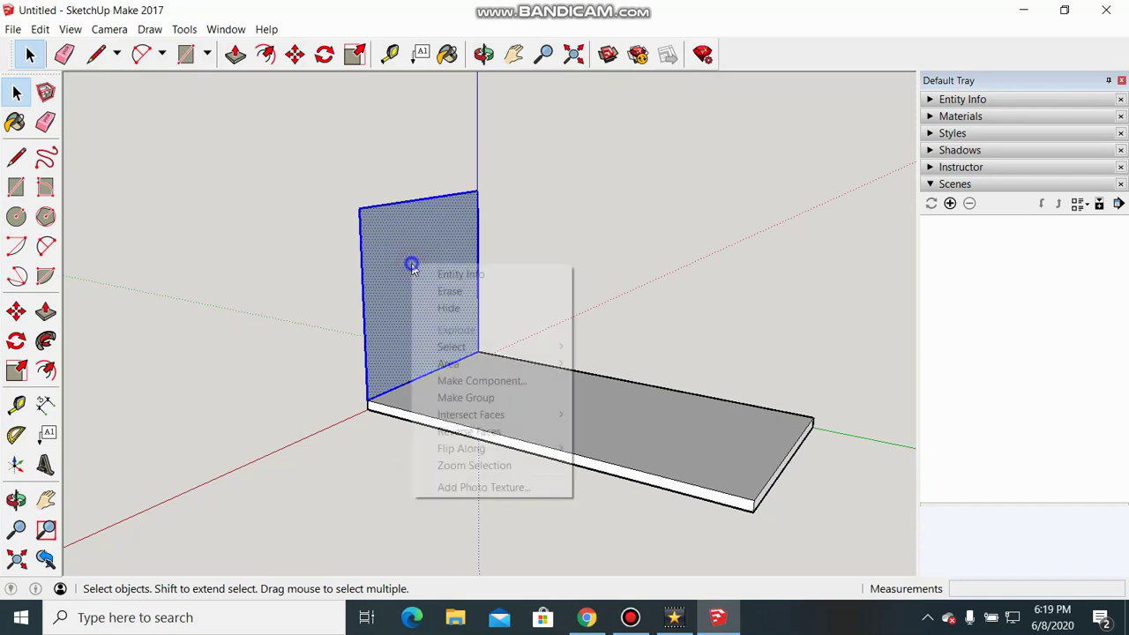
click(467, 397)
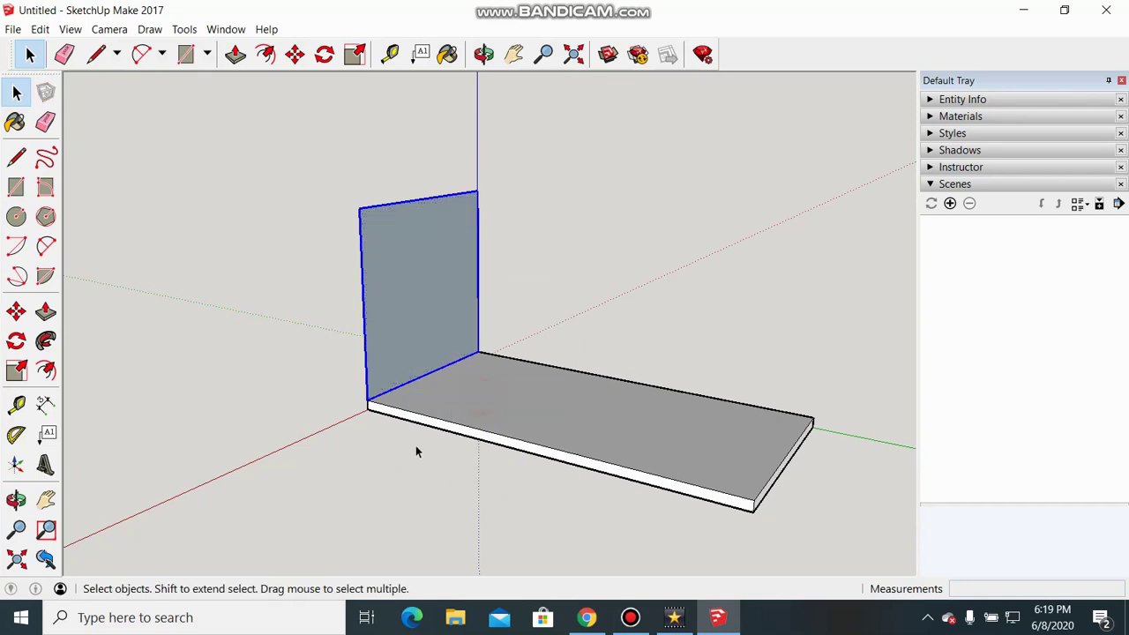
click(411, 454)
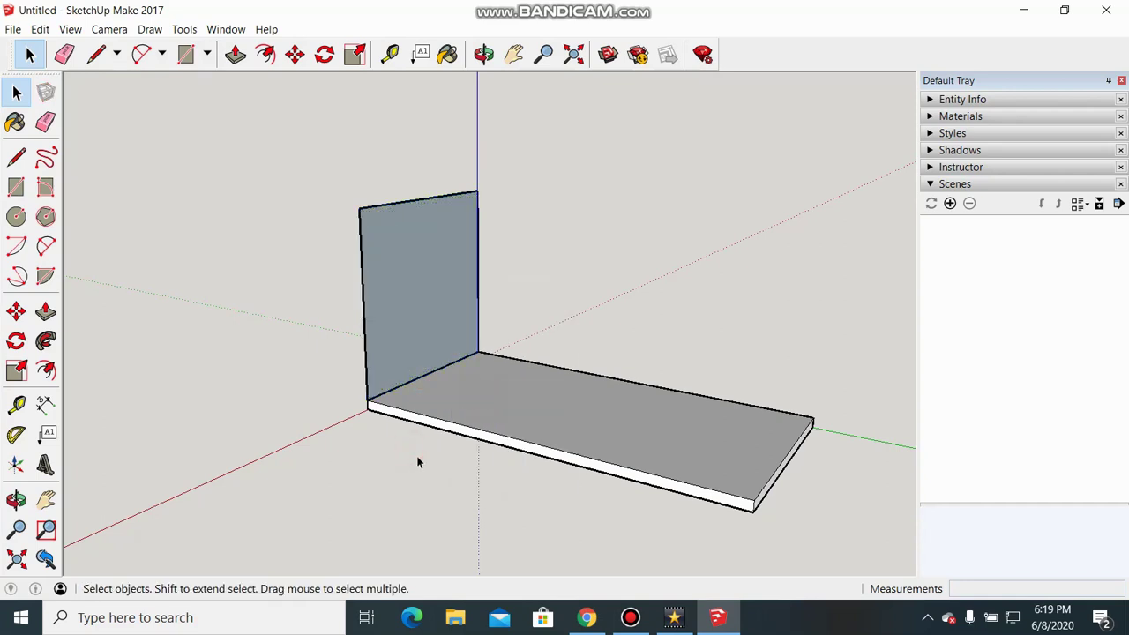
Step: Inside the panel group, push/pull the face 18mm thick
double_click(396, 297)
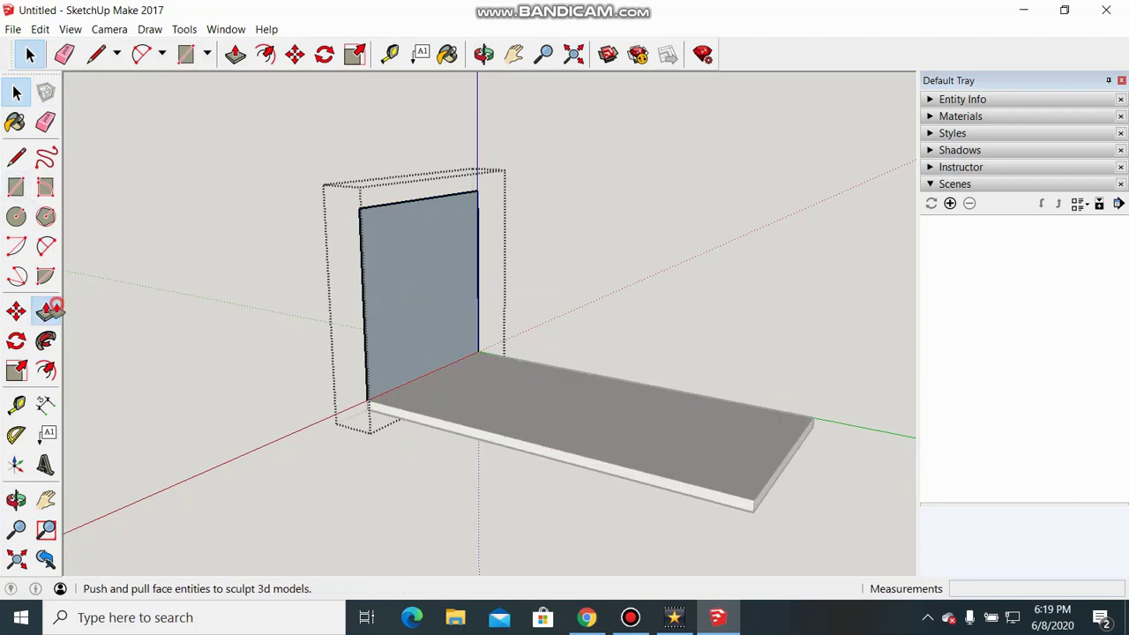
click(46, 311)
click(370, 303)
text(18)
key(Return)
mouse_move(421, 340)
middle_down()
mouse_move(570, 474)
mouse_move(605, 484)
middle_up()
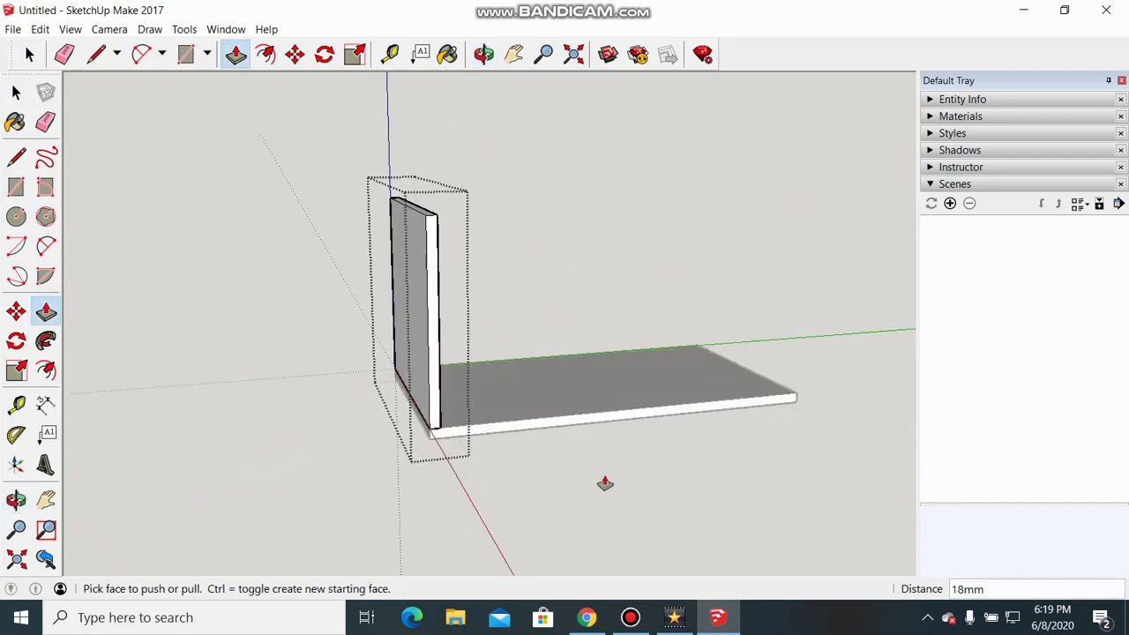
key(space)
click(573, 474)
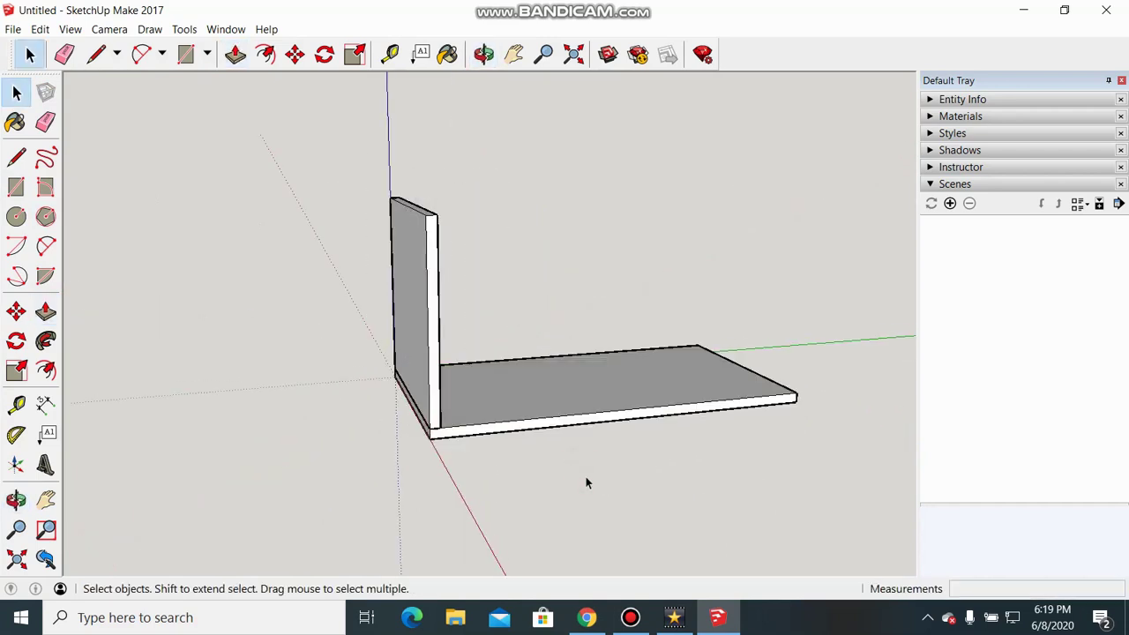
Step: Orbit to view the L-shaped carcass head-on and select the side panel
middle_drag(555, 469, 476, 466)
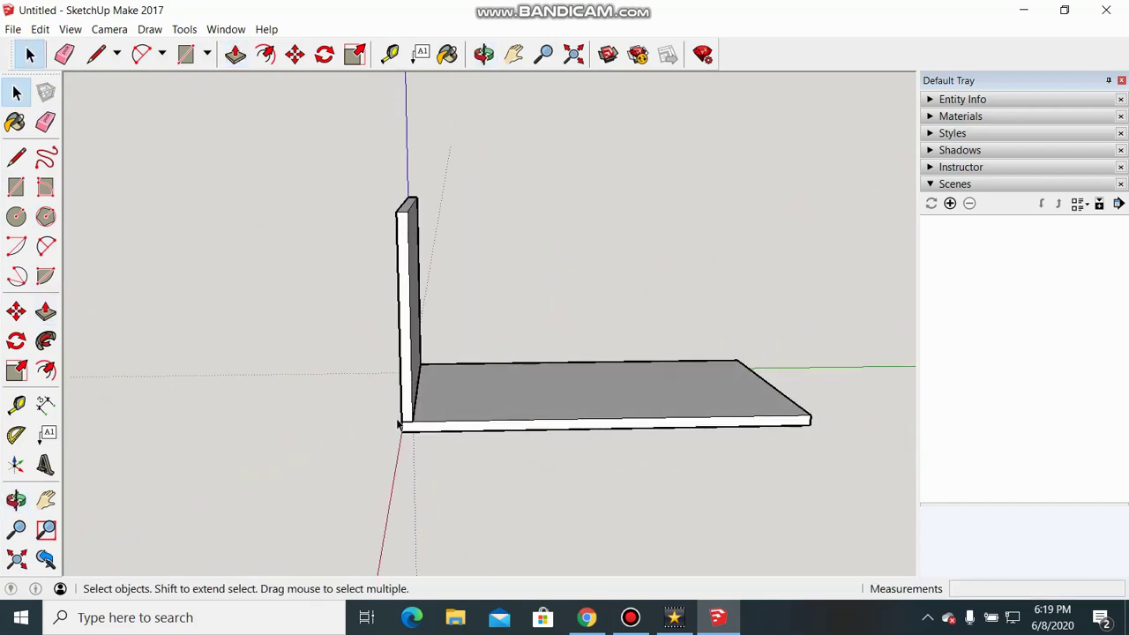
scroll(399, 426, up, 3)
scroll(406, 425, down, 2)
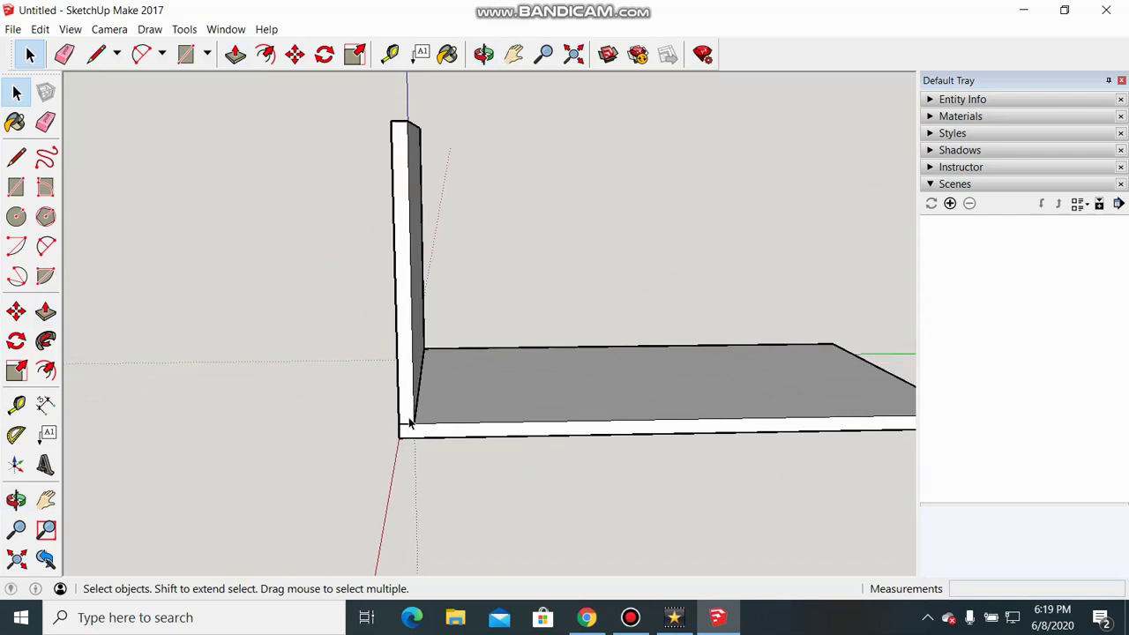
middle_drag(499, 492, 433, 484)
click(378, 269)
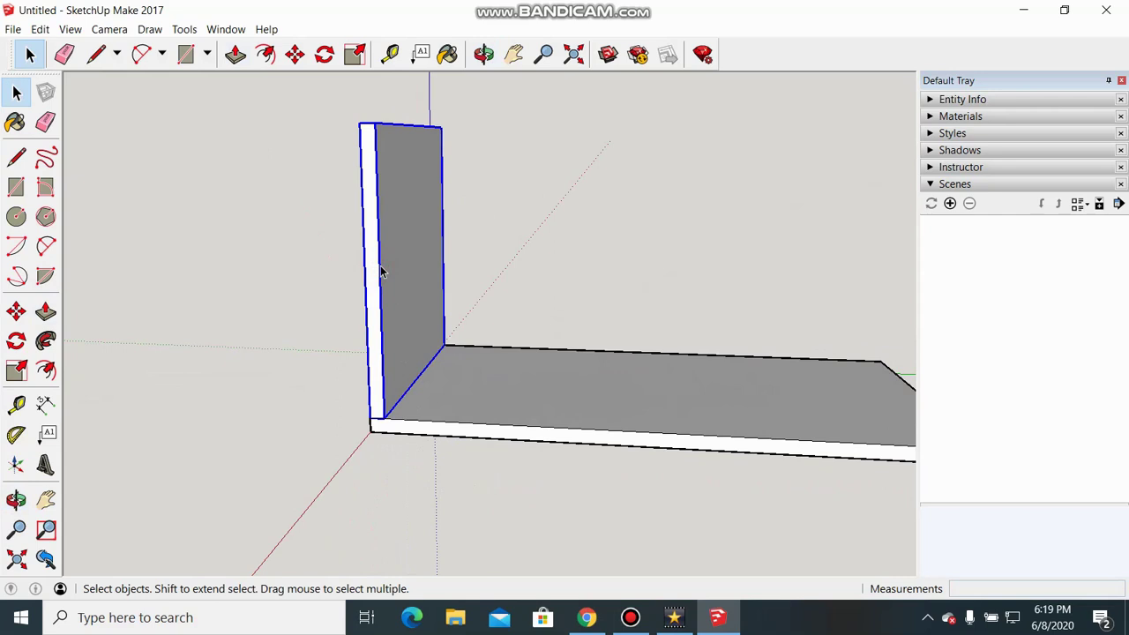
Step: Copy the side wall to the floor board's right end
click(16, 314)
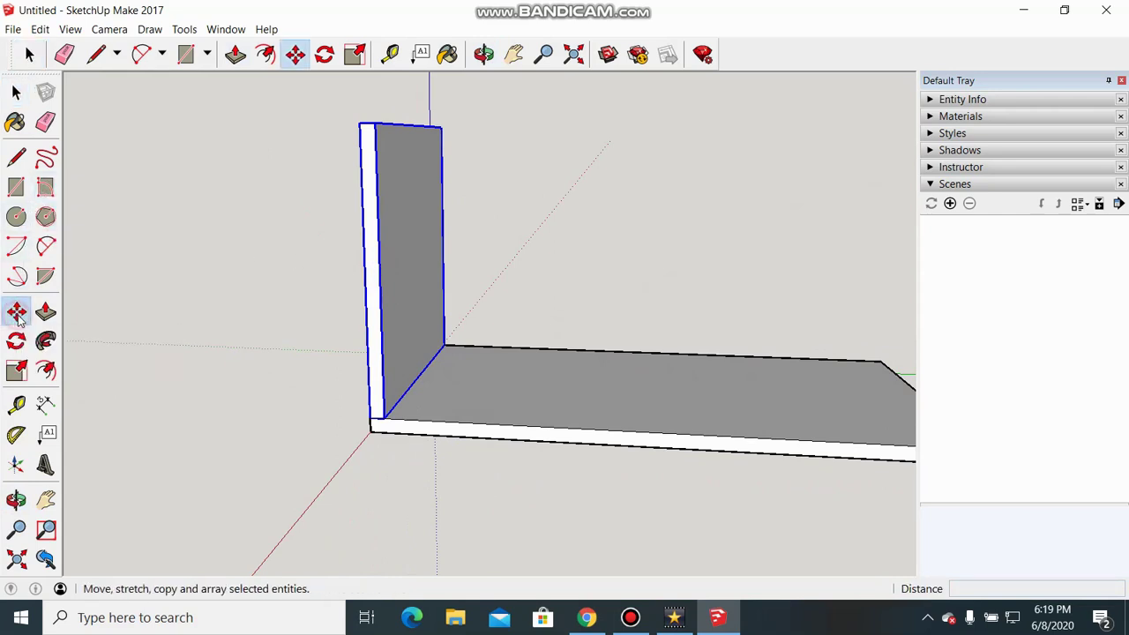
click(385, 412)
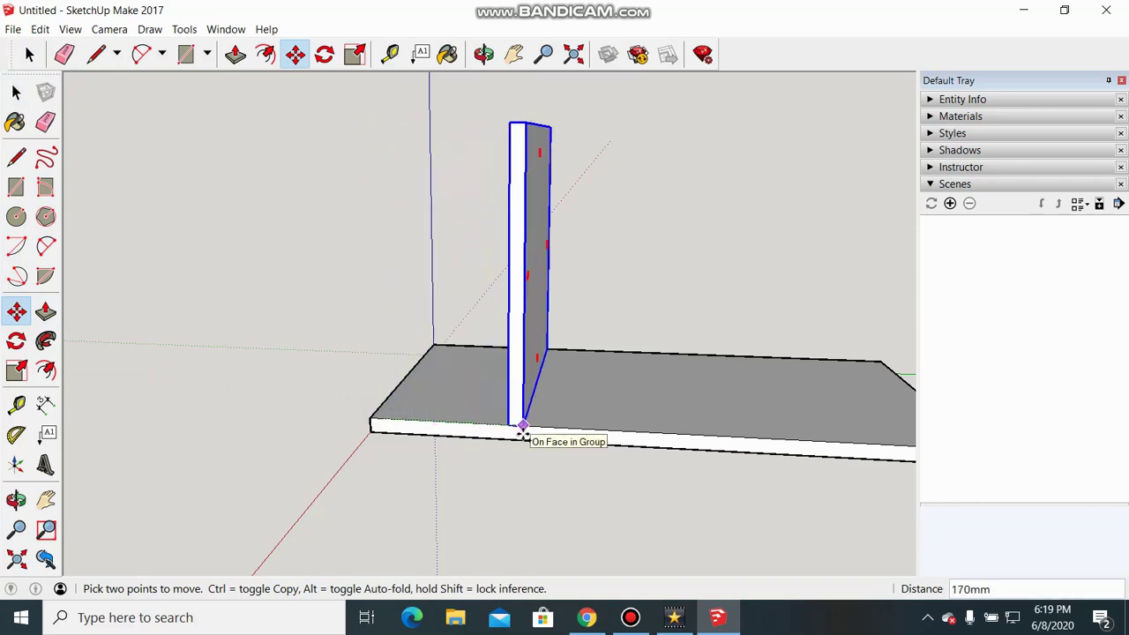
key(ctrl)
scroll(525, 433, down, 3)
scroll(790, 463, up, 3)
scroll(759, 455, up, 2)
click(732, 448)
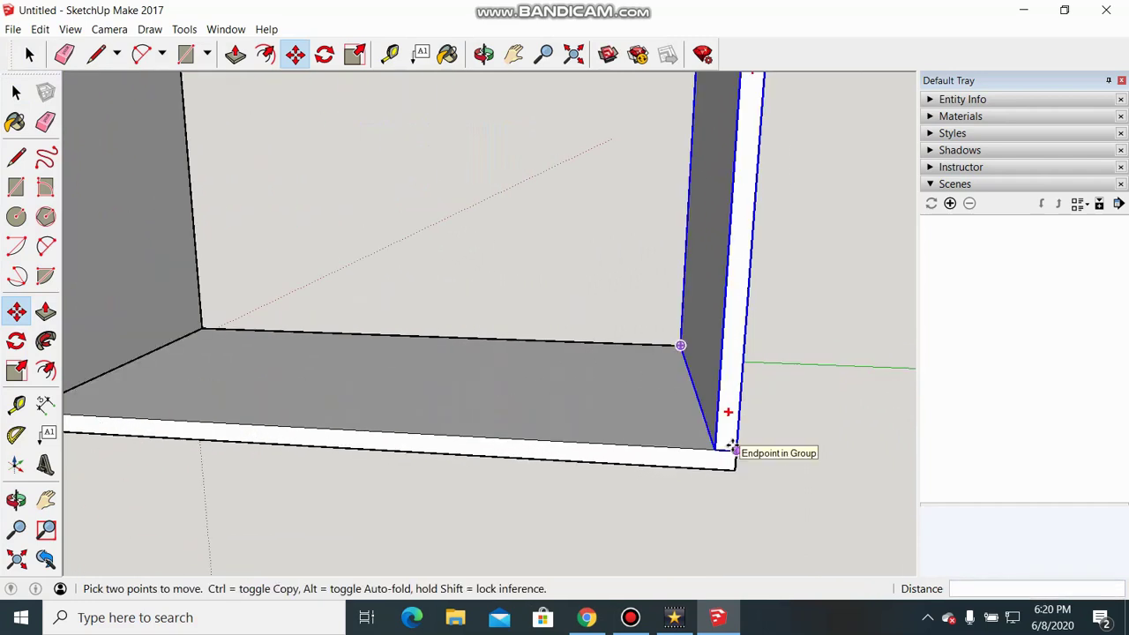
scroll(732, 448, down, 5)
key(space)
middle_drag(619, 494, 636, 488)
click(628, 487)
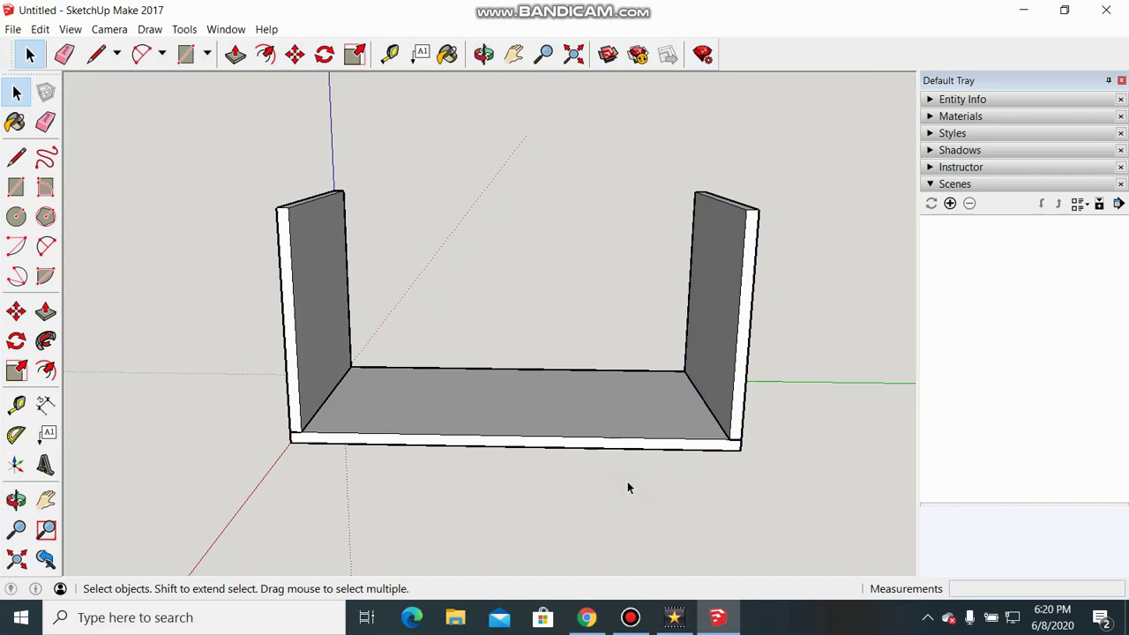
Step: Copy the floor board up onto the walls as the top panel
click(559, 445)
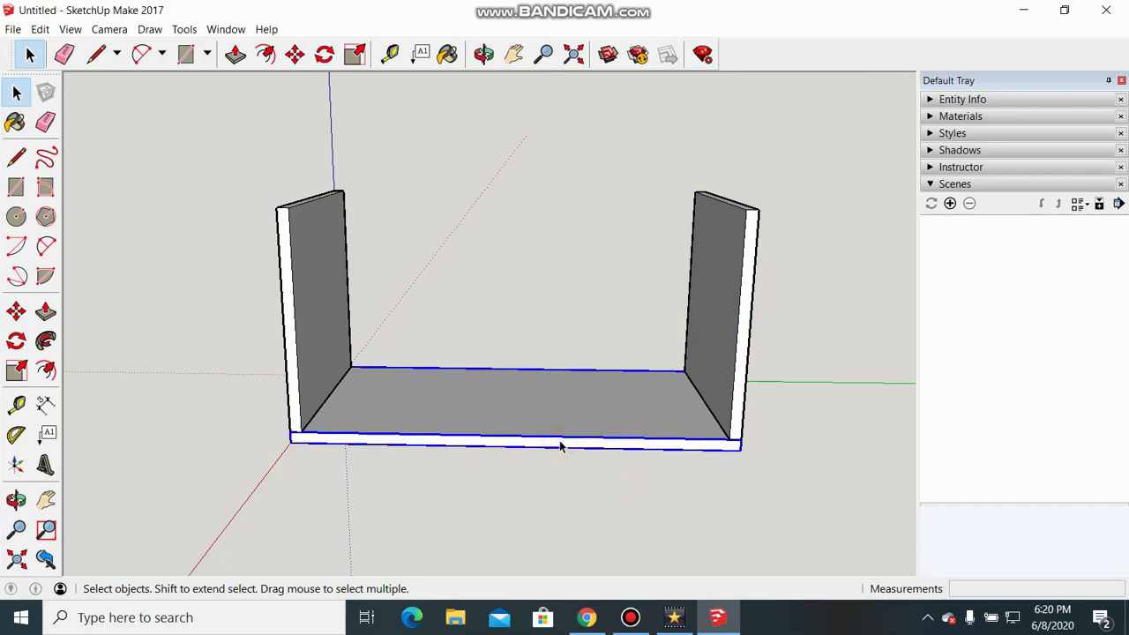
click(16, 310)
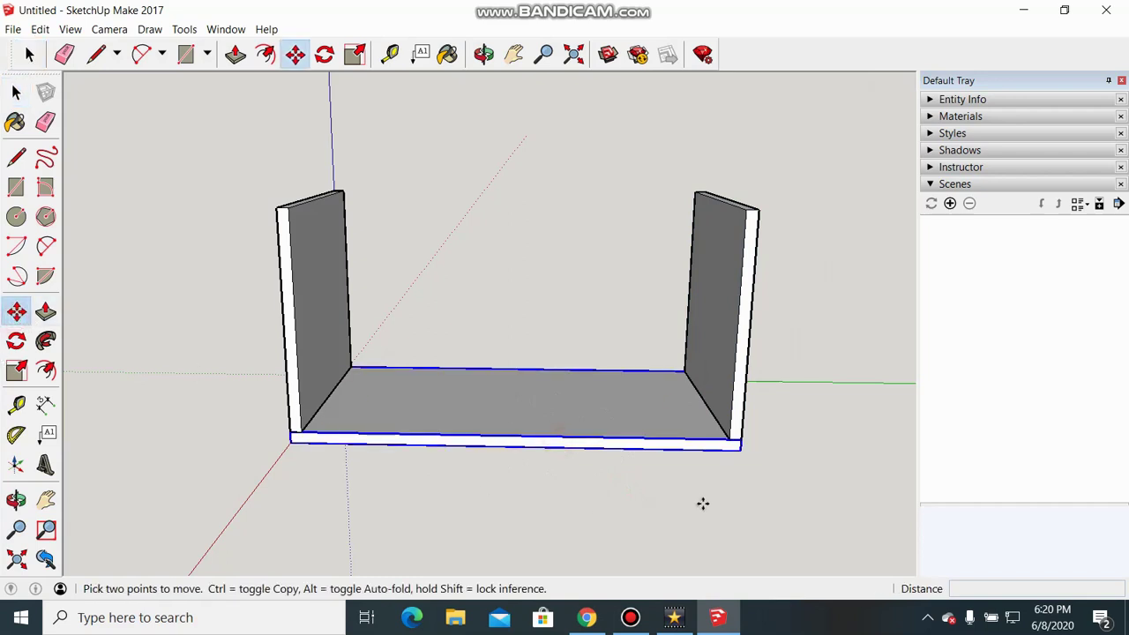
click(741, 439)
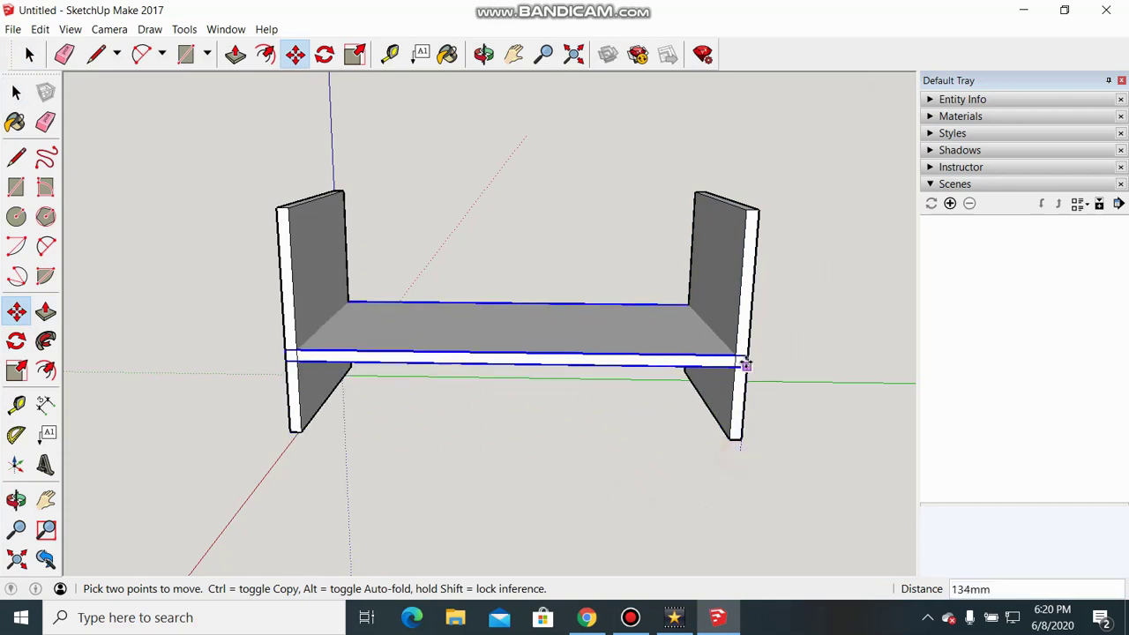
key(ctrl)
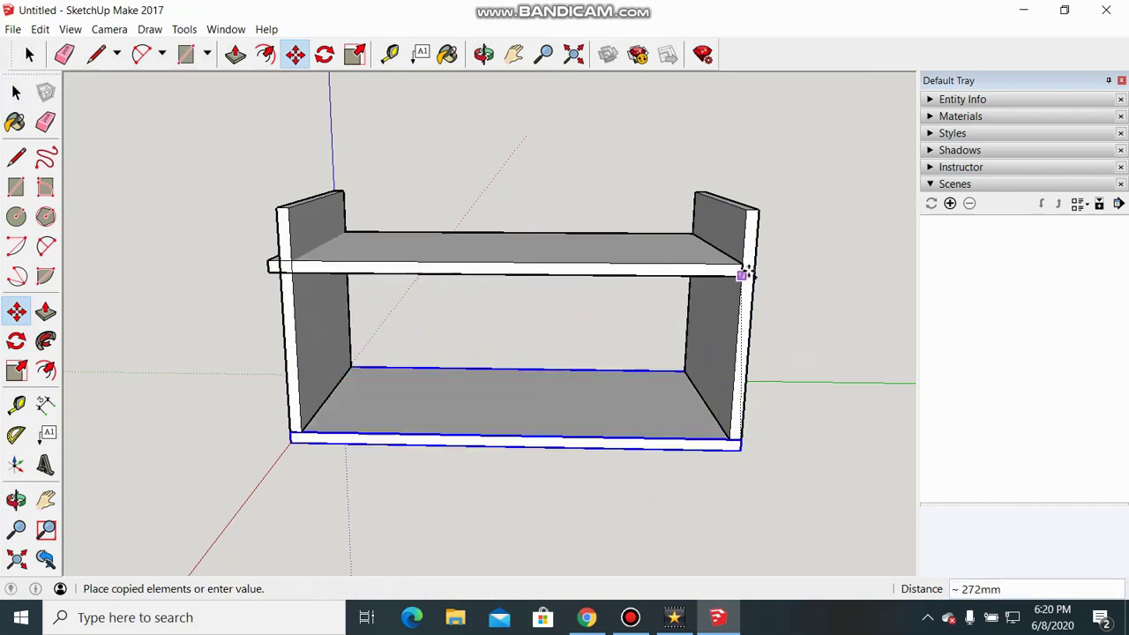
click(761, 210)
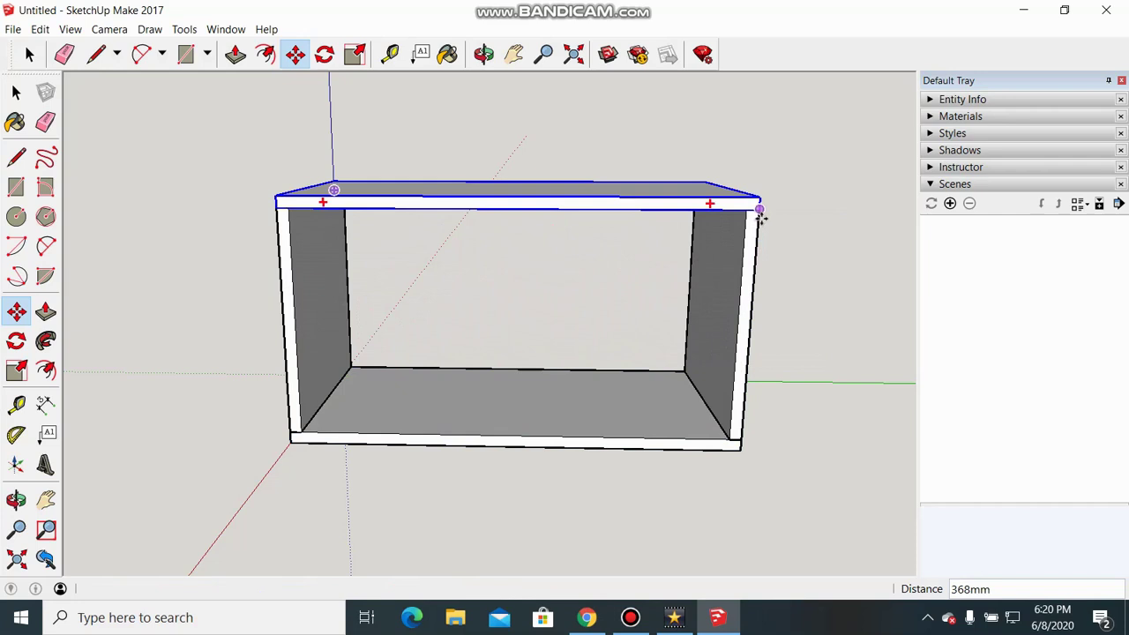
key(space)
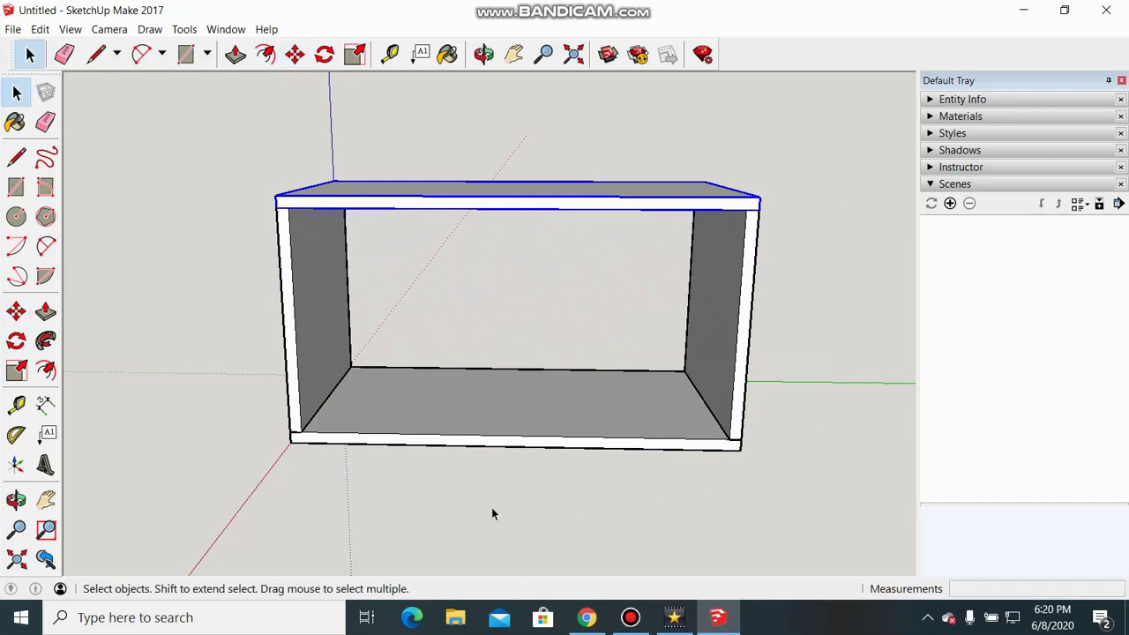
middle_drag(492, 515, 732, 487)
click(696, 482)
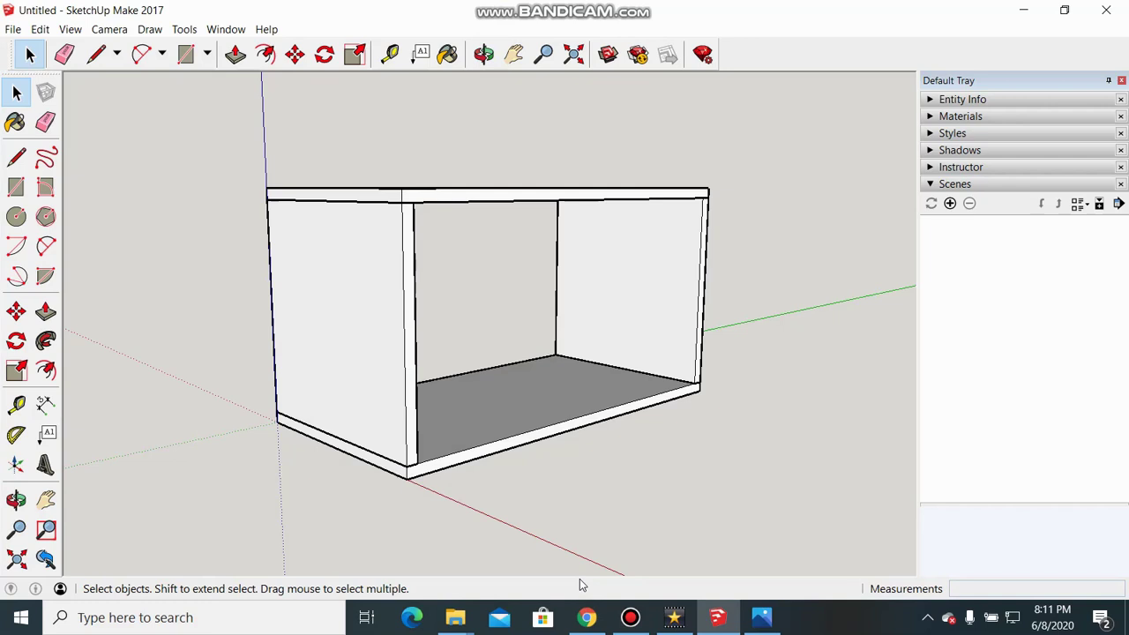
click(761, 604)
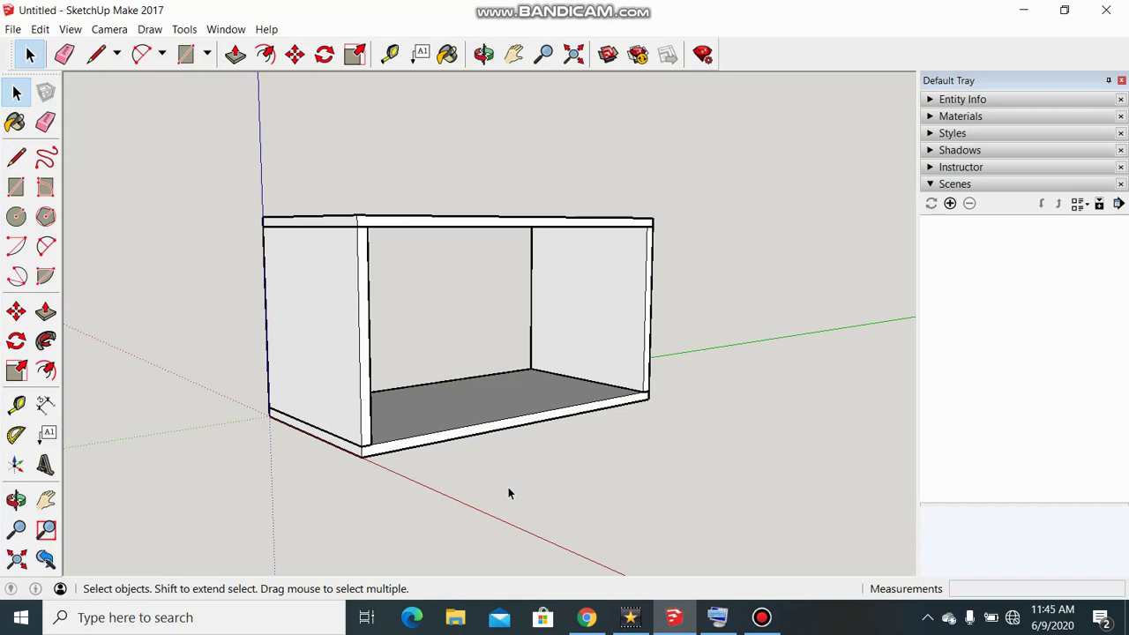
middle_drag(560, 484, 520, 482)
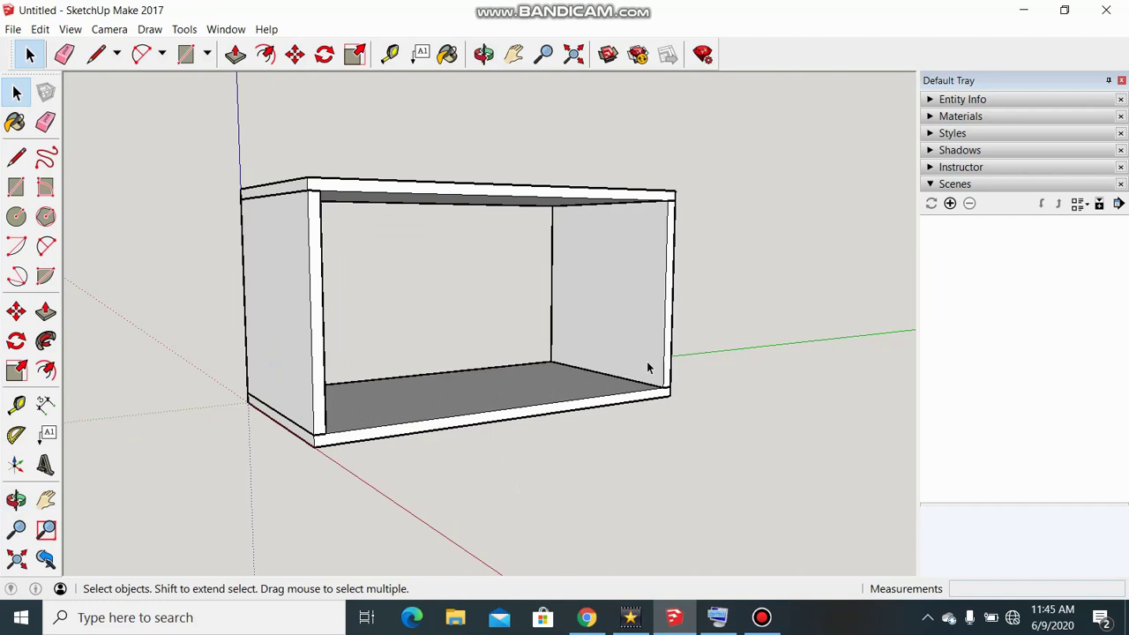
Step: Add vertical guides 13mm in from the left and right side walls
click(19, 410)
mouse_move(247, 396)
middle_down()
mouse_move(303, 379)
mouse_move(282, 379)
mouse_move(289, 281)
middle_up()
scroll(289, 281, up, 2)
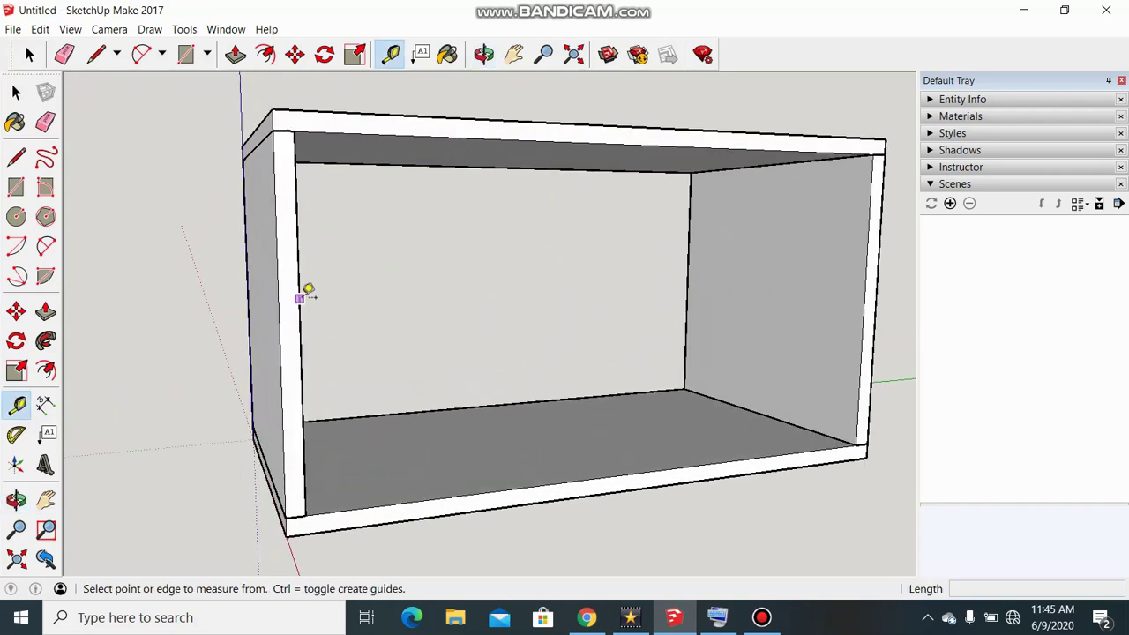
click(300, 297)
text(13)
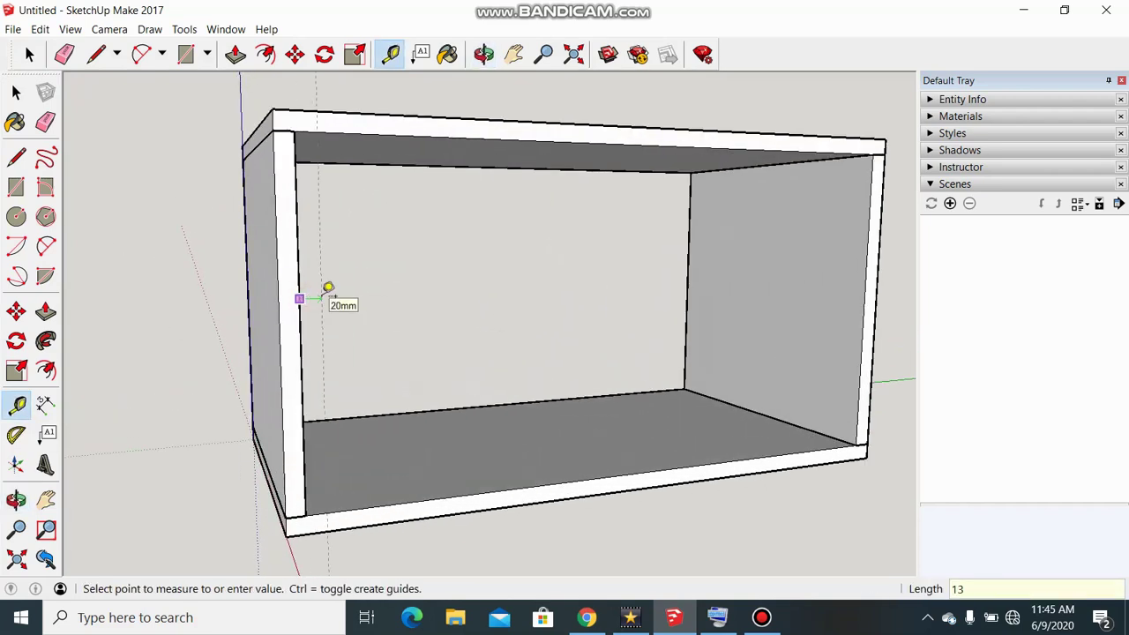
key(Return)
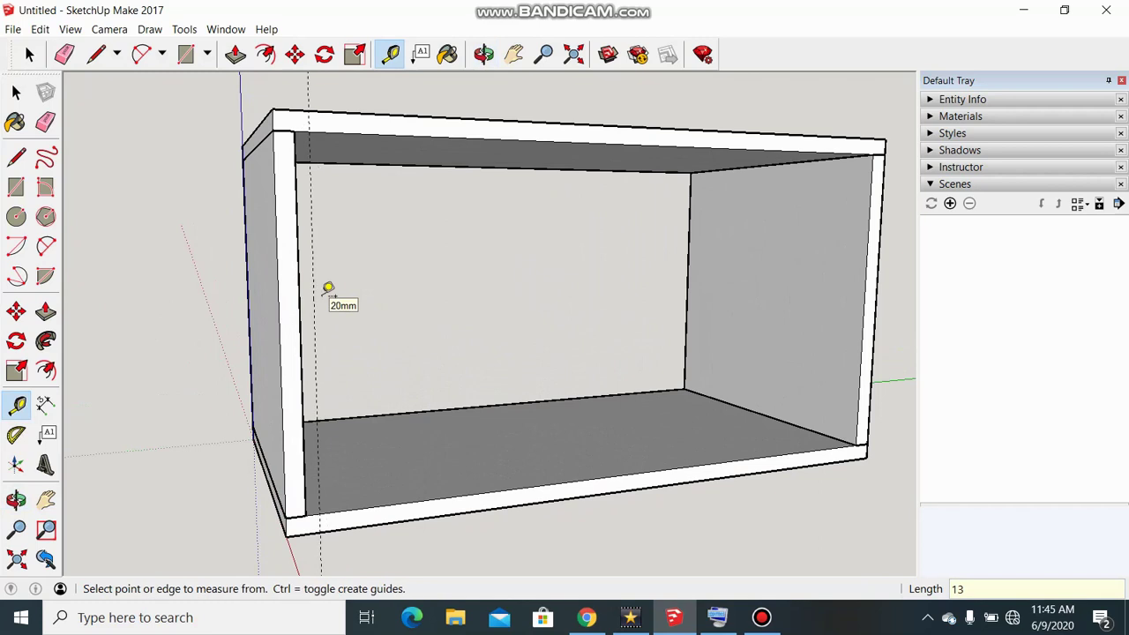
scroll(477, 380, down, 2)
mouse_move(784, 342)
middle_down()
mouse_move(750, 341)
mouse_move(751, 318)
middle_up()
scroll(757, 320, up, 3)
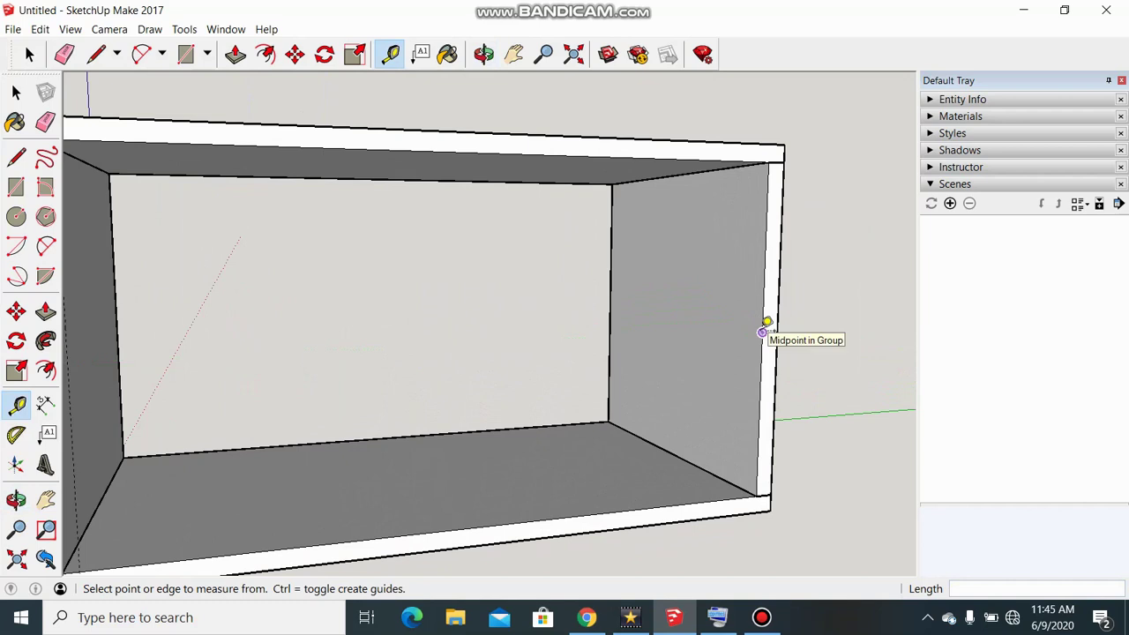
click(766, 324)
text(13)
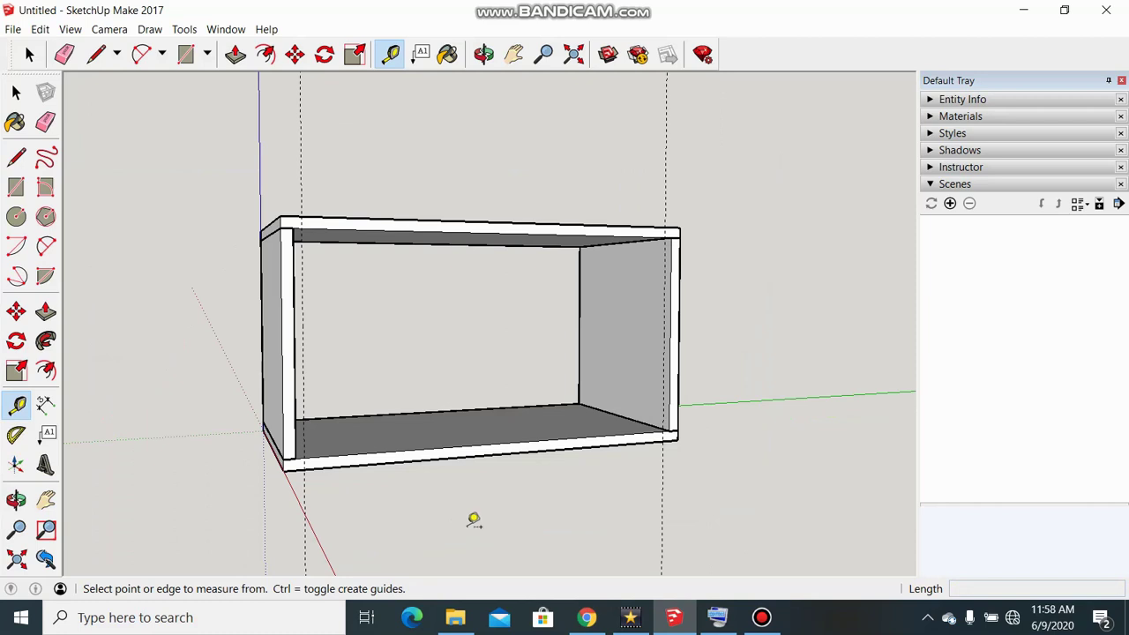
scroll(506, 312, up, 2)
scroll(504, 312, up, 1)
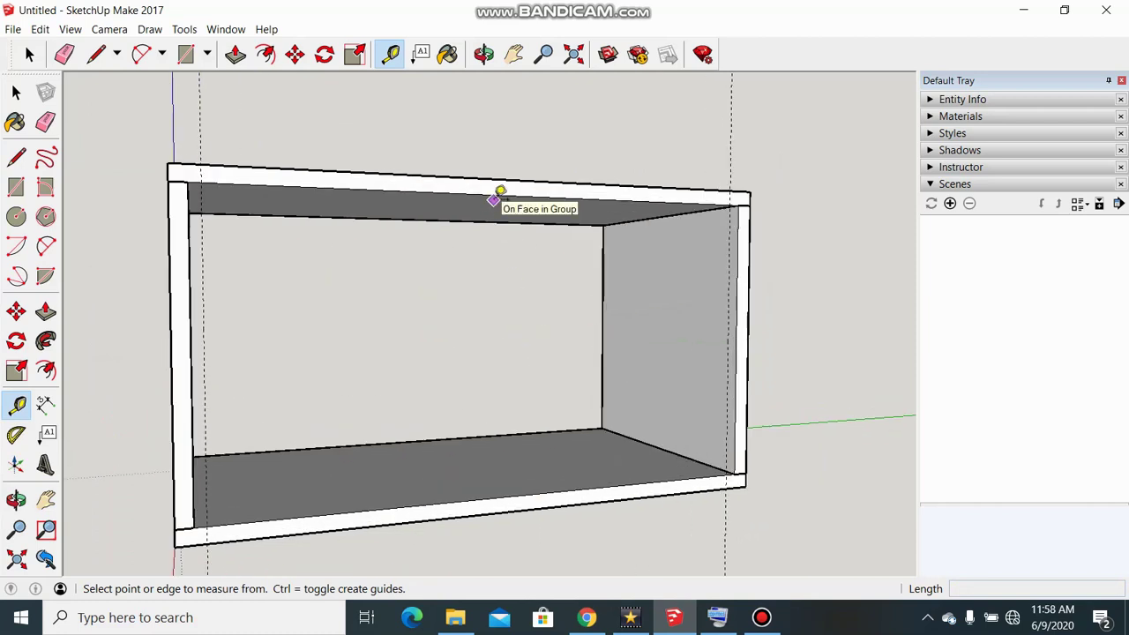
Step: Add horizontal guides 20mm below the top panel and 20mm above the floor
click(498, 194)
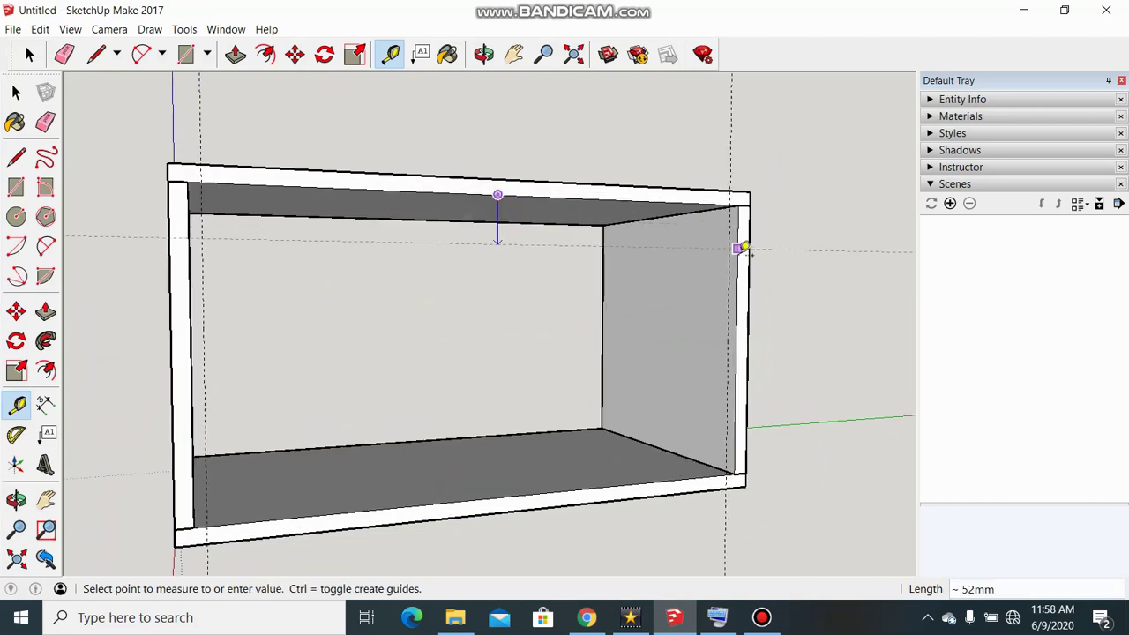
text(20)
key(Return)
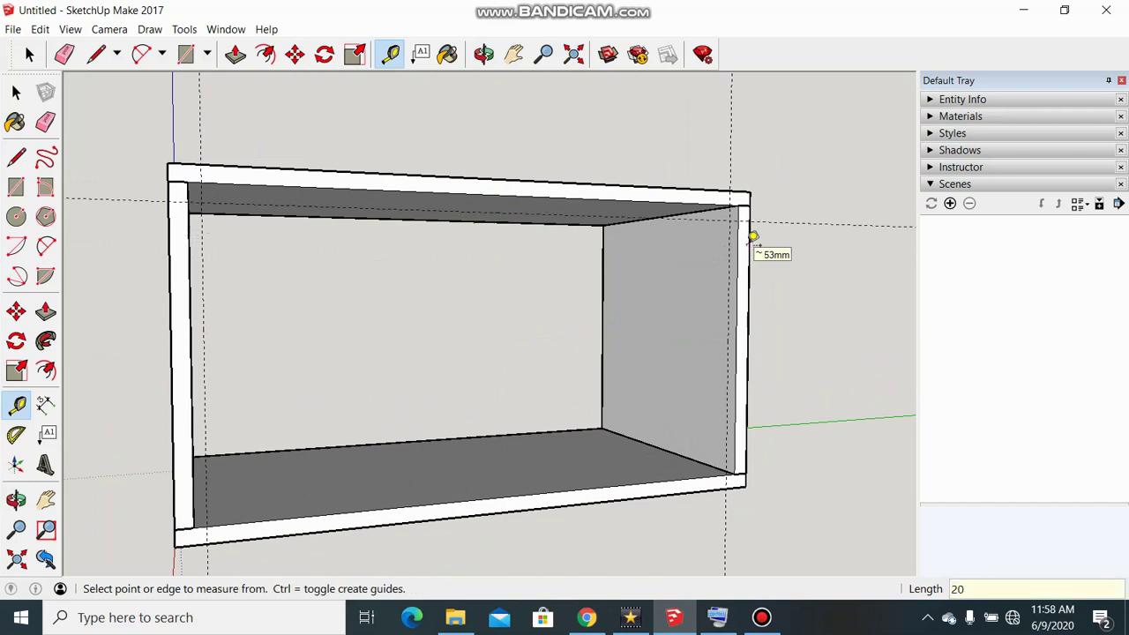
scroll(433, 560, up, 2)
scroll(476, 516, up, 2)
click(494, 482)
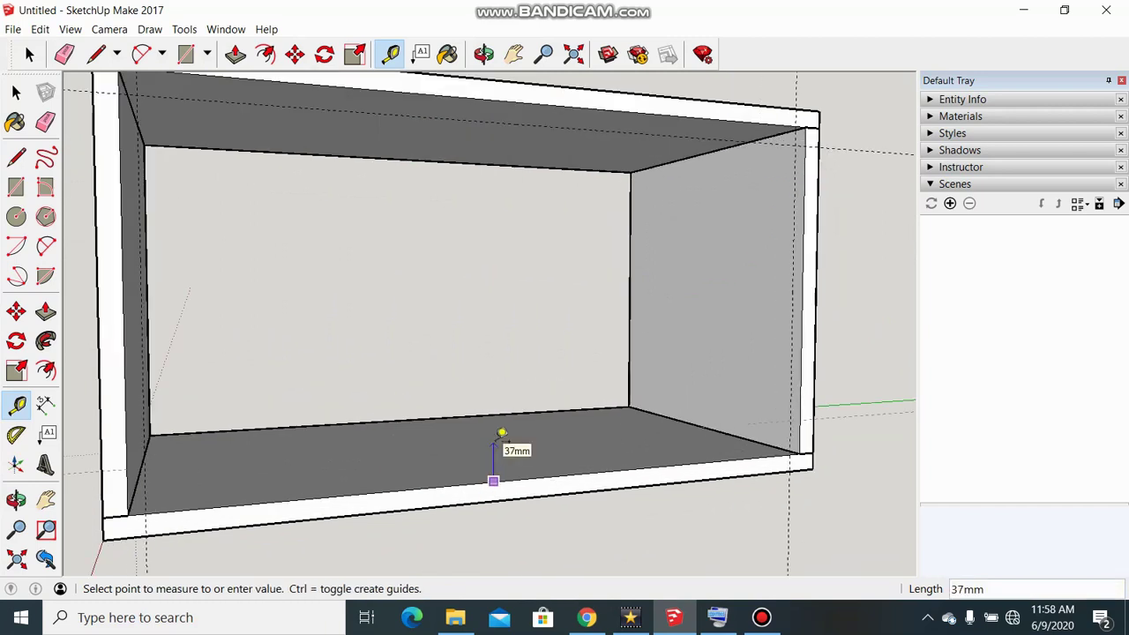
text(20)
key(Return)
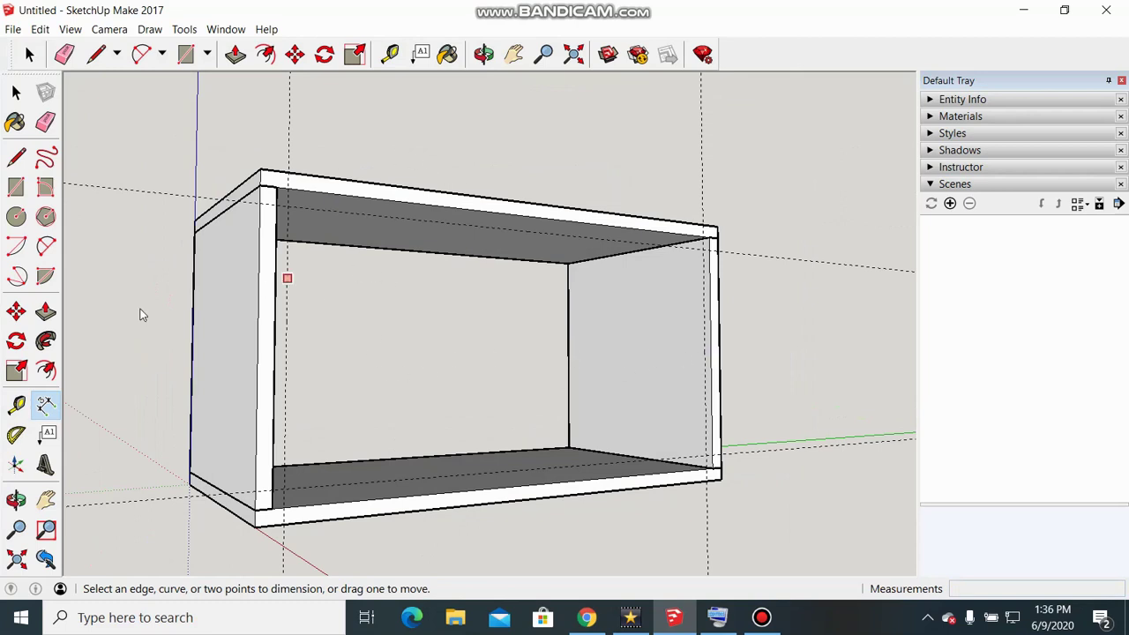
click(17, 405)
Step: Place a guide at the cabinet's mid-height, plus guides 10mm above and below it
click(17, 406)
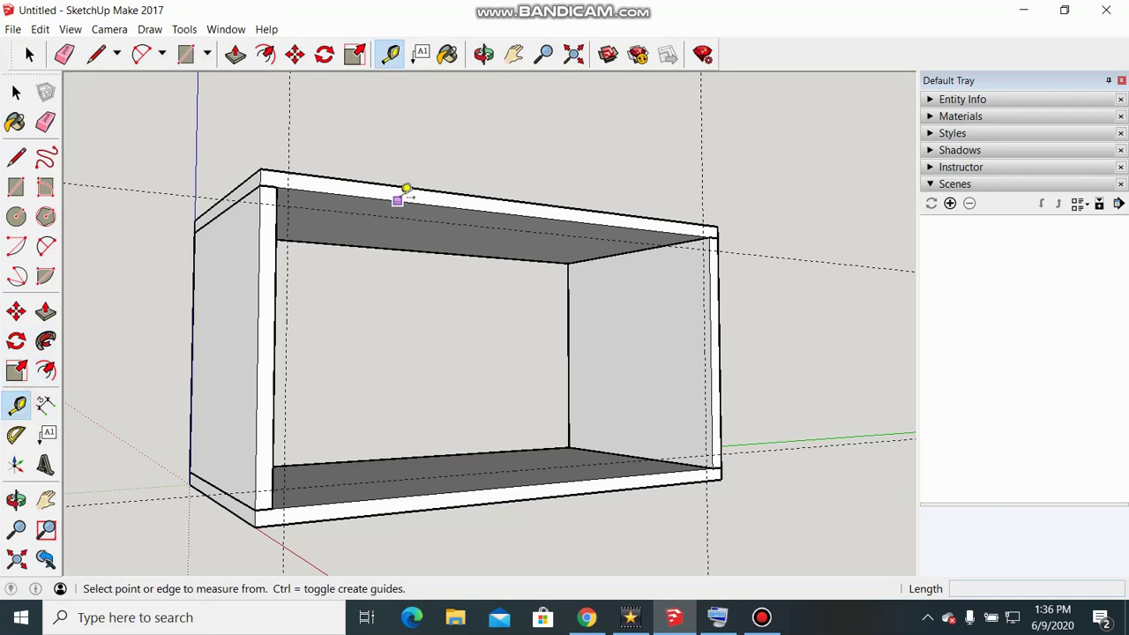
click(404, 190)
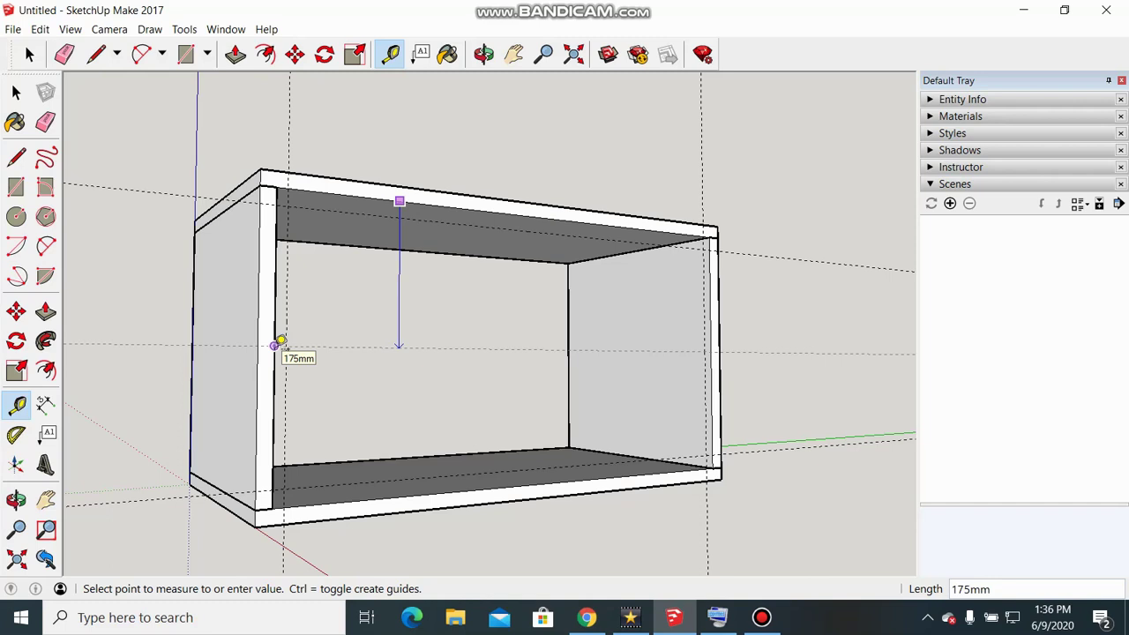
click(280, 344)
click(450, 347)
text(10)
key(Return)
click(432, 348)
text(1)
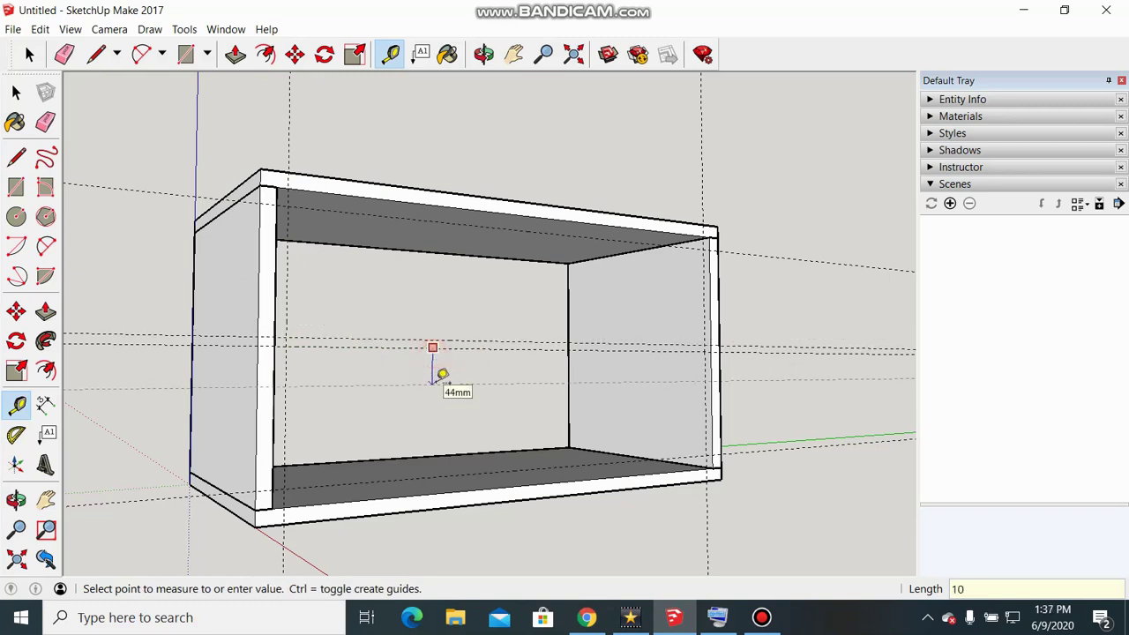
text(0)
key(Return)
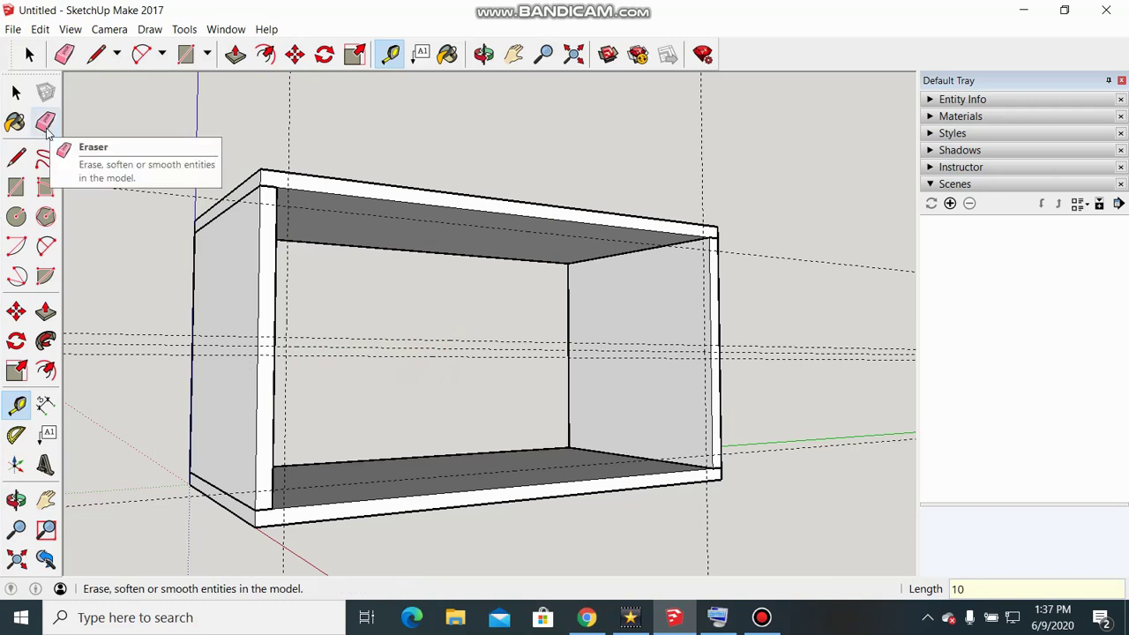
Step: Erase the middle guide and dimension the 20mm gap between the remaining two
click(53, 128)
scroll(396, 335, up, 5)
scroll(306, 346, down, 3)
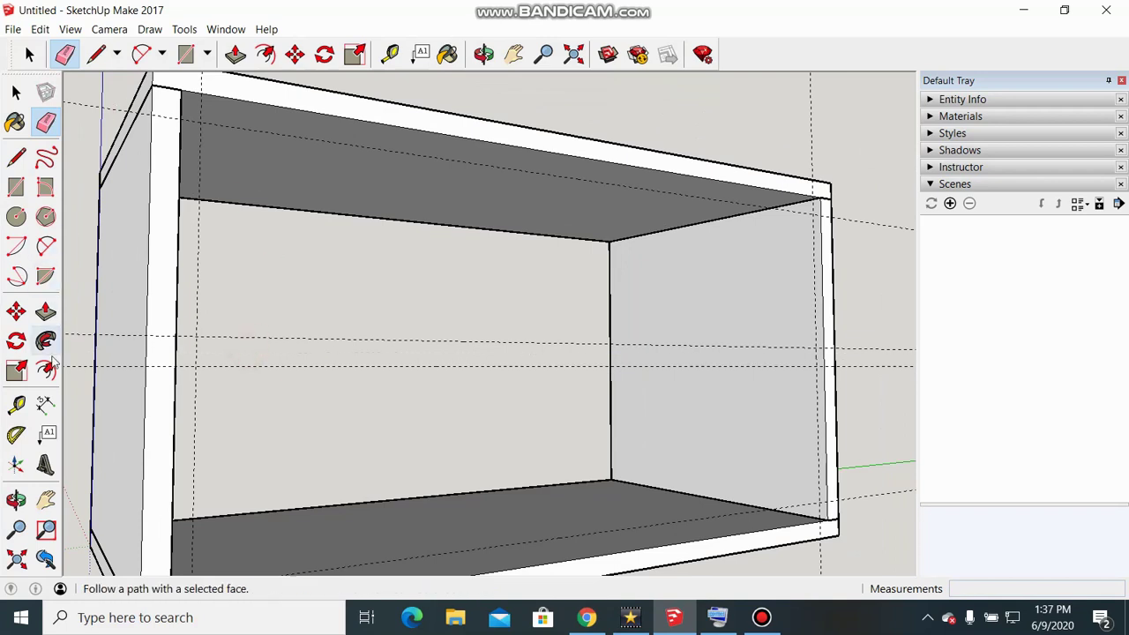
click(46, 405)
click(196, 336)
click(201, 365)
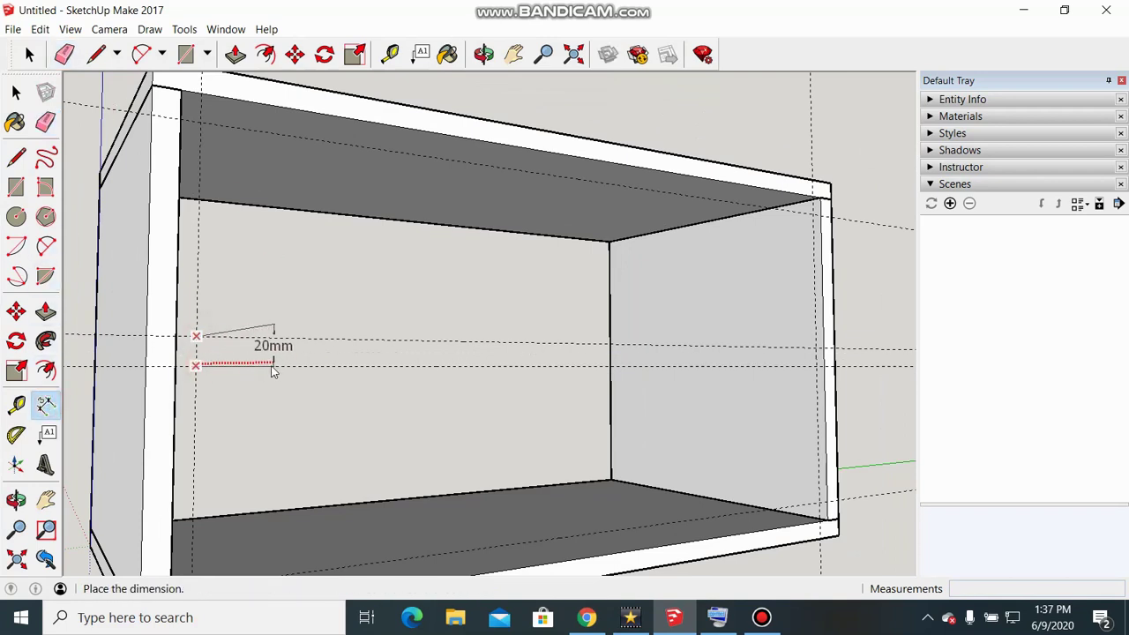
click(262, 365)
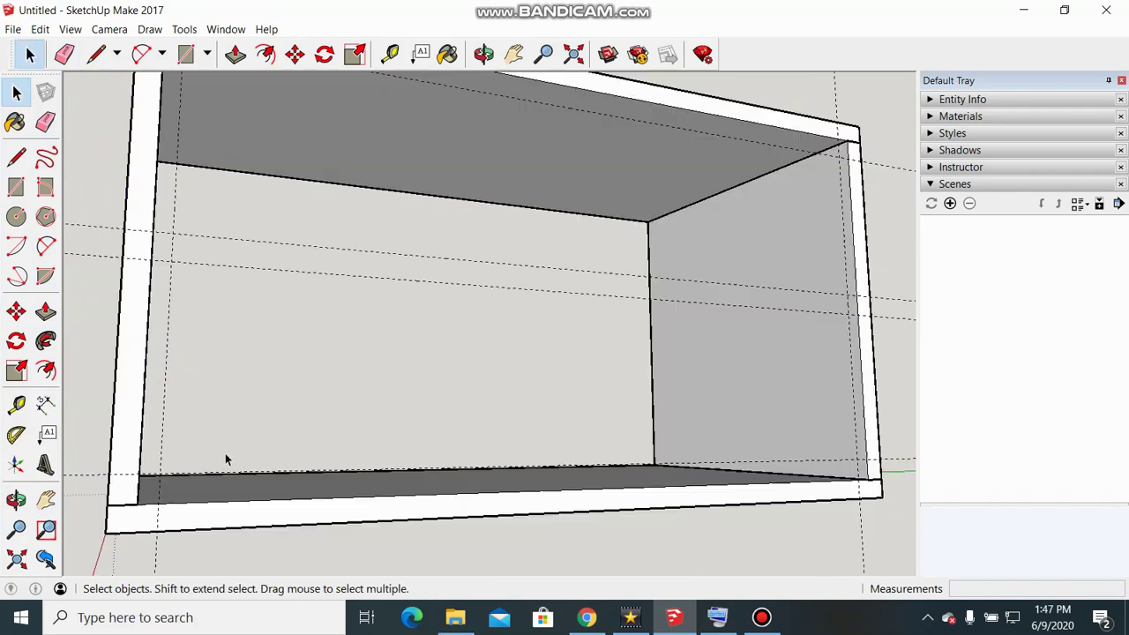
Step: Draw a 145 by 638 mm rectangle across the lower opening and group it
click(16, 187)
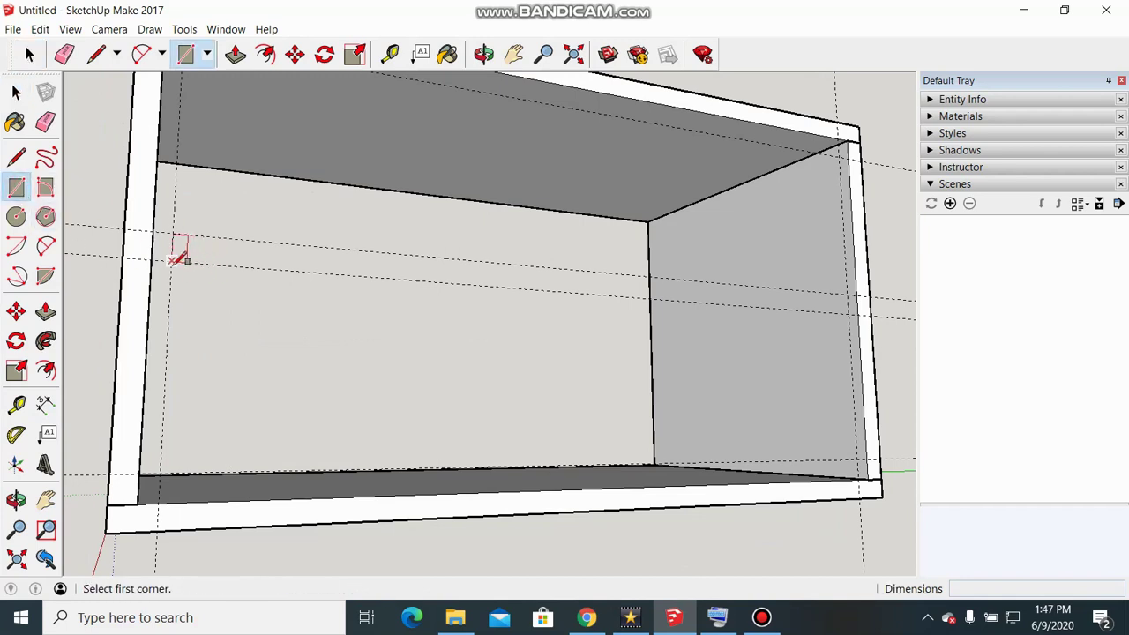
click(171, 261)
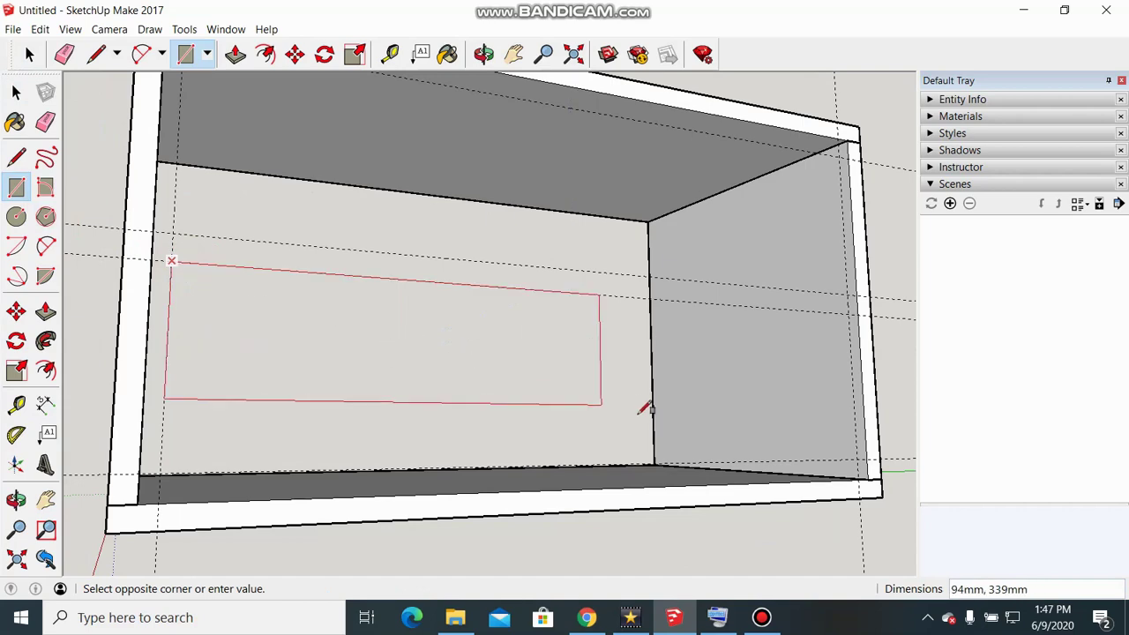
click(862, 455)
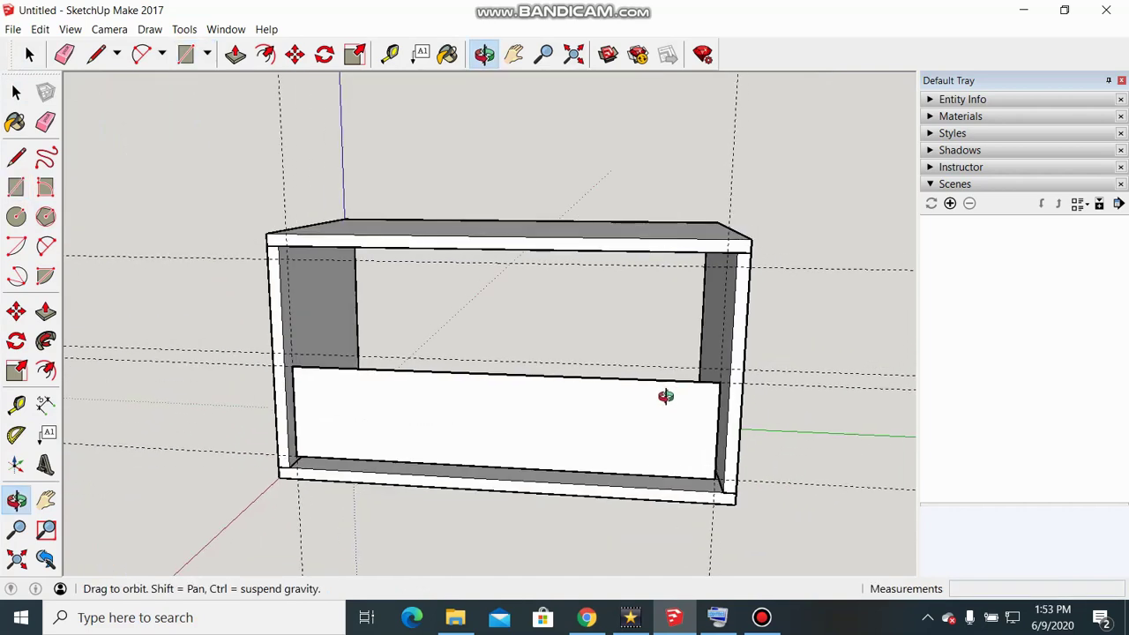
mouse_move(665, 495)
middle_down()
mouse_move(349, 401)
mouse_move(620, 504)
mouse_move(590, 424)
mouse_move(453, 376)
middle_up()
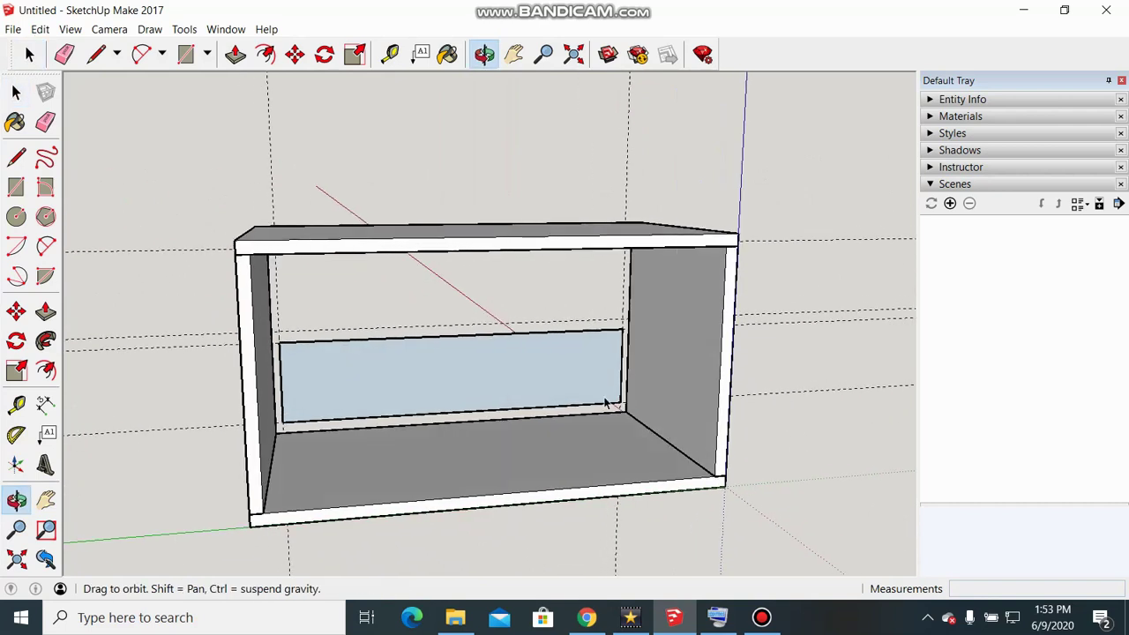
right_click(453, 379)
click(454, 379)
right_click(454, 380)
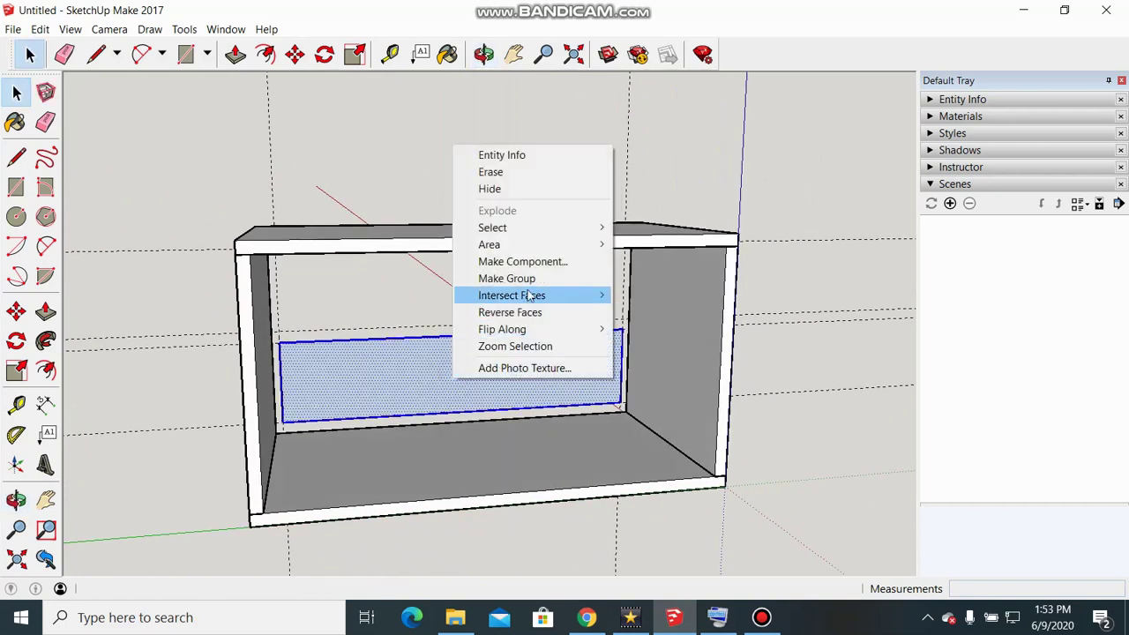
click(491, 408)
Step: Push/pull the front panel 18mm thick and orbit to view it
middle_drag(486, 390, 487, 391)
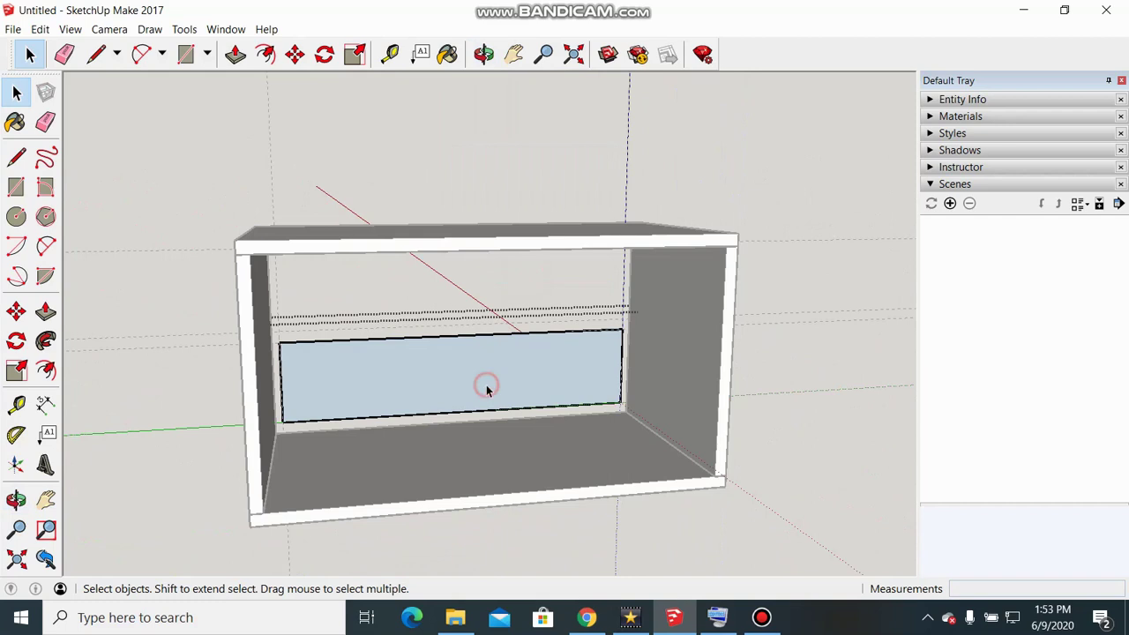
key(p)
click(488, 393)
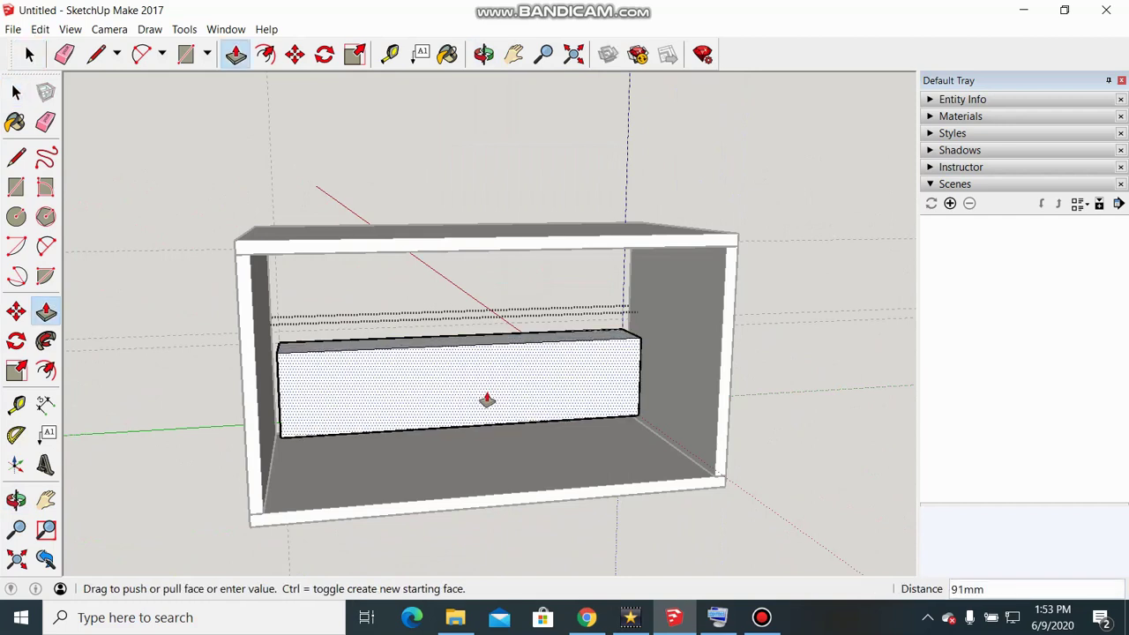
text(18)
key(Return)
key(space)
mouse_move(487, 400)
middle_down()
mouse_move(534, 538)
mouse_move(481, 532)
middle_up()
scroll(535, 537, up, 3)
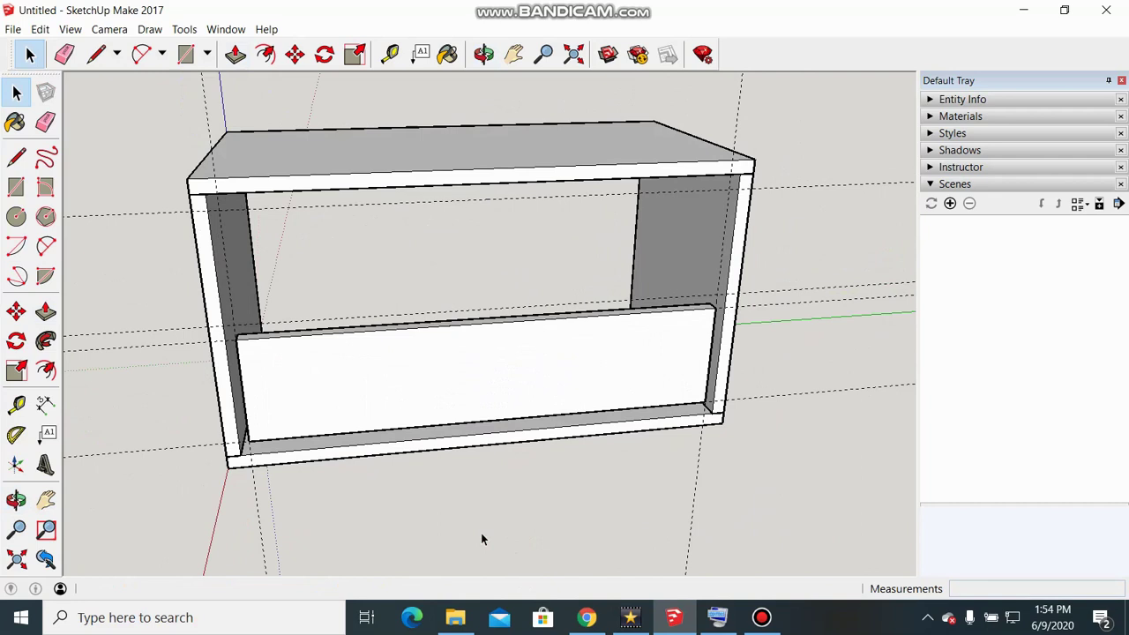
Step: Select the drawer front and move it out to the right of the cabinet
scroll(460, 509, down, 2)
scroll(358, 493, down, 1)
scroll(429, 493, down, 1)
click(499, 433)
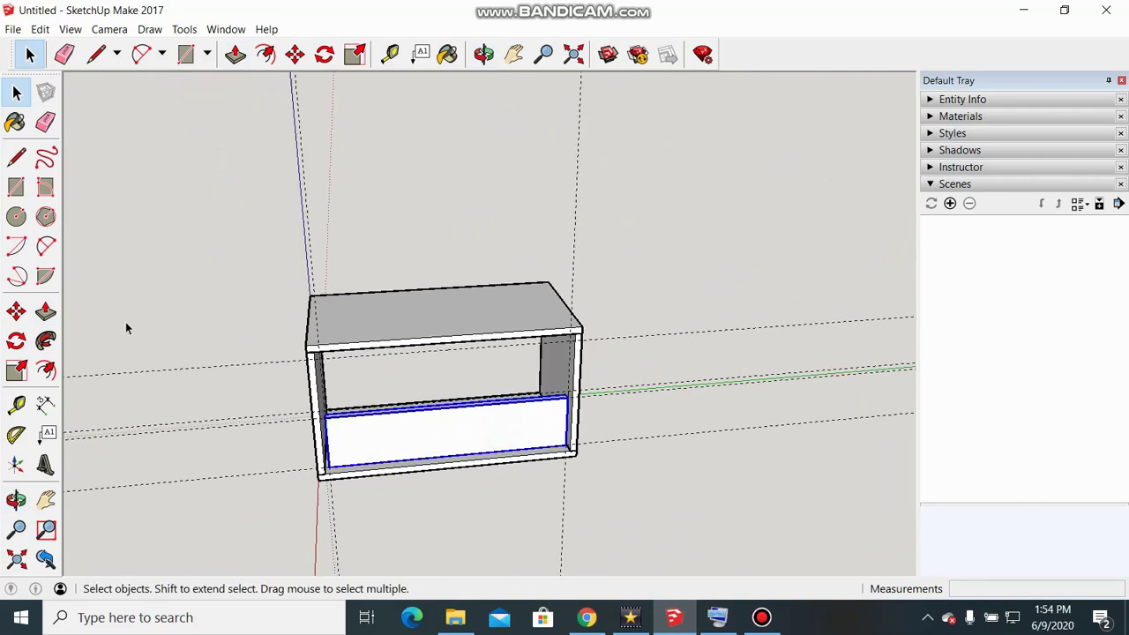
click(16, 311)
click(494, 433)
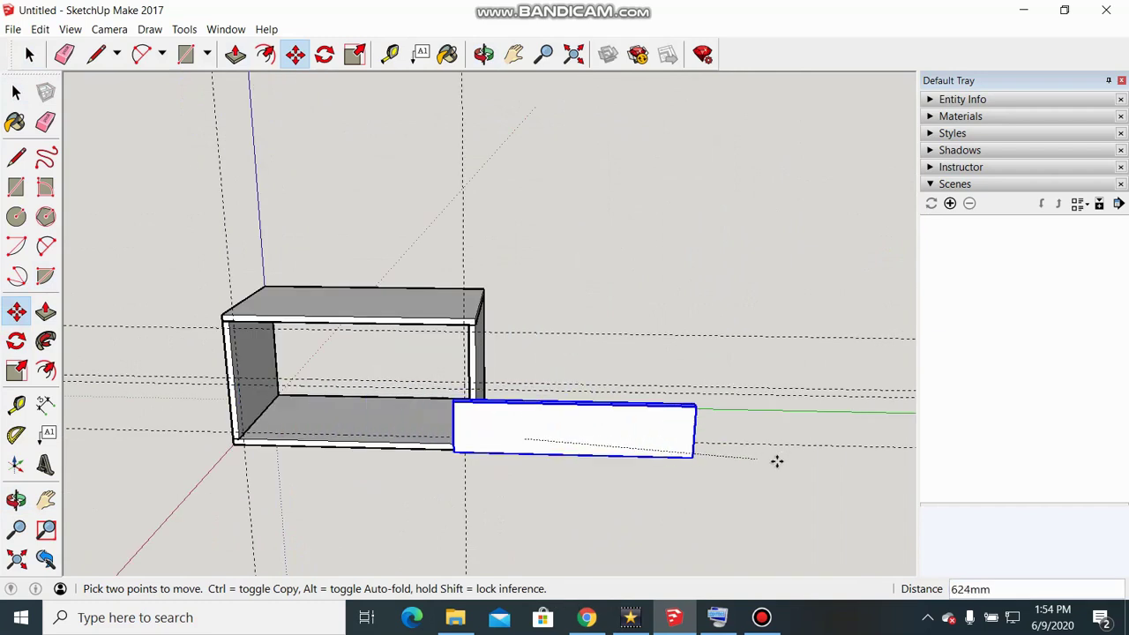
mouse_move(909, 454)
middle_down()
mouse_move(942, 456)
mouse_move(830, 433)
middle_up()
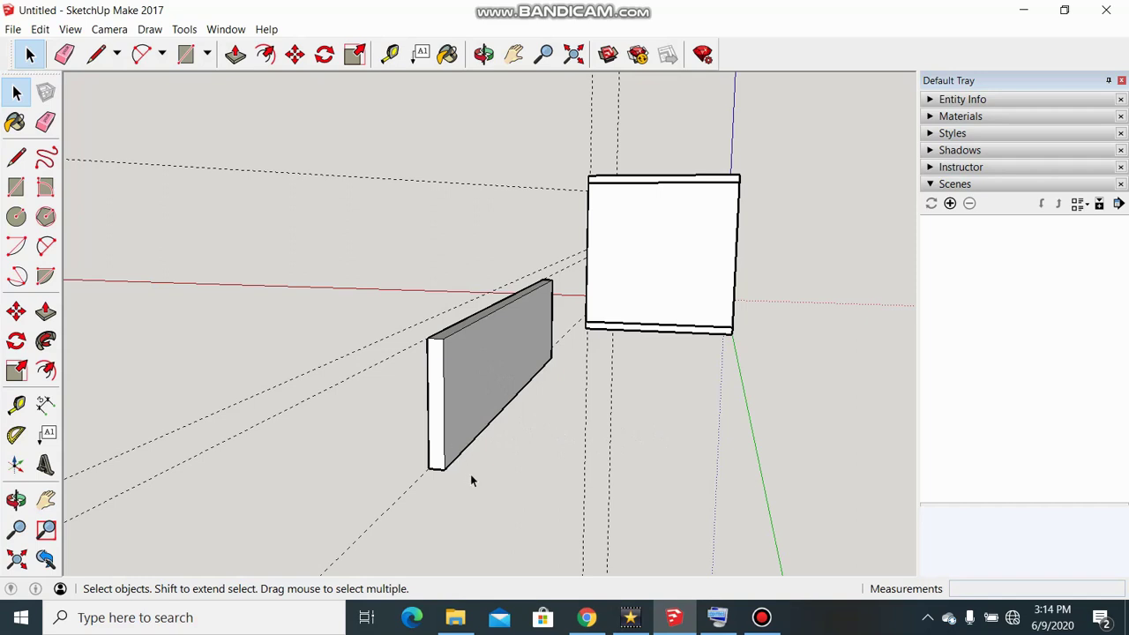
Step: Measure the drawer front's 145 mm height with the Dimension tool without placing it
scroll(469, 475, up, 1)
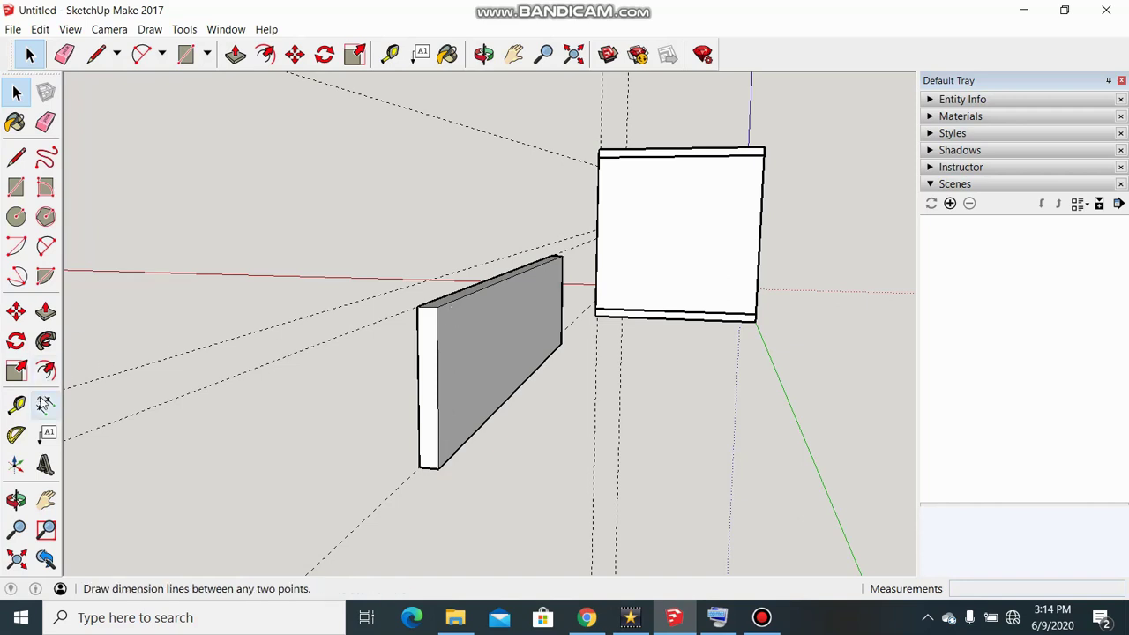
click(46, 407)
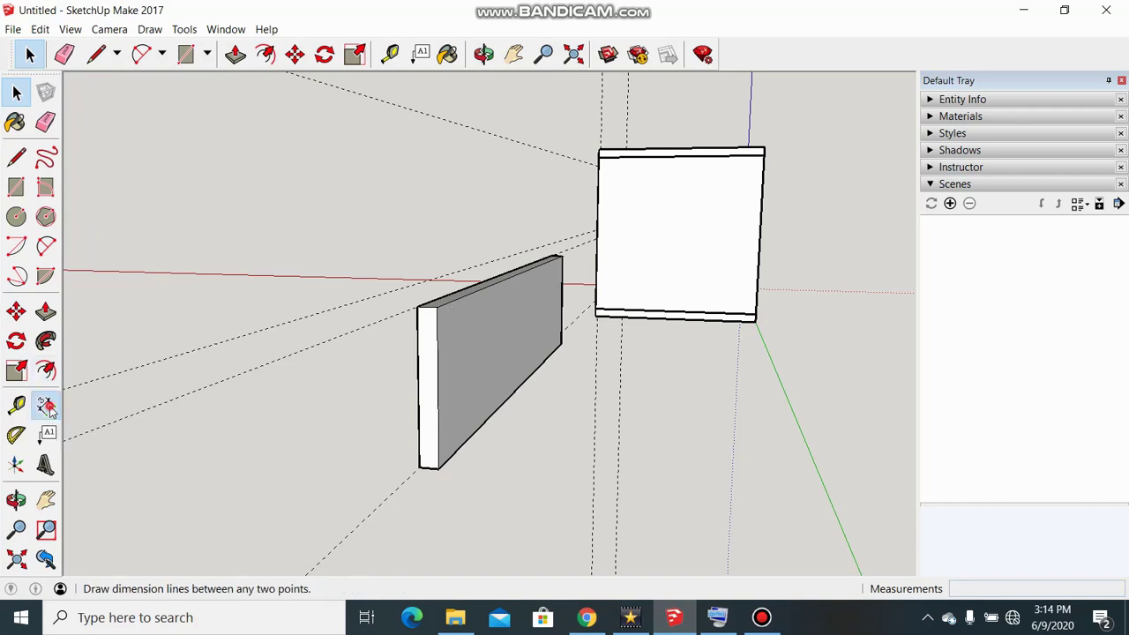
click(439, 467)
click(437, 307)
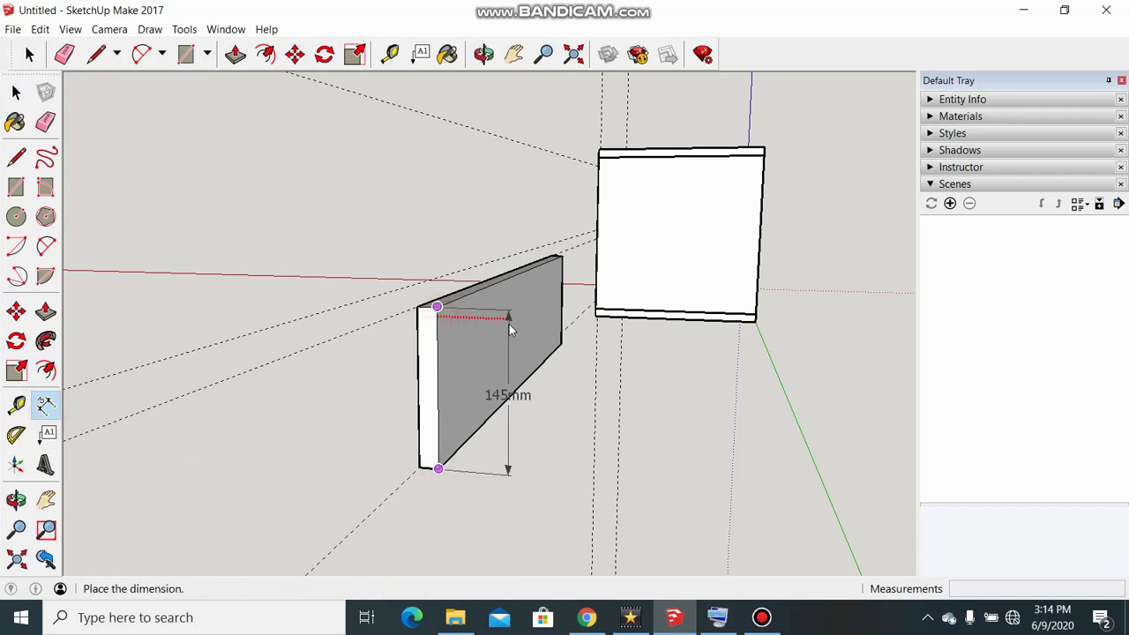
key(space)
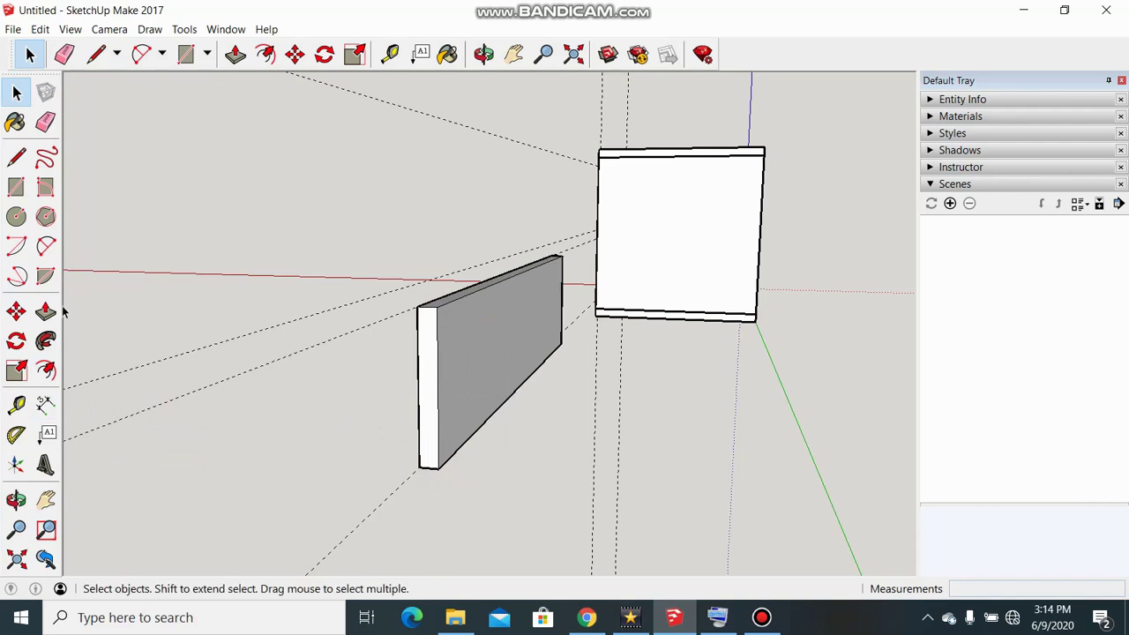
Step: Draw a 350 mm rectangle from the board's top corner, at right angles to it
click(16, 186)
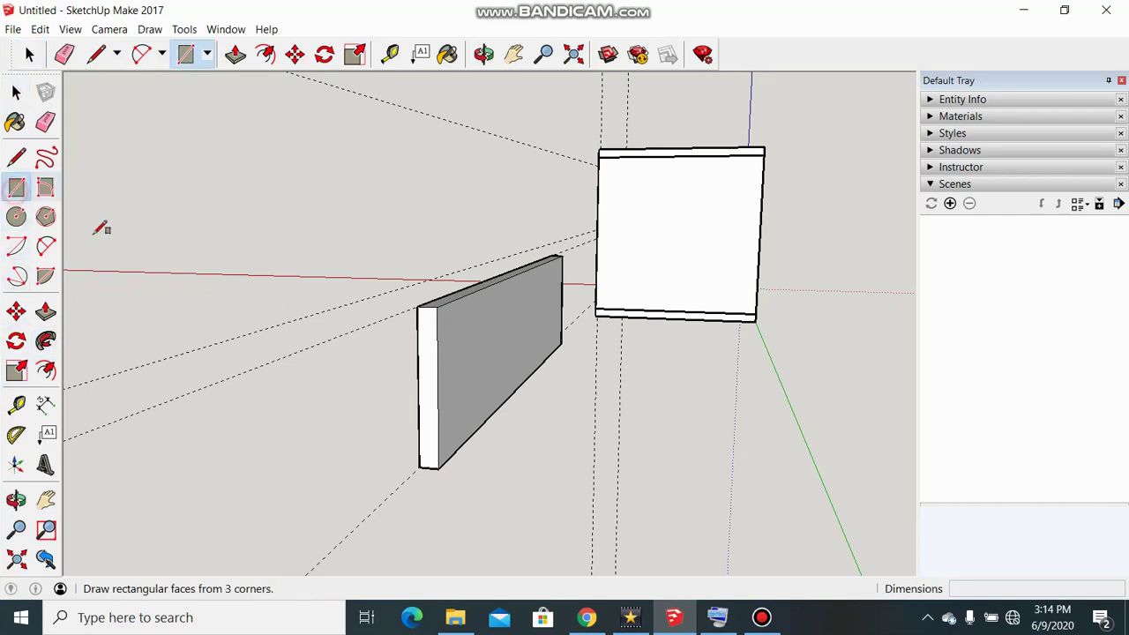
click(436, 306)
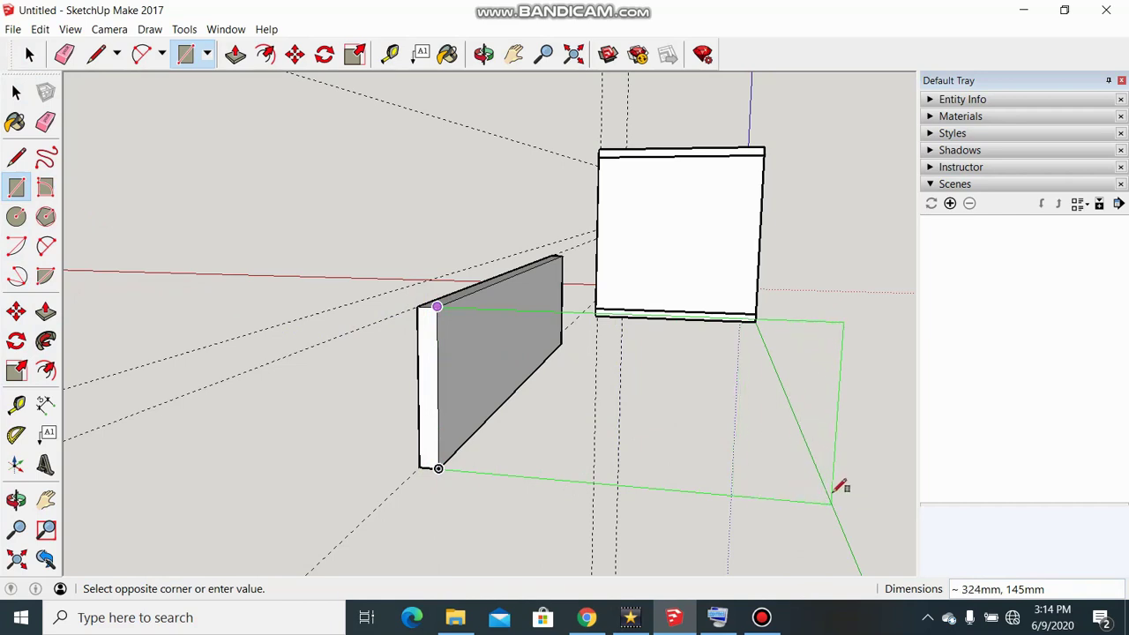
text(350,)
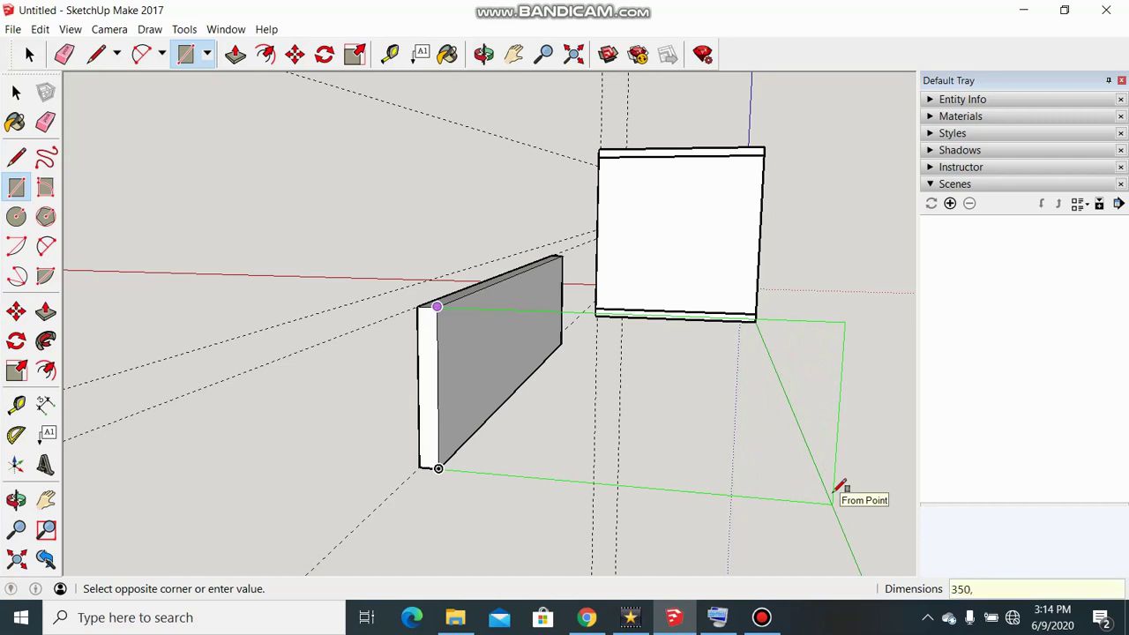
key(Return)
mouse_move(840, 491)
middle_down()
mouse_move(547, 444)
mouse_move(398, 405)
mouse_move(344, 413)
mouse_move(353, 406)
mouse_move(315, 517)
mouse_move(304, 475)
middle_up()
mouse_move(297, 329)
middle_down()
mouse_move(371, 327)
mouse_move(391, 443)
mouse_move(403, 391)
middle_up()
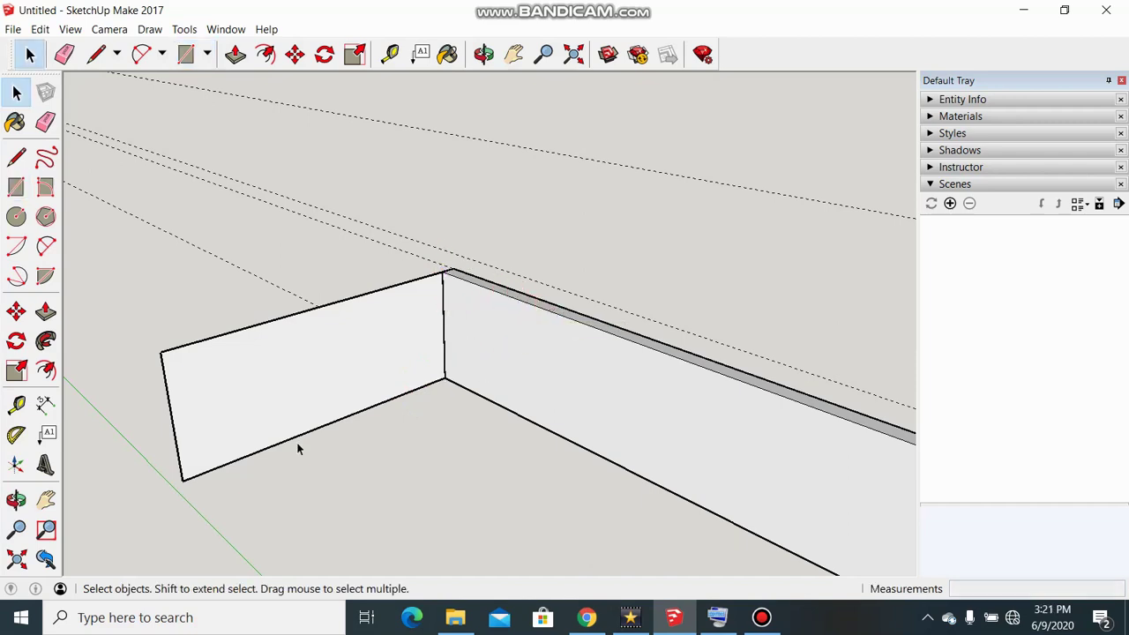
Step: Group the new 350 mm side face and push/pull it 18 mm thick
right_click(291, 359)
click(340, 492)
double_click(339, 395)
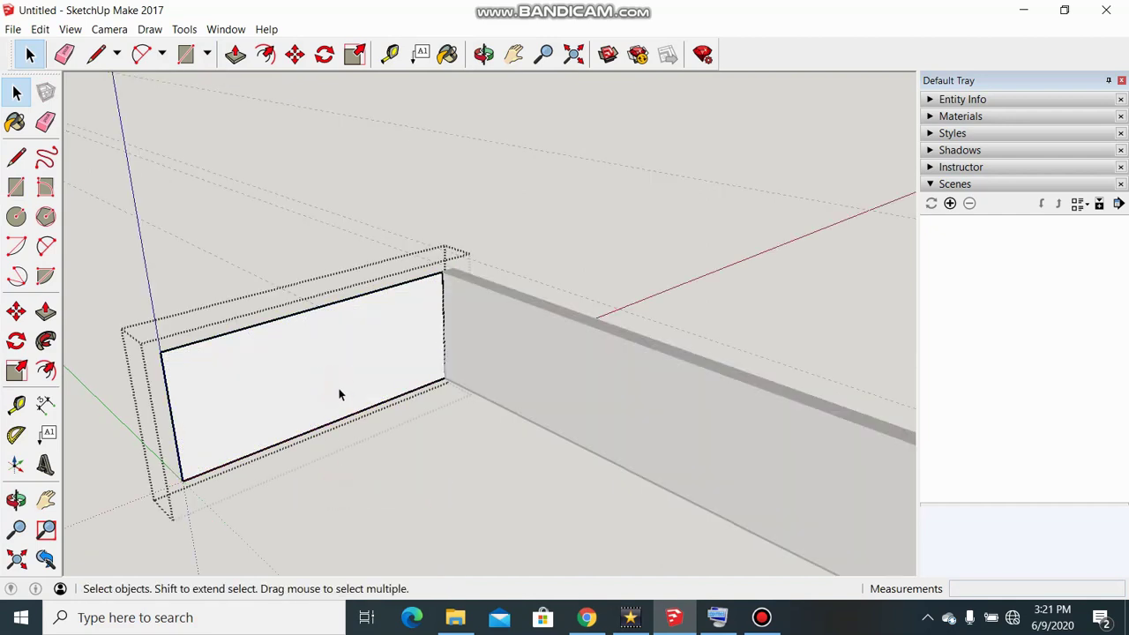
middle_drag(340, 394, 288, 360)
key(p)
drag(288, 361, 328, 389)
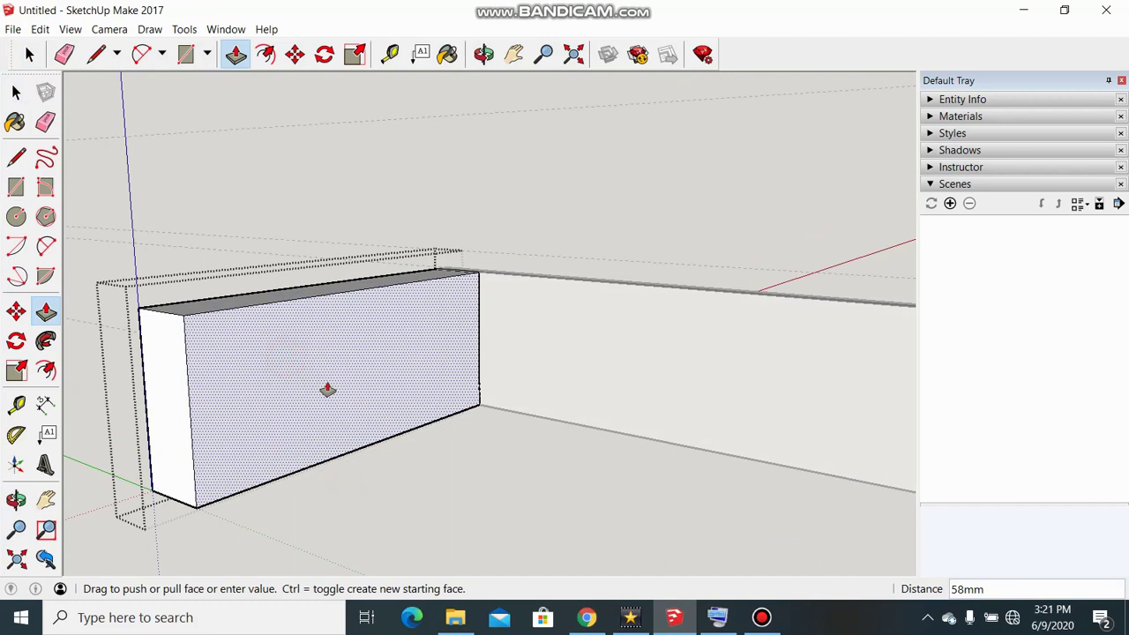
text(18)
key(Return)
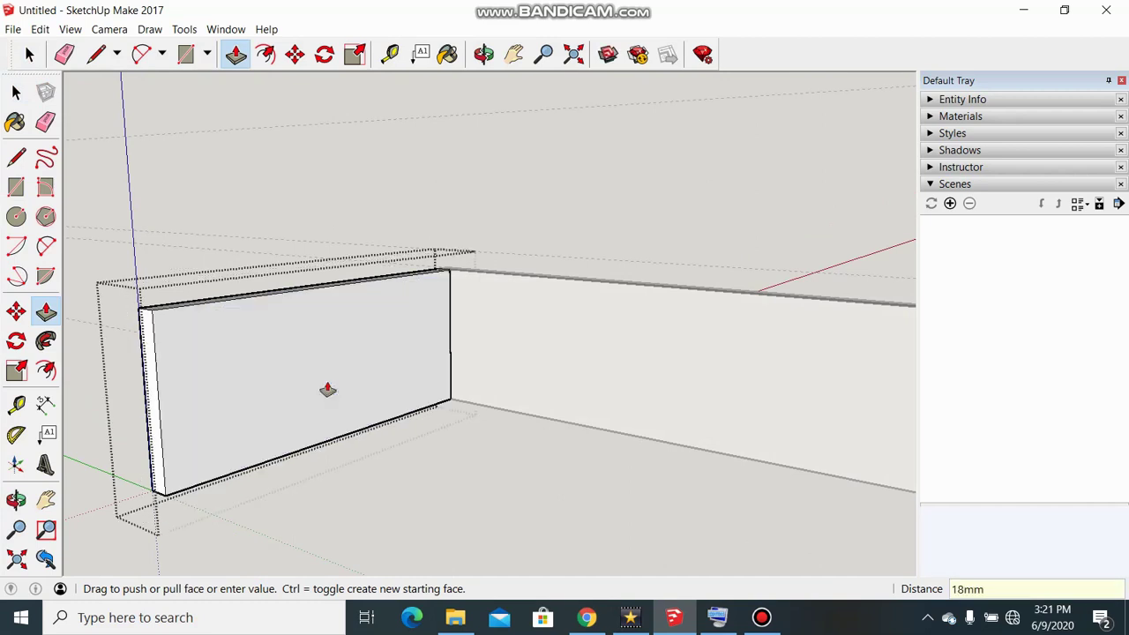
mouse_move(360, 479)
middle_down()
mouse_move(481, 488)
mouse_move(356, 530)
mouse_move(611, 517)
mouse_move(356, 522)
mouse_move(529, 485)
mouse_move(502, 494)
mouse_move(670, 519)
mouse_move(769, 442)
mouse_move(626, 495)
middle_up()
key(space)
scroll(437, 470, down, 5)
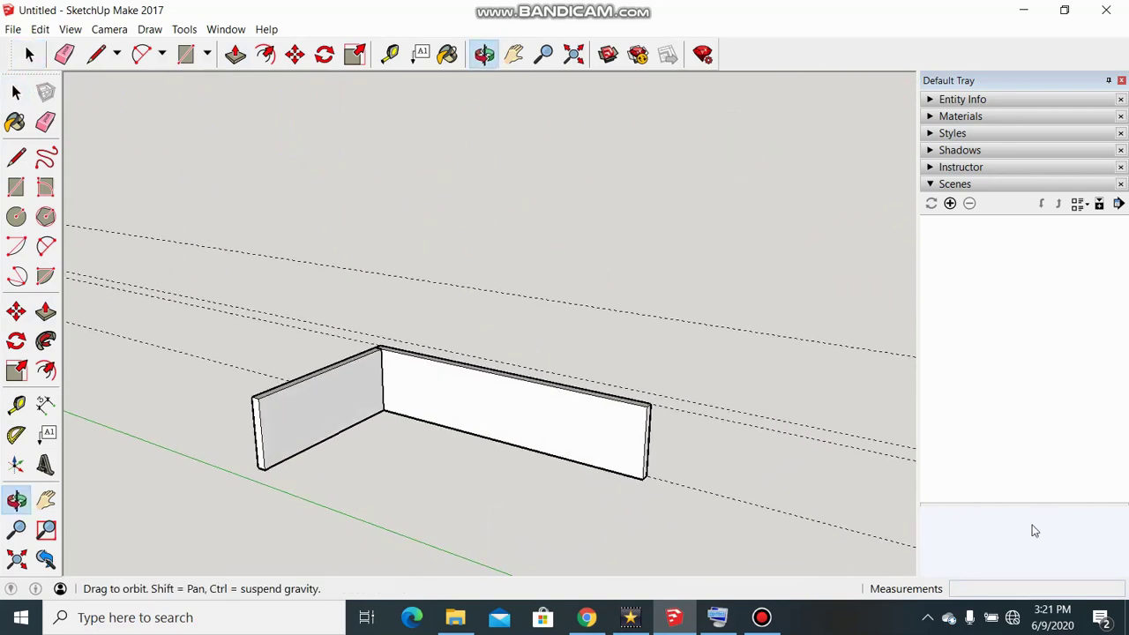
mouse_move(605, 553)
middle_down()
mouse_move(700, 560)
mouse_move(529, 519)
middle_up()
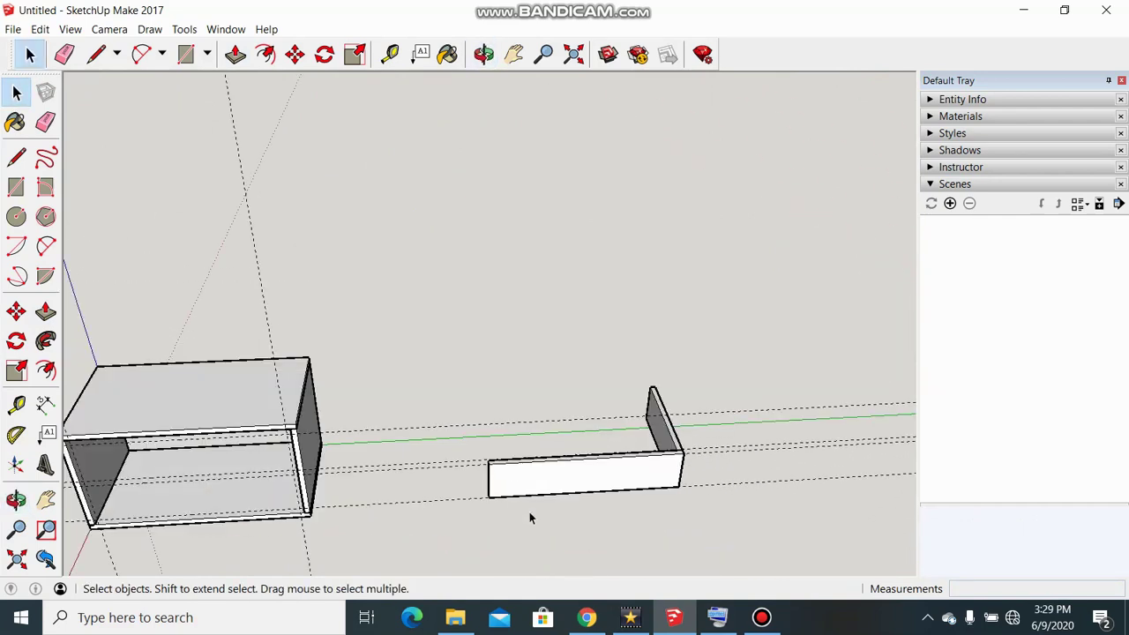
Step: Copy the L-shaped boards to the opposite side to form a U-shaped wall
scroll(550, 497, up, 2)
scroll(557, 484, up, 2)
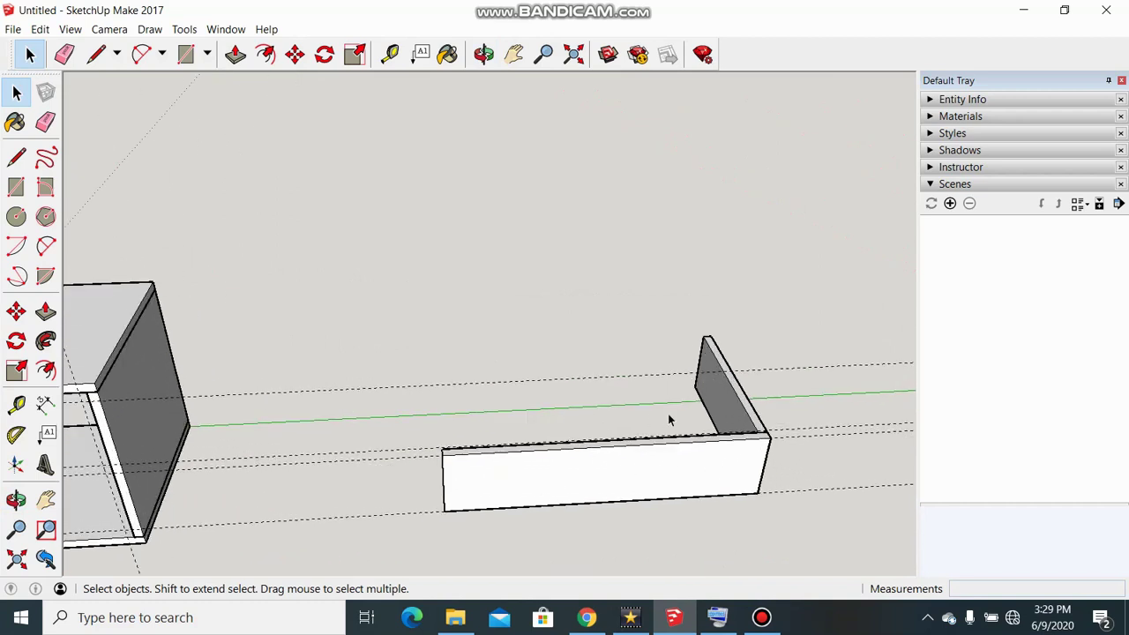
click(16, 310)
scroll(317, 298, up, 2)
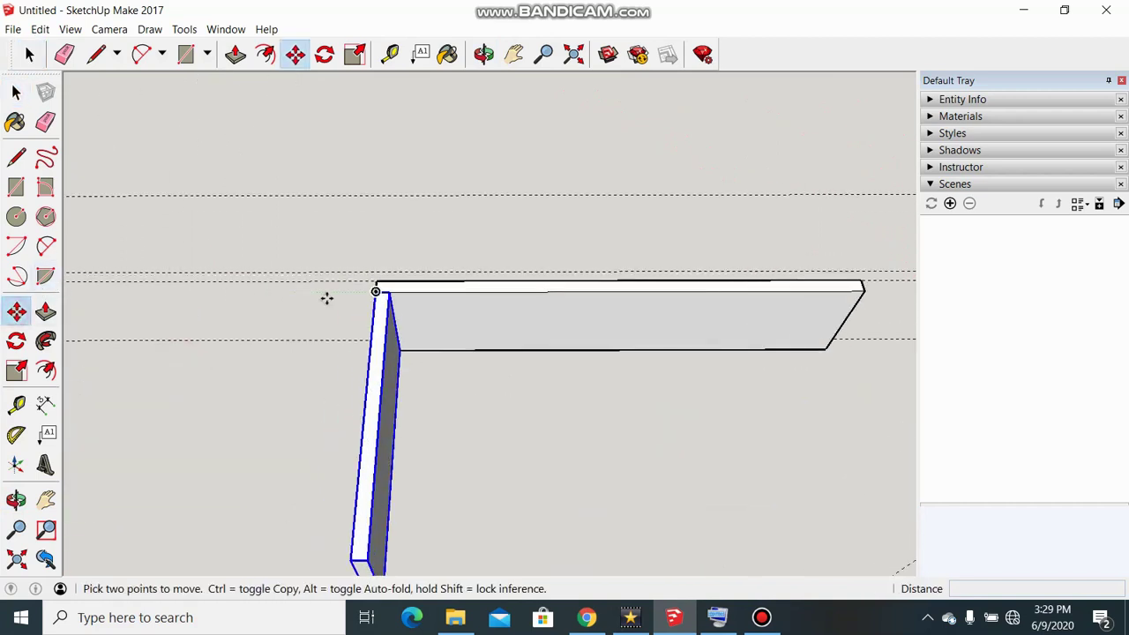
click(376, 293)
key(ctrl)
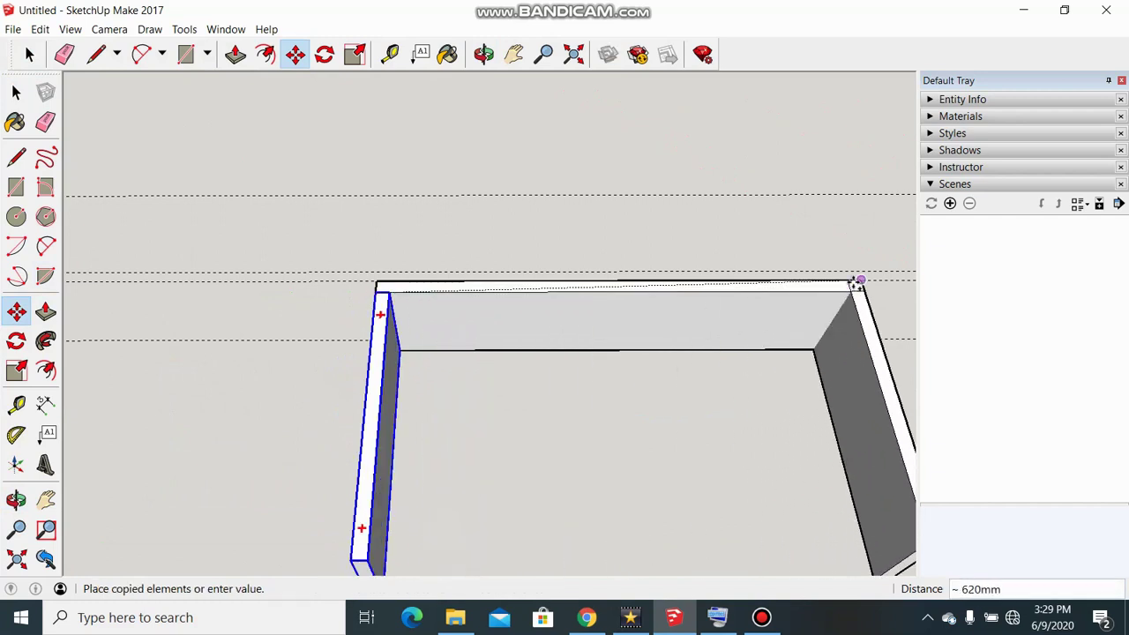
click(858, 282)
key(space)
middle_drag(643, 310, 527, 335)
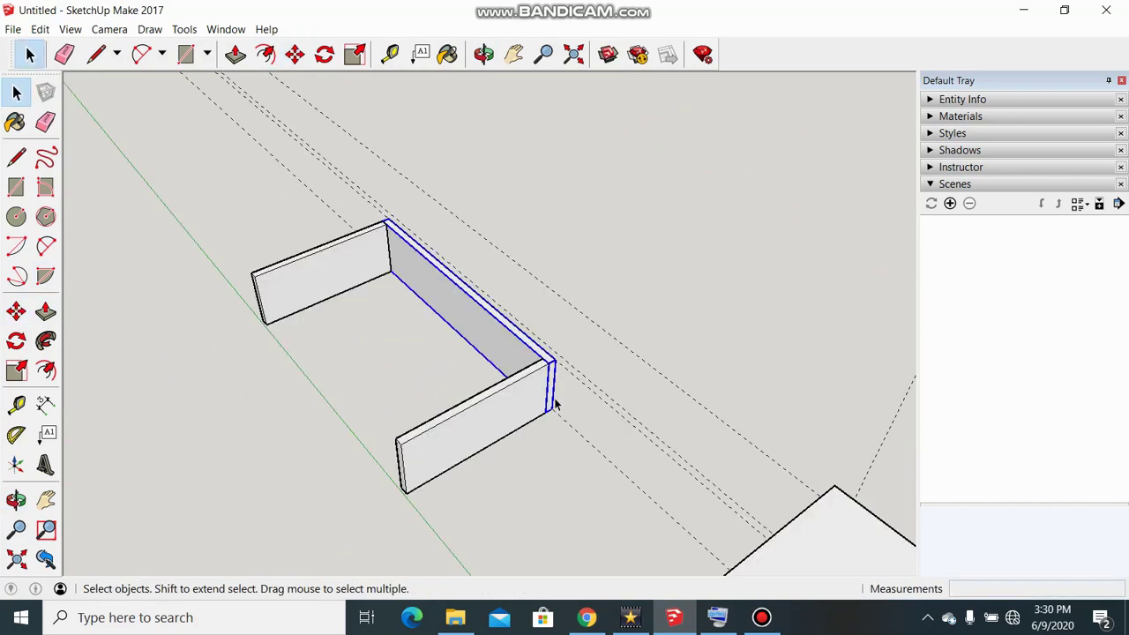
Step: Copy the back wall across to close the four-sided box
click(16, 311)
click(551, 362)
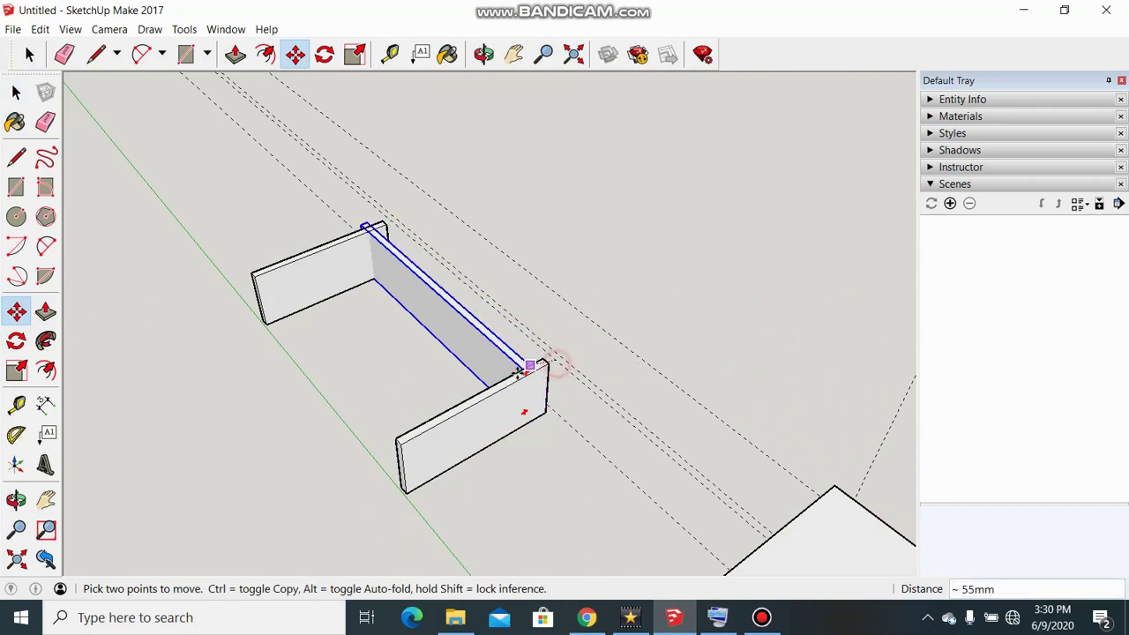
key(ctrl)
click(403, 447)
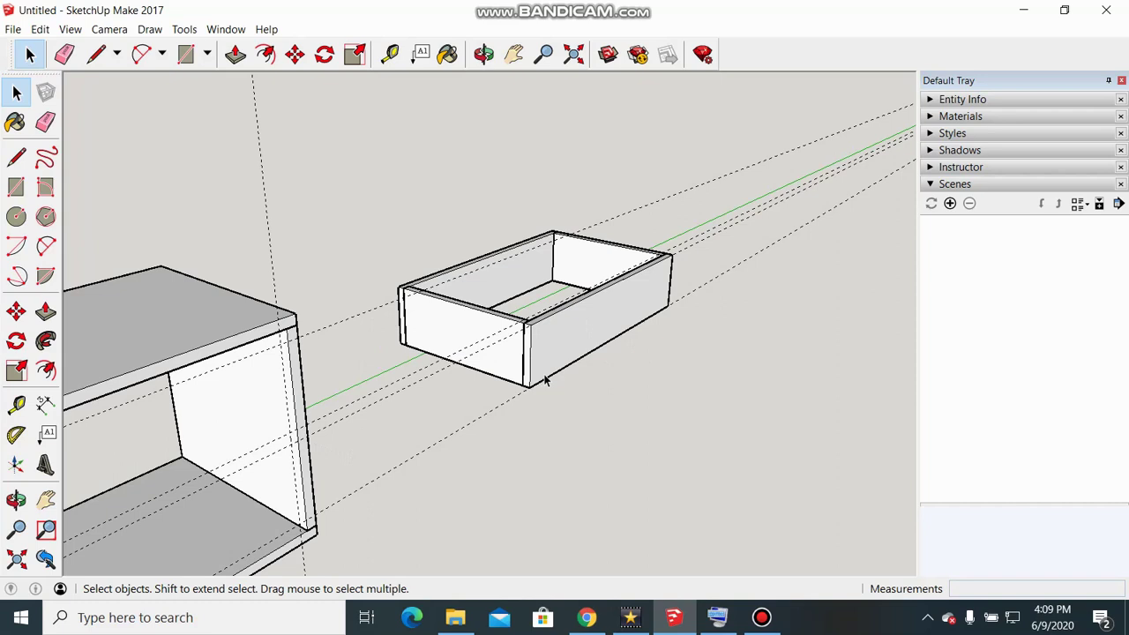
Step: Inside the right board's group, push one end face in 18 mm
scroll(543, 380, up, 2)
scroll(564, 370, up, 2)
scroll(529, 397, up, 2)
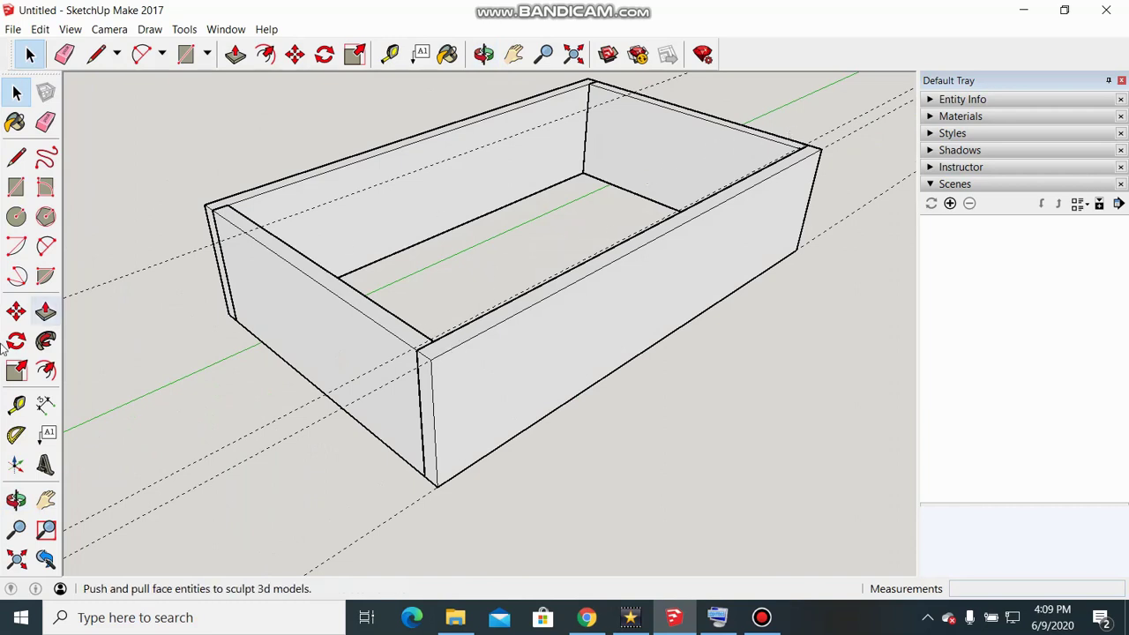
double_click(523, 397)
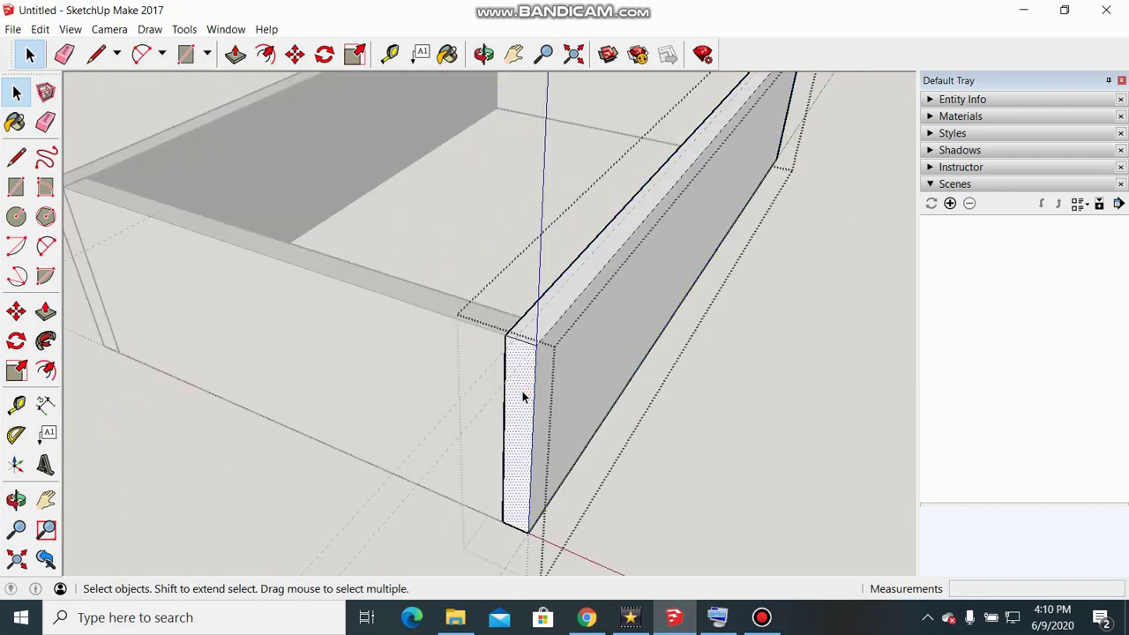
key(p)
click(524, 390)
click(520, 351)
Step: Push/pull the right board's other end face to adjust its length
middle_drag(731, 415, 471, 469)
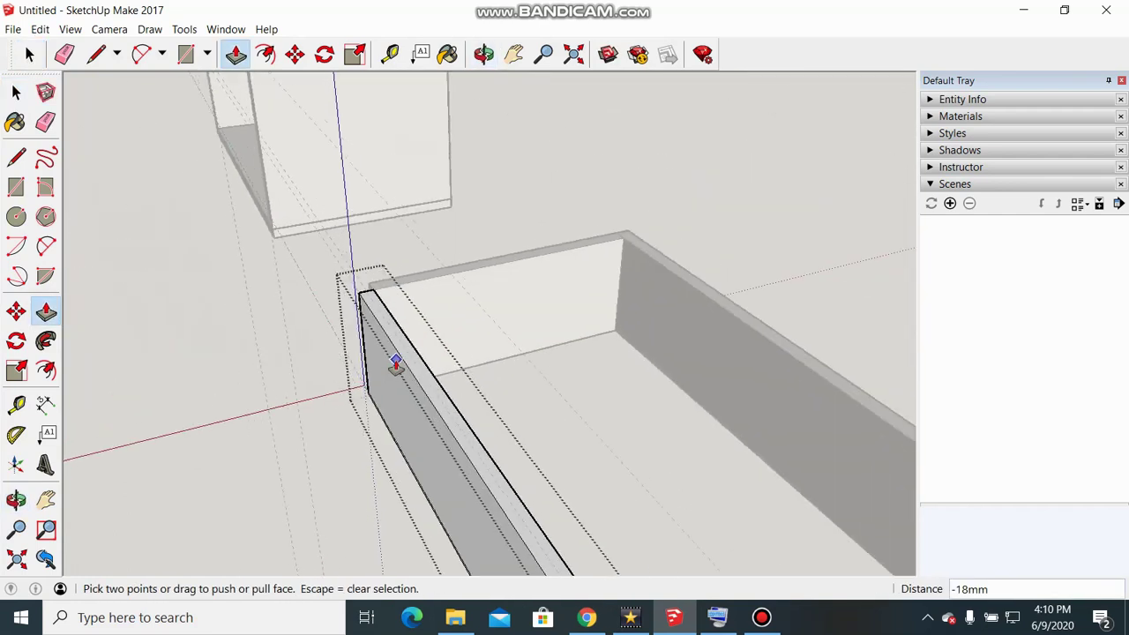
click(444, 380)
key(space)
key(p)
click(457, 300)
middle_drag(481, 245, 533, 335)
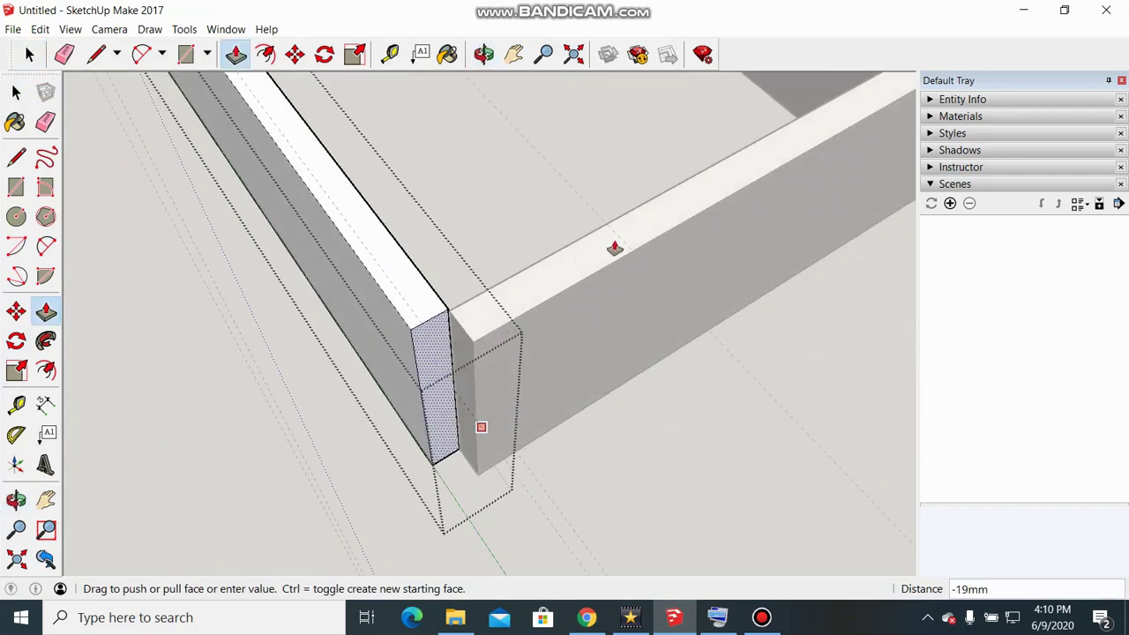
click(585, 265)
key(space)
middle_drag(232, 453, 477, 352)
Step: Move the right board 18 mm to seat it at the corner
click(477, 351)
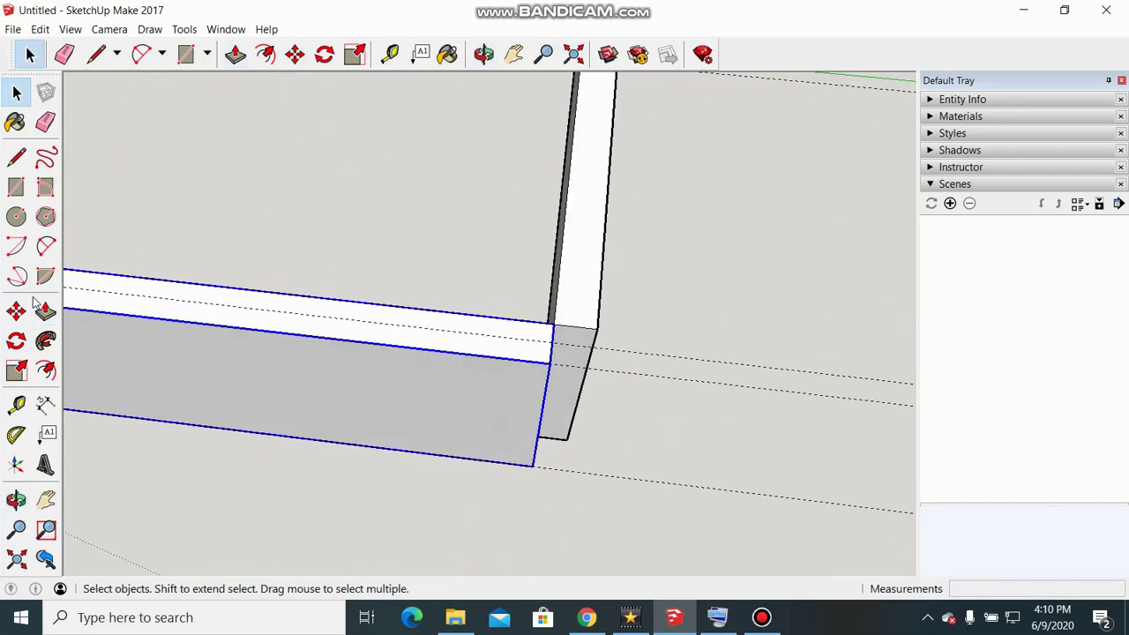
click(16, 311)
middle_drag(554, 320, 476, 446)
click(477, 446)
click(488, 357)
mouse_move(487, 357)
middle_down()
mouse_move(706, 336)
mouse_move(827, 391)
mouse_move(466, 313)
mouse_move(644, 424)
middle_up()
Step: Pull the front board's end face out to reach the box
scroll(504, 433, up, 3)
click(504, 433)
scroll(504, 433, up, 2)
mouse_move(504, 433)
middle_down()
mouse_move(485, 445)
mouse_move(555, 398)
mouse_move(550, 456)
mouse_move(555, 358)
middle_up()
click(476, 452)
click(589, 272)
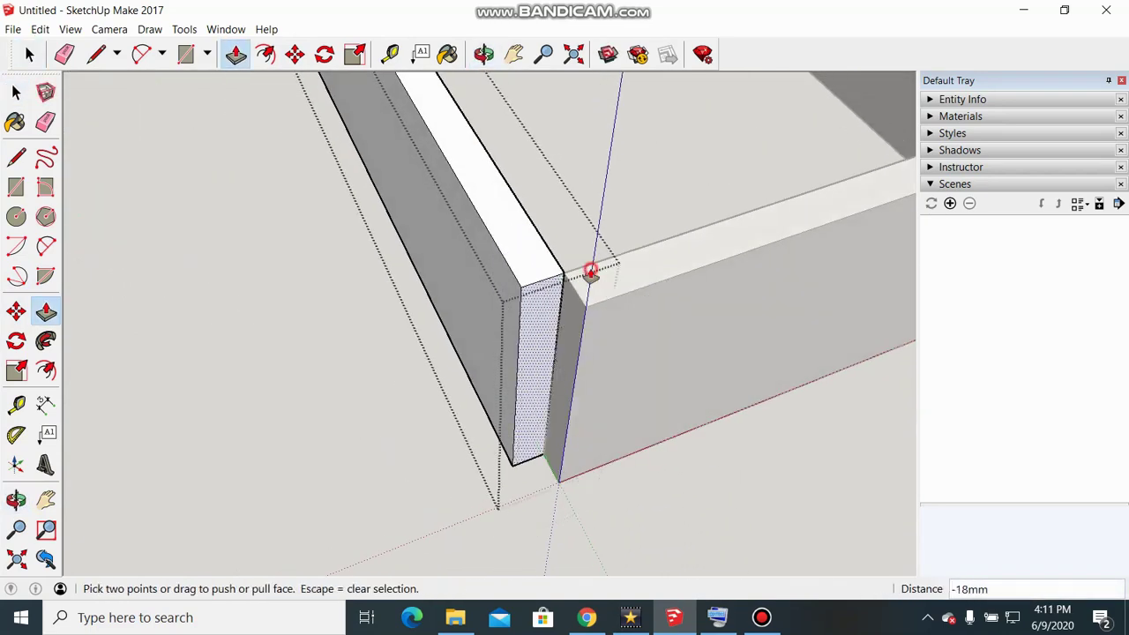
Step: Move the extended front board into the box corner
key(space)
click(517, 273)
key(m)
click(558, 262)
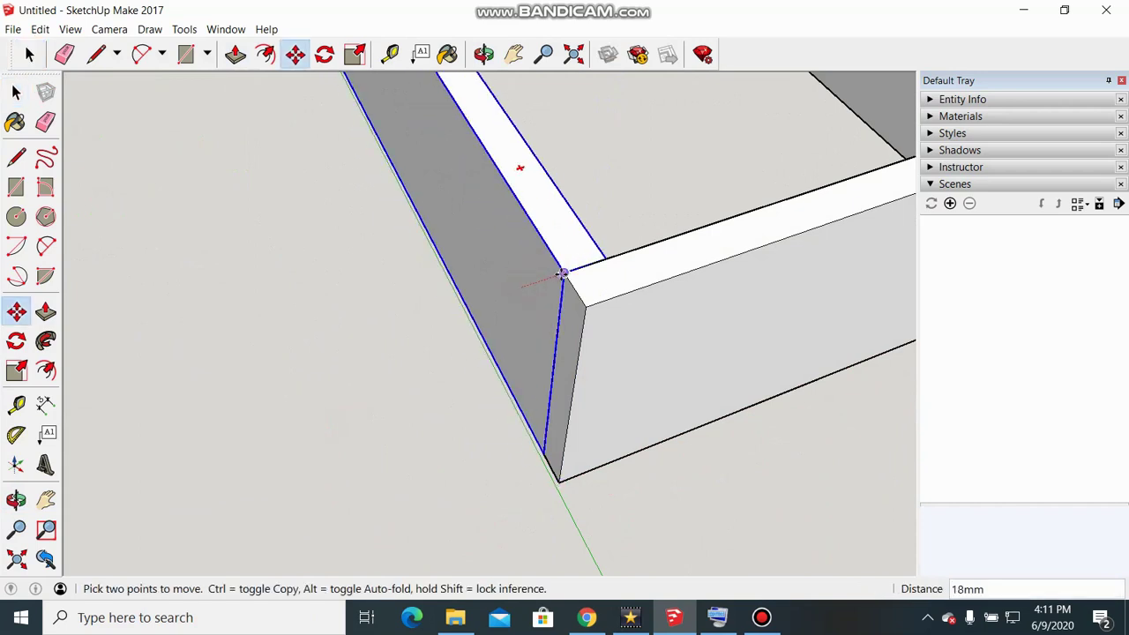
key(space)
scroll(553, 496, down, 5)
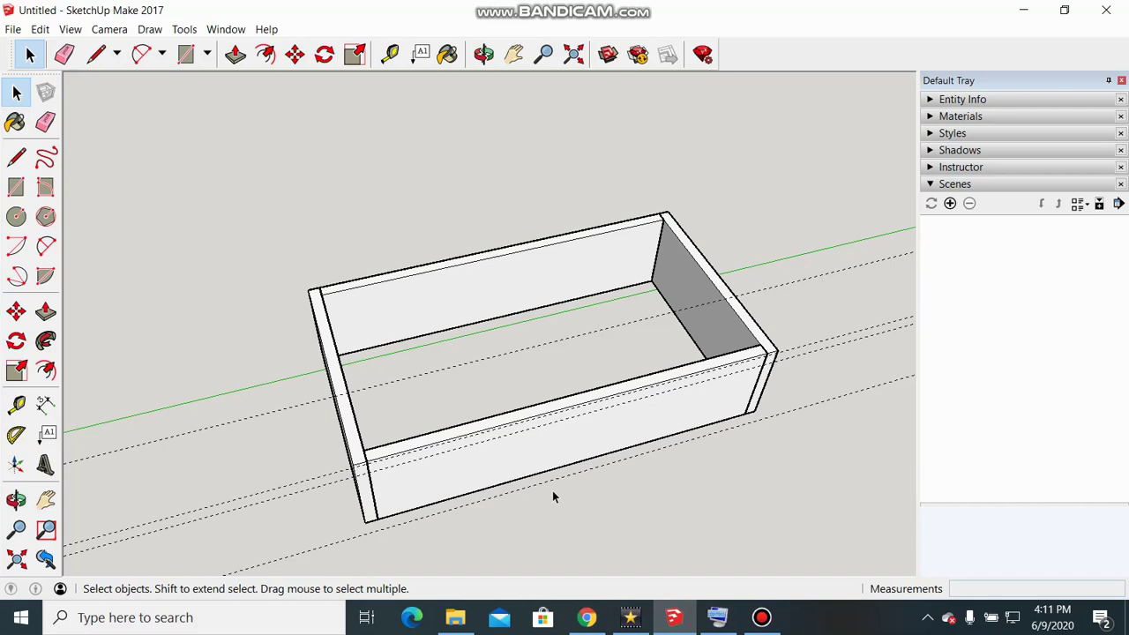
scroll(554, 491, up, 2)
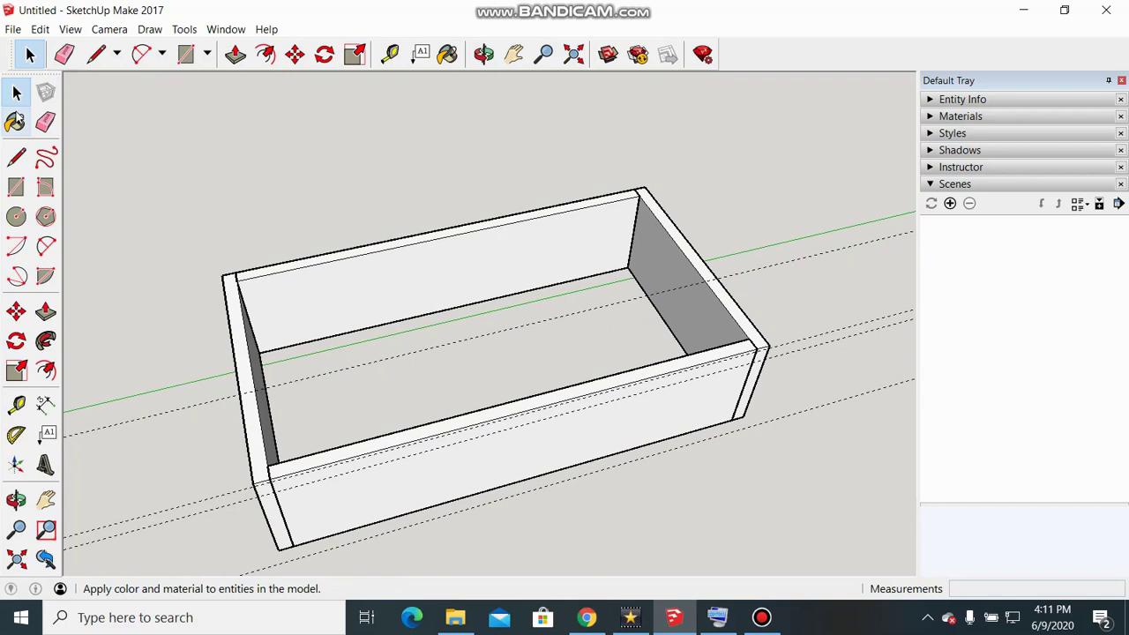
Step: Draw a rectangle across the box's open top between opposite corners
click(16, 186)
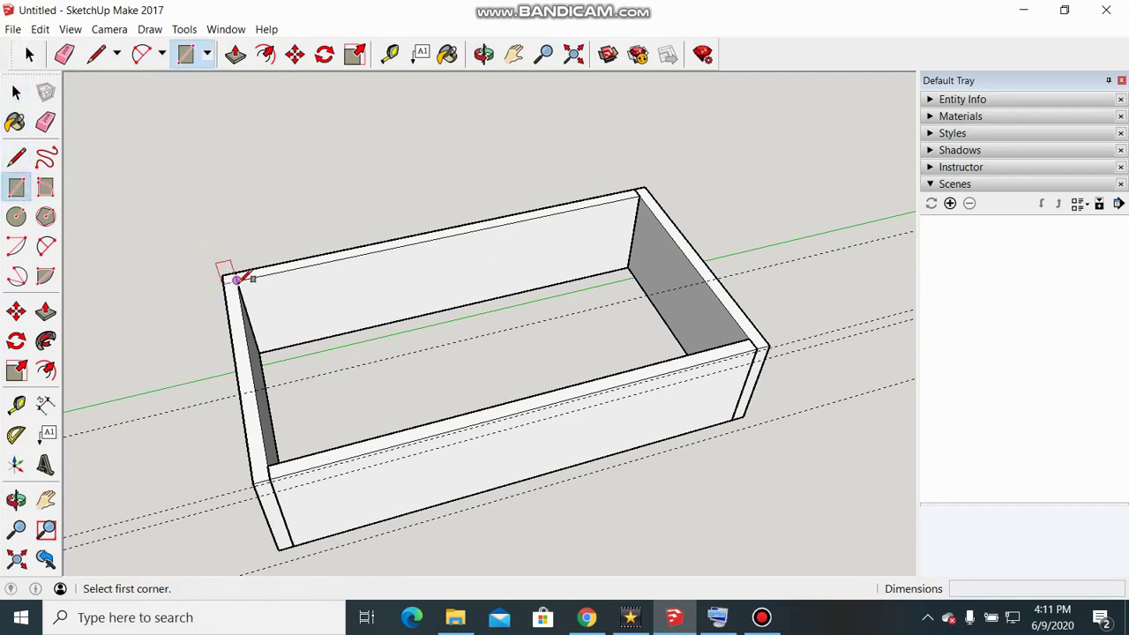
scroll(235, 272, up, 2)
click(233, 276)
scroll(374, 295, down, 1)
scroll(529, 315, down, 3)
scroll(600, 333, up, 1)
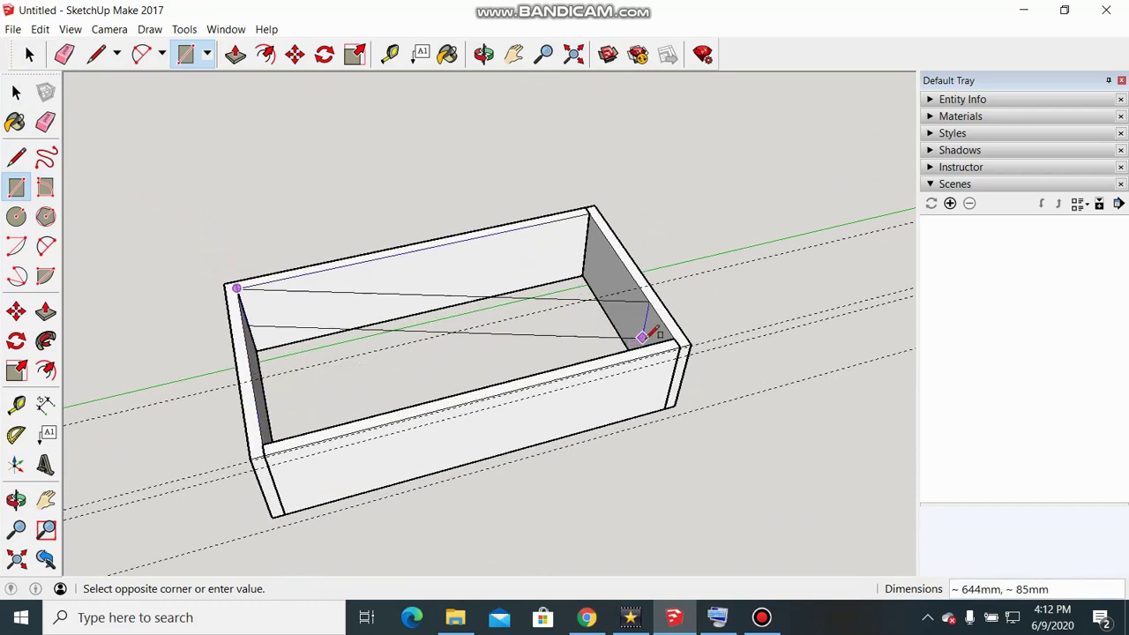
click(679, 337)
key(space)
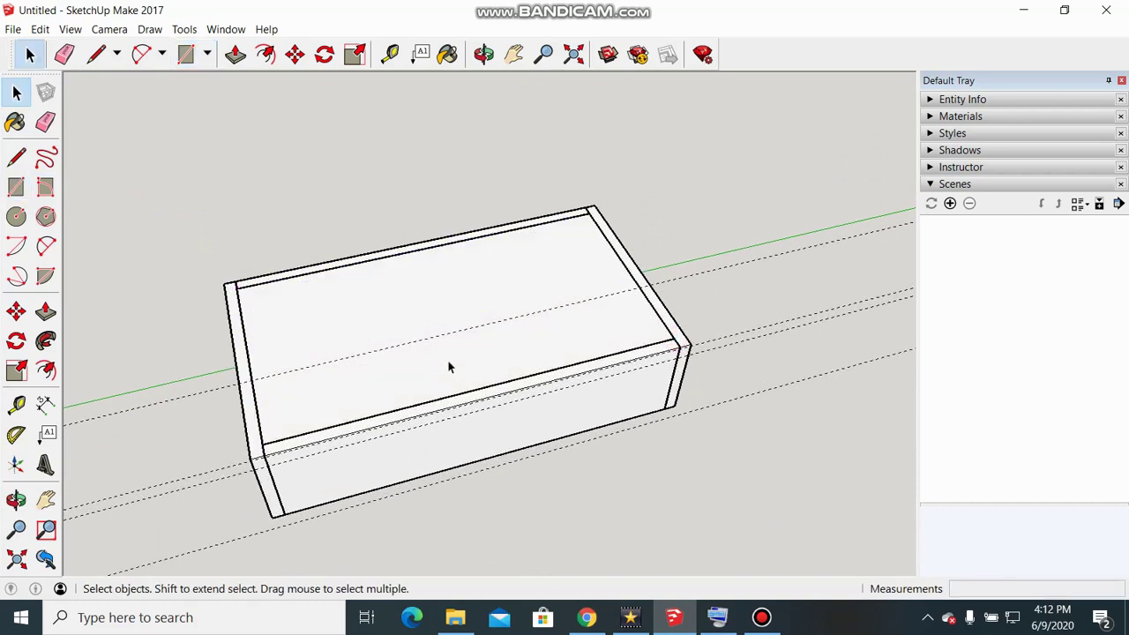
Step: Group the top face and pull it up into an 18 mm slab
click(411, 294)
right_click(411, 295)
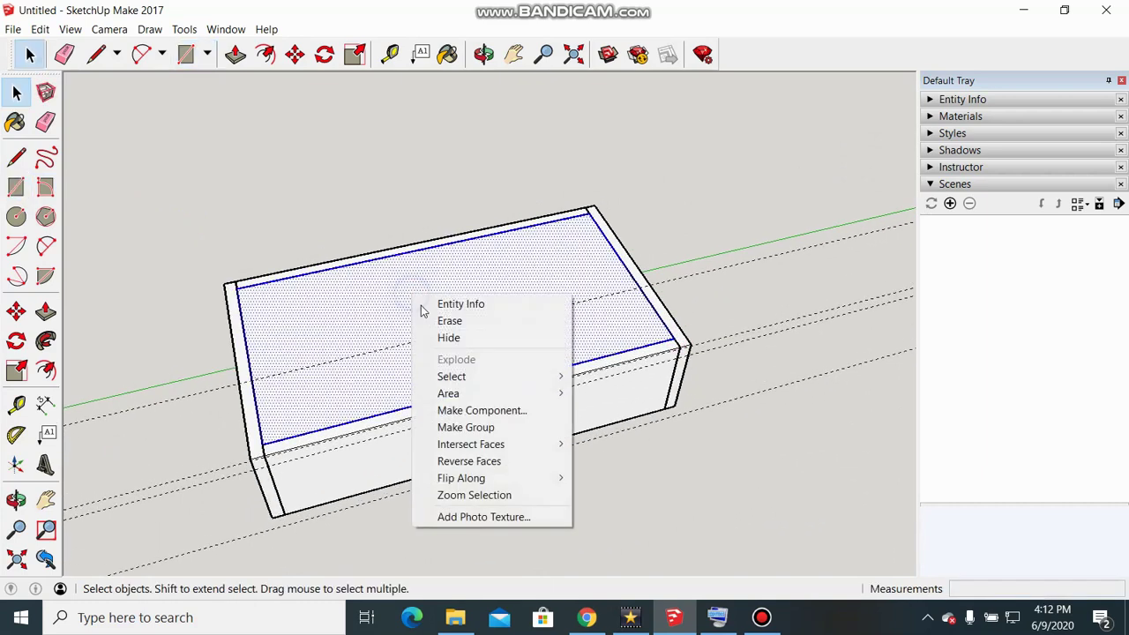
click(476, 427)
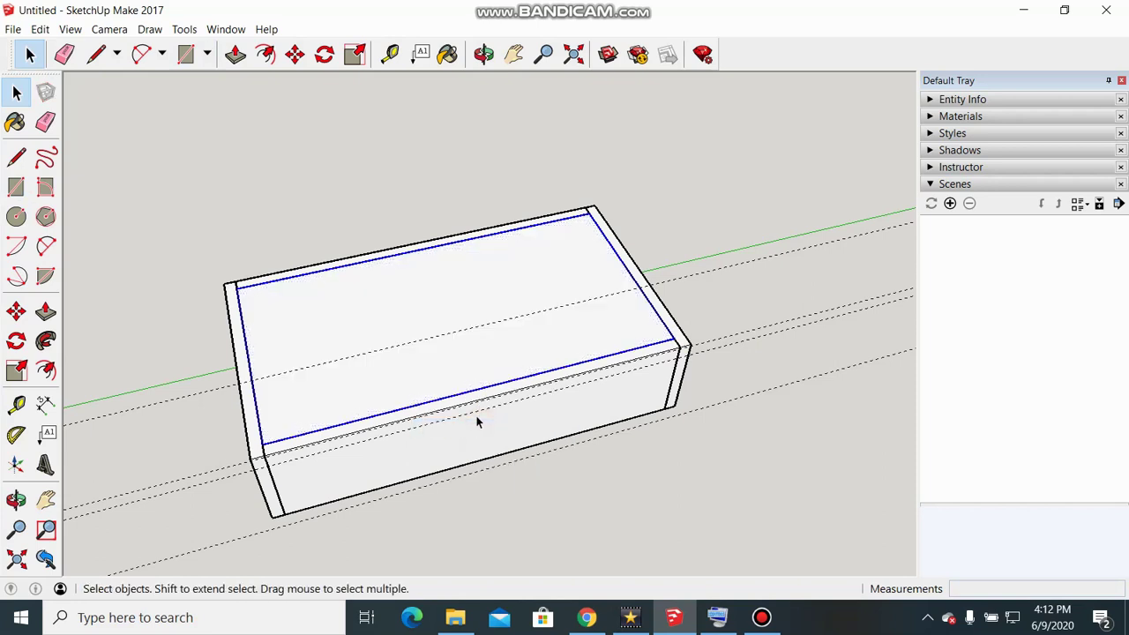
double_click(444, 349)
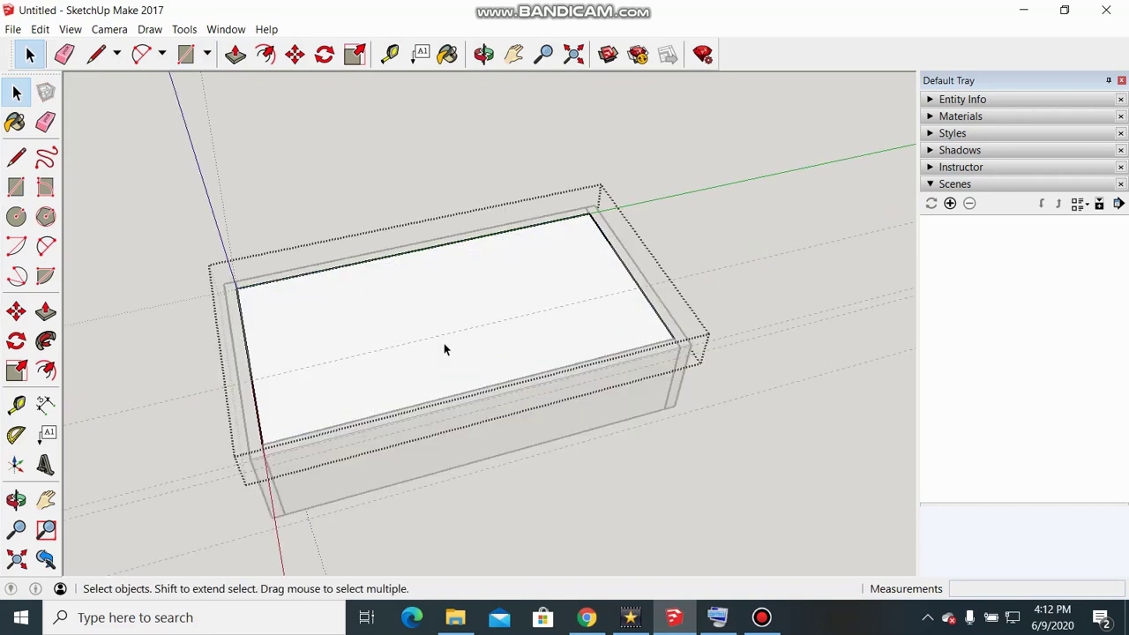
key(p)
drag(443, 346, 441, 316)
text(1)
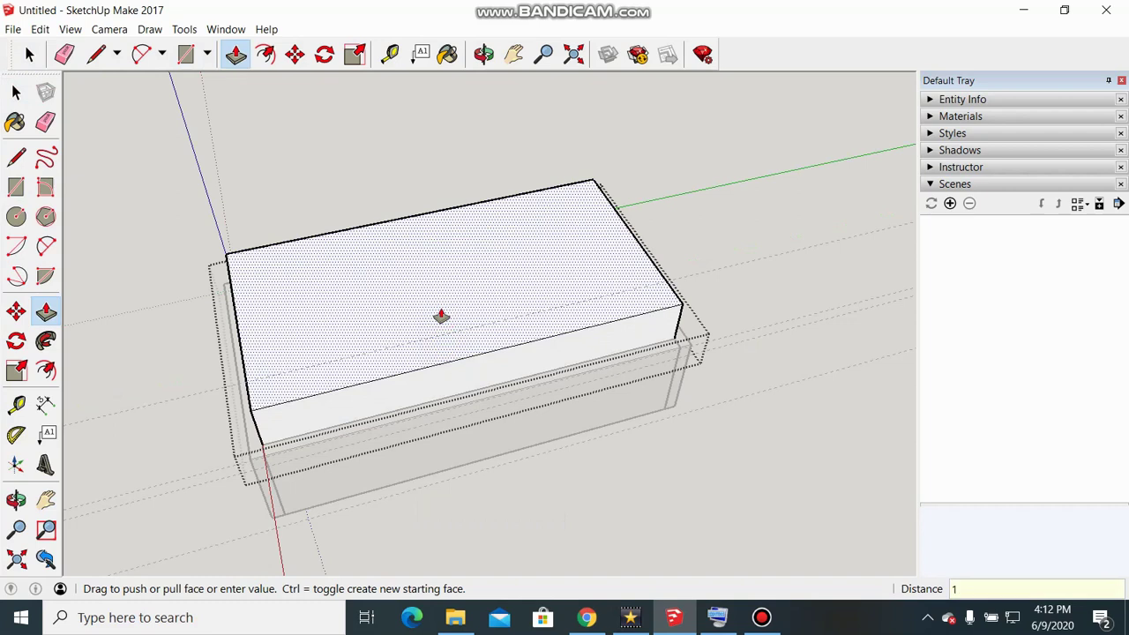
key(Return)
mouse_move(356, 454)
middle_down()
mouse_move(642, 327)
mouse_move(569, 363)
middle_up()
key(space)
middle_drag(526, 478, 472, 504)
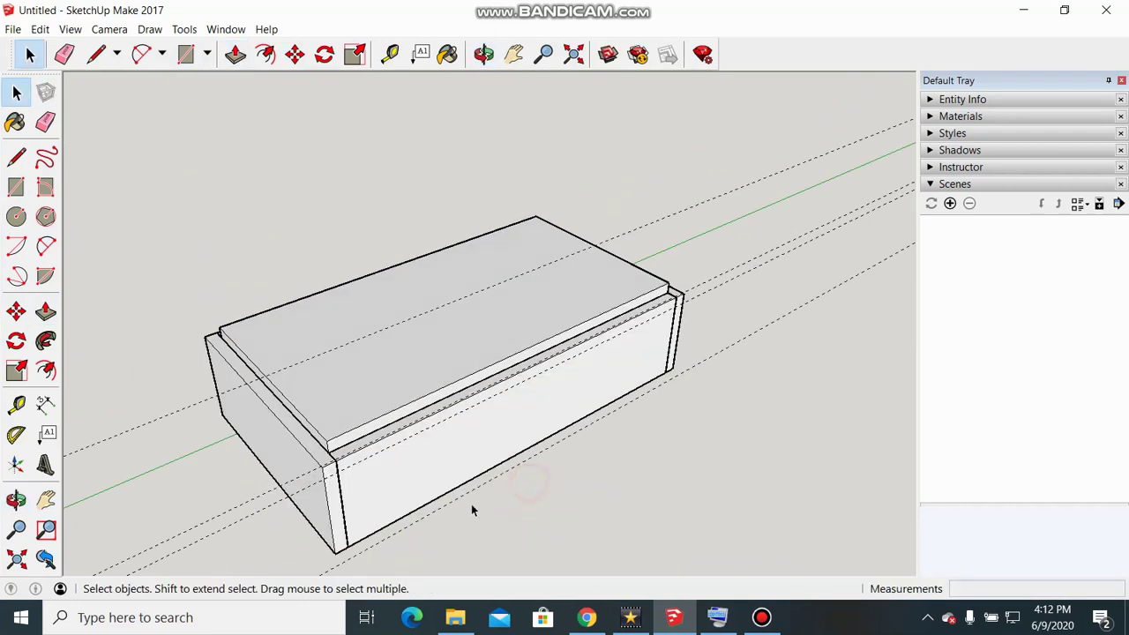
Step: Move the 18 mm panel down from its corner to sit flush inside the walls
scroll(310, 511, up, 3)
scroll(333, 444, up, 3)
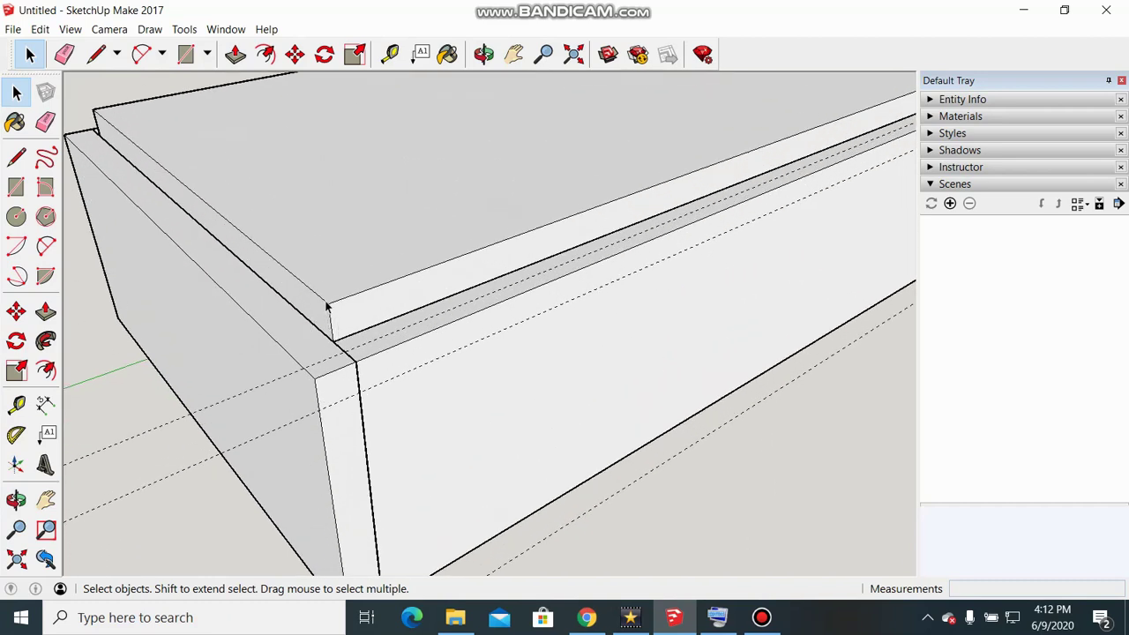
scroll(227, 358, down, 4)
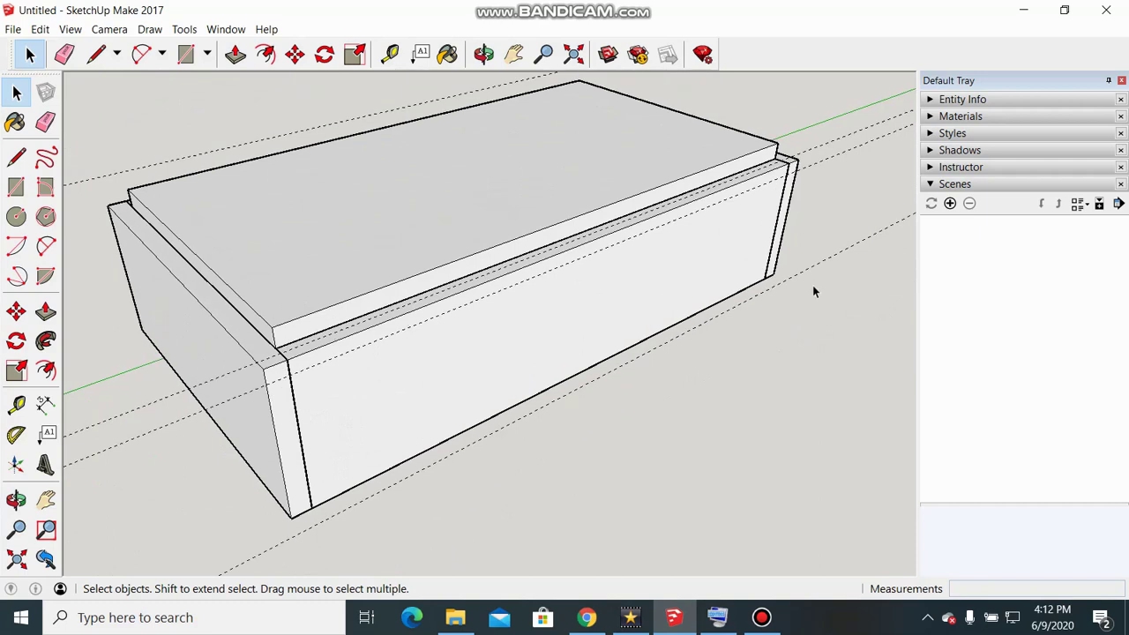
scroll(274, 406, up, 3)
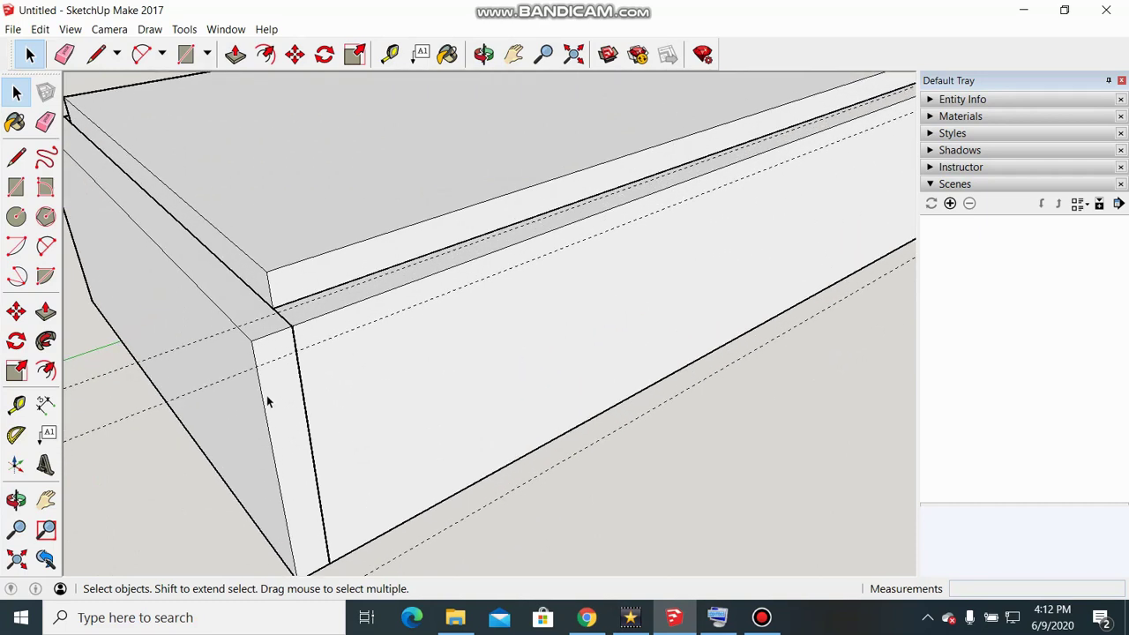
middle_drag(236, 385, 297, 353)
click(339, 253)
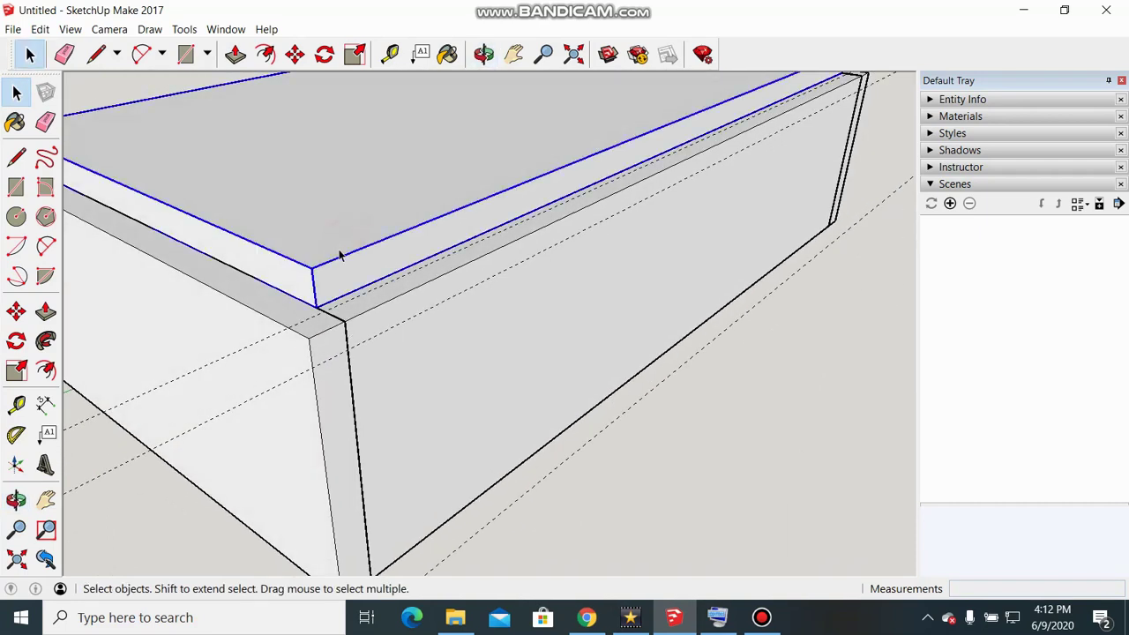
key(m)
click(313, 265)
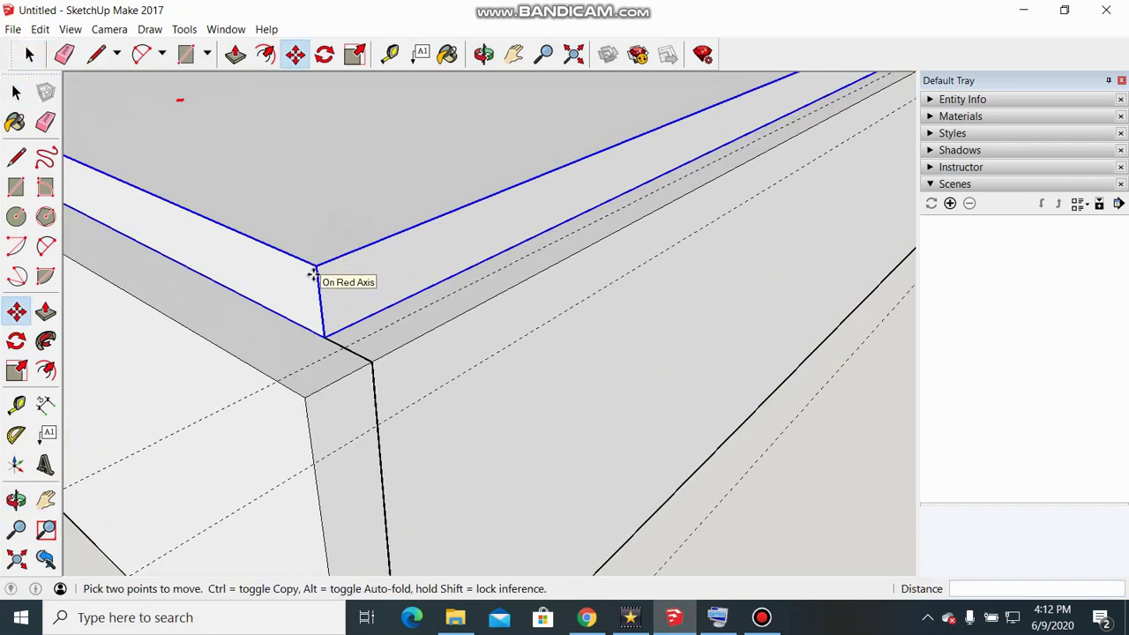
scroll(314, 273, up, 3)
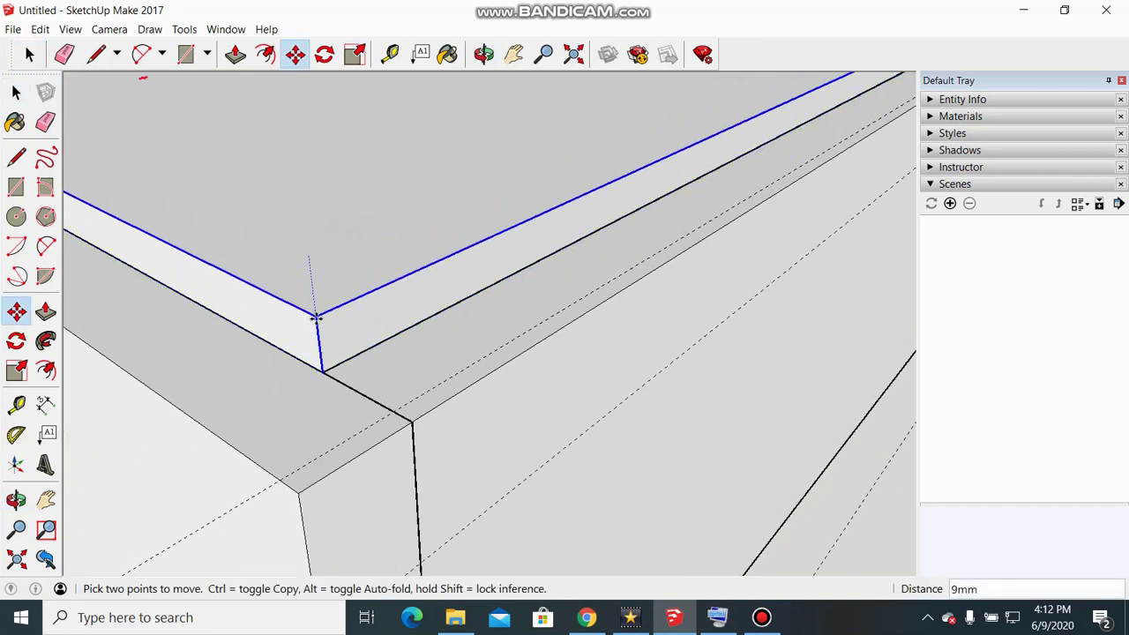
key(Escape)
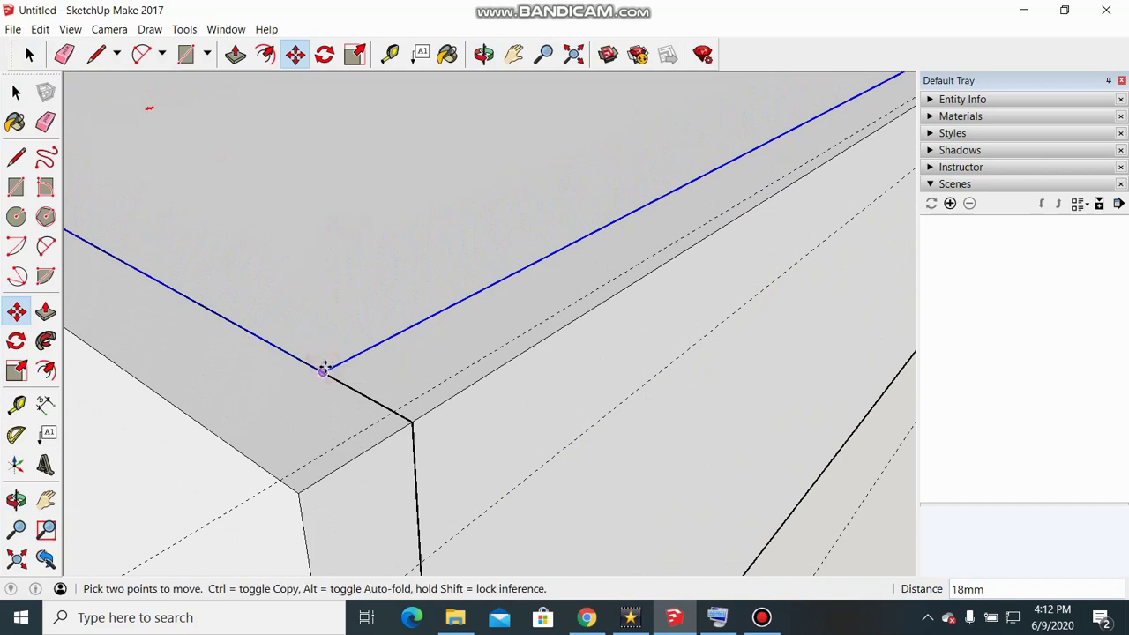
scroll(274, 326, down, 3)
scroll(265, 318, down, 3)
scroll(261, 315, down, 2)
scroll(265, 317, down, 2)
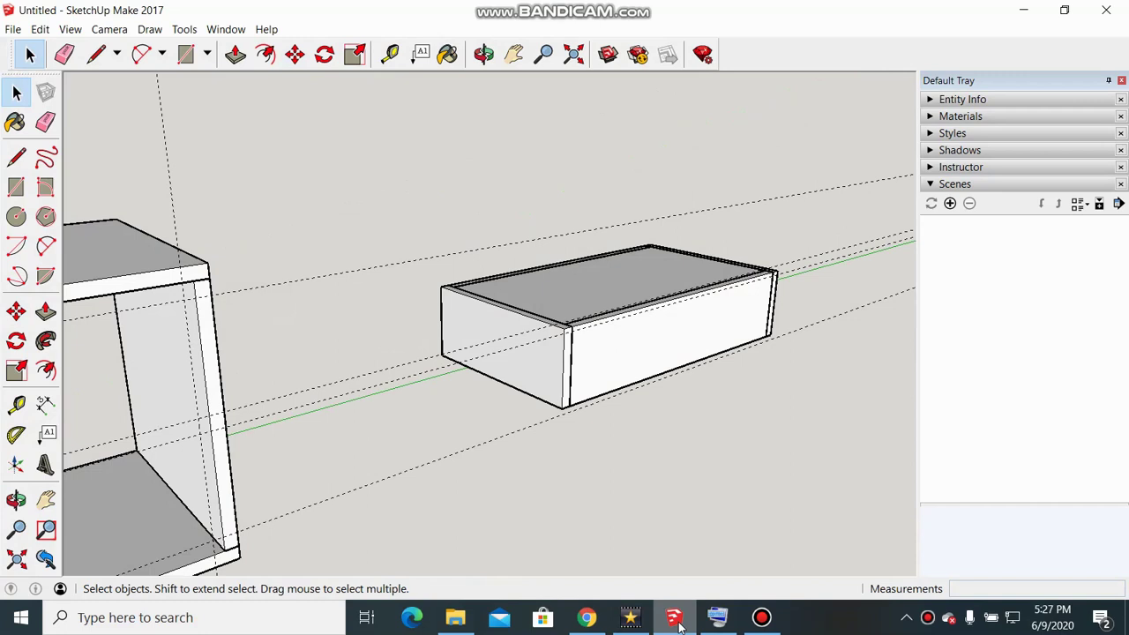
Step: Window-select the entire drawer box and make it a single group
mouse_move(742, 496)
middle_down()
mouse_move(611, 503)
mouse_move(804, 405)
middle_up()
scroll(804, 404, up, 1)
drag(287, 169, 830, 517)
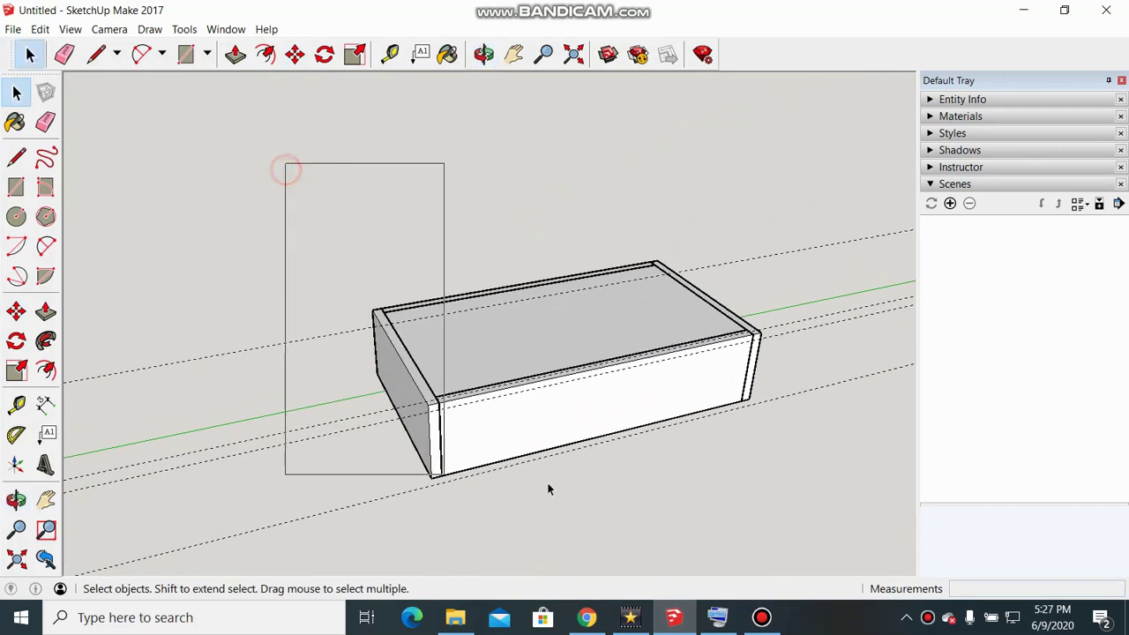
right_click(554, 336)
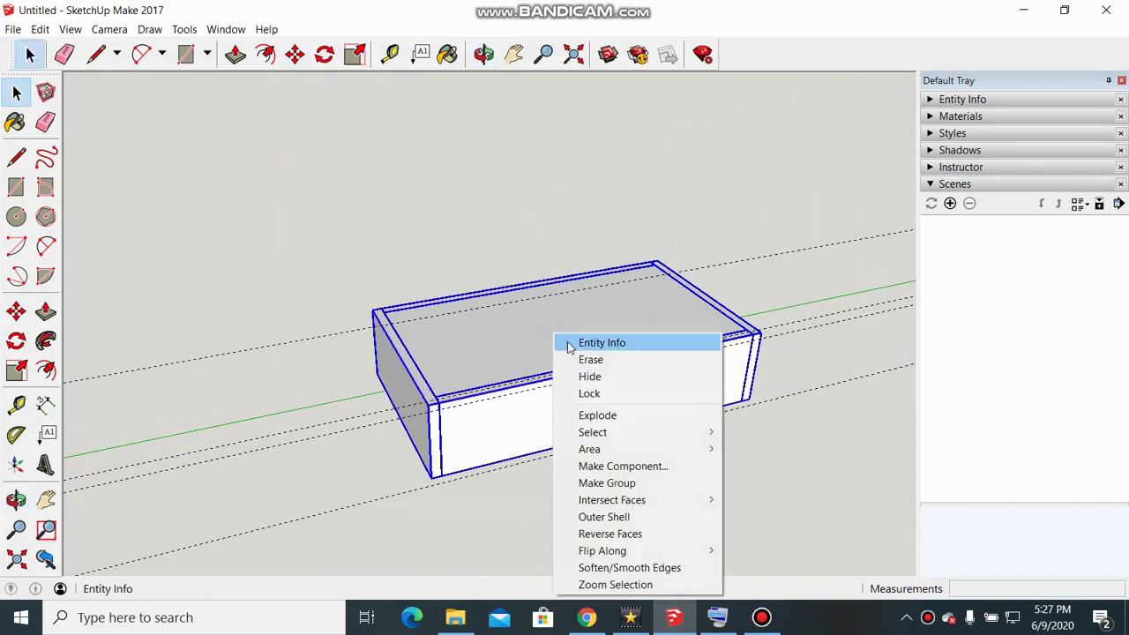
click(623, 485)
scroll(623, 484, down, 1)
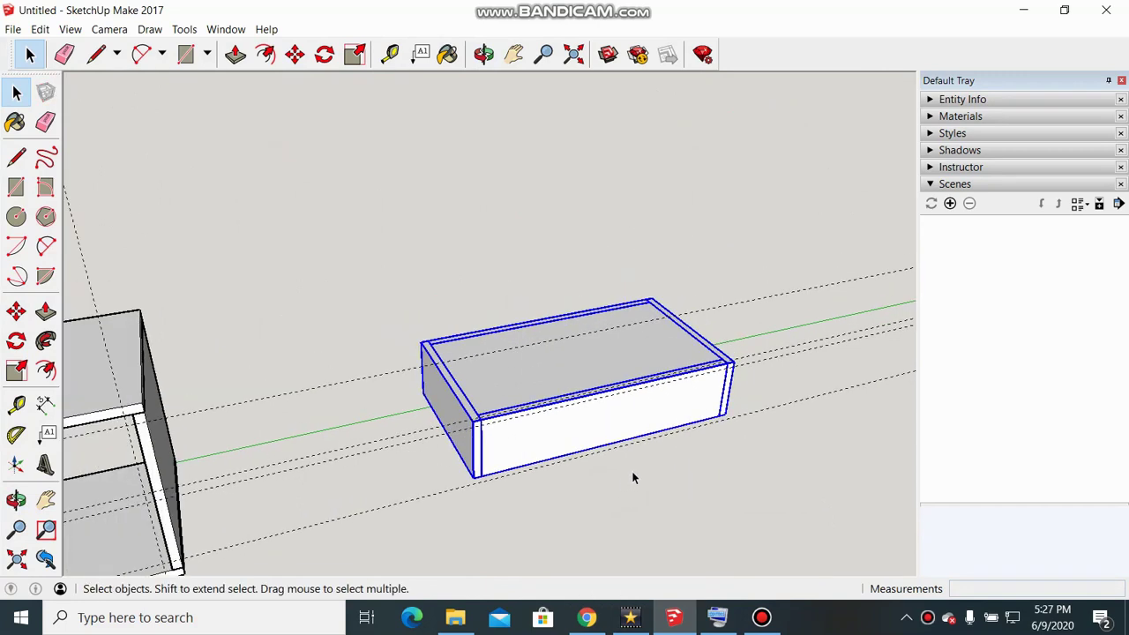
scroll(632, 473, down, 1)
scroll(633, 467, down, 1)
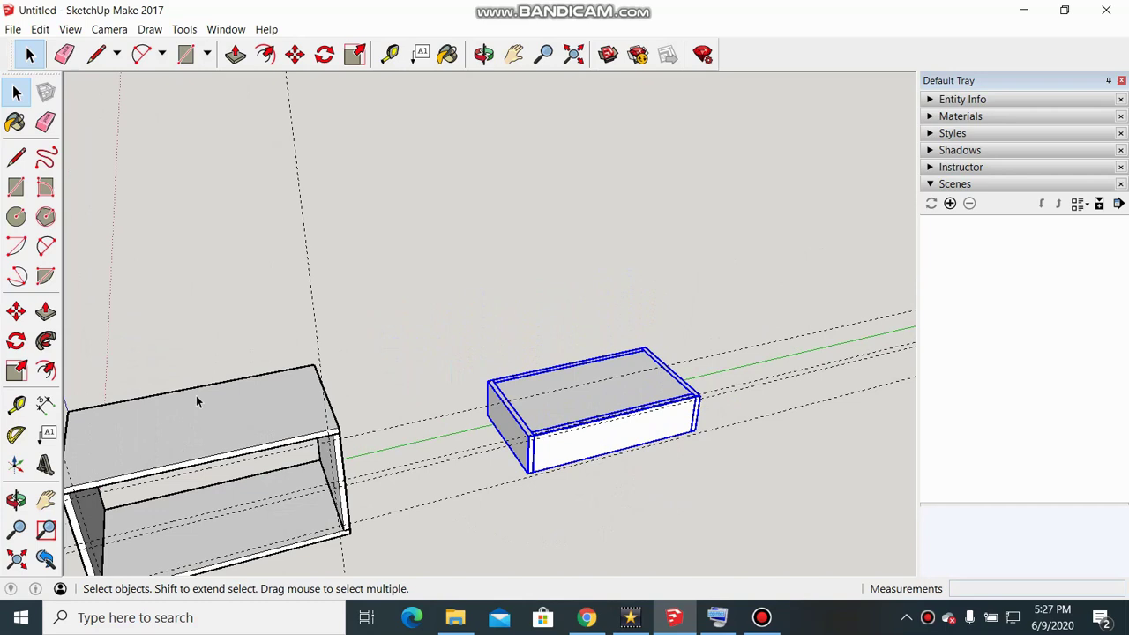
Step: Rotate the grouped box 180° about its corner so the opening faces up
click(15, 341)
scroll(565, 455, up, 2)
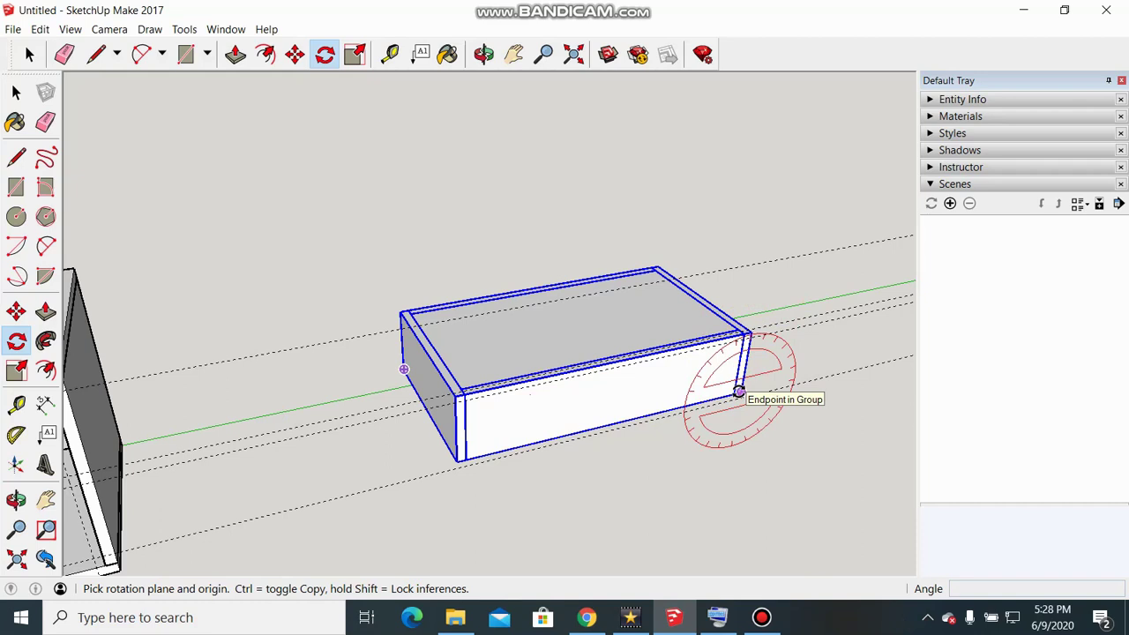
click(739, 392)
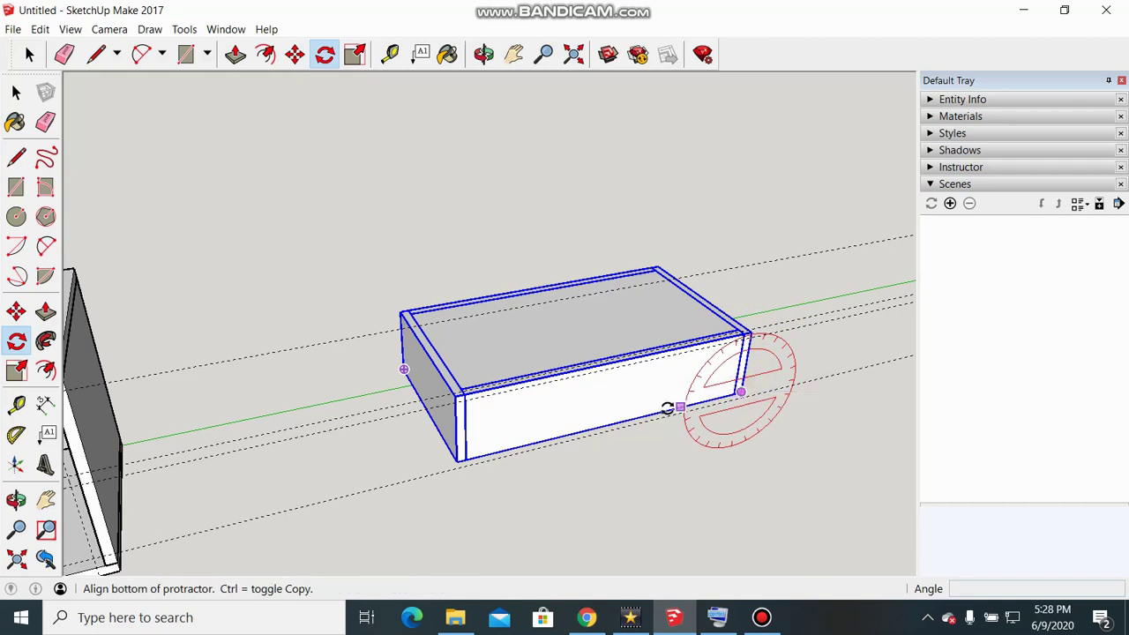
click(458, 458)
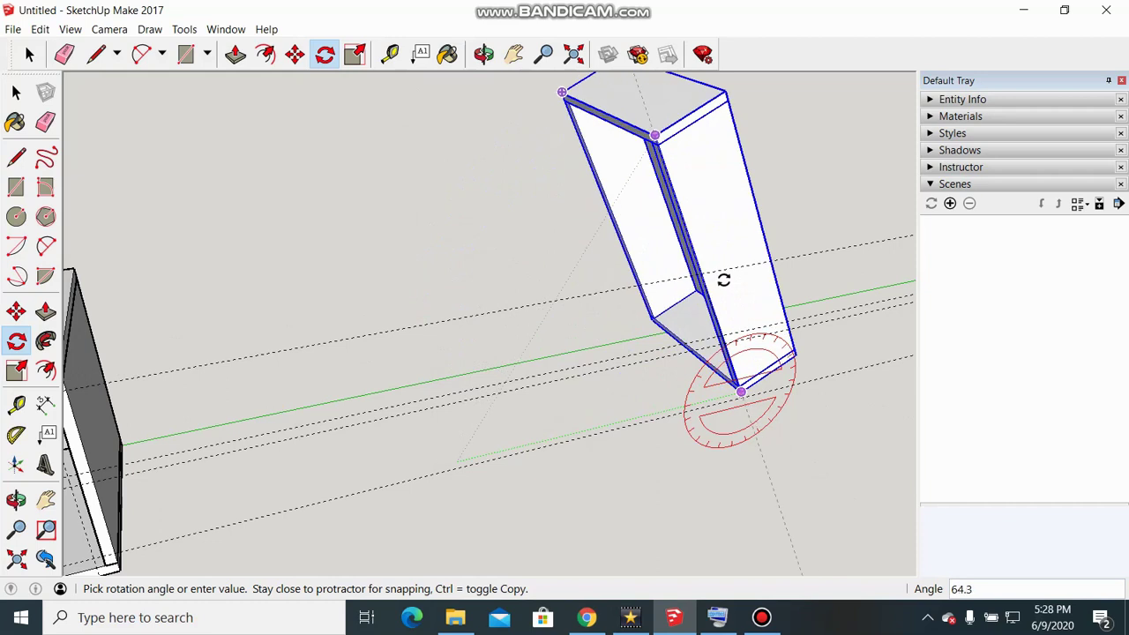
scroll(737, 300, down, 2)
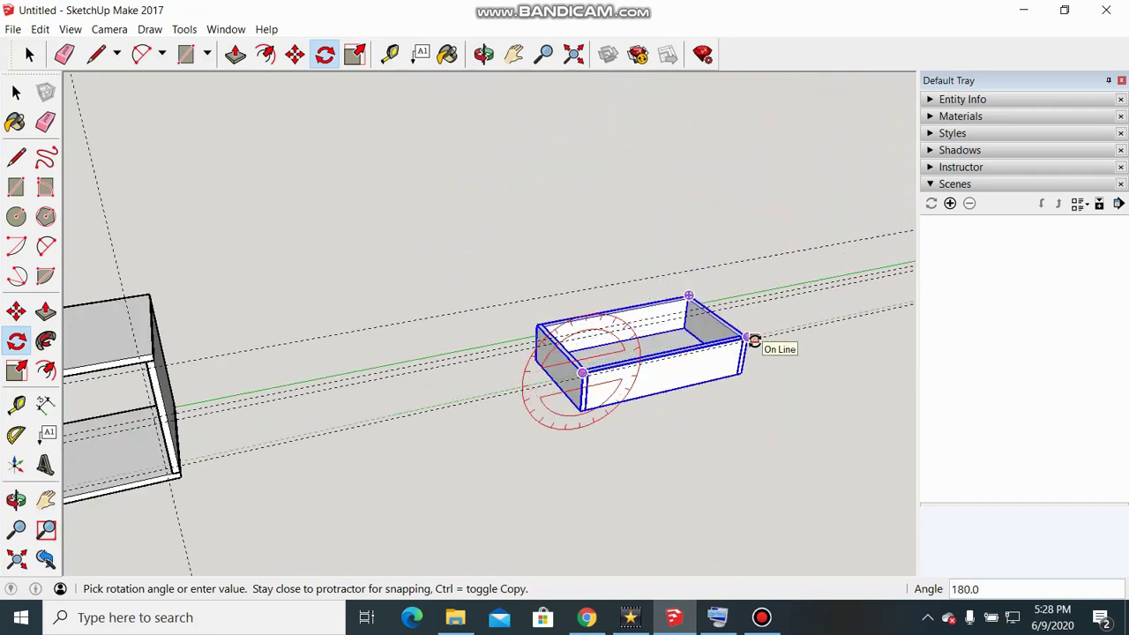
click(755, 340)
key(space)
click(663, 452)
middle_drag(664, 450, 704, 395)
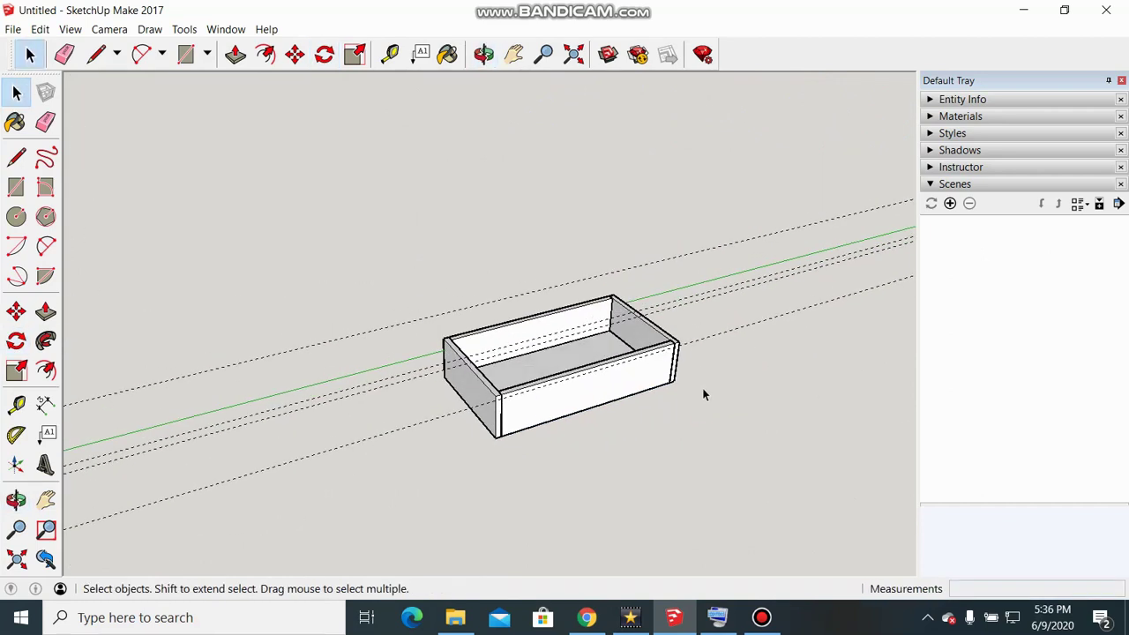
Step: Move the drawer box into the cabinet's bottom opening
scroll(702, 367, up, 2)
scroll(702, 367, up, 1)
mouse_move(700, 359)
middle_down()
mouse_move(670, 347)
mouse_move(707, 232)
middle_up()
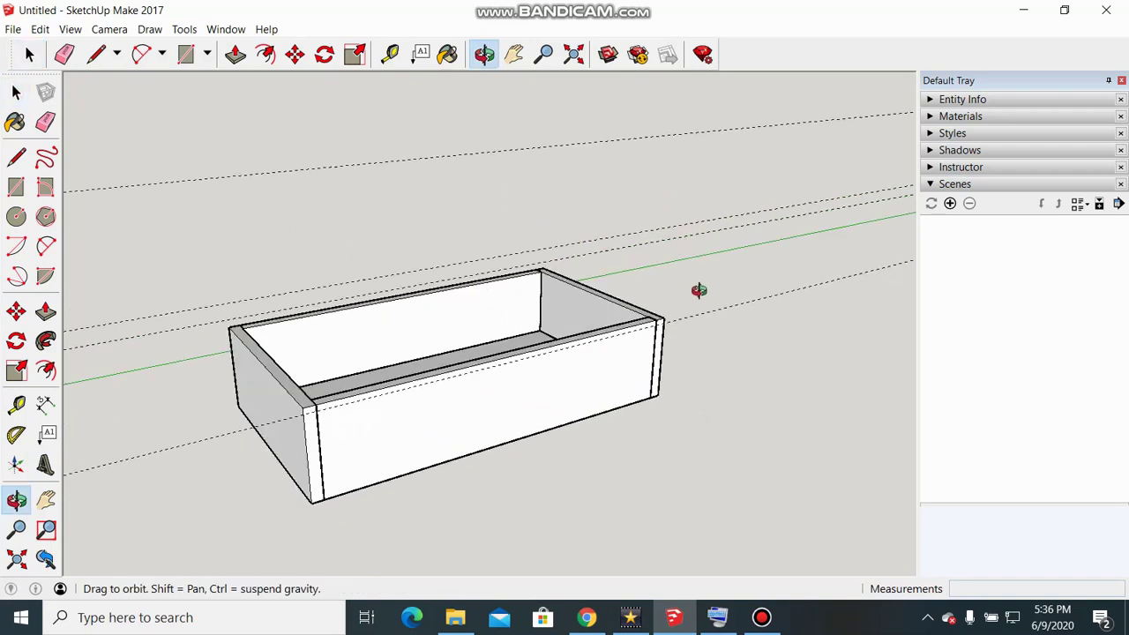
scroll(626, 348, down, 2)
scroll(623, 352, down, 2)
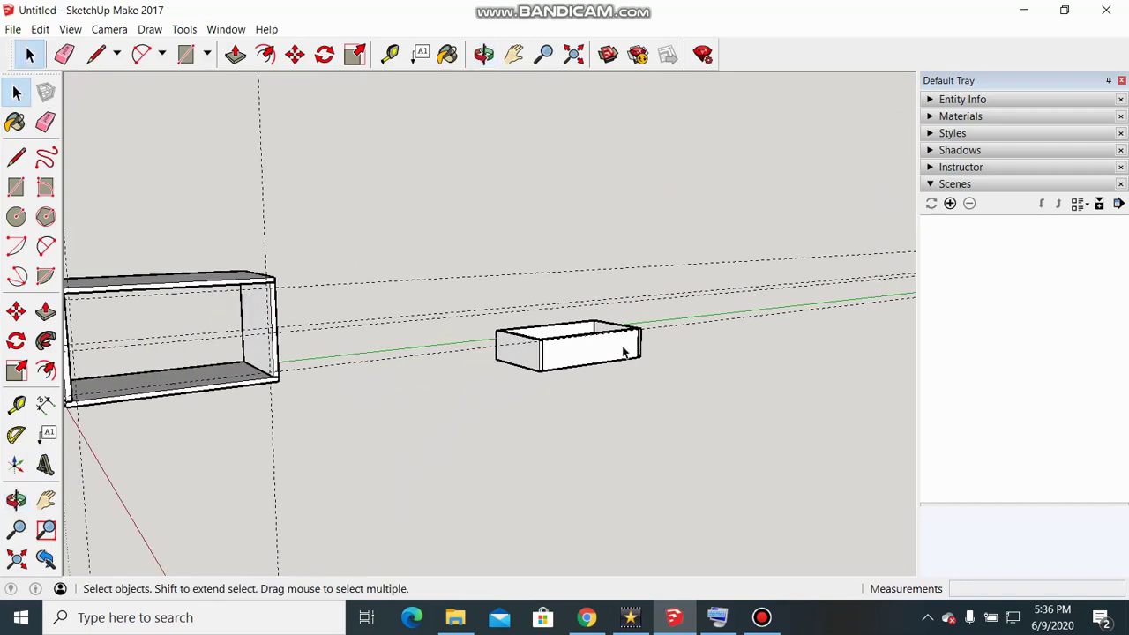
middle_drag(442, 379, 478, 372)
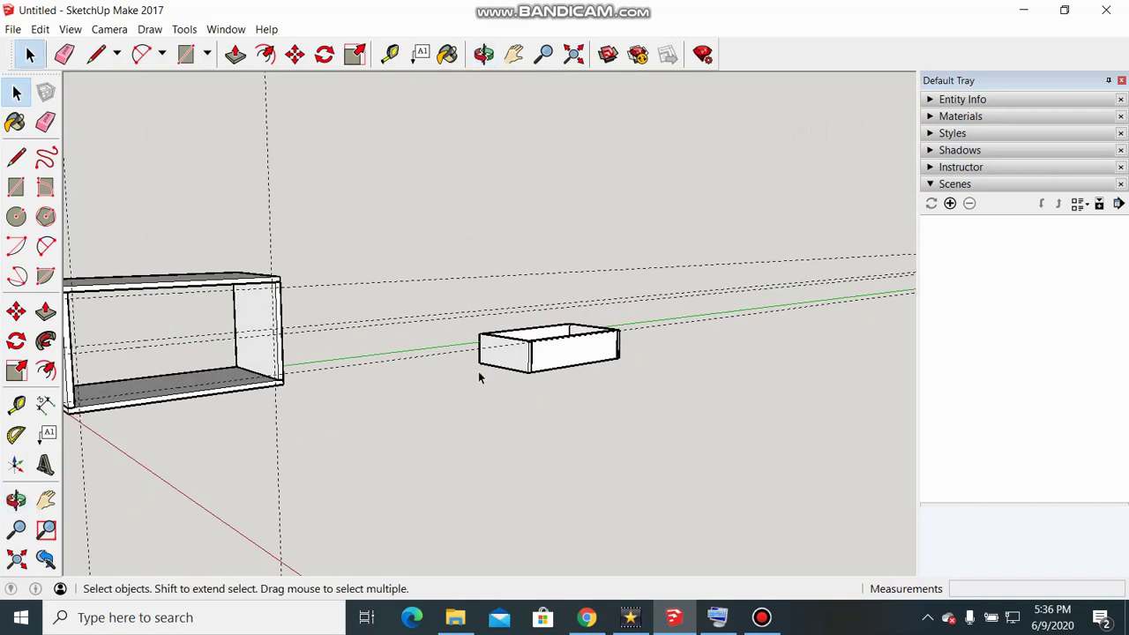
click(533, 356)
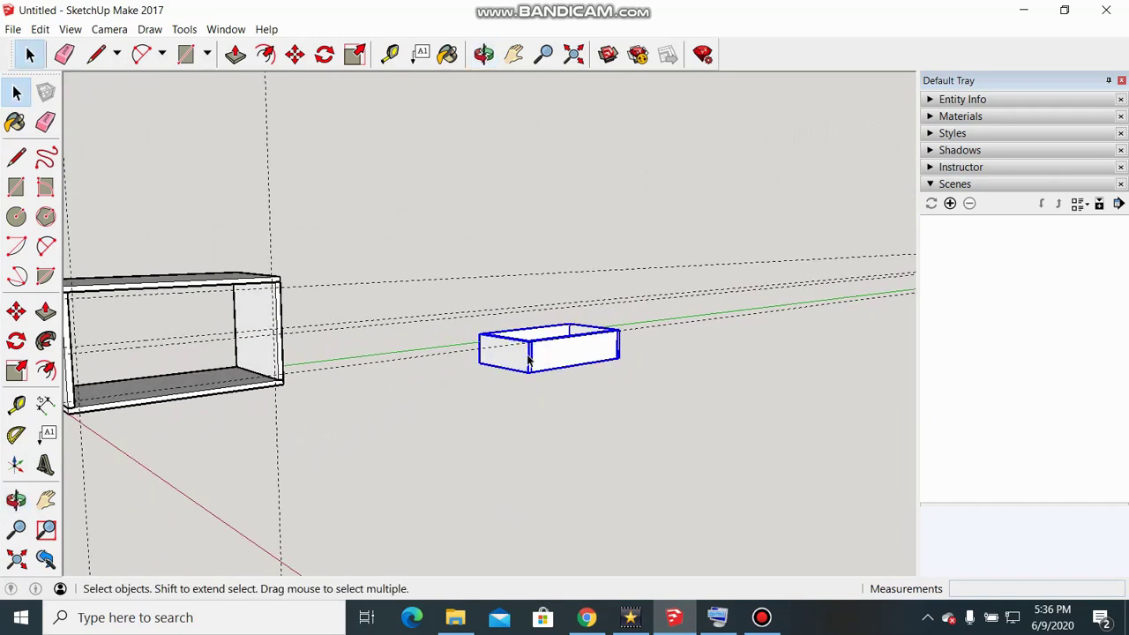
key(m)
scroll(549, 358, down, 2)
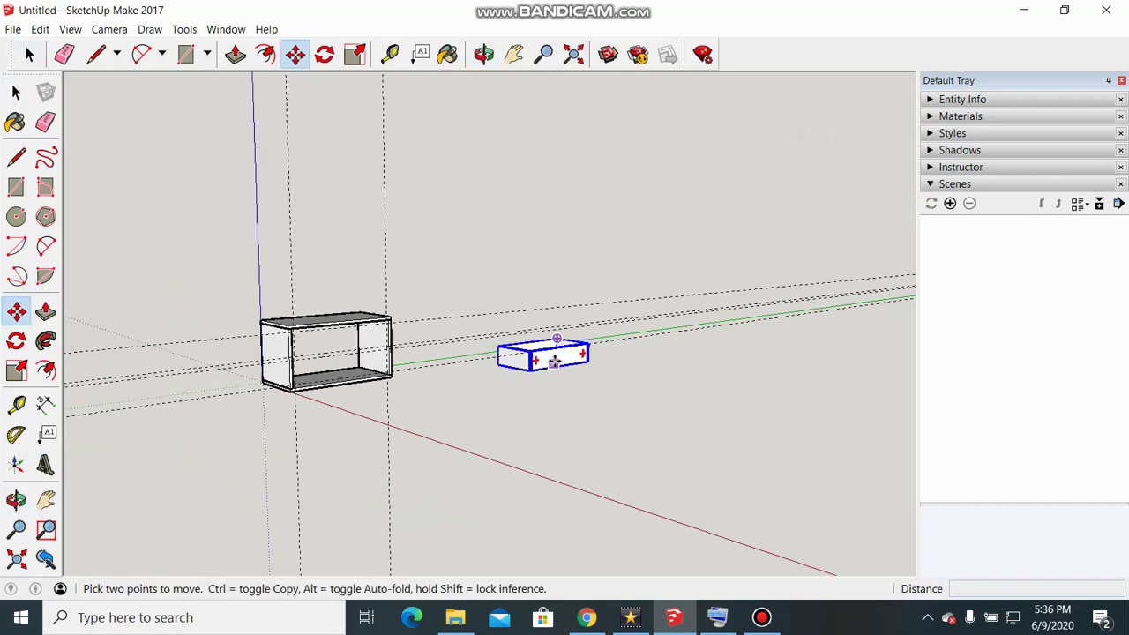
scroll(497, 375, up, 3)
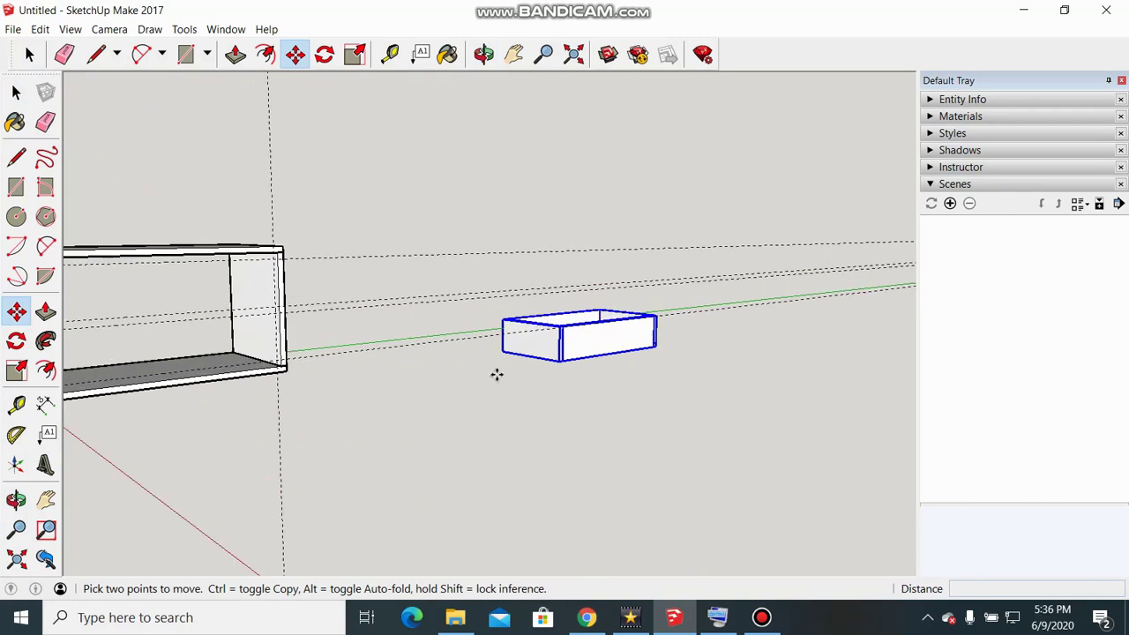
click(557, 363)
scroll(365, 403, down, 2)
middle_drag(365, 403, 158, 483)
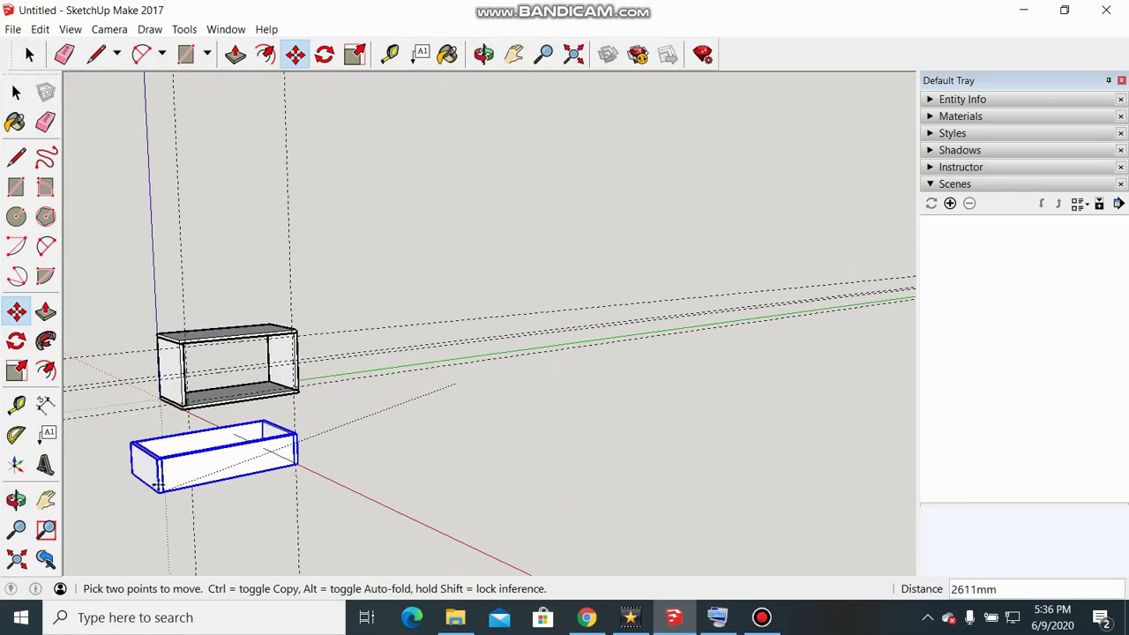
scroll(159, 483, up, 2)
scroll(177, 327, up, 3)
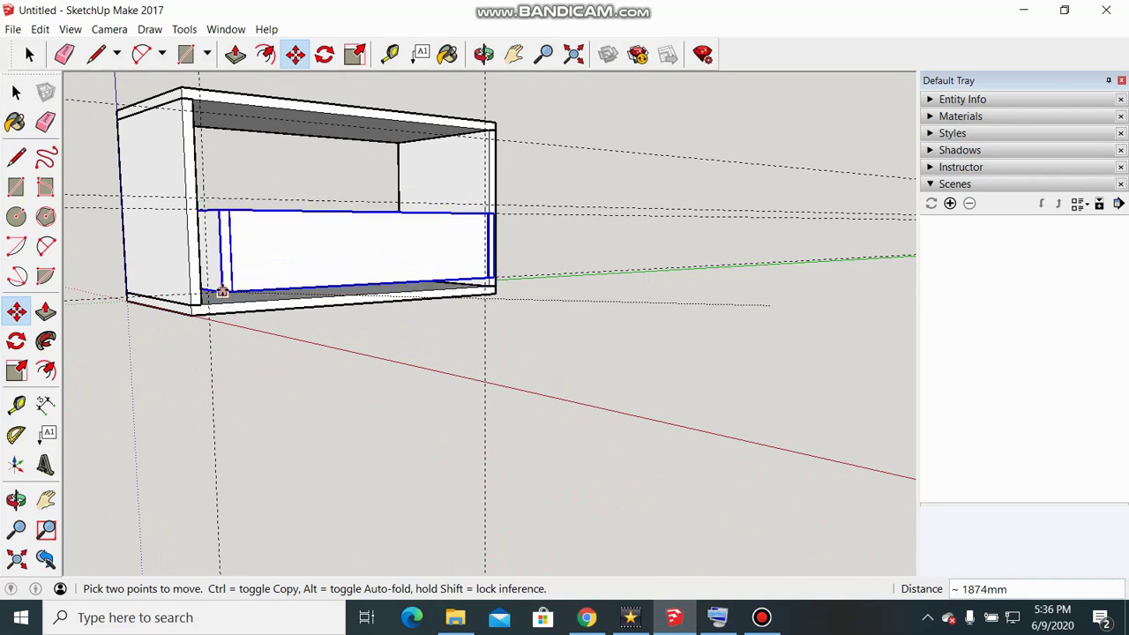
click(199, 294)
Step: Copy the drawer box upward into the cabinet's upper opening
mouse_move(454, 404)
middle_down()
mouse_move(302, 486)
mouse_move(279, 470)
middle_up()
middle_drag(392, 310, 421, 179)
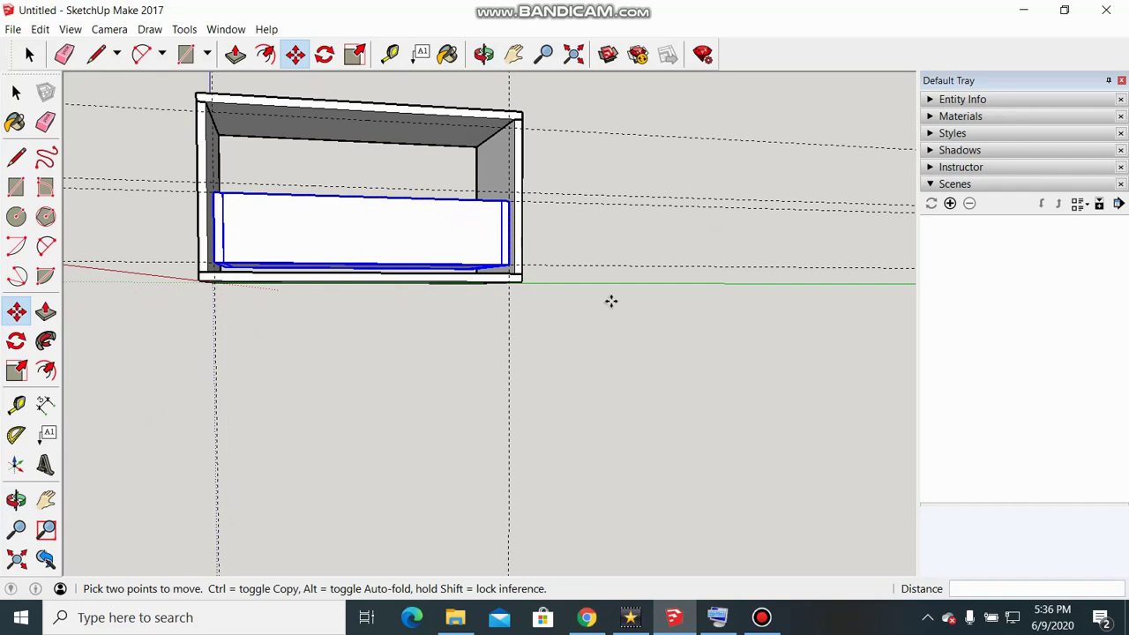
click(523, 248)
key(ctrl)
click(512, 187)
scroll(529, 202, up, 3)
scroll(585, 272, down, 5)
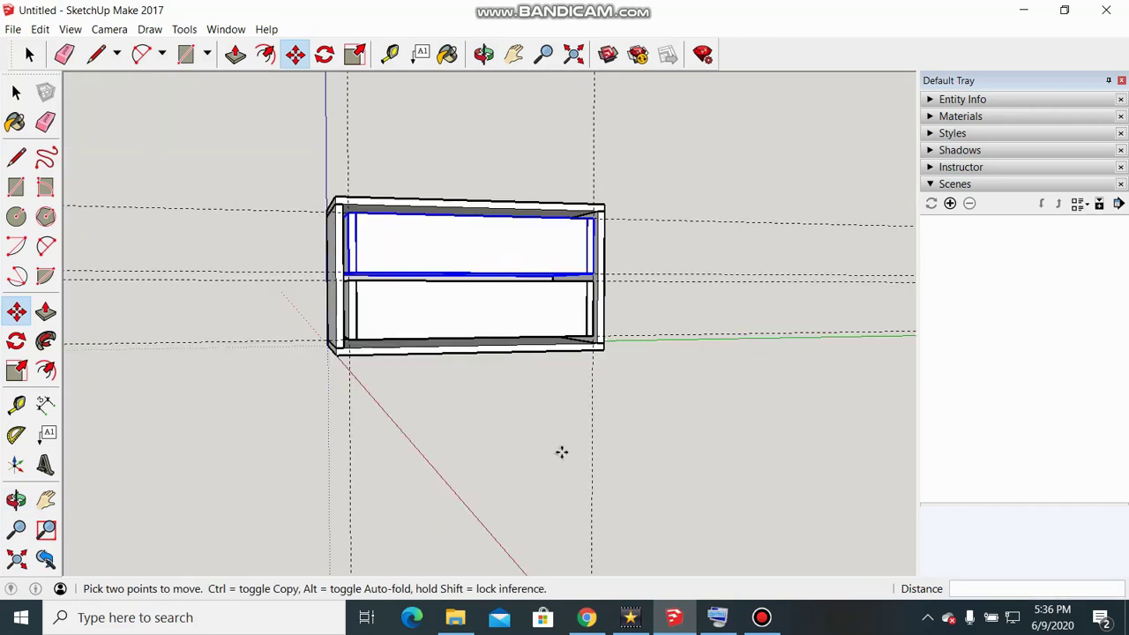
key(space)
click(537, 456)
mouse_move(535, 456)
middle_down()
mouse_move(524, 449)
mouse_move(605, 479)
mouse_move(620, 459)
middle_up()
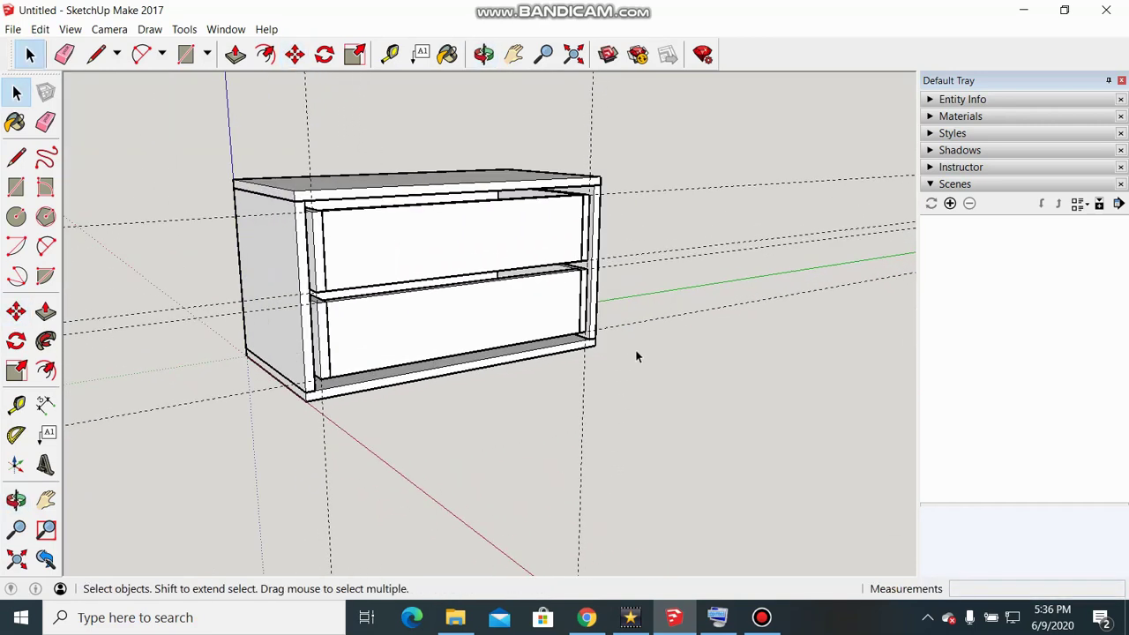
Step: Remove all guide lines with Edit > Delete Guides, then view the cabinet's left side
click(40, 30)
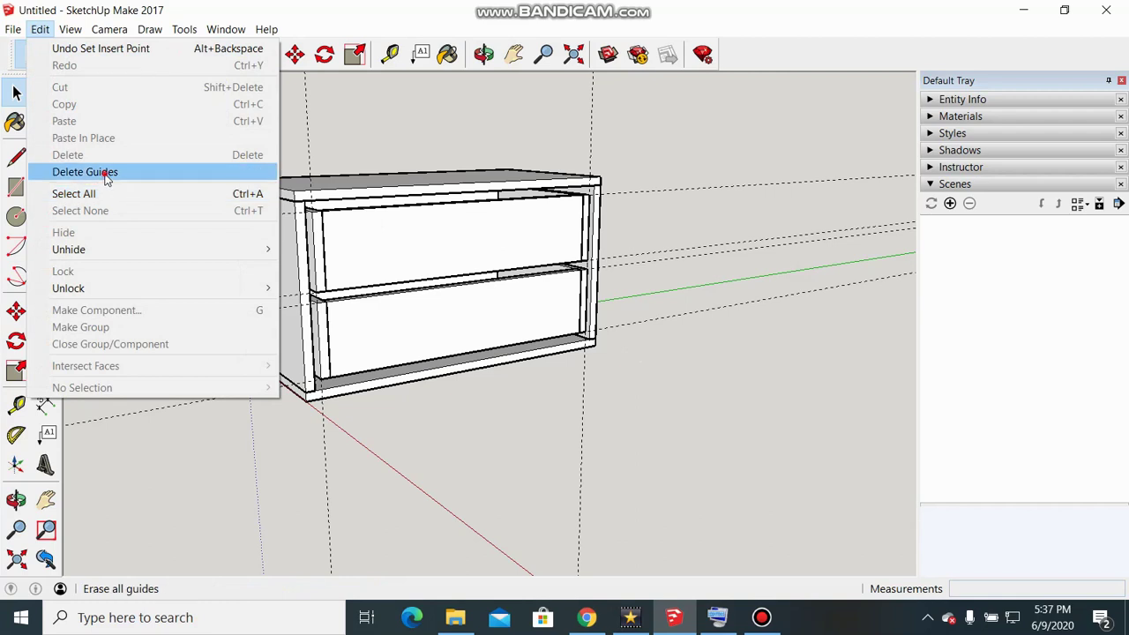
click(106, 176)
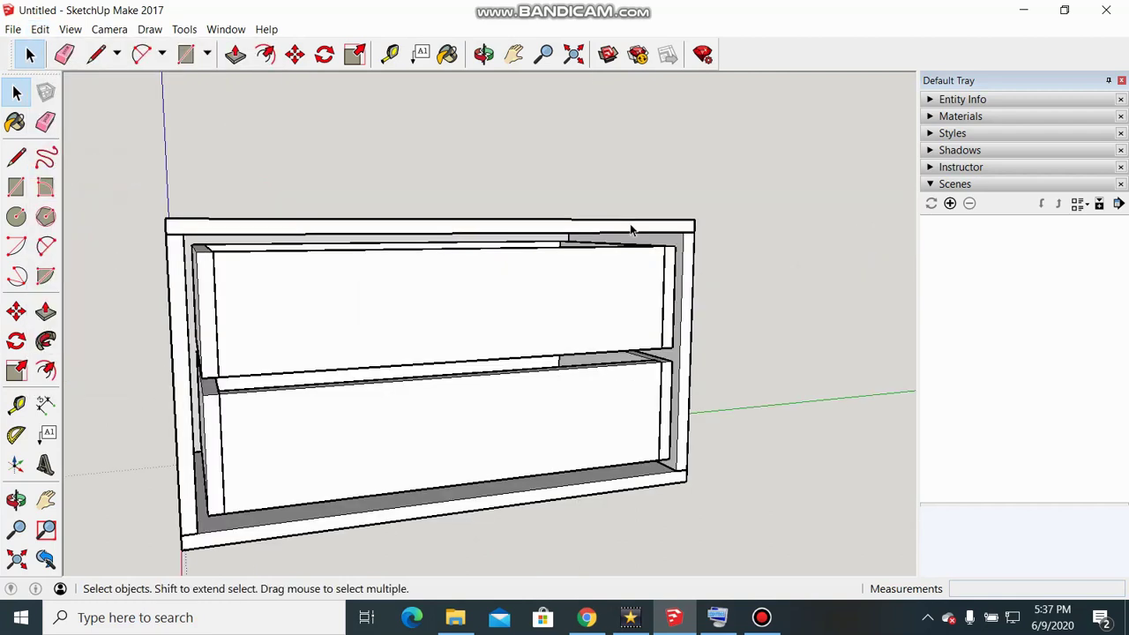
middle_drag(633, 223, 731, 206)
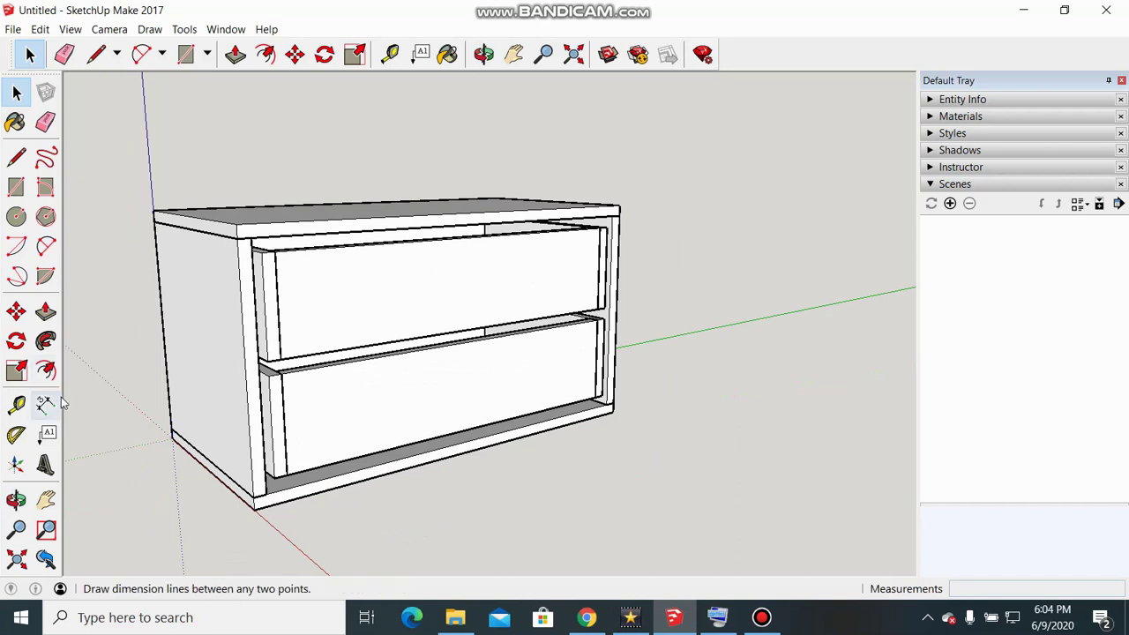
Step: Place Tape Measure guides just inside the cabinet's left edge and 1.5 inside its top edge
click(15, 405)
scroll(393, 404, up, 2)
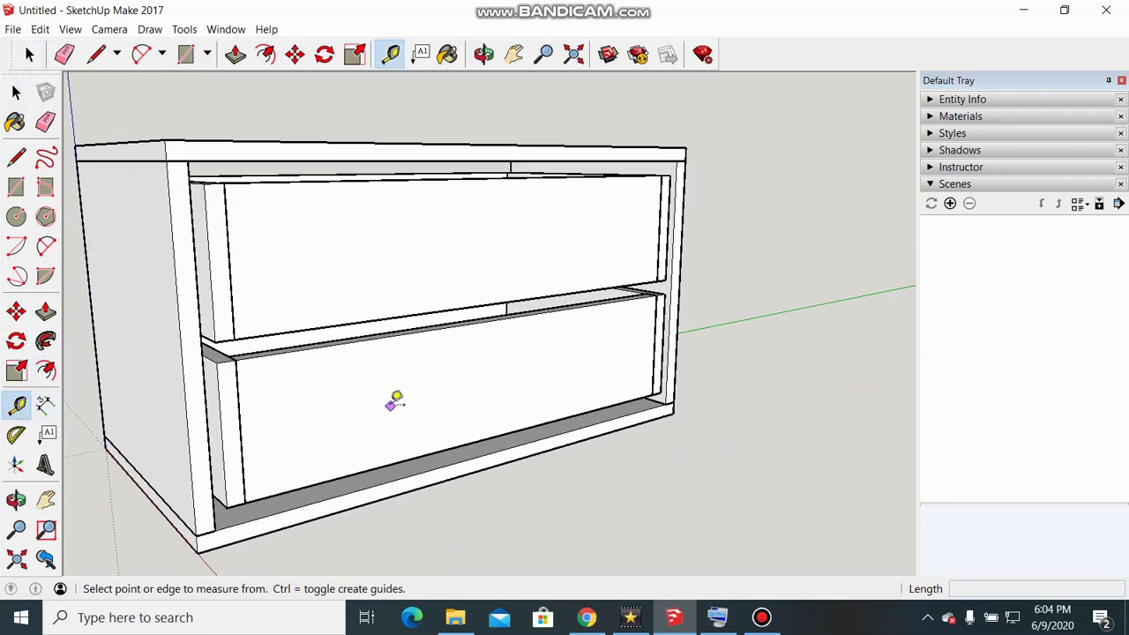
middle_drag(403, 408, 109, 318)
scroll(109, 317, up, 3)
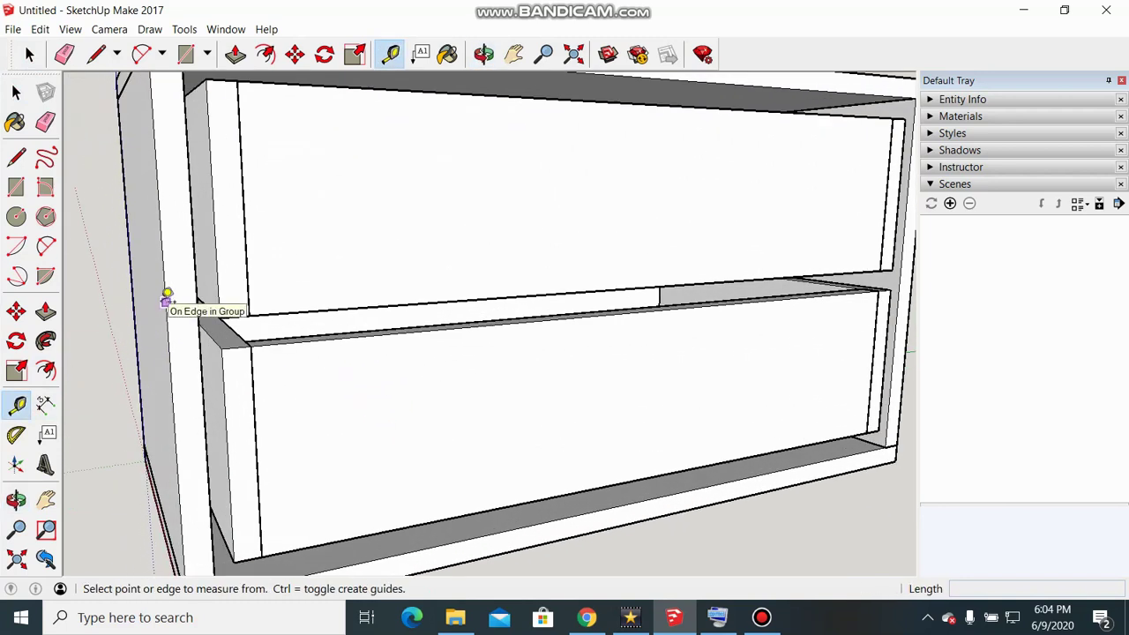
click(165, 298)
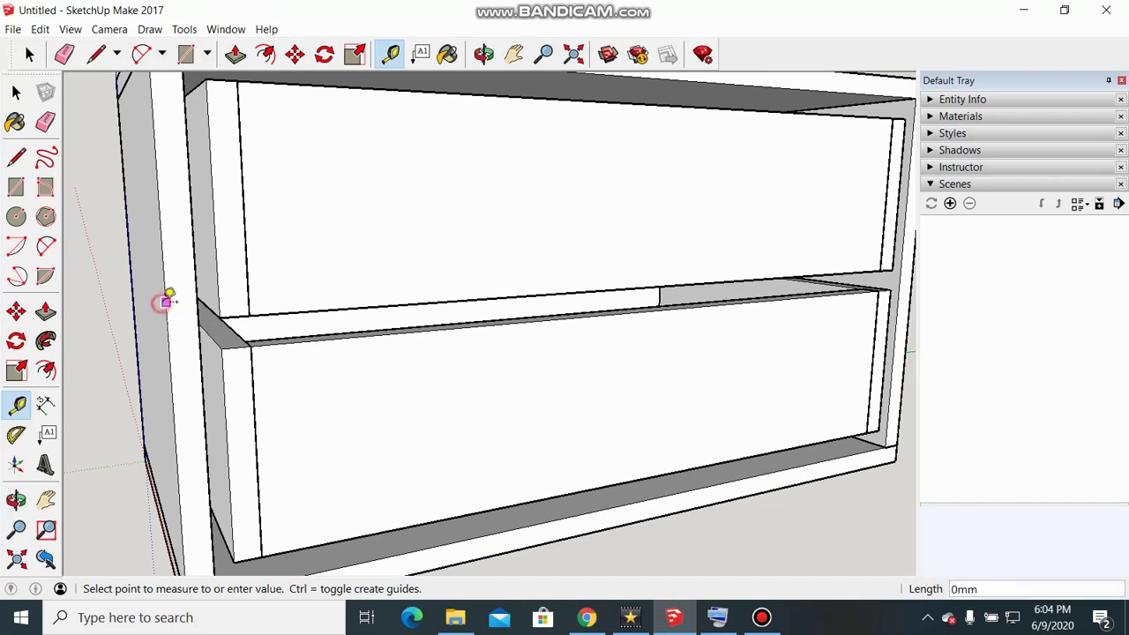
scroll(305, 353, up, 3)
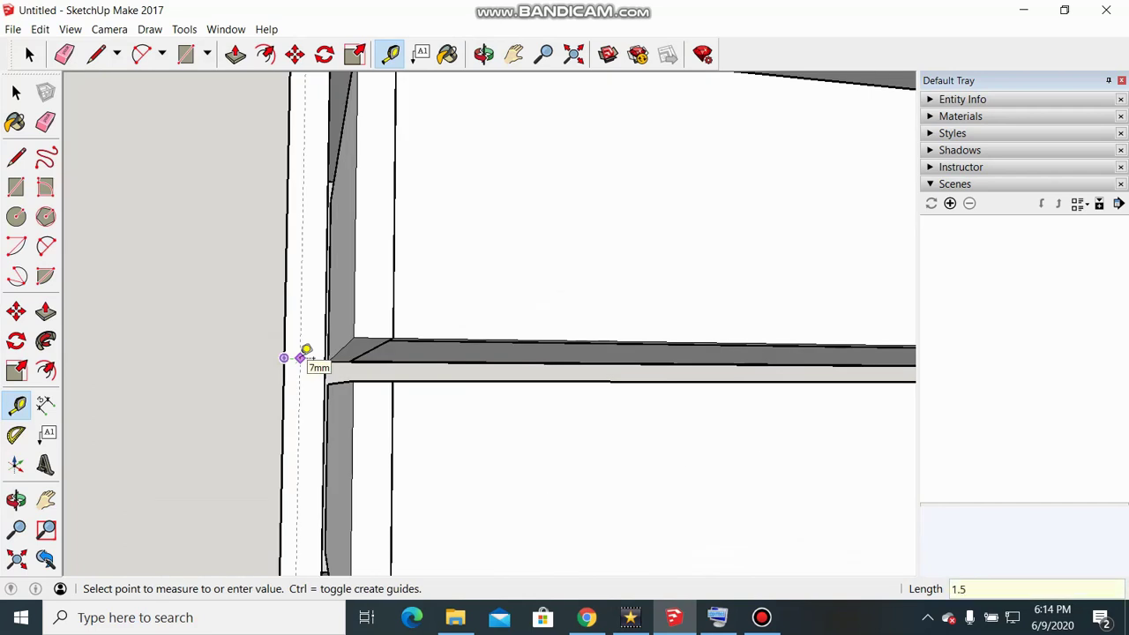
click(304, 354)
scroll(169, 305, down, 3)
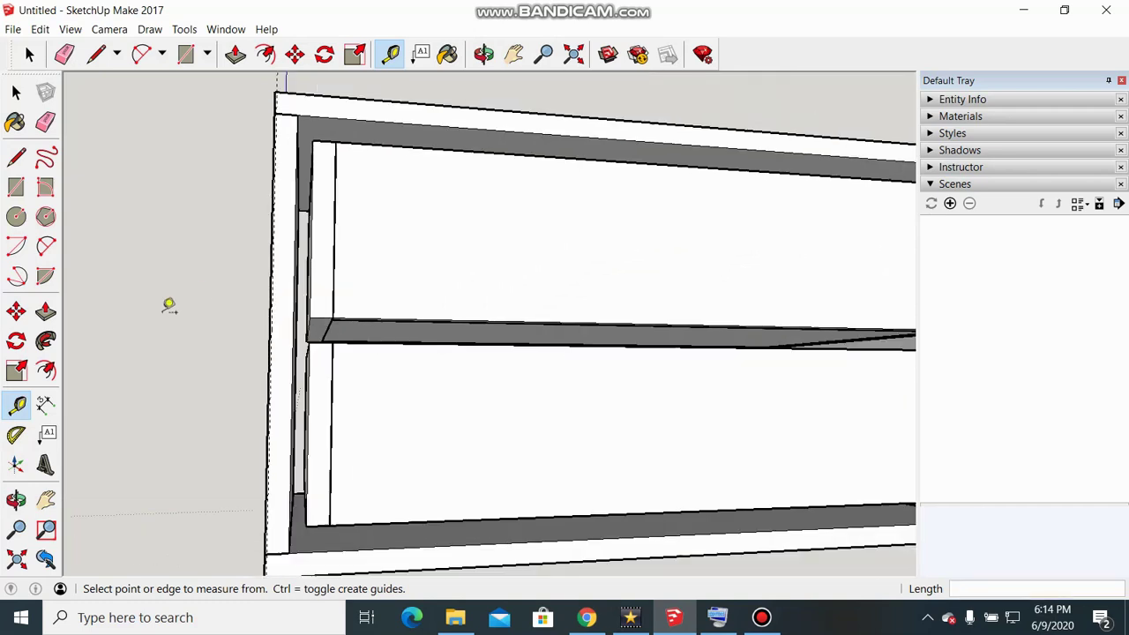
scroll(88, 335, down, 3)
scroll(448, 296, up, 4)
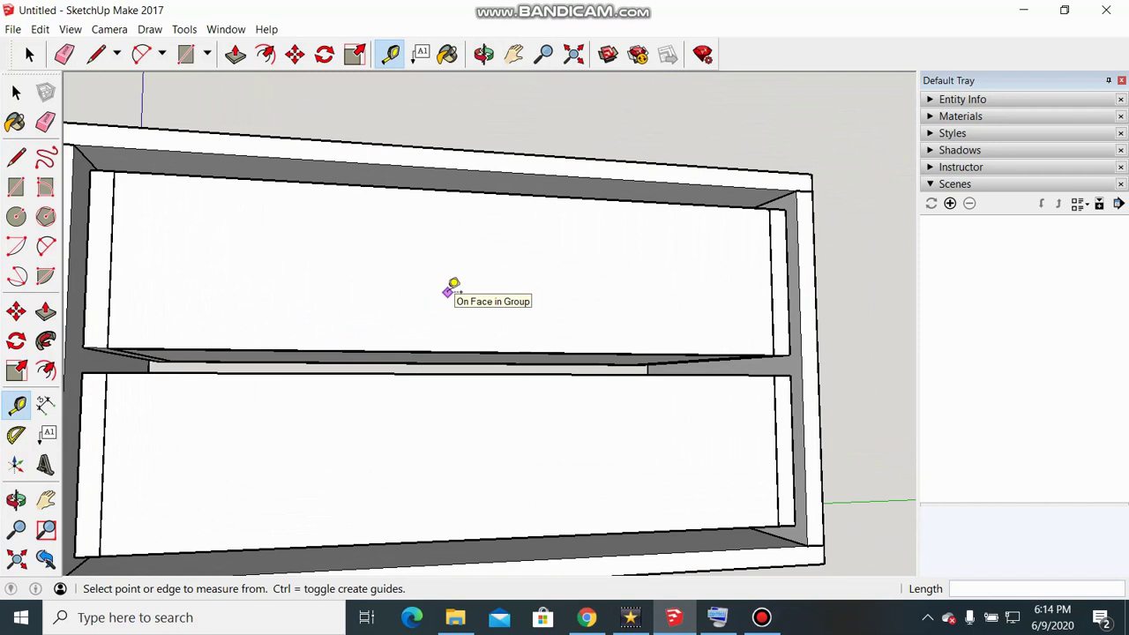
scroll(451, 290, down, 2)
scroll(451, 290, down, 1)
scroll(453, 229, up, 3)
scroll(456, 231, up, 2)
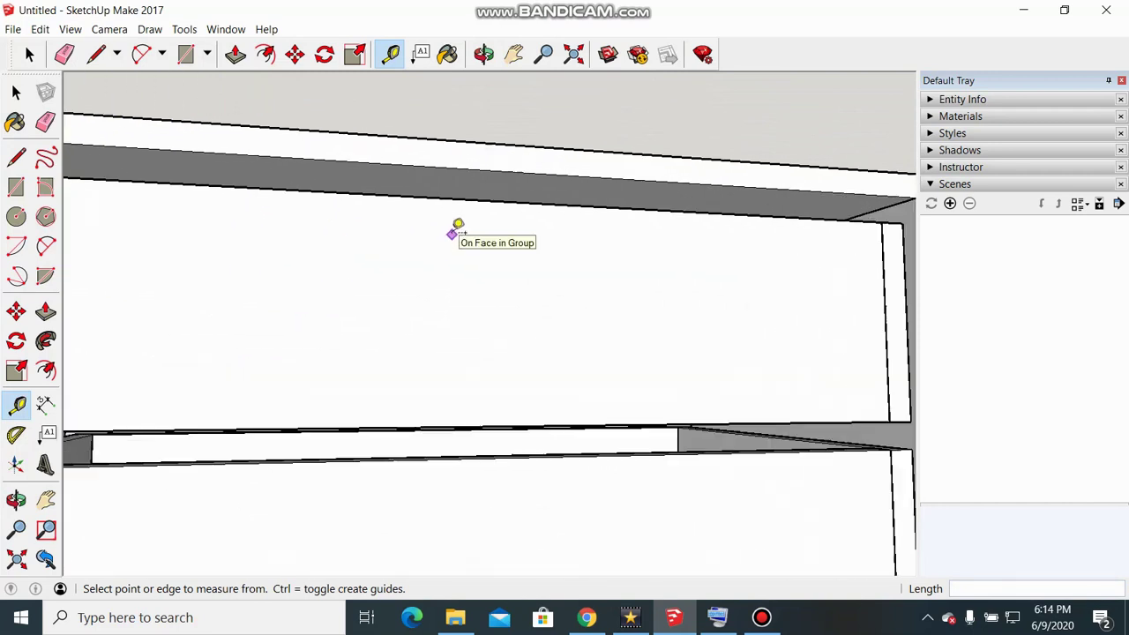
scroll(450, 123, up, 1)
scroll(450, 128, up, 1)
click(443, 148)
text(1.5)
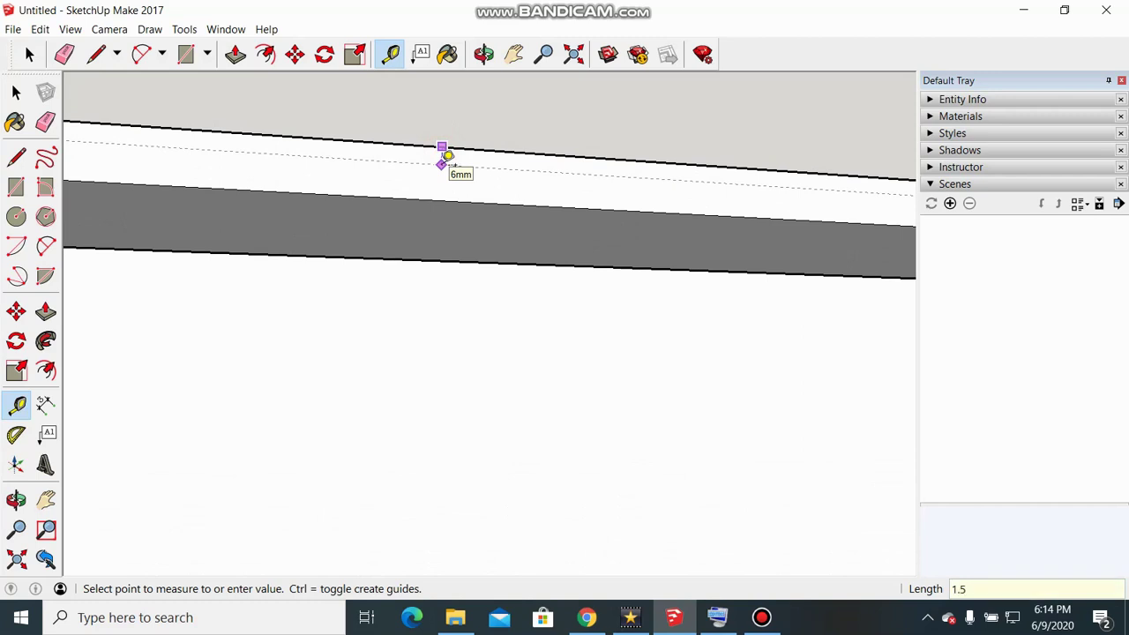
key(Return)
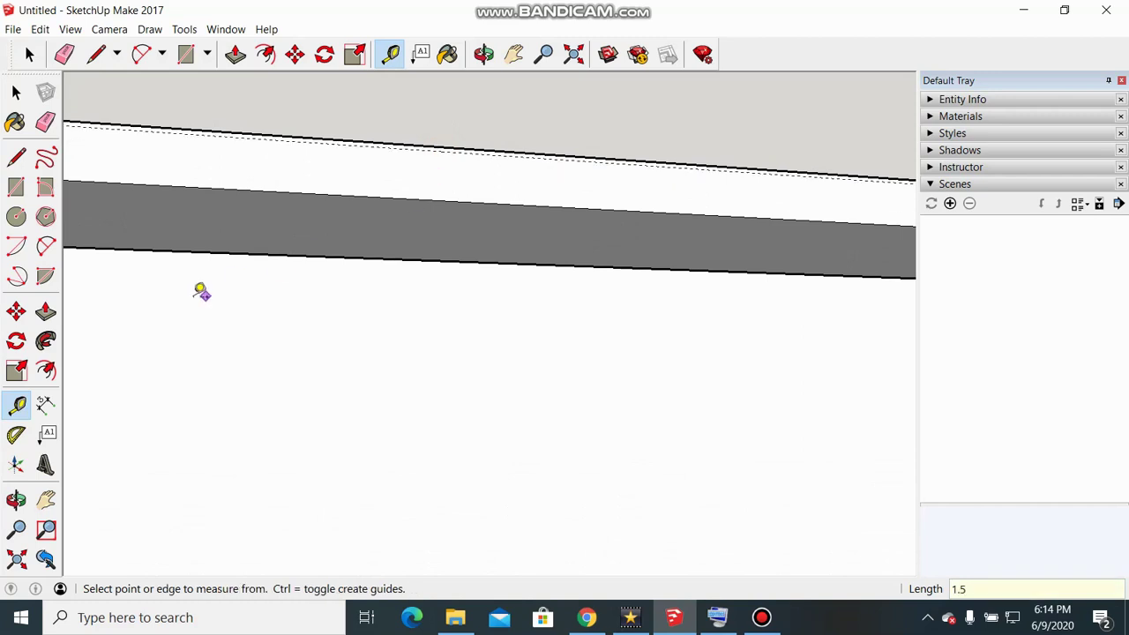
Step: Add matching guides just inside the cabinet's right and bottom edges
scroll(199, 291, down, 2)
scroll(325, 313, down, 1)
scroll(710, 419, up, 2)
click(676, 415)
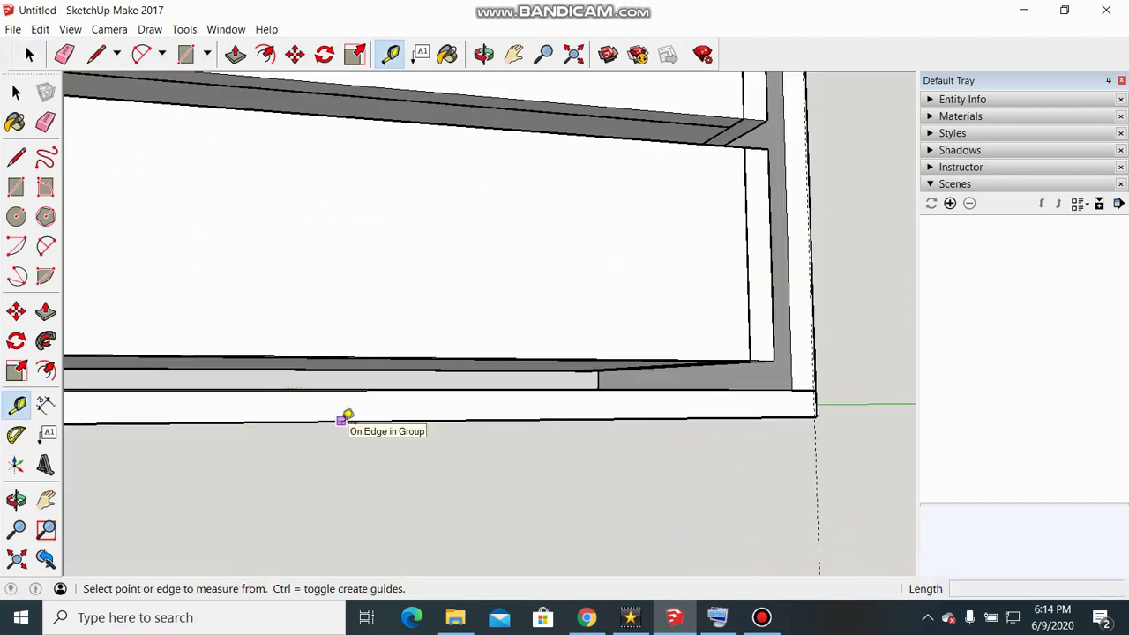
click(344, 417)
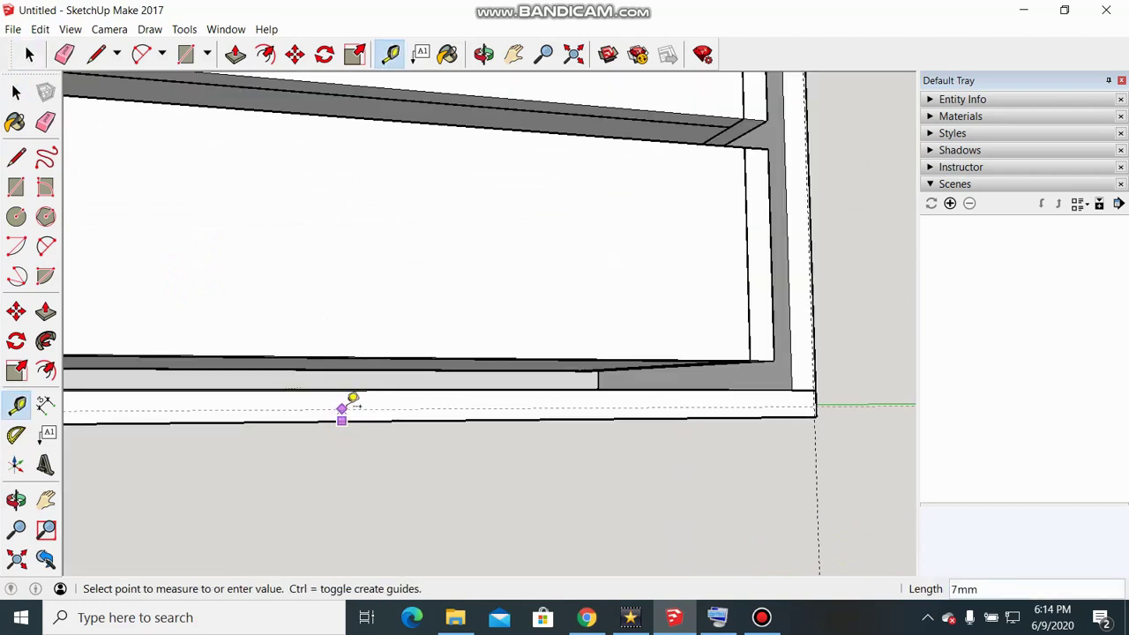
text(5)
key(Return)
scroll(353, 396, down, 2)
scroll(398, 360, down, 1)
scroll(399, 360, down, 1)
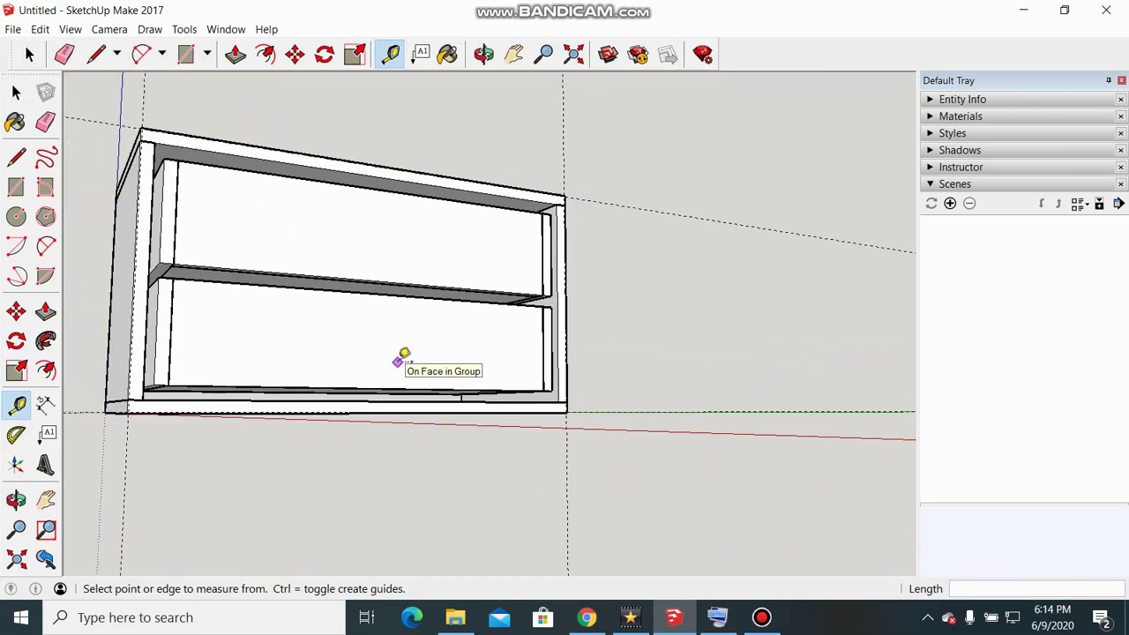
middle_drag(402, 356, 373, 368)
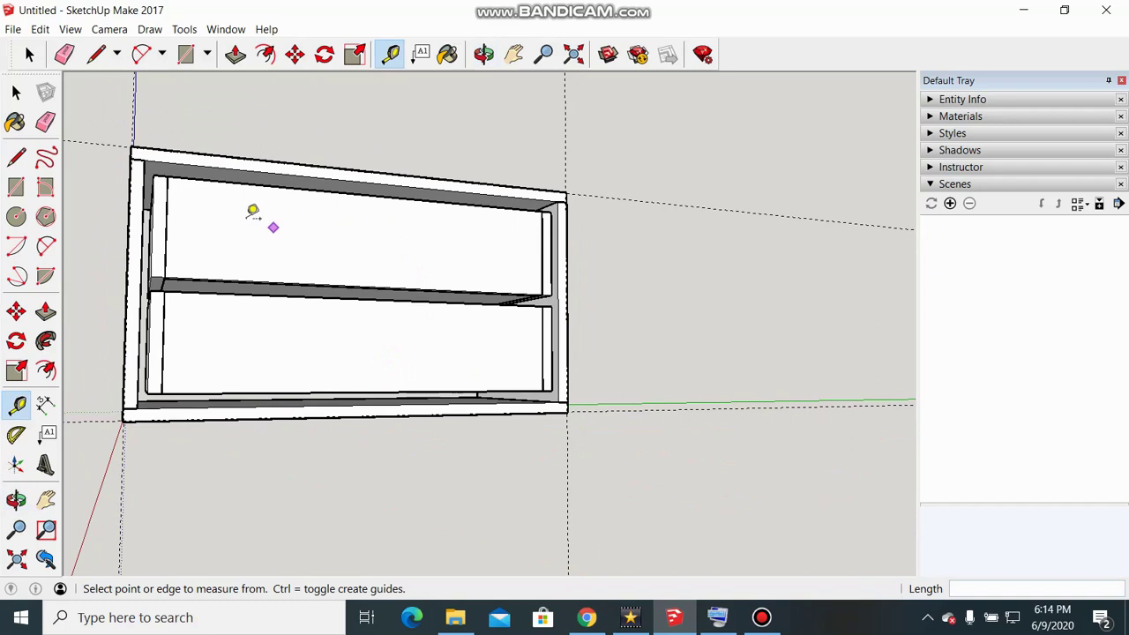
scroll(125, 157, up, 2)
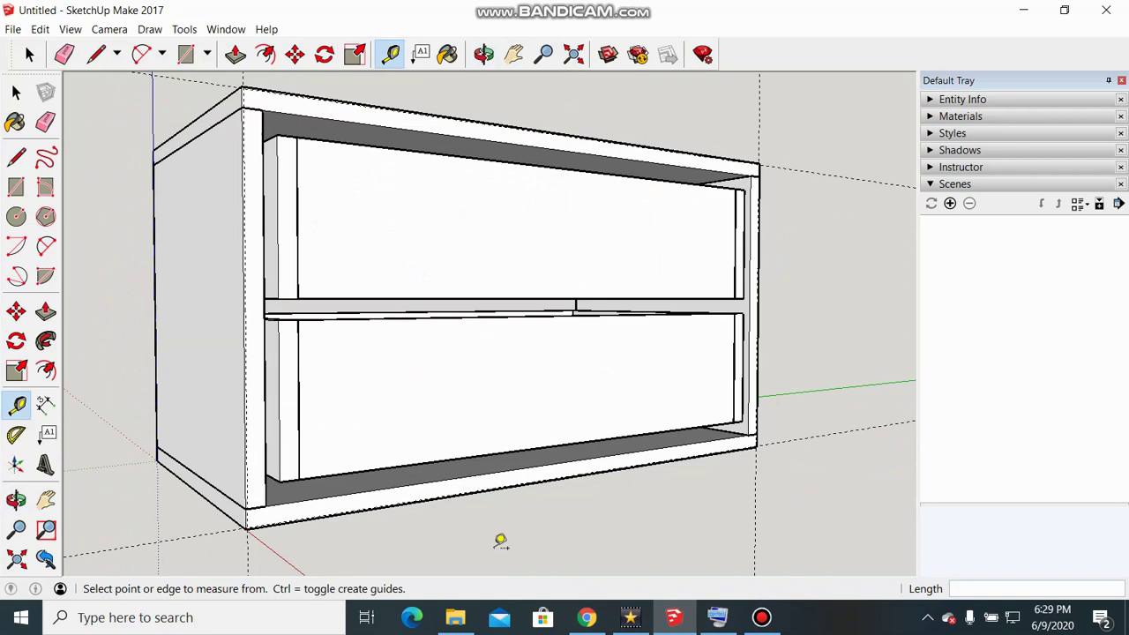
Step: Measure from the cabinet's top edge down to the middle shelf
scroll(461, 315, up, 3)
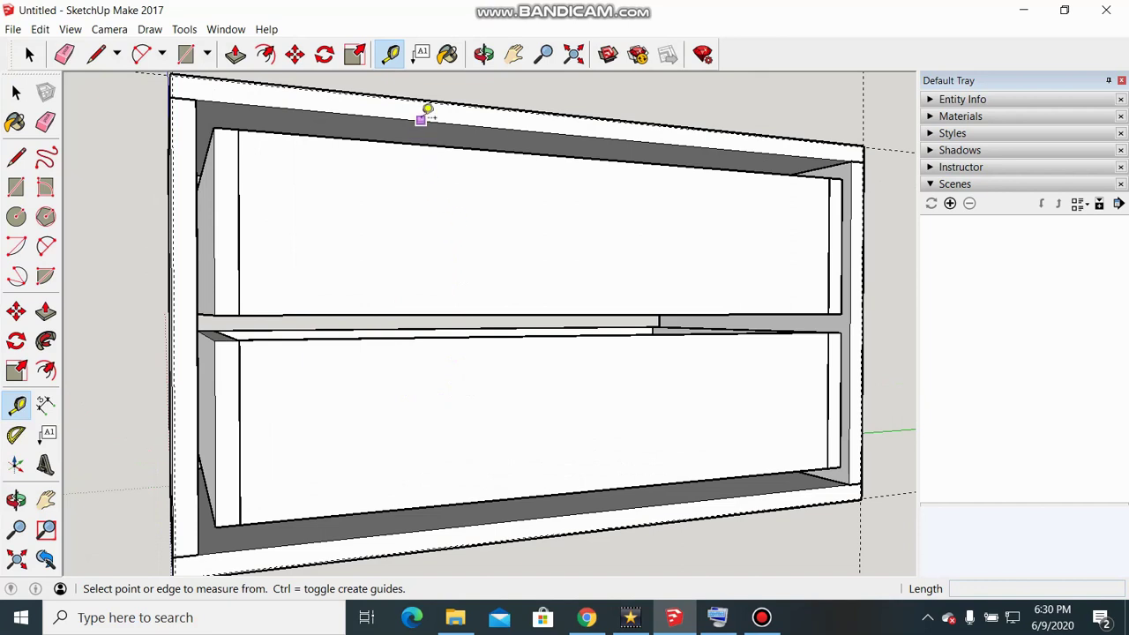
scroll(415, 126, up, 2)
scroll(397, 145, down, 2)
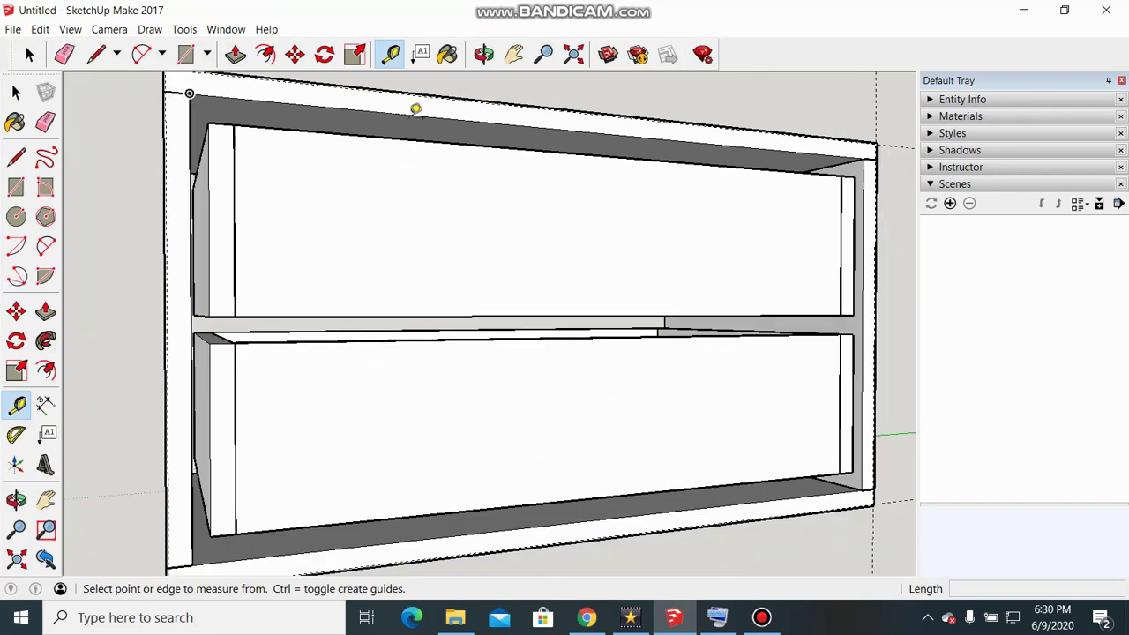
click(411, 114)
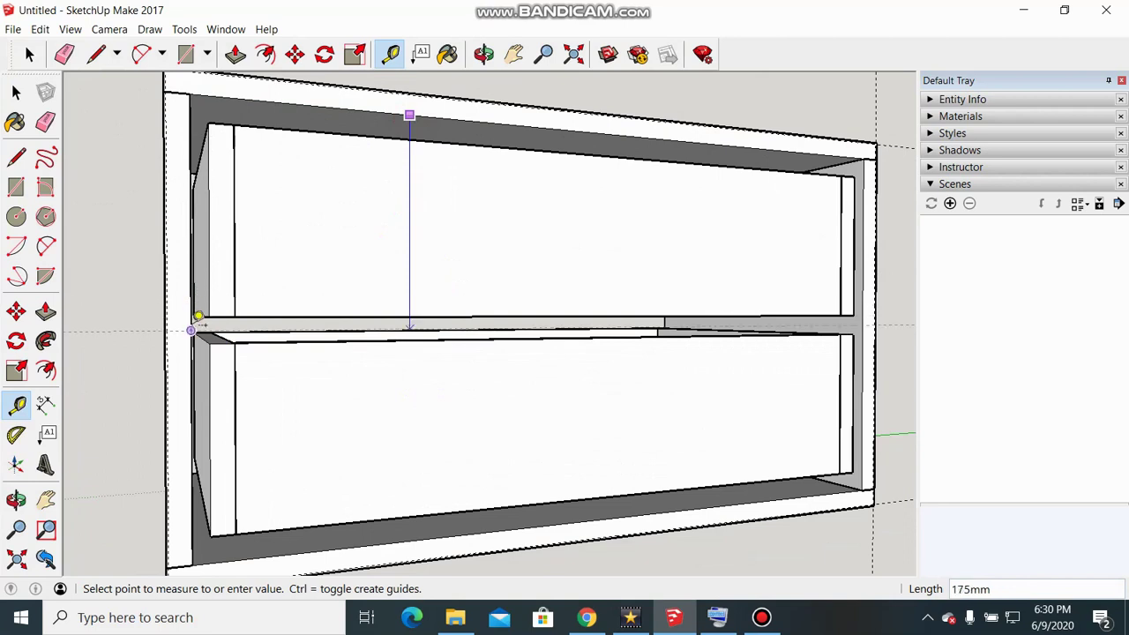
click(200, 319)
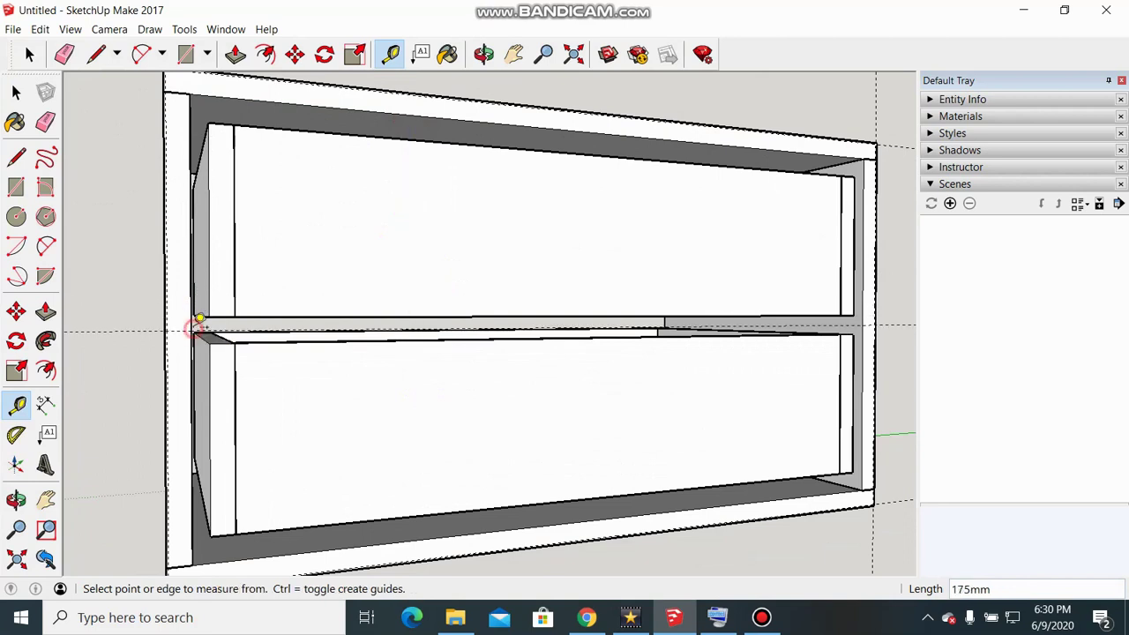
scroll(338, 342, up, 5)
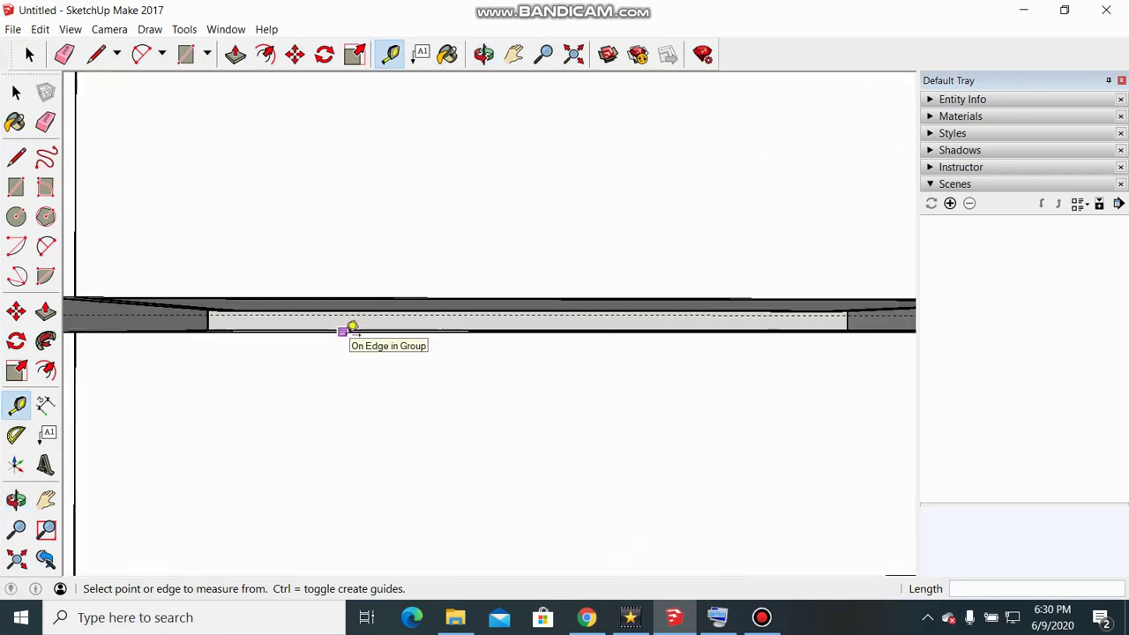
mouse_move(351, 328)
middle_down()
mouse_move(534, 379)
mouse_move(317, 297)
middle_up()
scroll(319, 291, up, 2)
scroll(322, 288, down, 2)
scroll(335, 300, down, 1)
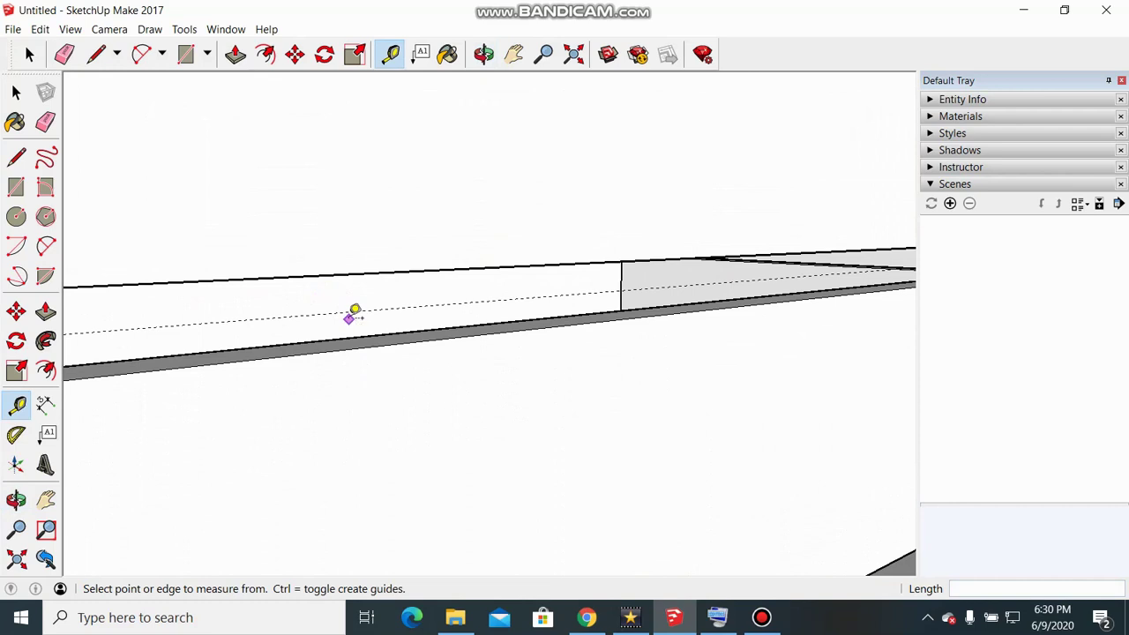
Step: Add parallel guides offset 1.5 and 3 above the middle shelf's front edge
click(351, 312)
text(1.5)
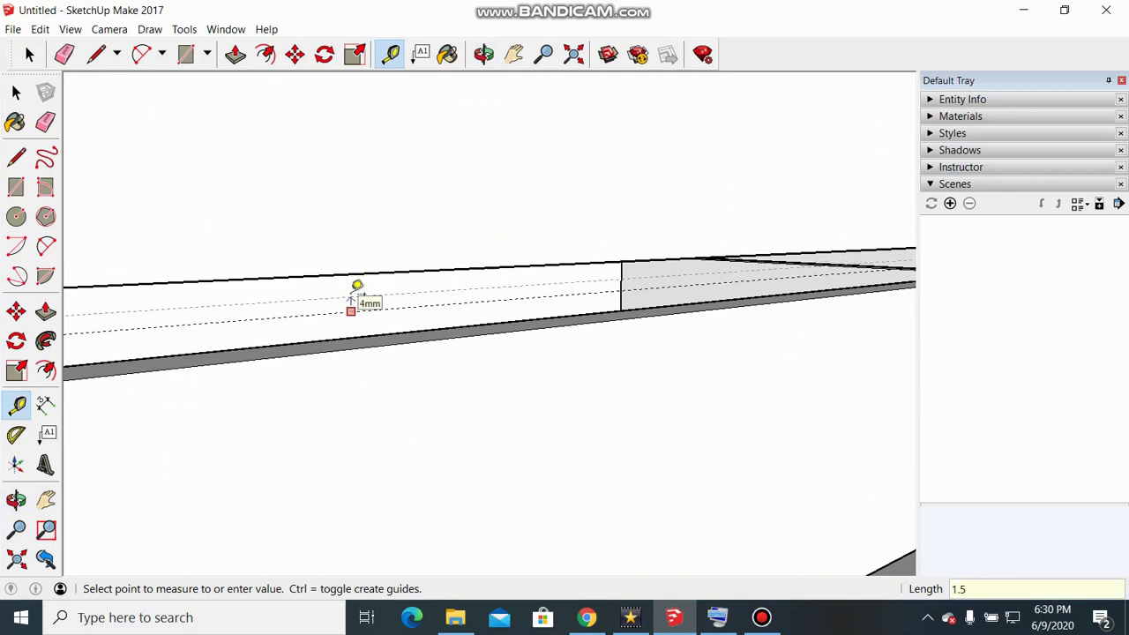
key(Return)
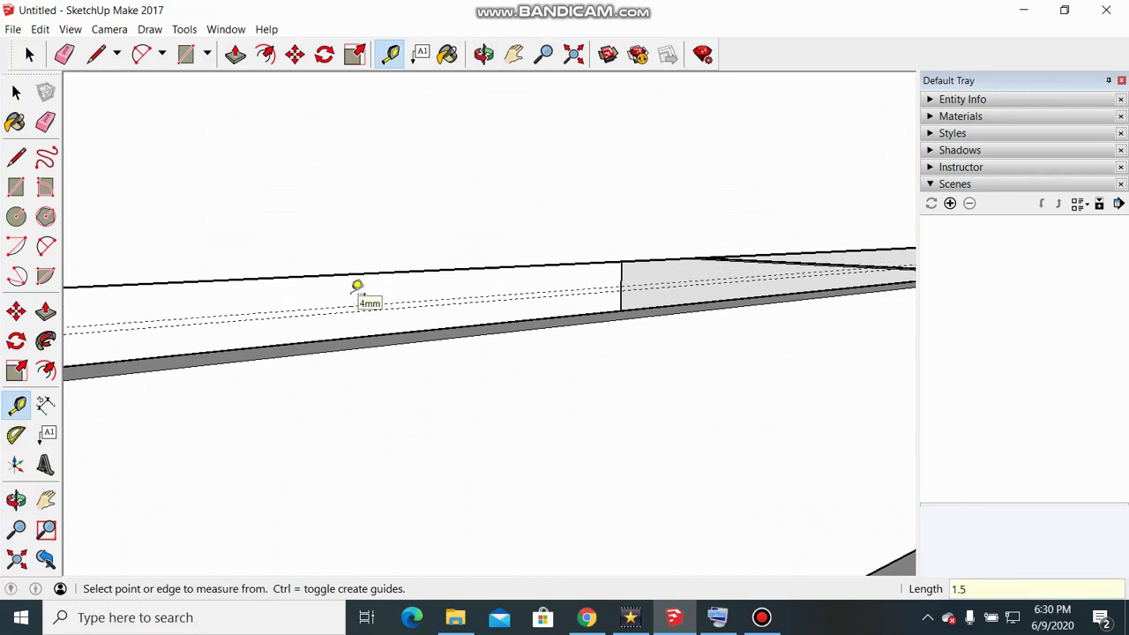
middle_drag(302, 335, 309, 315)
click(309, 297)
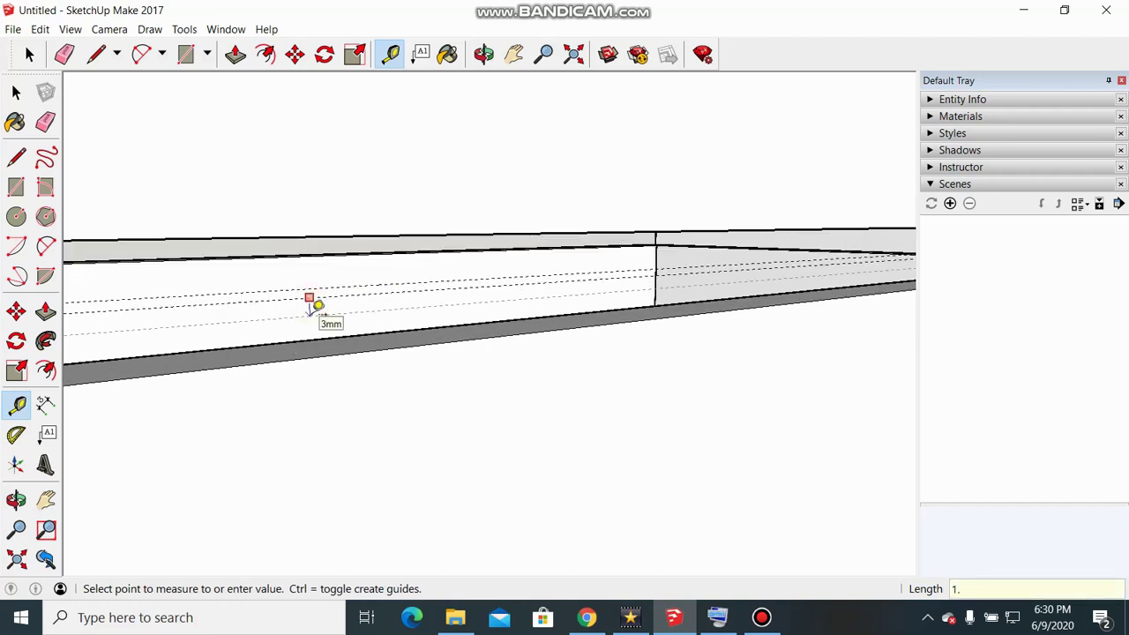
key(Return)
scroll(436, 345, down, 3)
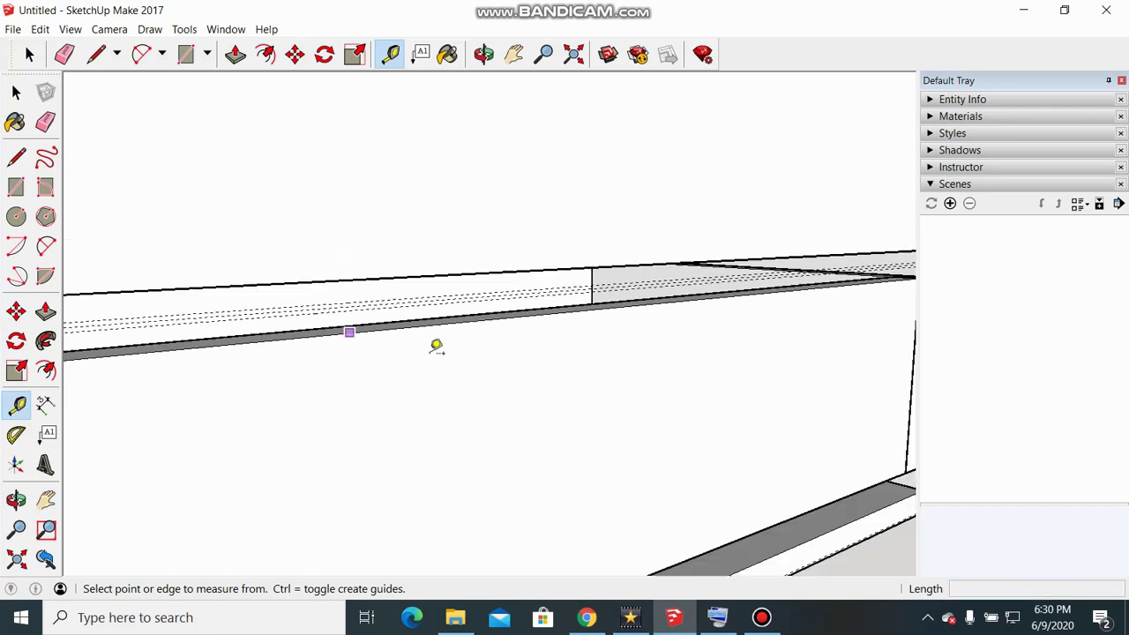
scroll(560, 373, down, 4)
scroll(309, 373, up, 4)
scroll(355, 315, up, 3)
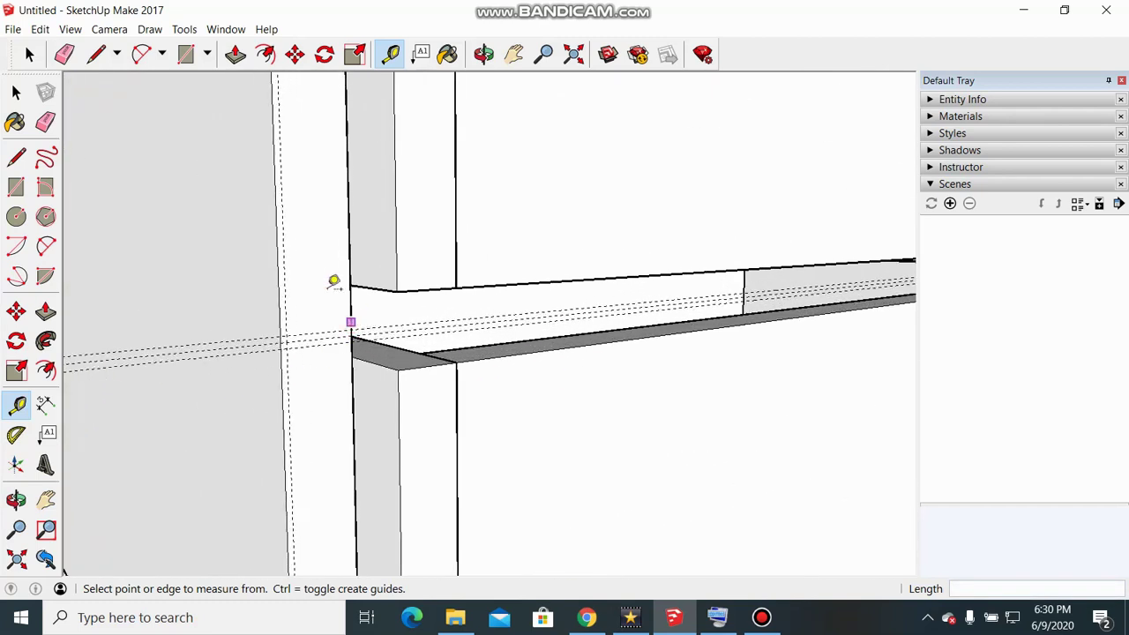
Step: Erase the two stray guide lines running through the shelf junction
click(63, 54)
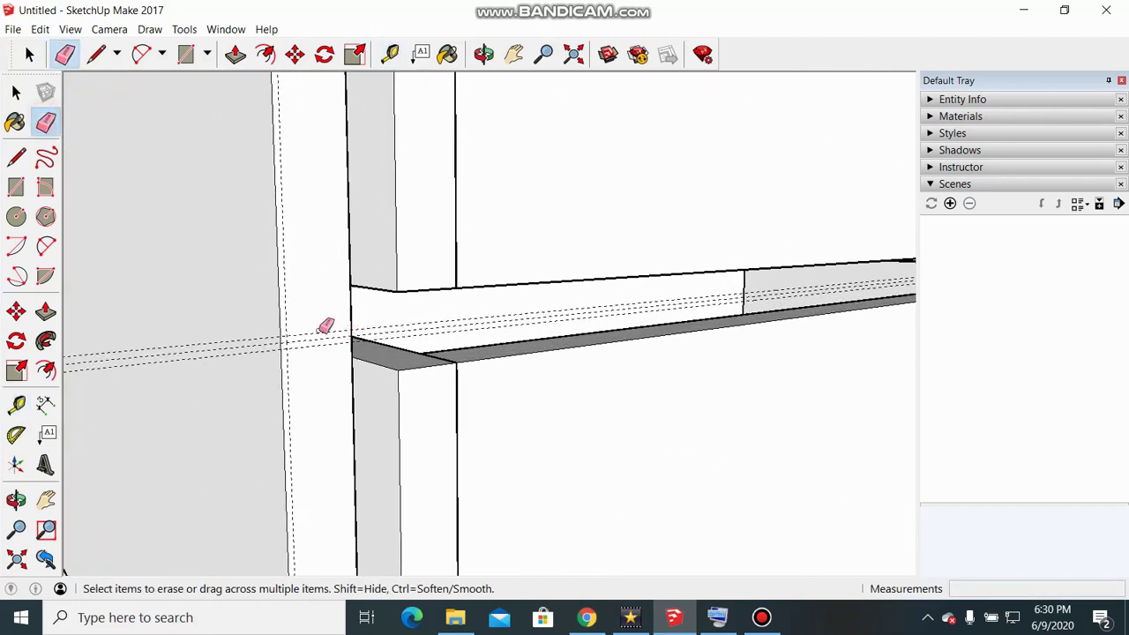
scroll(323, 323, up, 2)
scroll(341, 339, up, 2)
drag(337, 328, 337, 346)
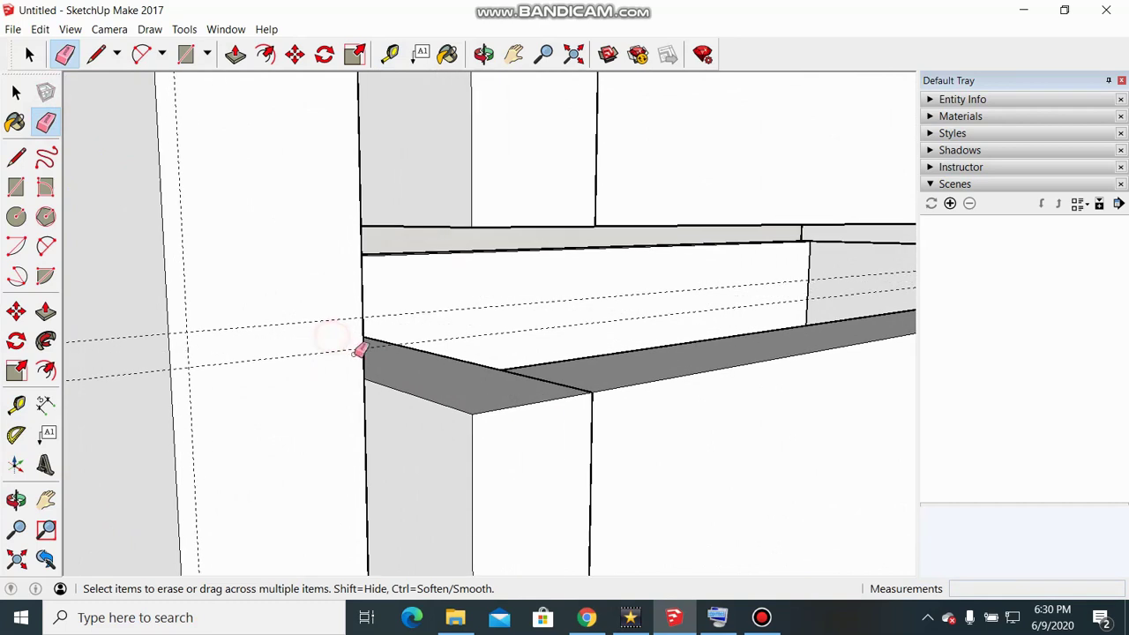
Step: Dimension the 3mm gap between the two remaining guides and place the label
click(46, 404)
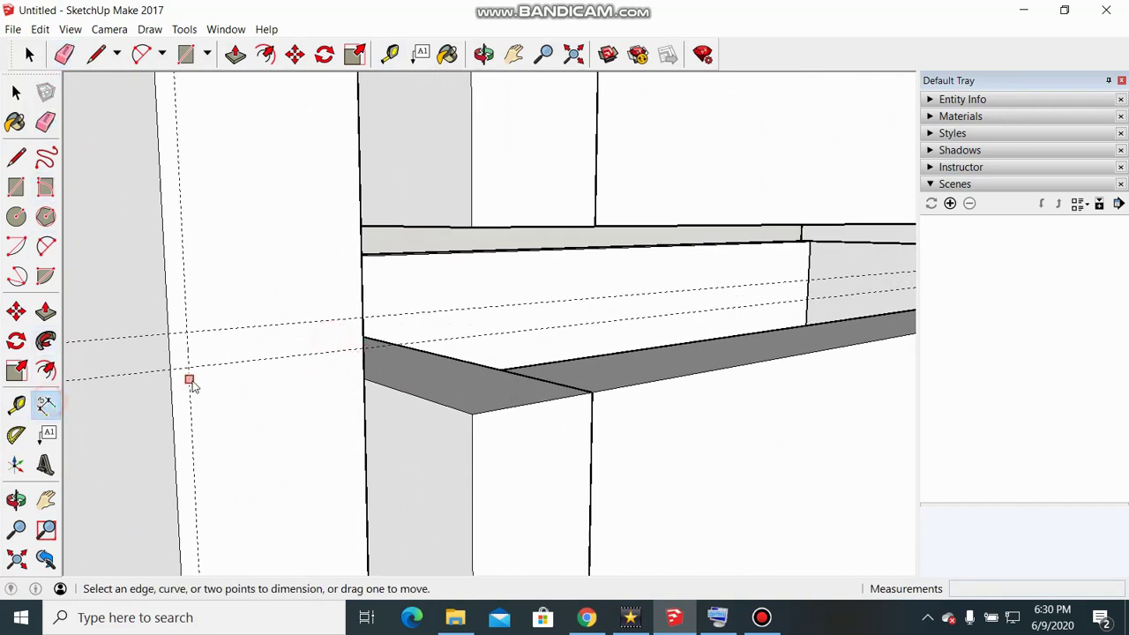
click(187, 334)
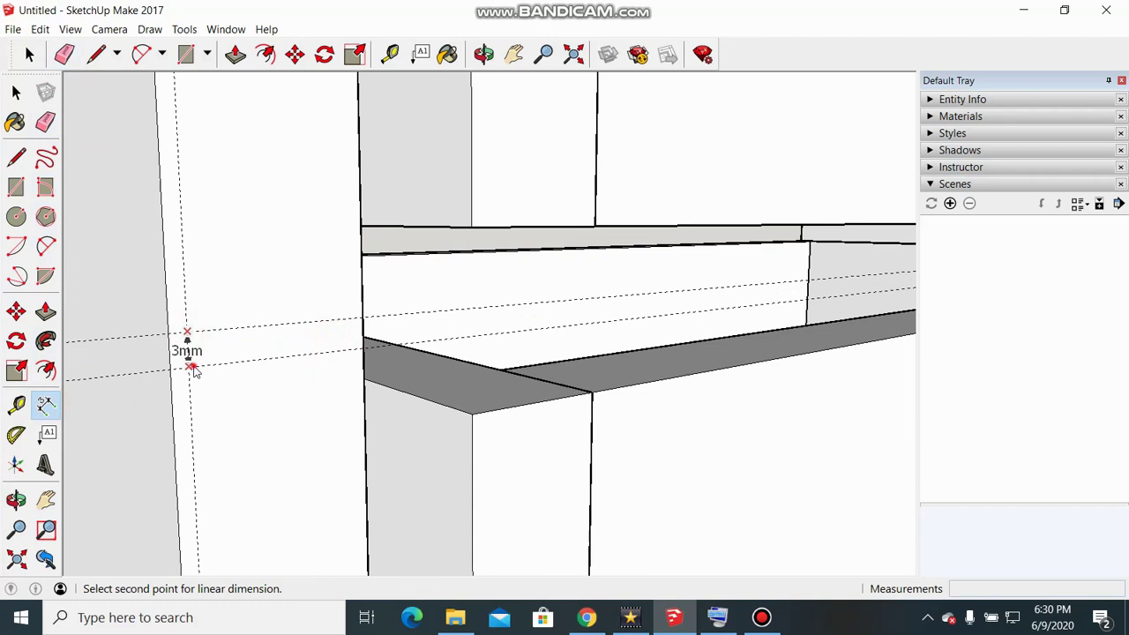
click(195, 362)
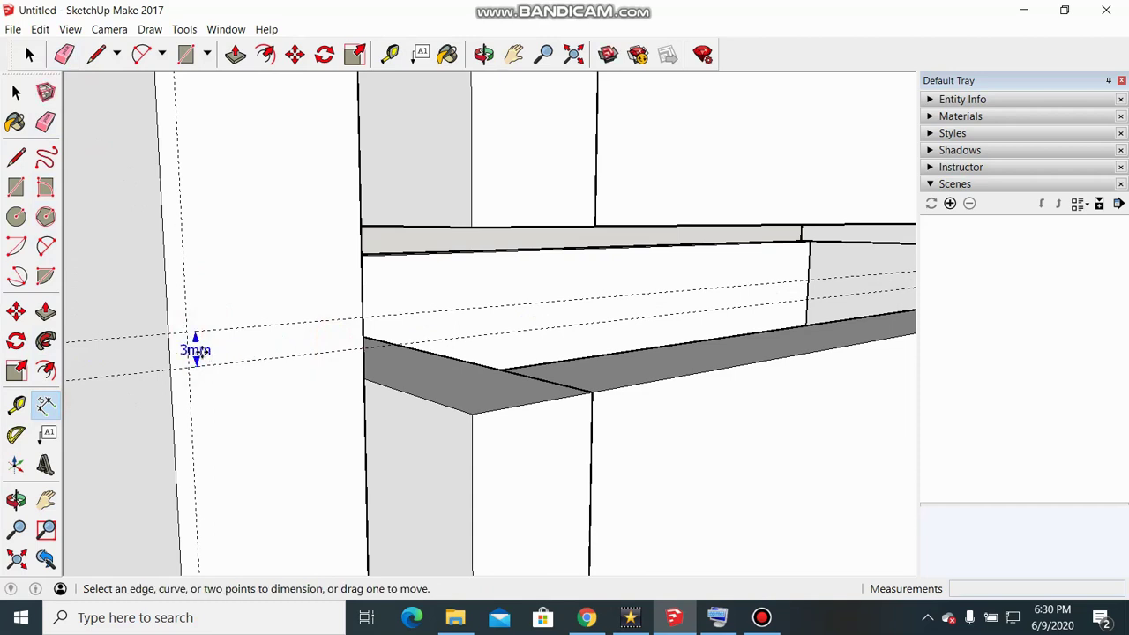
drag(202, 350, 240, 345)
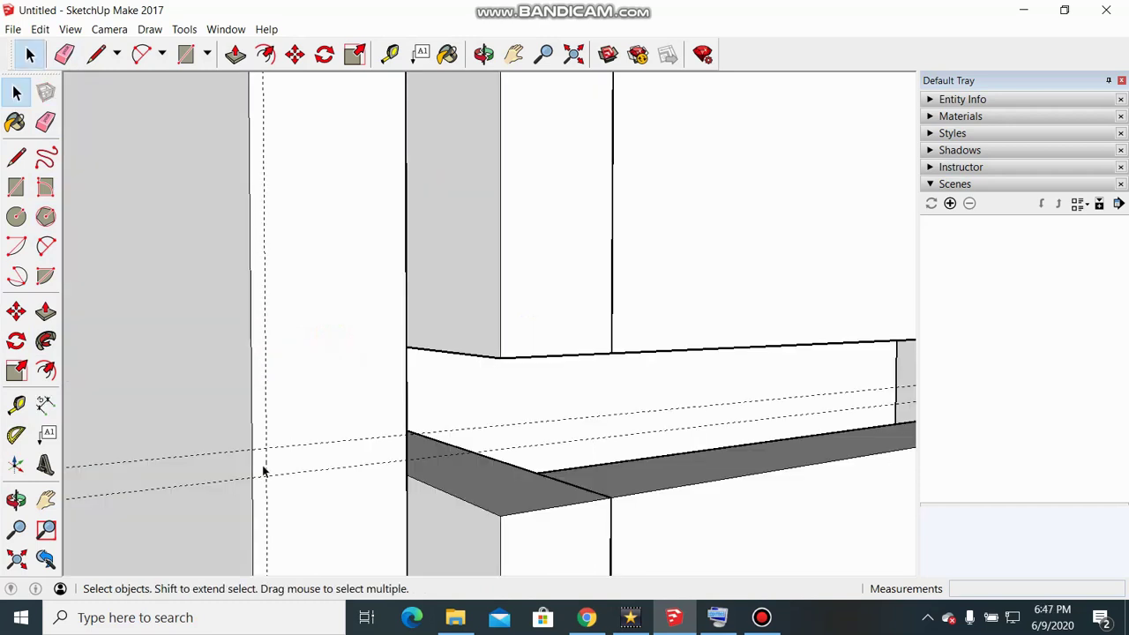
scroll(262, 469, down, 1)
scroll(262, 469, down, 1)
scroll(262, 469, down, 2)
scroll(262, 468, down, 1)
scroll(262, 468, down, 1)
scroll(263, 468, down, 1)
scroll(262, 468, down, 1)
scroll(262, 469, down, 2)
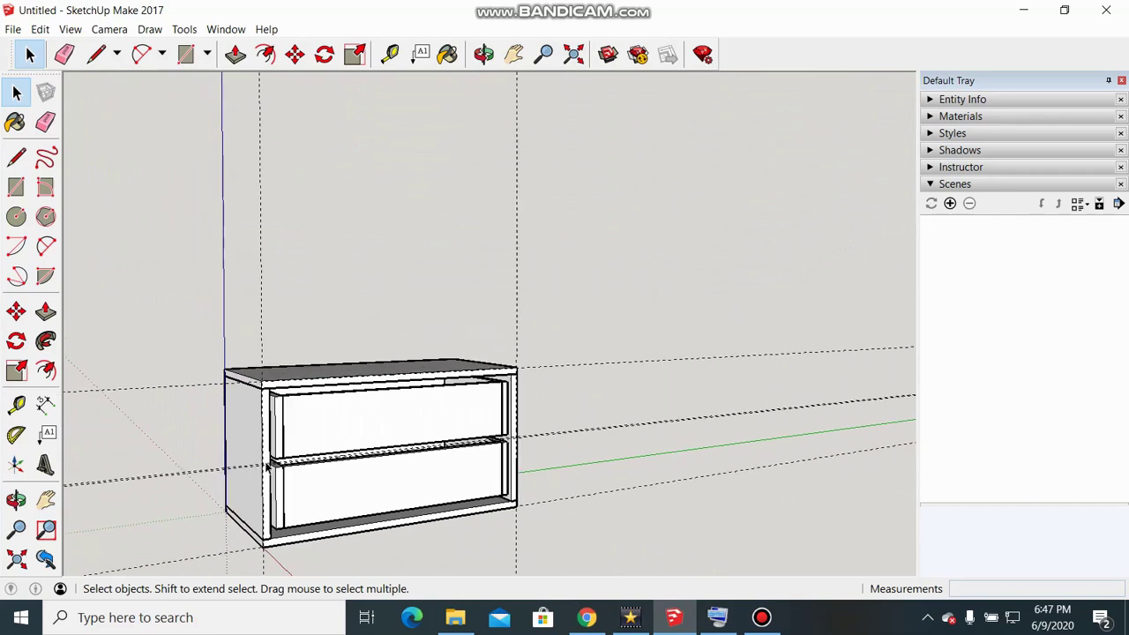
scroll(262, 549, up, 2)
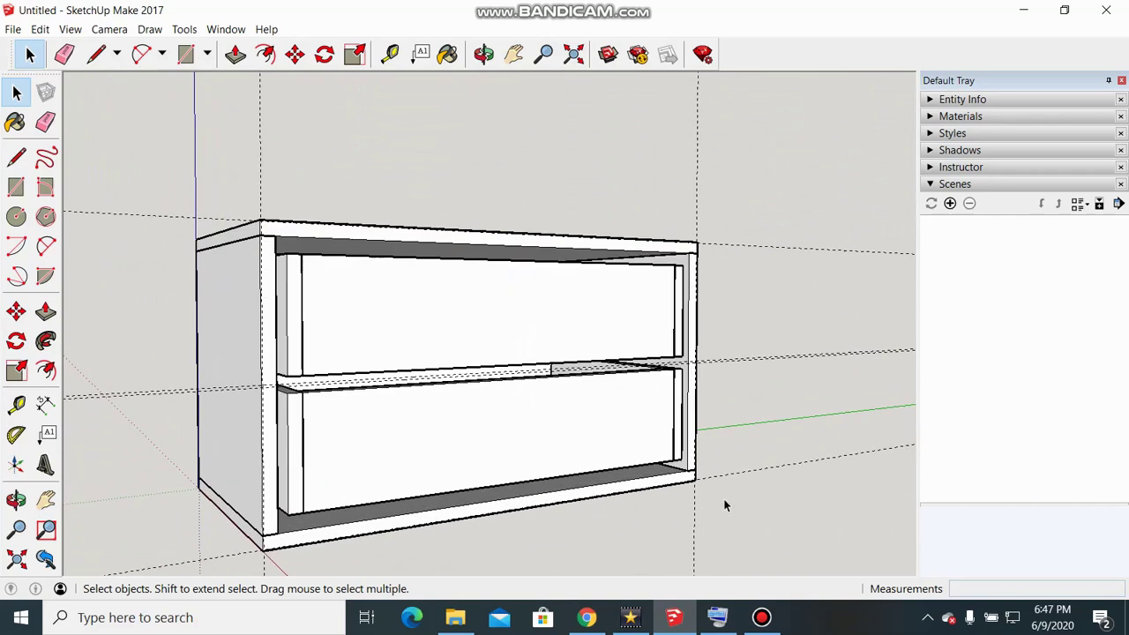
scroll(320, 571, up, 2)
scroll(320, 572, up, 1)
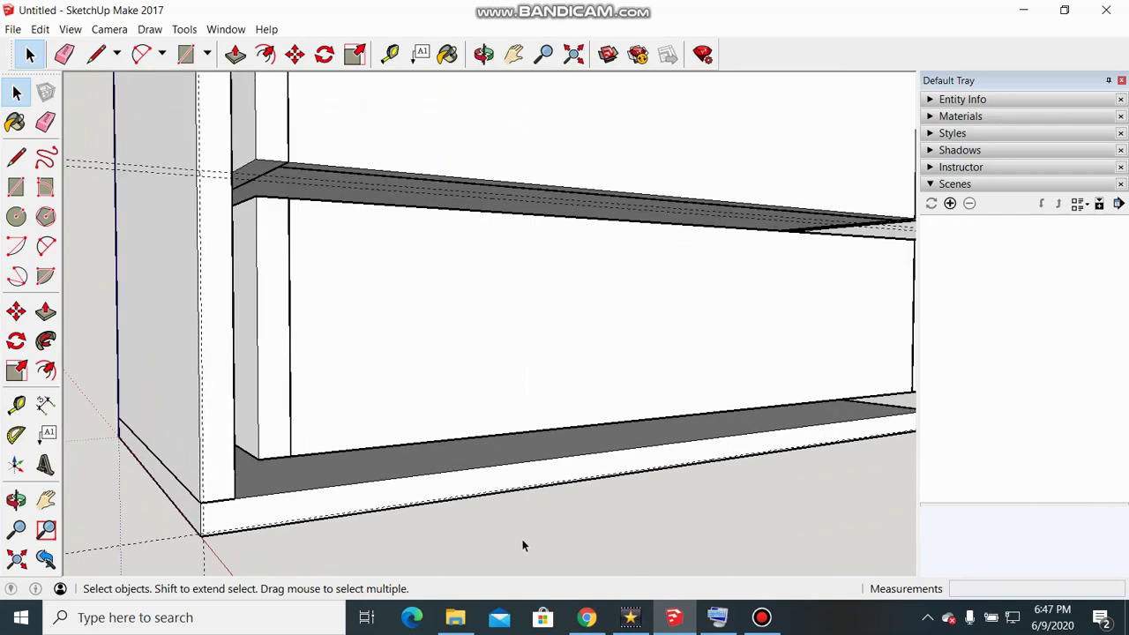
scroll(524, 542, down, 3)
middle_drag(758, 510, 691, 487)
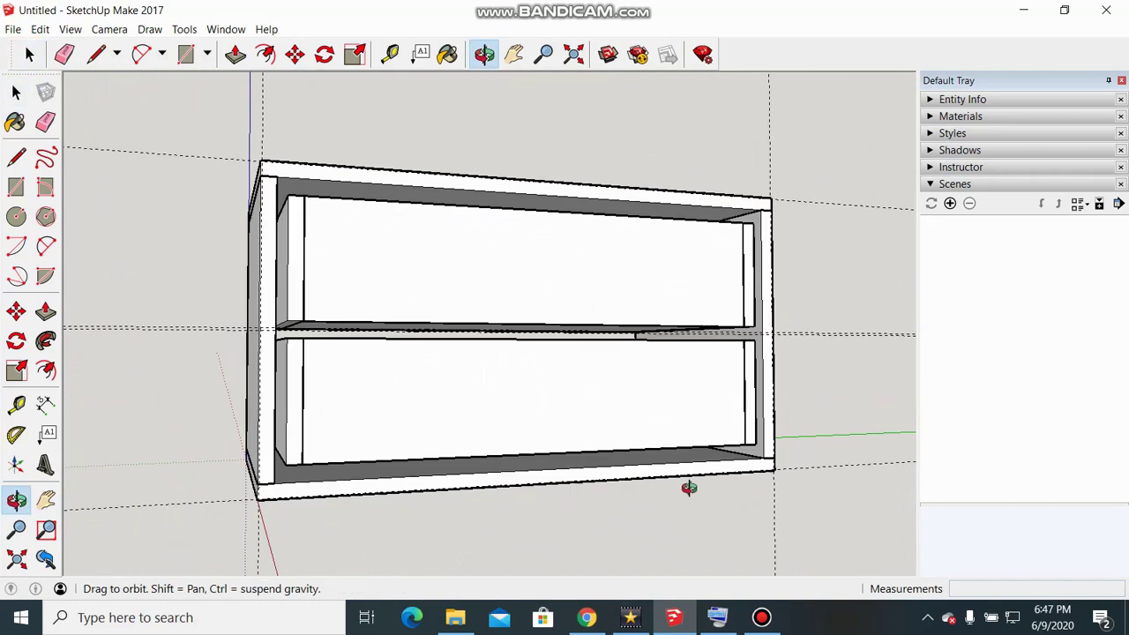
Step: Draw a rectangle from the cabinet's top-left corner to the middle shelf's right end, then select it
click(16, 188)
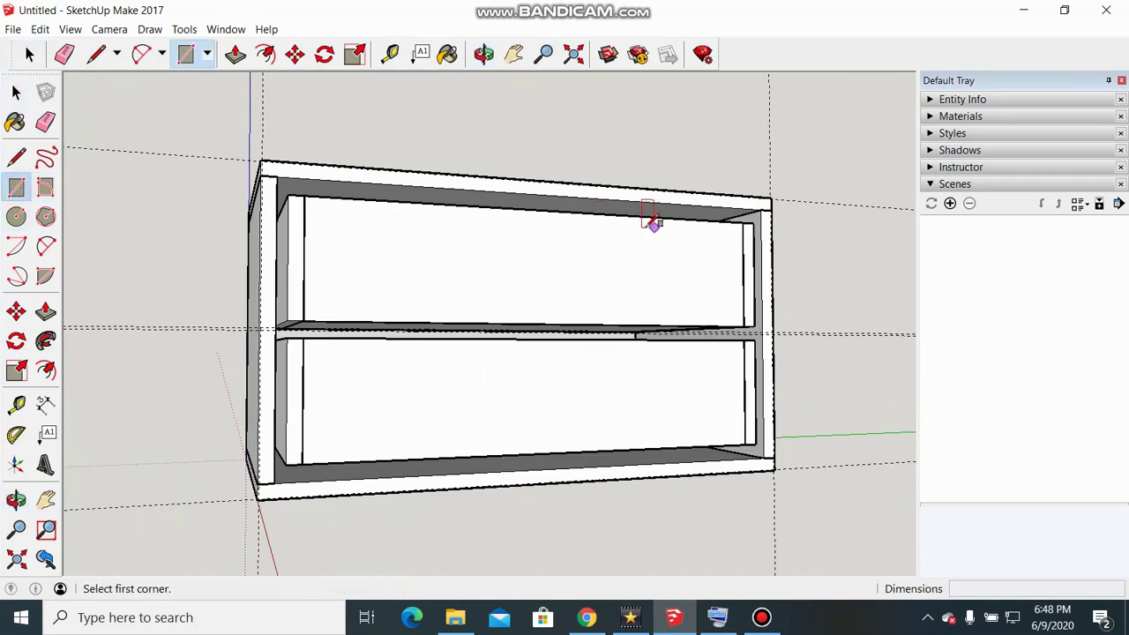
scroll(111, 169, up, 3)
scroll(171, 179, down, 1)
scroll(88, 150, up, 2)
scroll(88, 146, up, 2)
scroll(110, 128, up, 1)
scroll(111, 110, up, 1)
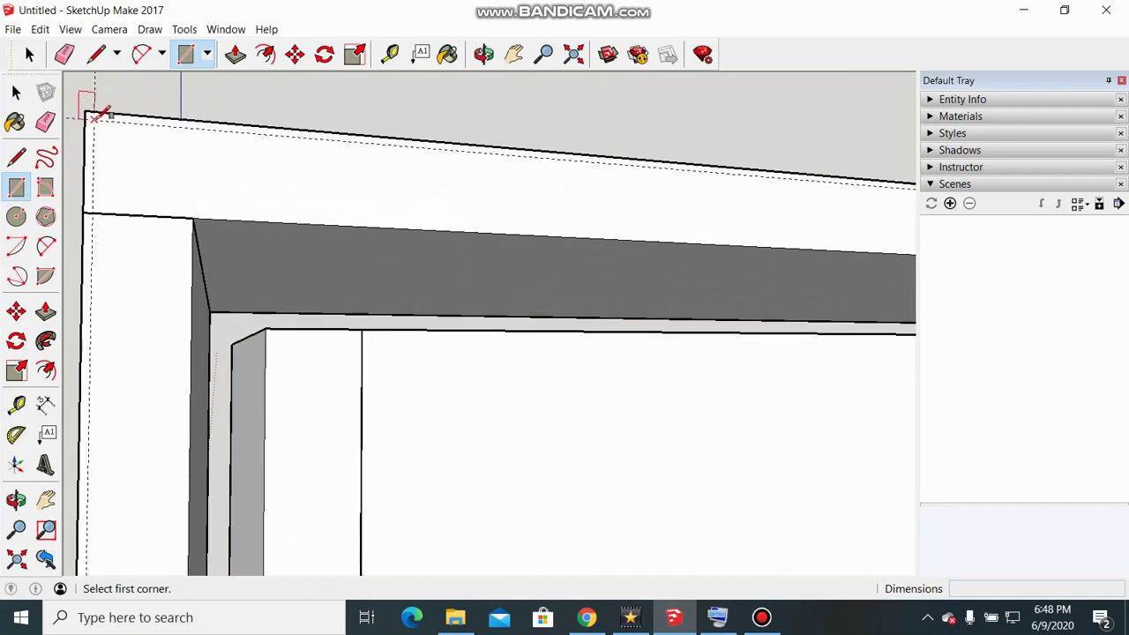
click(87, 114)
scroll(317, 207, down, 1)
scroll(346, 219, down, 1)
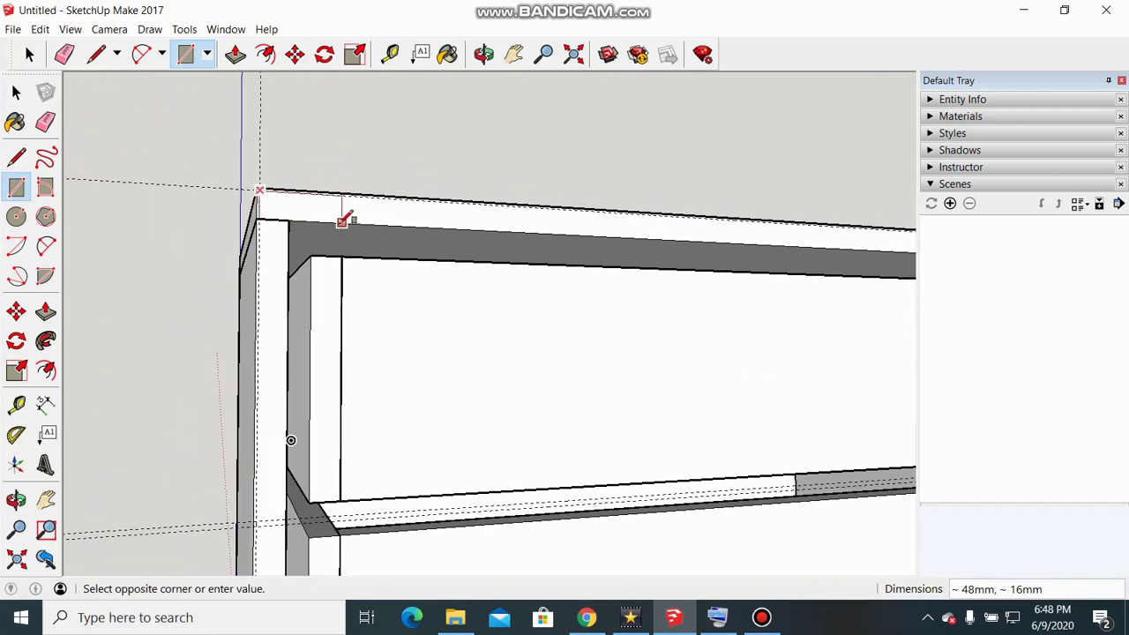
scroll(282, 222, down, 2)
scroll(533, 309, down, 1)
scroll(595, 294, up, 3)
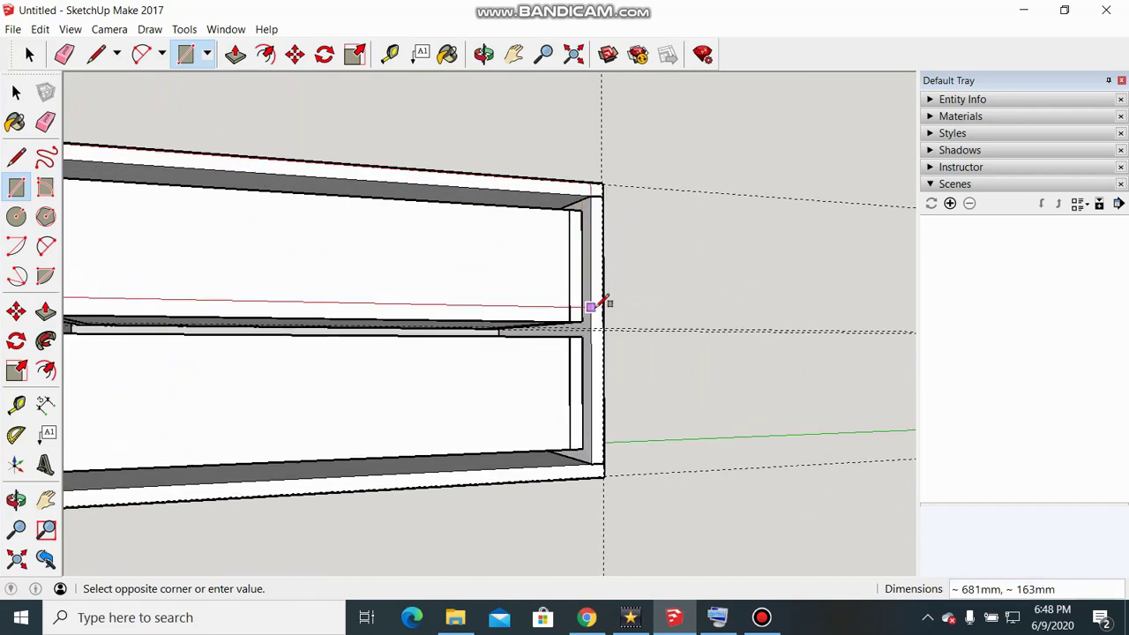
scroll(598, 305, up, 1)
scroll(599, 307, up, 2)
scroll(628, 323, up, 2)
scroll(609, 340, up, 2)
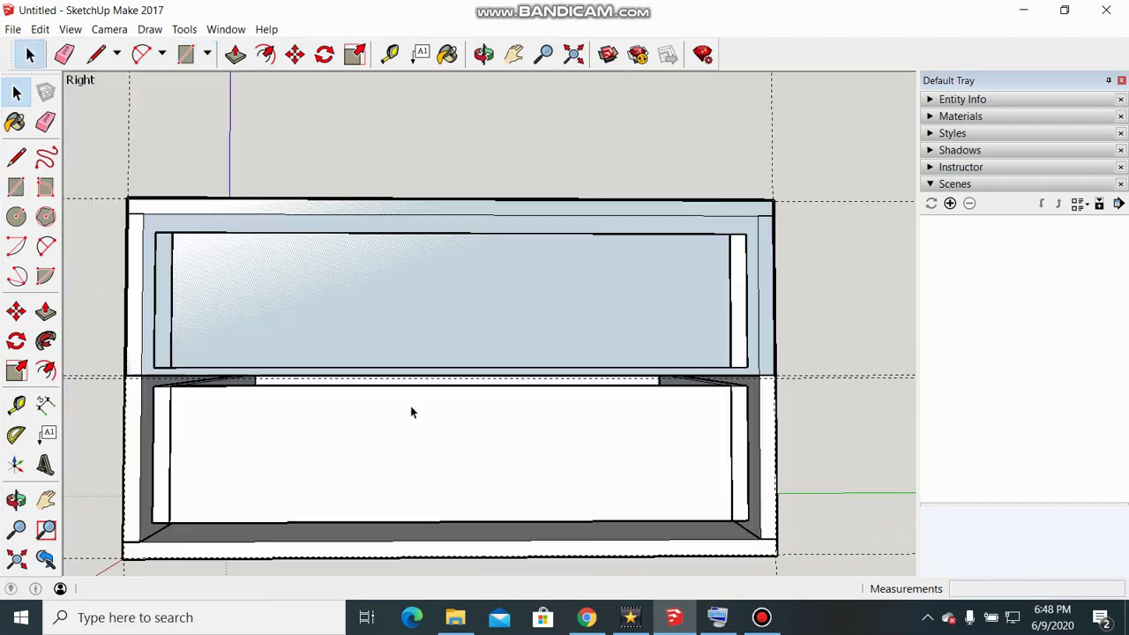
middle_drag(410, 405, 517, 424)
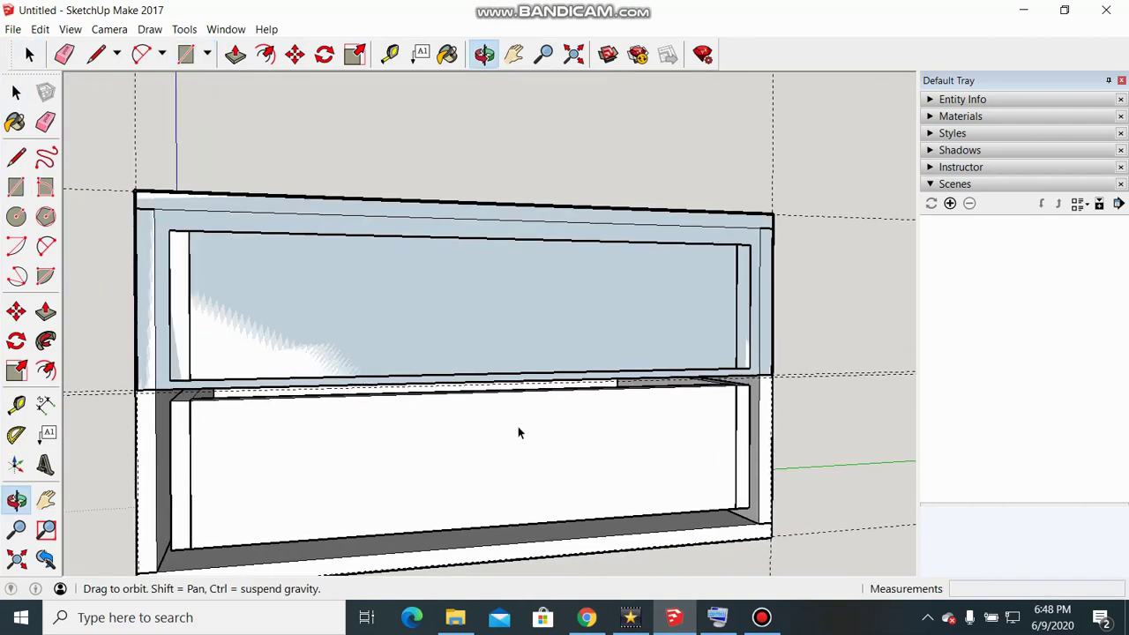
key(space)
scroll(284, 348, up, 3)
triple_click(318, 327)
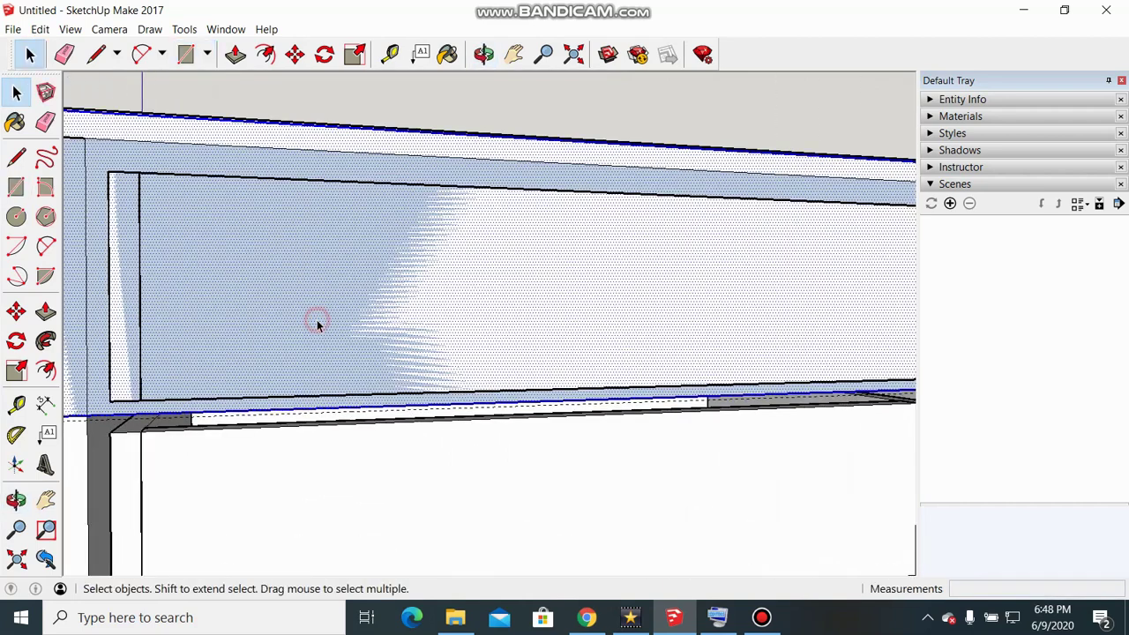
Step: Group the upper front face and push/pull it out 18mm into a drawer front
right_click(319, 327)
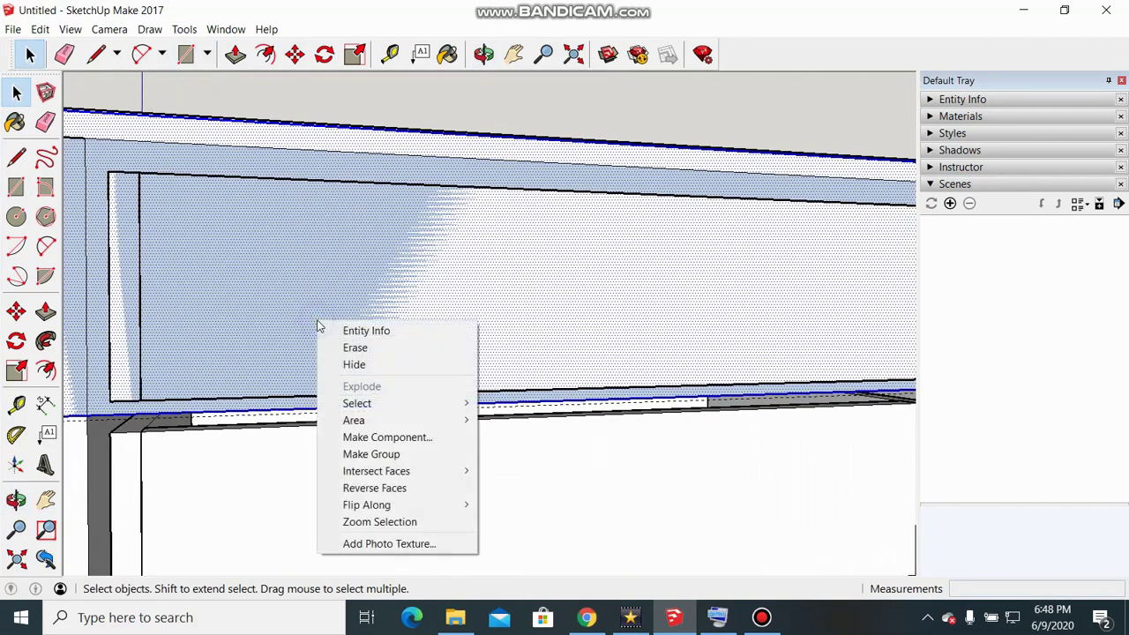
click(393, 455)
scroll(410, 303, down, 3)
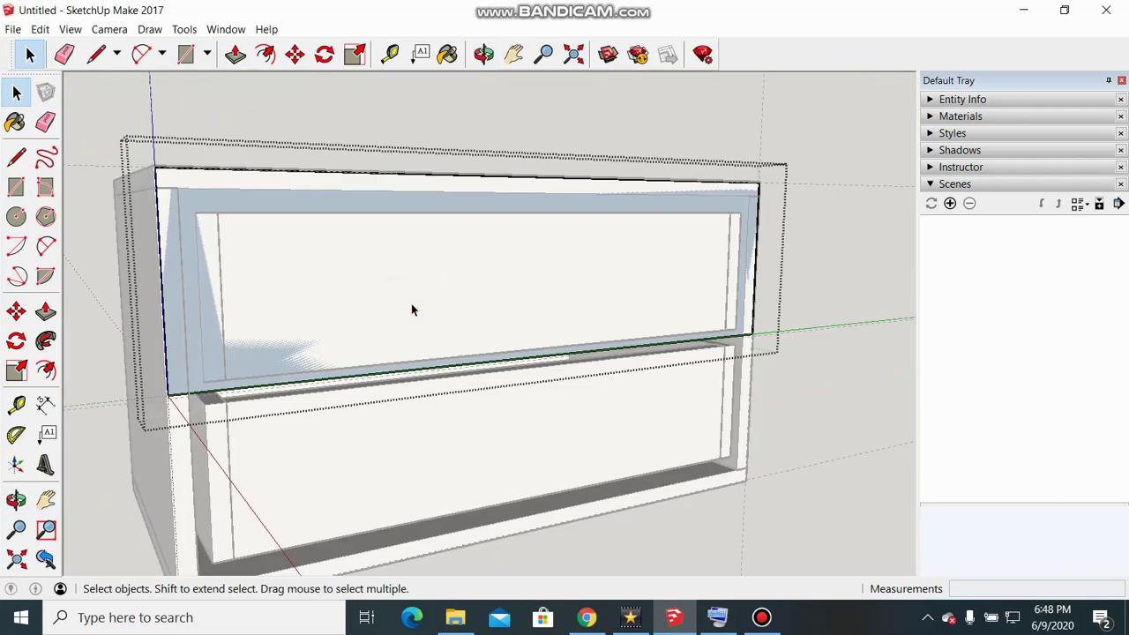
key(p)
click(411, 305)
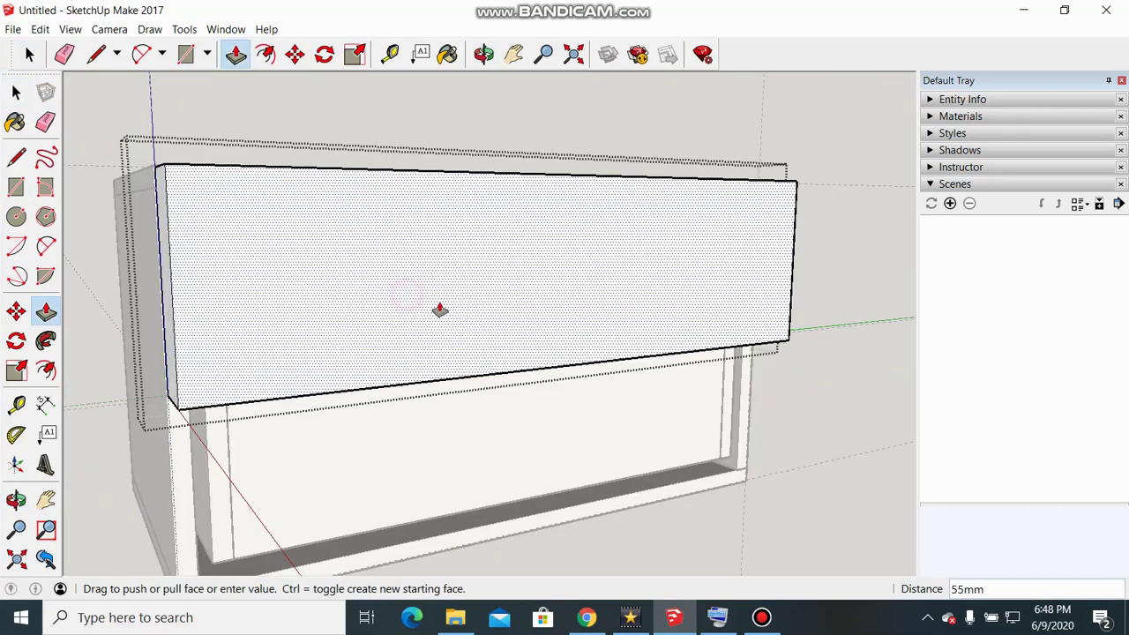
text(18)
click(441, 309)
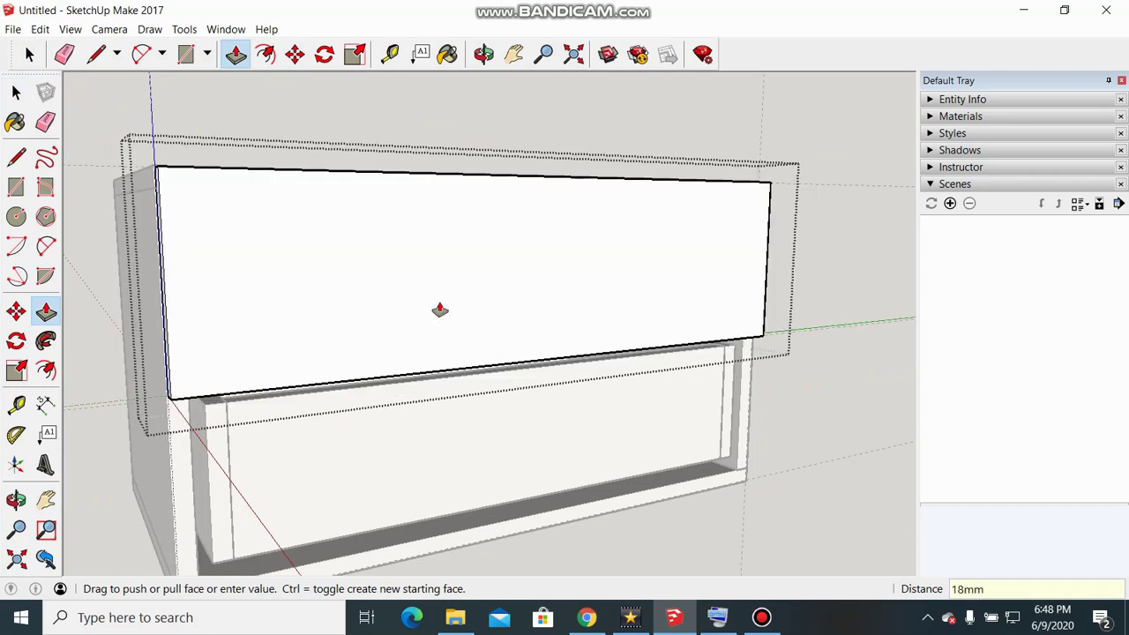
scroll(435, 310, down, 2)
key(space)
Step: Copy the drawer front with Move plus Ctrl and place the copy below the first
click(747, 371)
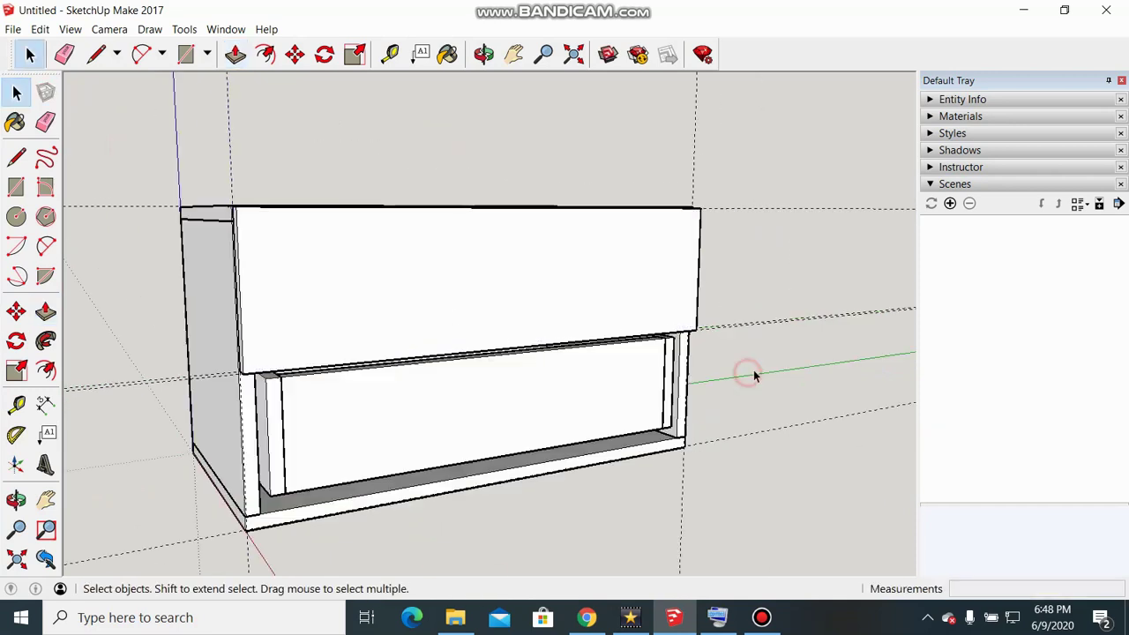
middle_drag(257, 487, 415, 468)
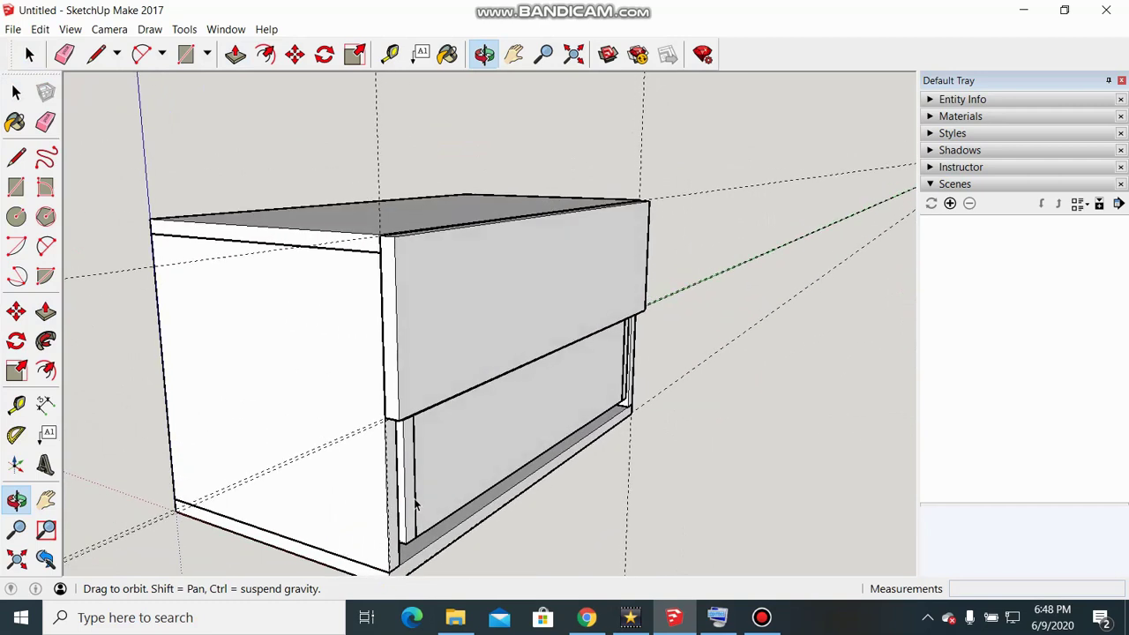
scroll(648, 215, up, 5)
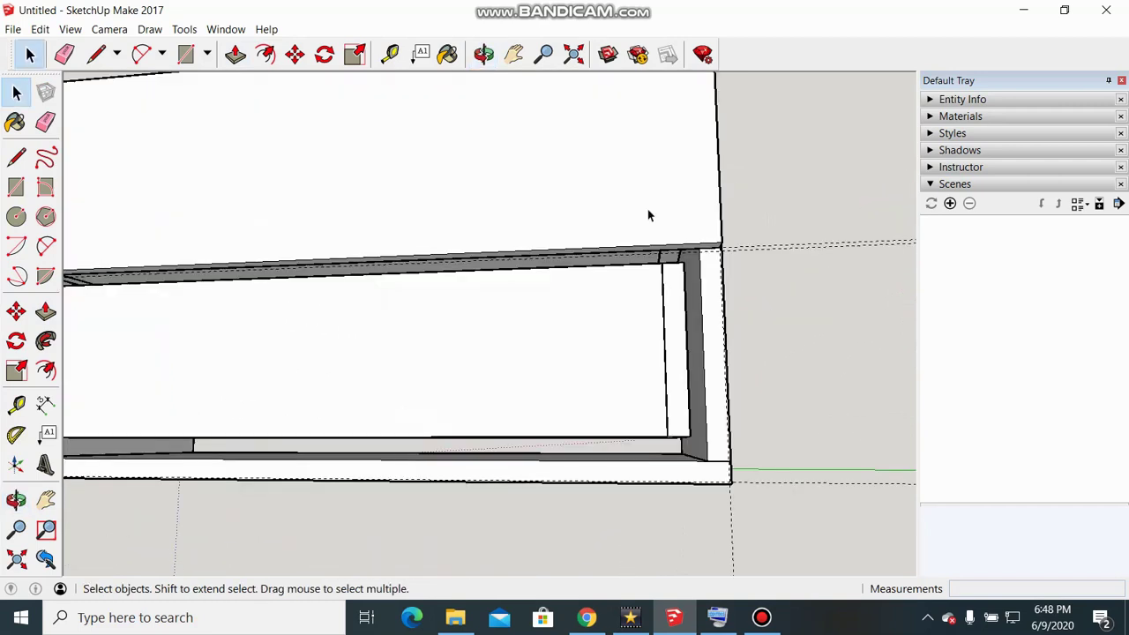
click(648, 214)
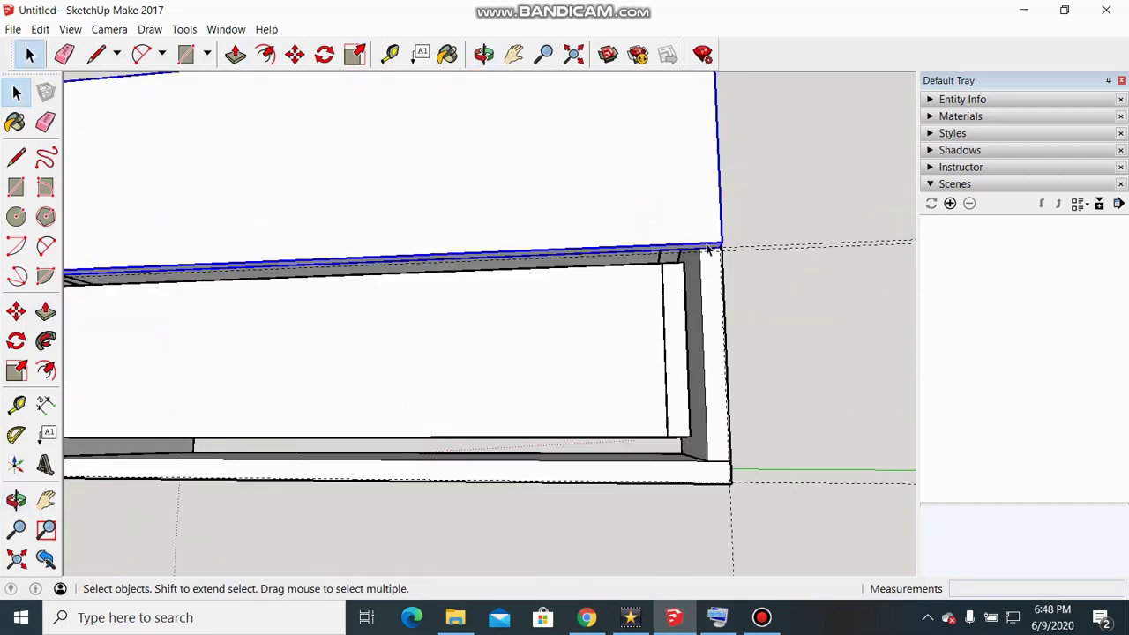
key(m)
middle_drag(746, 298, 598, 209)
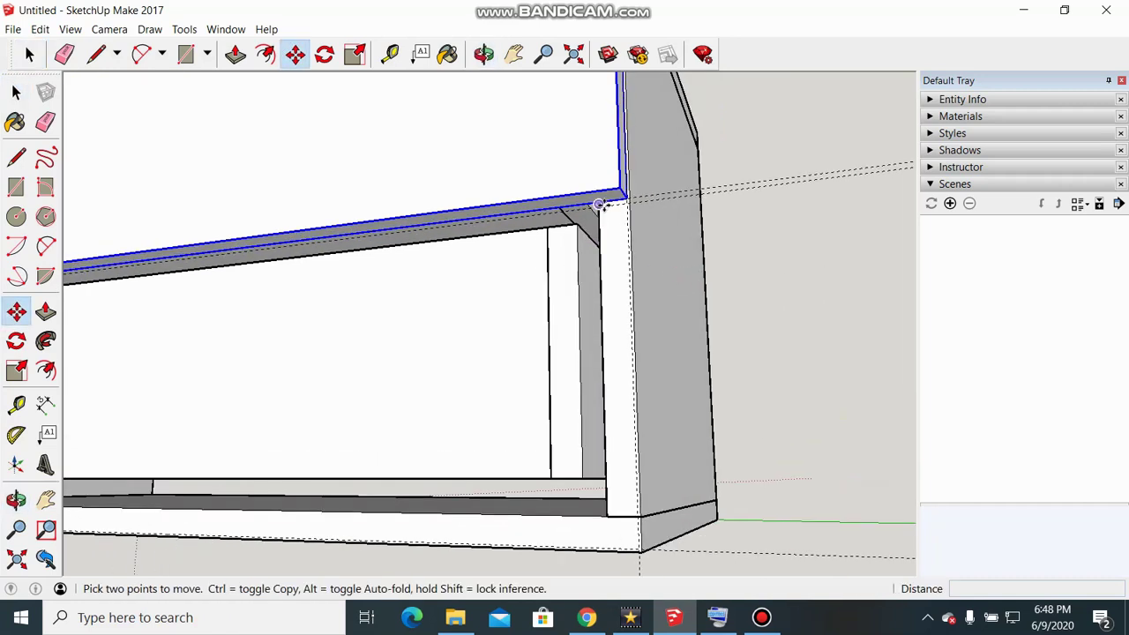
click(623, 195)
scroll(608, 231, down, 2)
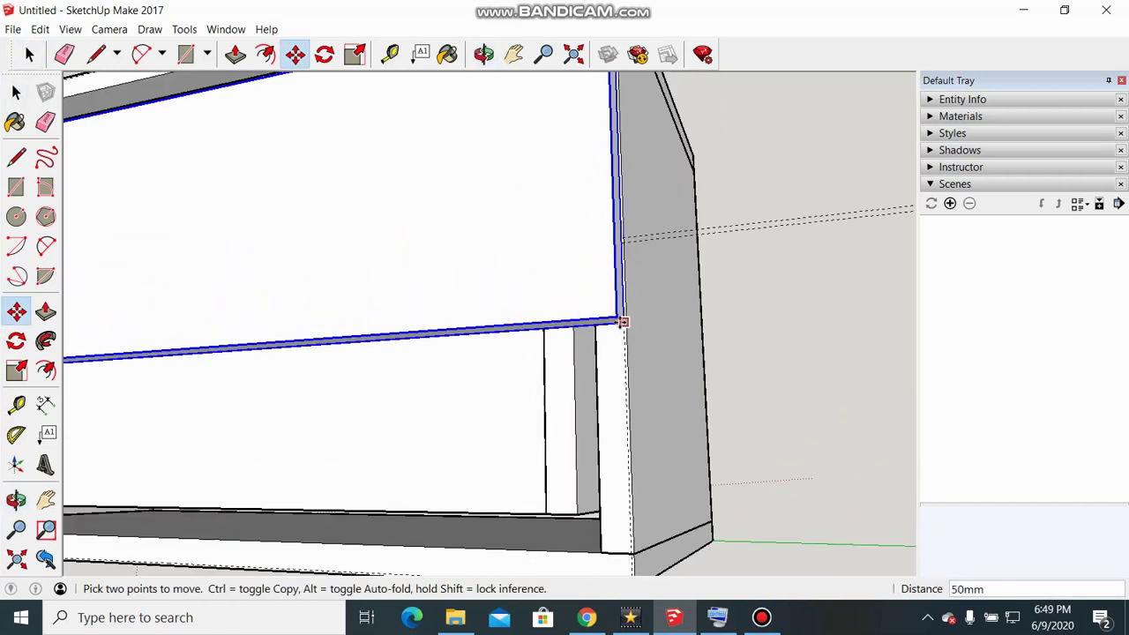
scroll(618, 317, down, 2)
key(ctrl)
scroll(618, 450, up, 3)
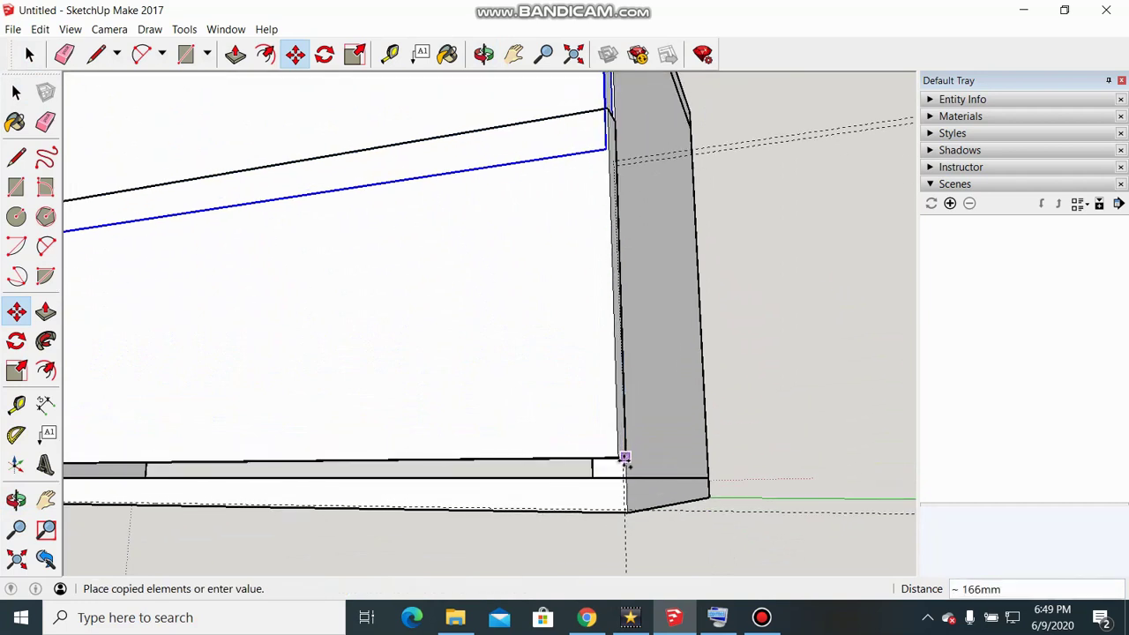
click(623, 503)
mouse_move(623, 505)
middle_down()
mouse_move(632, 549)
mouse_move(612, 514)
mouse_move(707, 512)
mouse_move(600, 484)
middle_up()
scroll(714, 471, down, 1)
scroll(789, 474, down, 3)
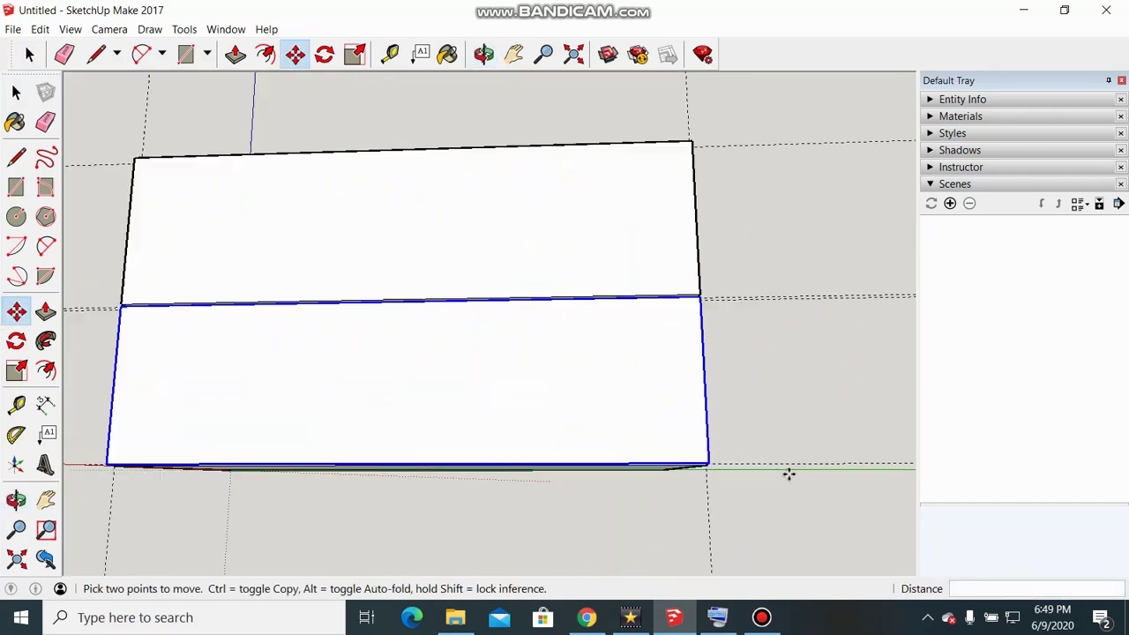
scroll(810, 482, down, 2)
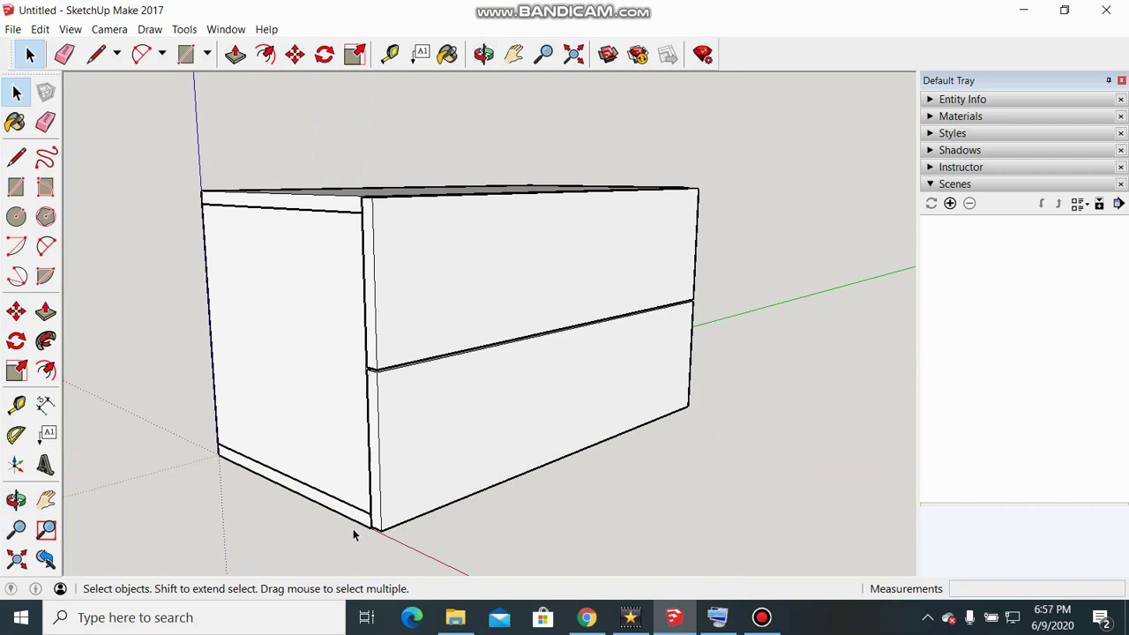
click(13, 30)
mouse_move(59, 216)
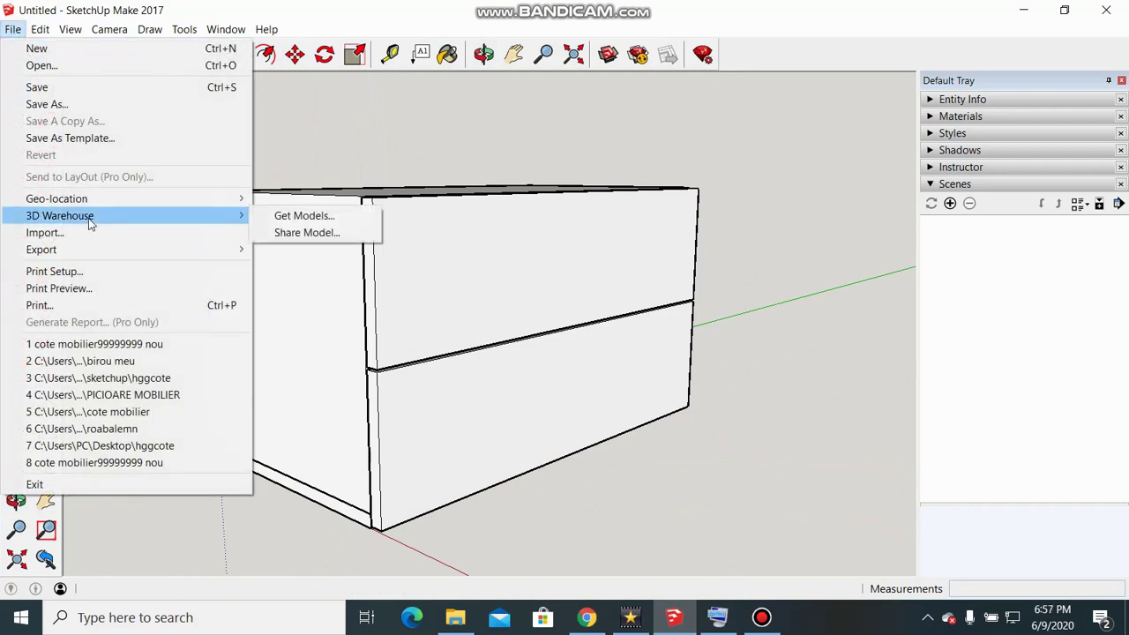
Step: Search 3D Warehouse for 'HANDLE DRAWER' models
click(328, 218)
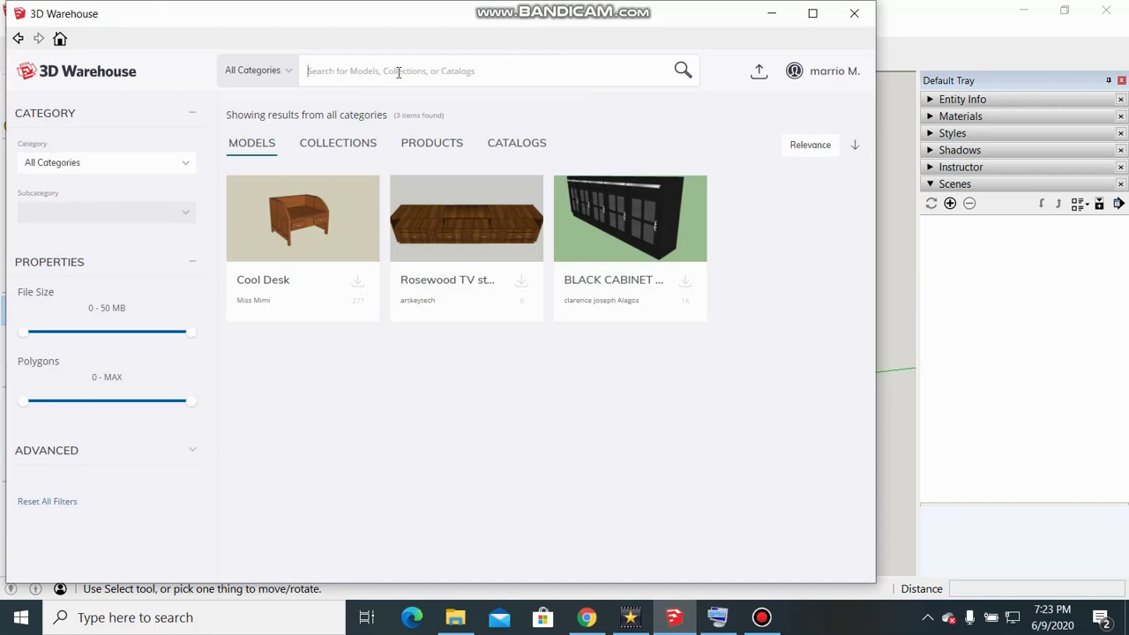
text(DLE DRAWER)
key(Return)
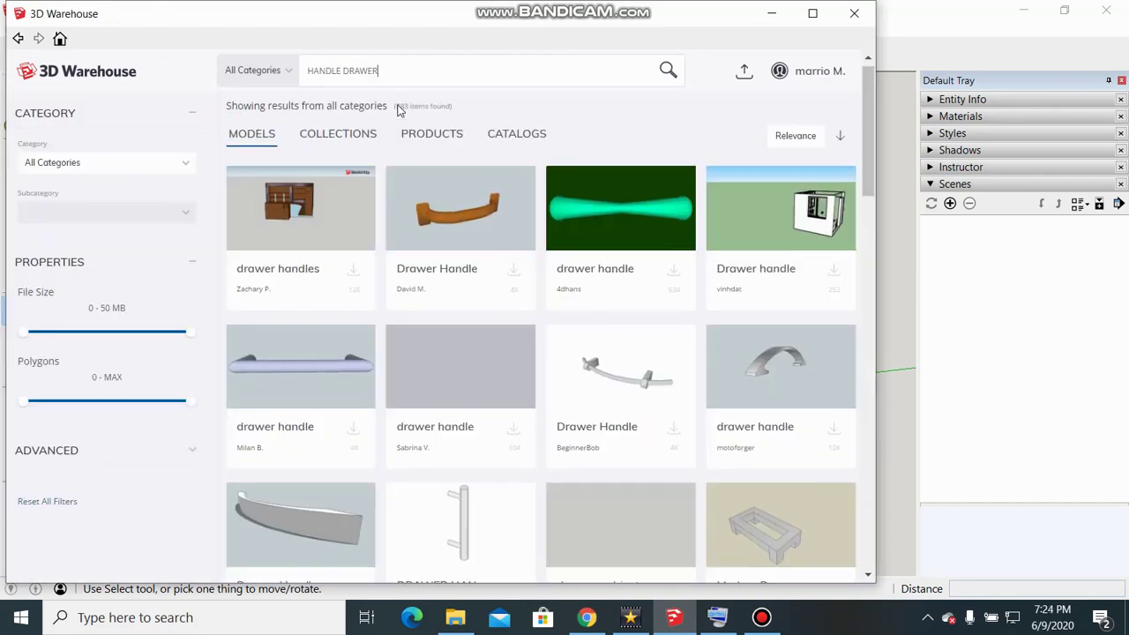
scroll(408, 141, down, 5)
scroll(411, 166, down, 1)
scroll(414, 167, down, 3)
scroll(416, 169, down, 3)
scroll(573, 291, up, 1)
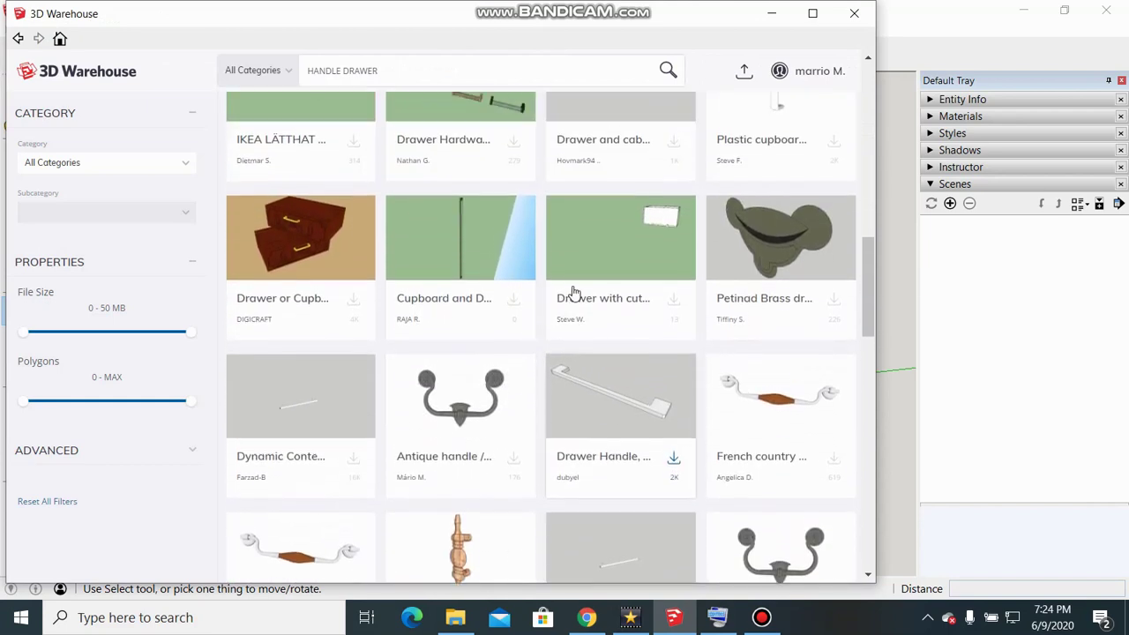
scroll(573, 293, up, 3)
scroll(573, 293, up, 3)
scroll(572, 292, up, 2)
scroll(574, 291, up, 2)
scroll(573, 294, up, 2)
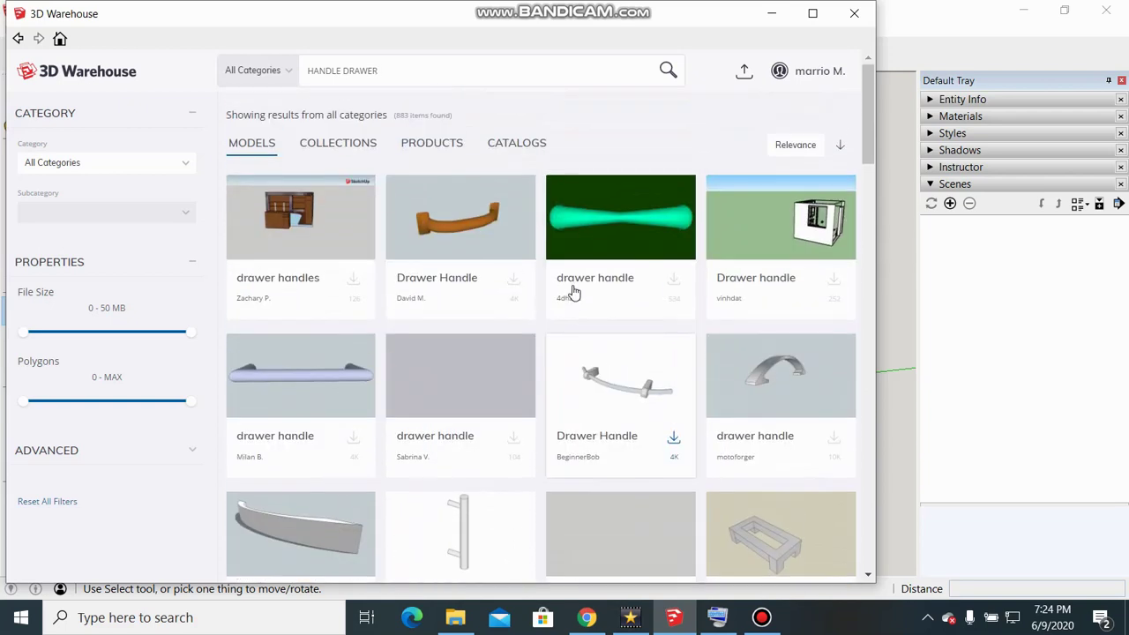
Step: Download the Drawer Handle model and load it into the cabinet model
click(462, 235)
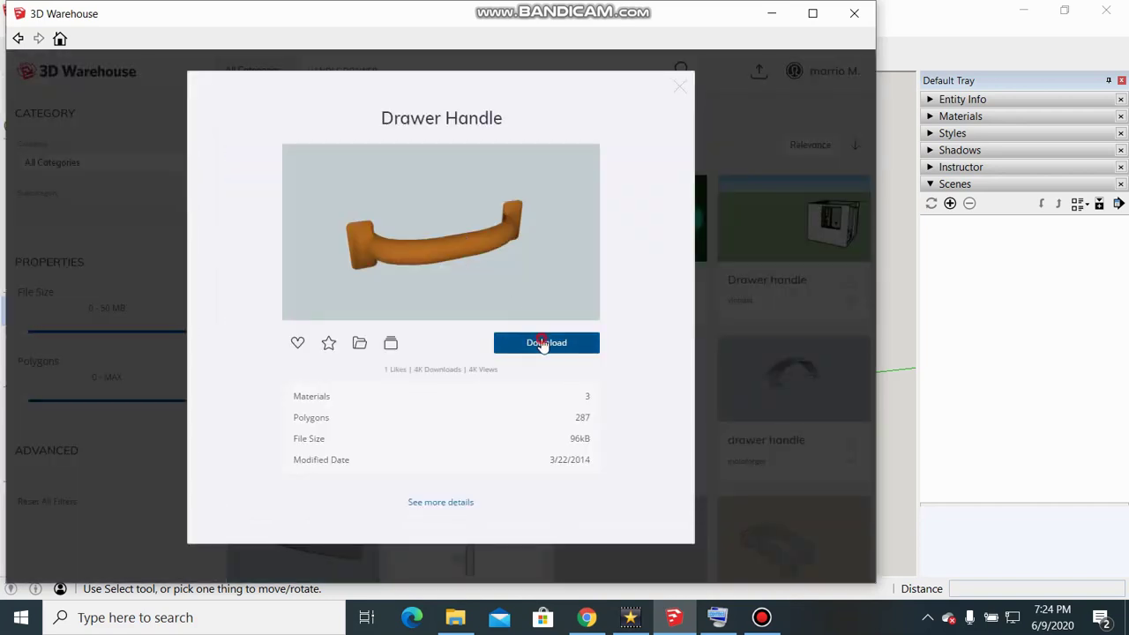
click(542, 343)
click(373, 341)
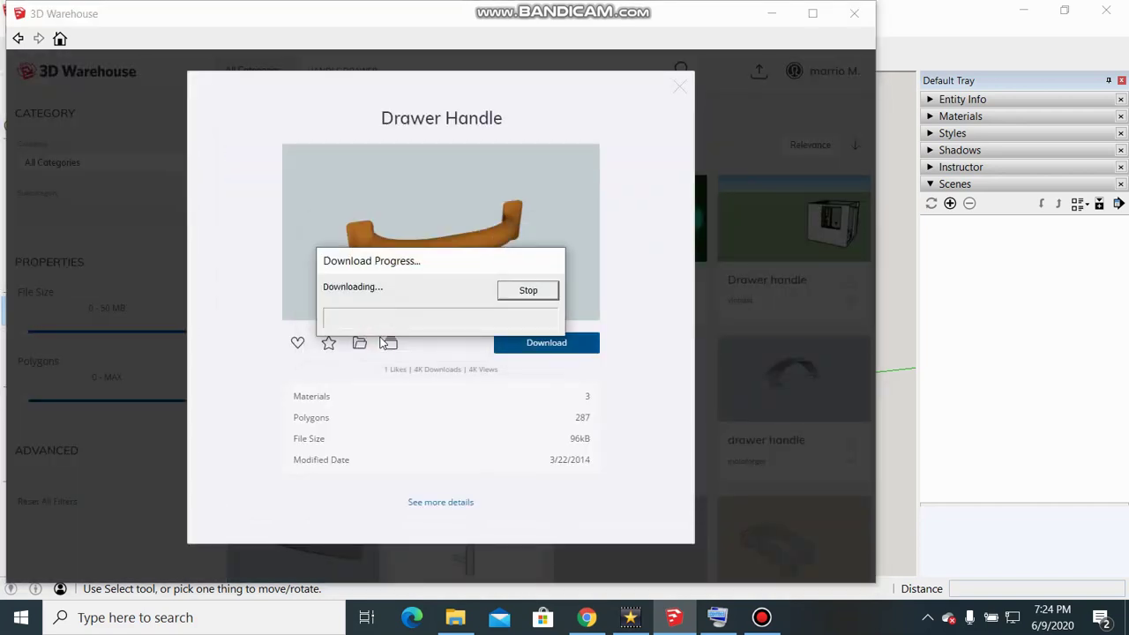
middle_drag(433, 368, 534, 351)
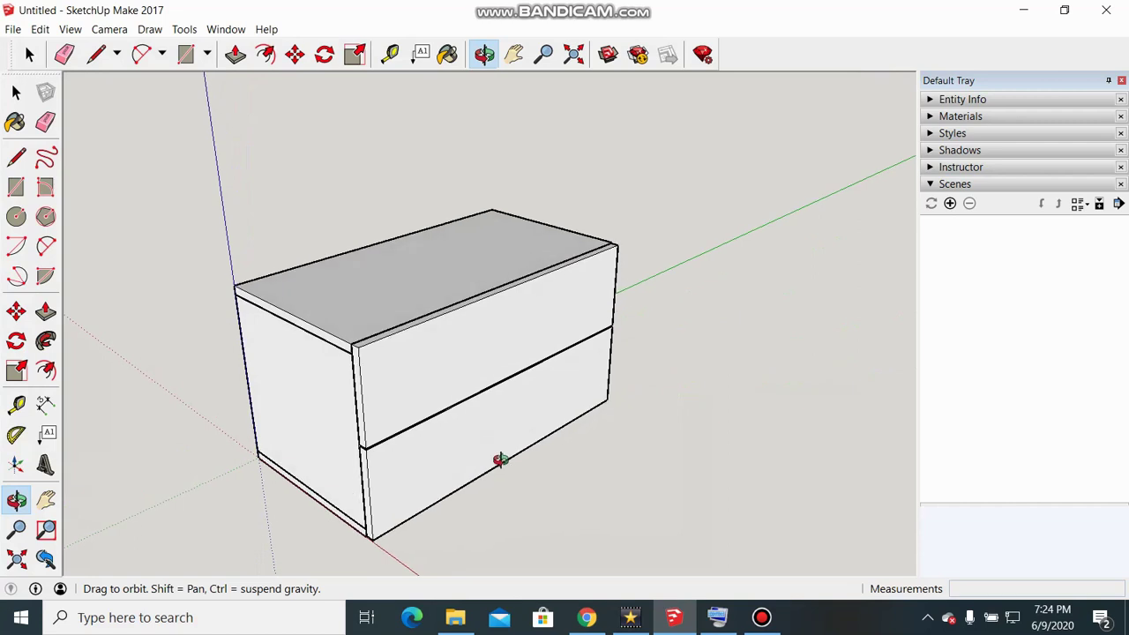
Step: Place the downloaded drawer handle component on the upper drawer front
scroll(529, 349, up, 1)
scroll(517, 340, up, 2)
scroll(494, 356, up, 2)
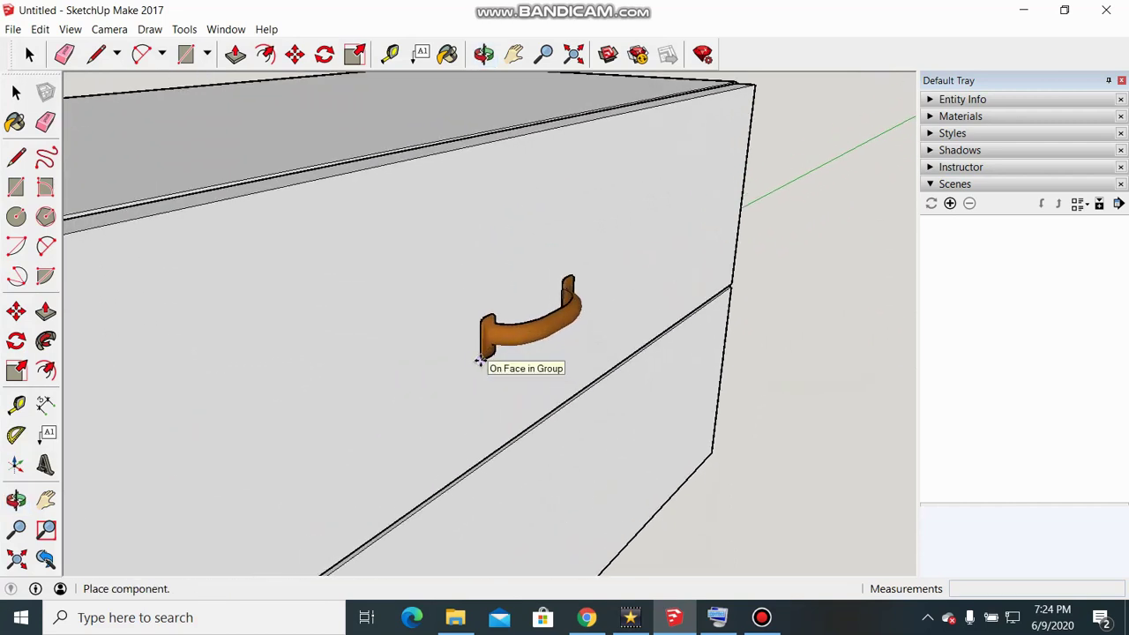
click(430, 316)
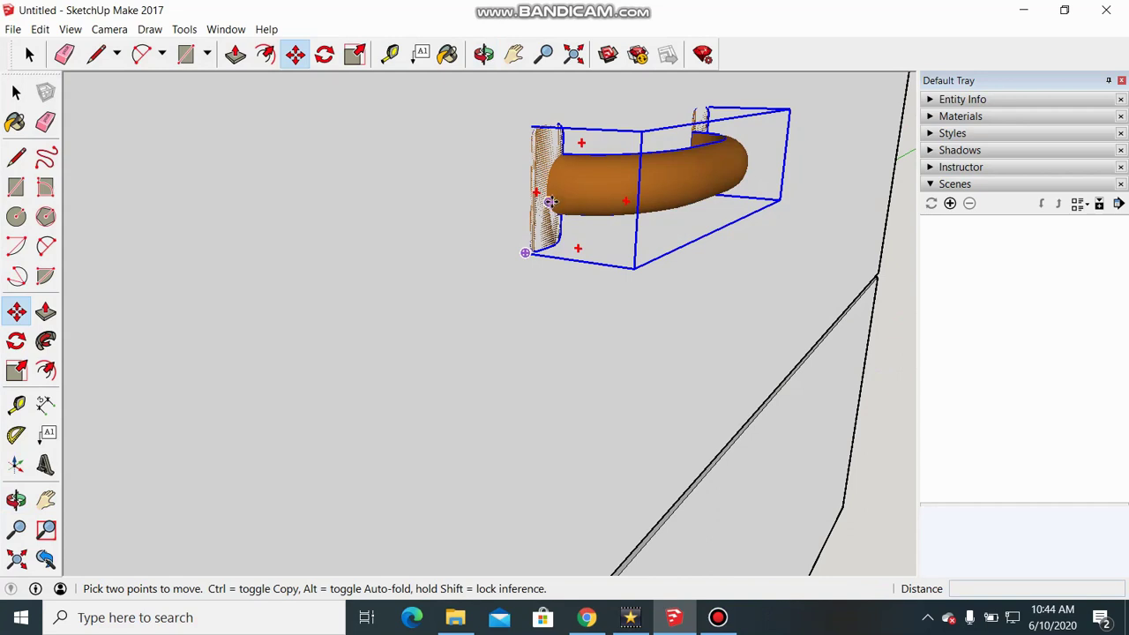
Step: Move the handle from its midpoint to a new position near the drawer's top edge
click(549, 202)
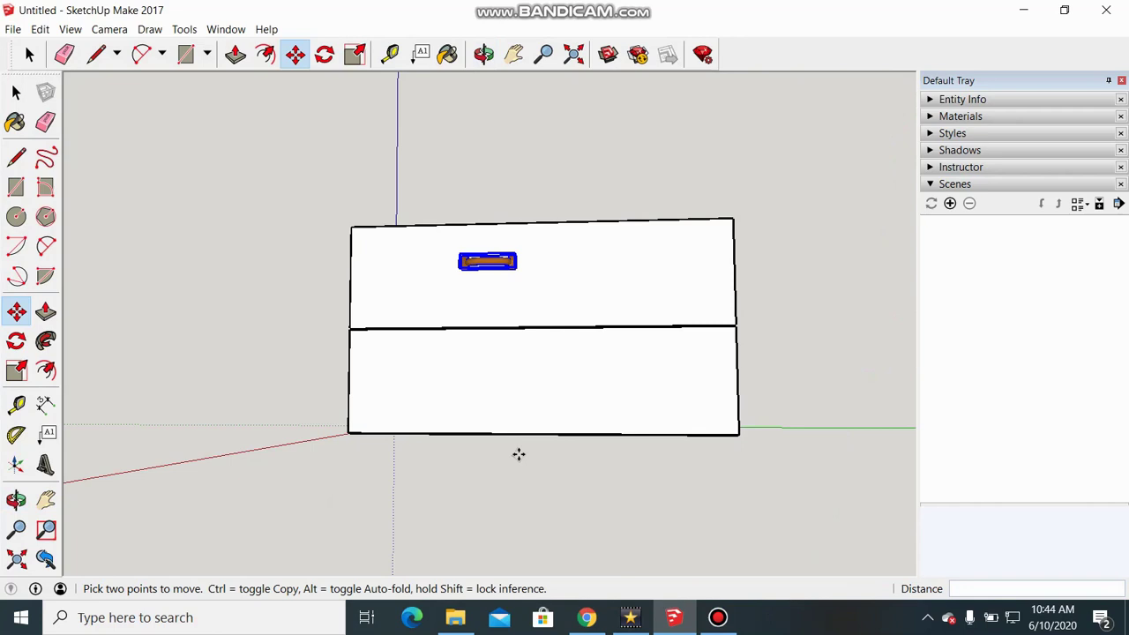
scroll(510, 326, up, 2)
middle_drag(497, 305, 482, 299)
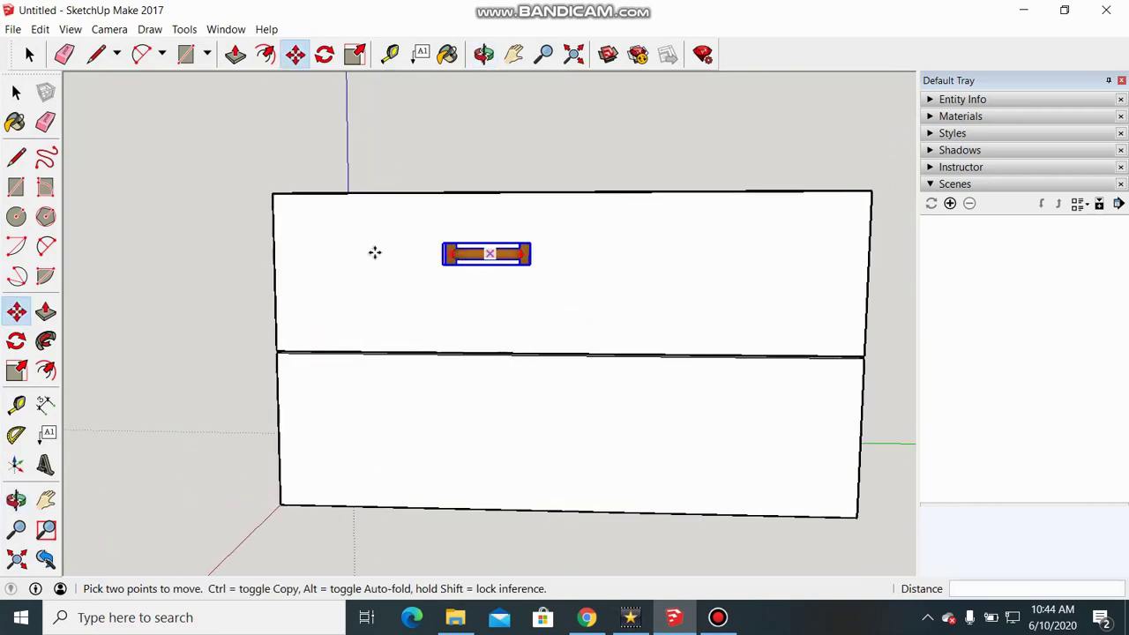
mouse_move(504, 423)
middle_down()
mouse_move(550, 507)
mouse_move(658, 537)
middle_up()
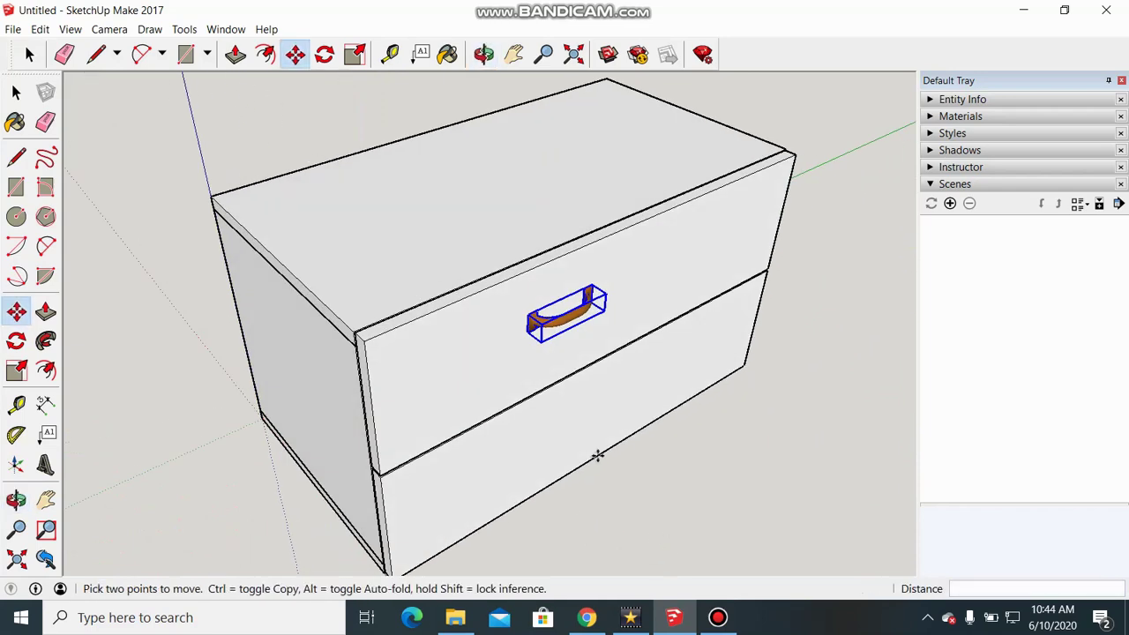
scroll(575, 353, up, 3)
scroll(572, 324, up, 2)
mouse_move(572, 324)
middle_down()
mouse_move(670, 297)
mouse_move(550, 212)
mouse_move(551, 258)
middle_up()
scroll(591, 240, up, 3)
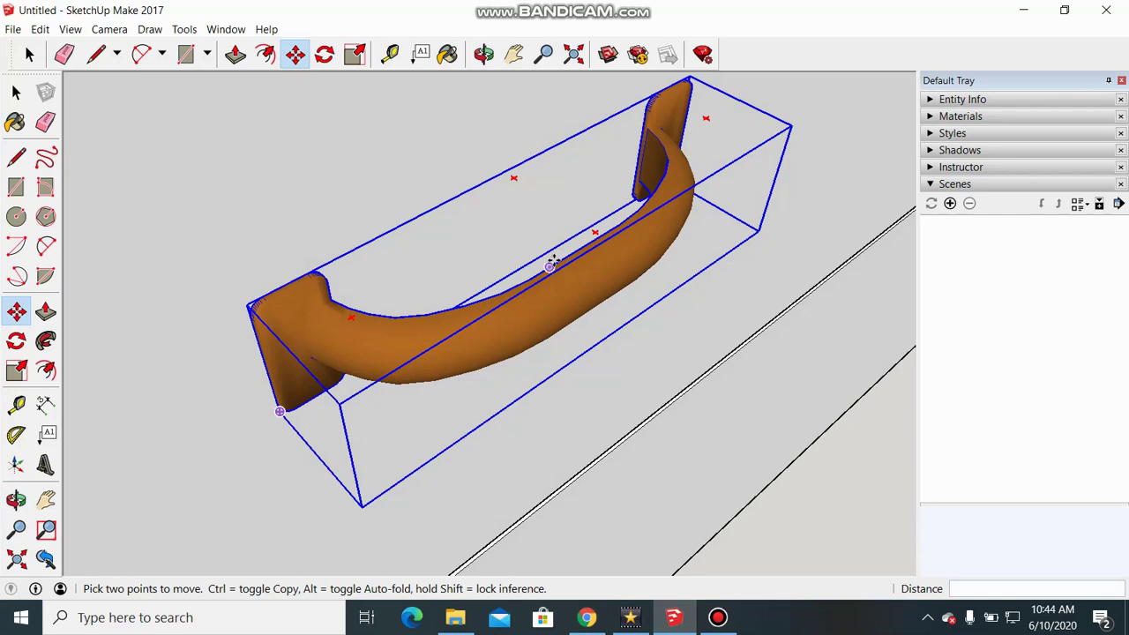
scroll(552, 263, up, 3)
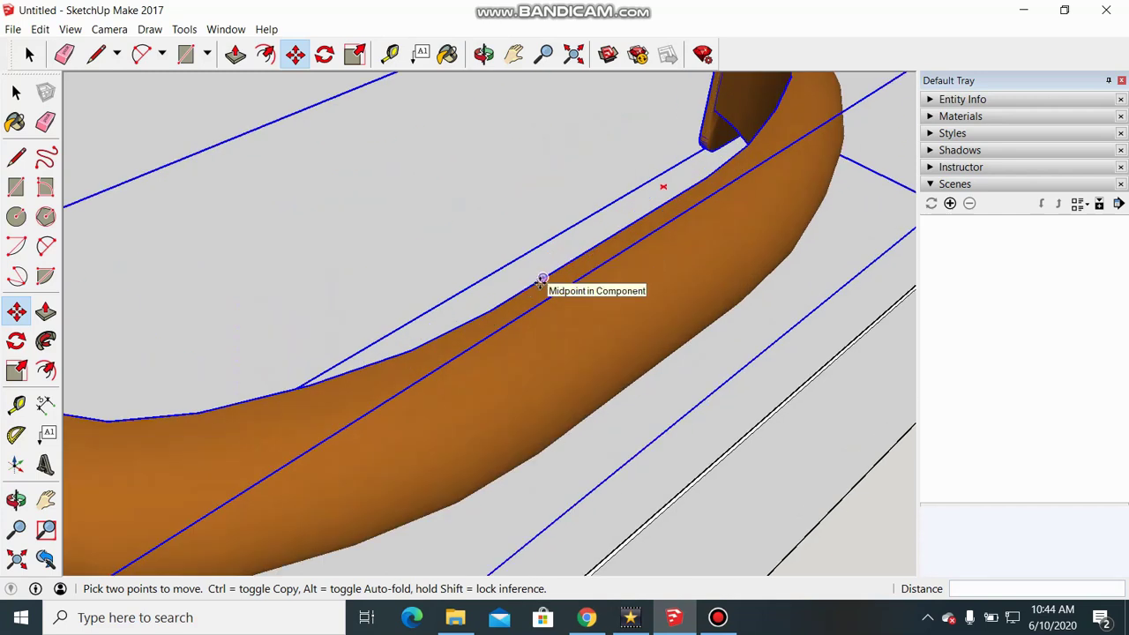
click(542, 281)
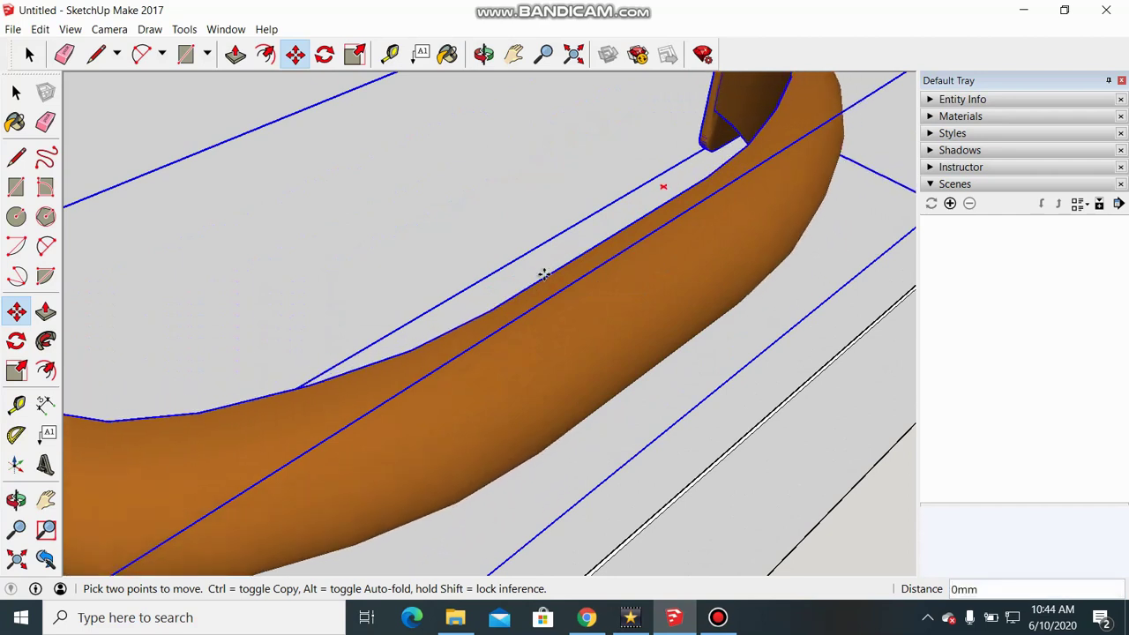
scroll(549, 279, down, 5)
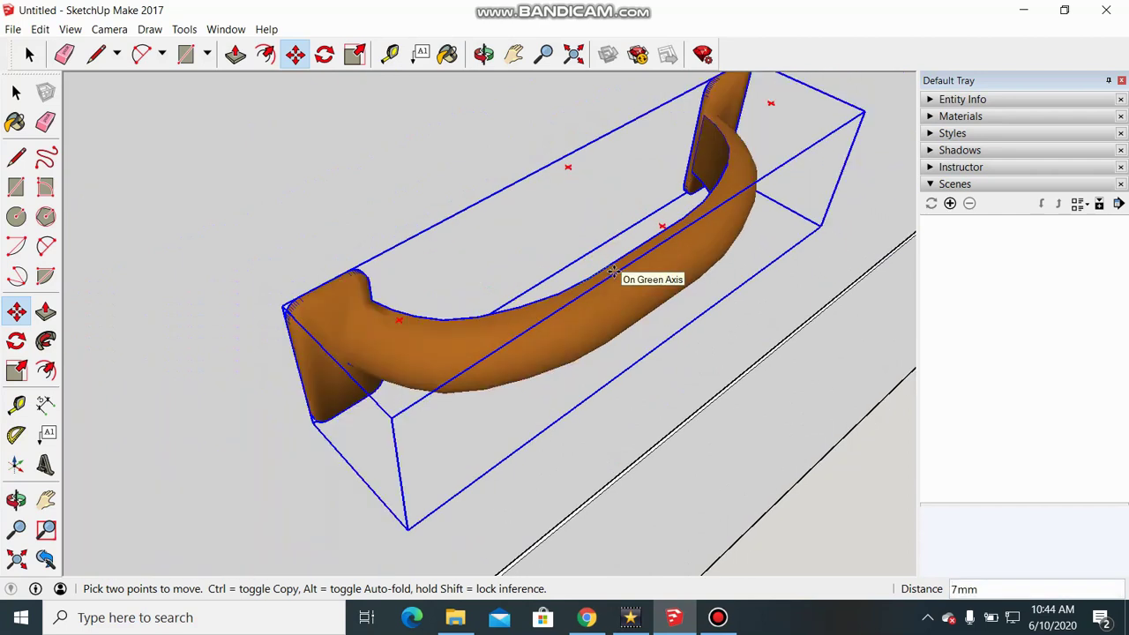
scroll(612, 229, down, 2)
scroll(630, 182, down, 2)
scroll(530, 243, down, 2)
scroll(559, 176, down, 1)
scroll(557, 171, down, 1)
scroll(554, 173, down, 2)
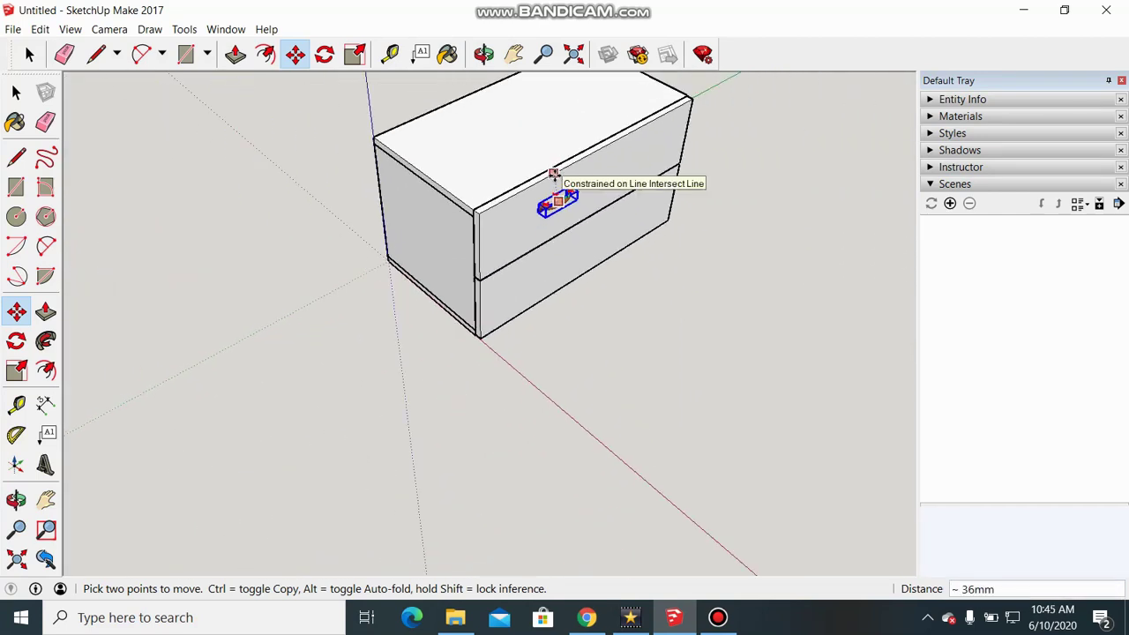
scroll(600, 155, up, 3)
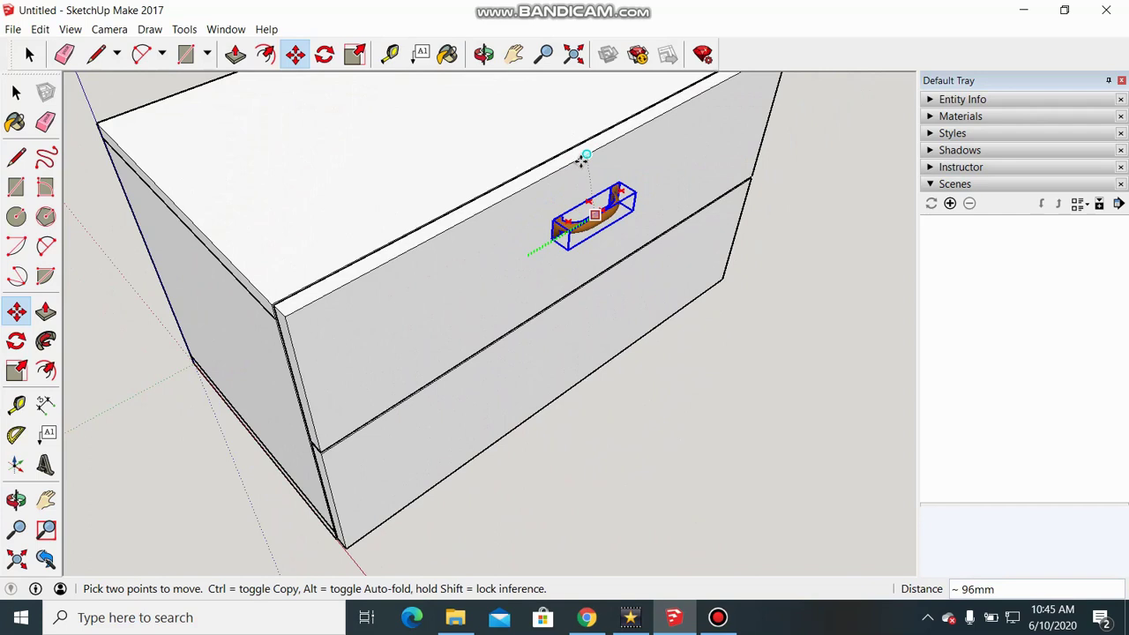
click(581, 160)
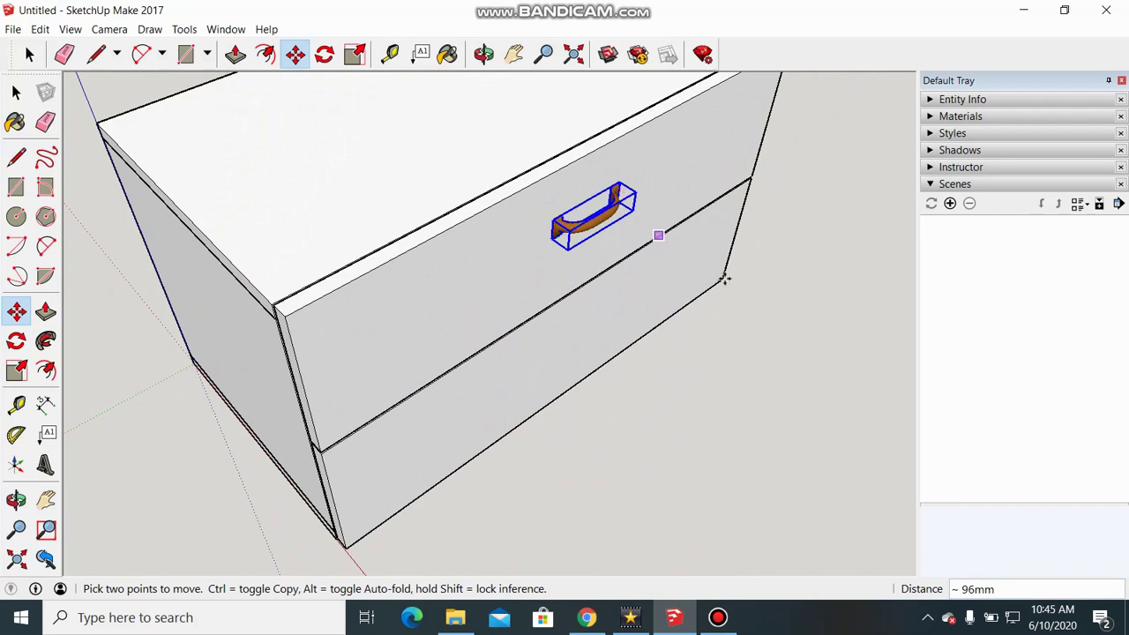
Step: Reposition the handle by its end so it sits centred across the upper drawer front
middle_drag(682, 416, 522, 232)
scroll(557, 214, down, 2)
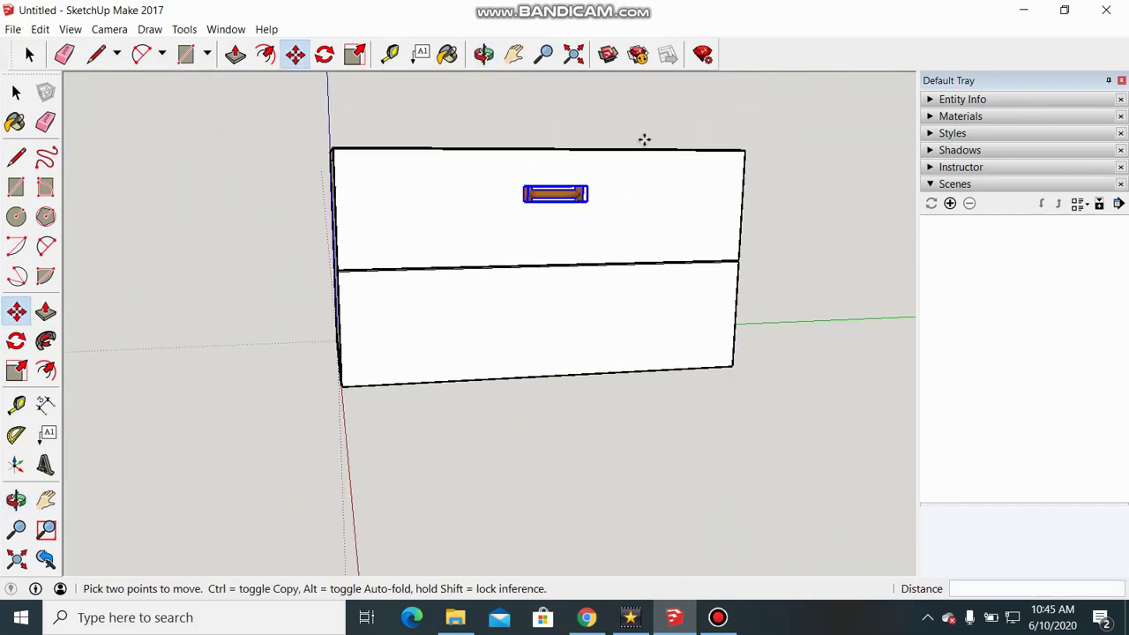
scroll(644, 139, up, 3)
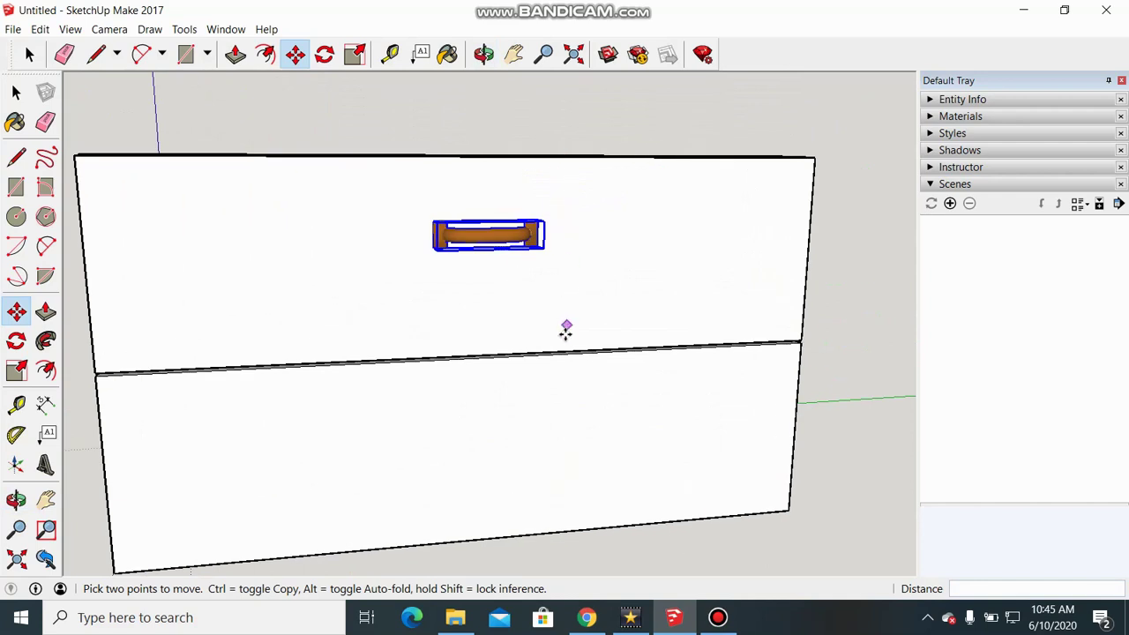
middle_drag(597, 278, 494, 273)
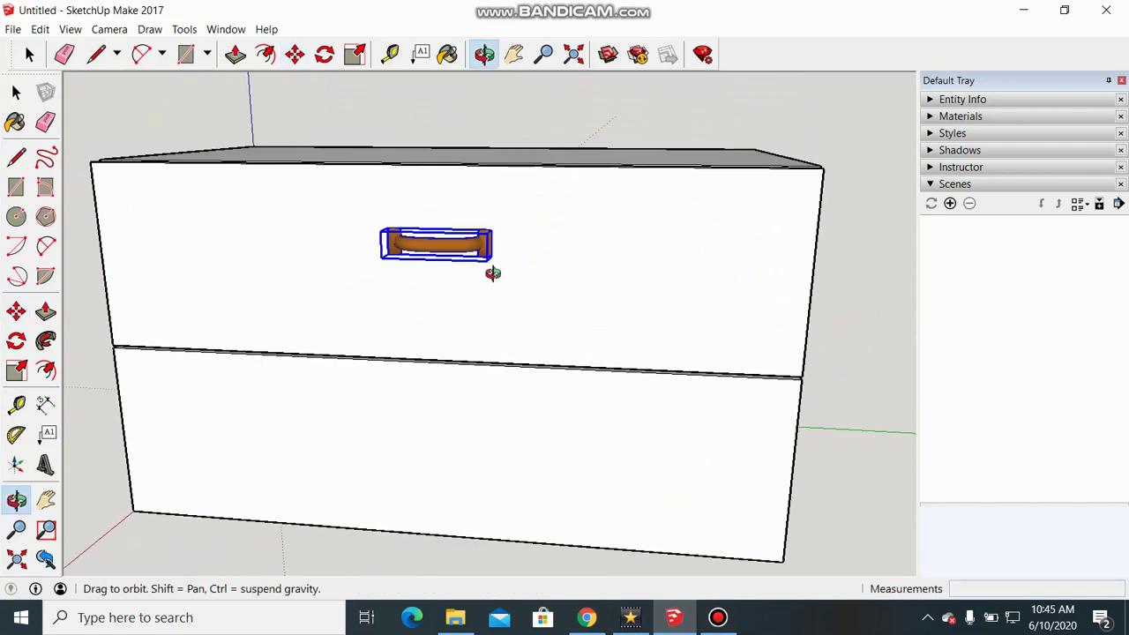
scroll(508, 212, up, 5)
scroll(513, 196, up, 2)
scroll(513, 243, up, 2)
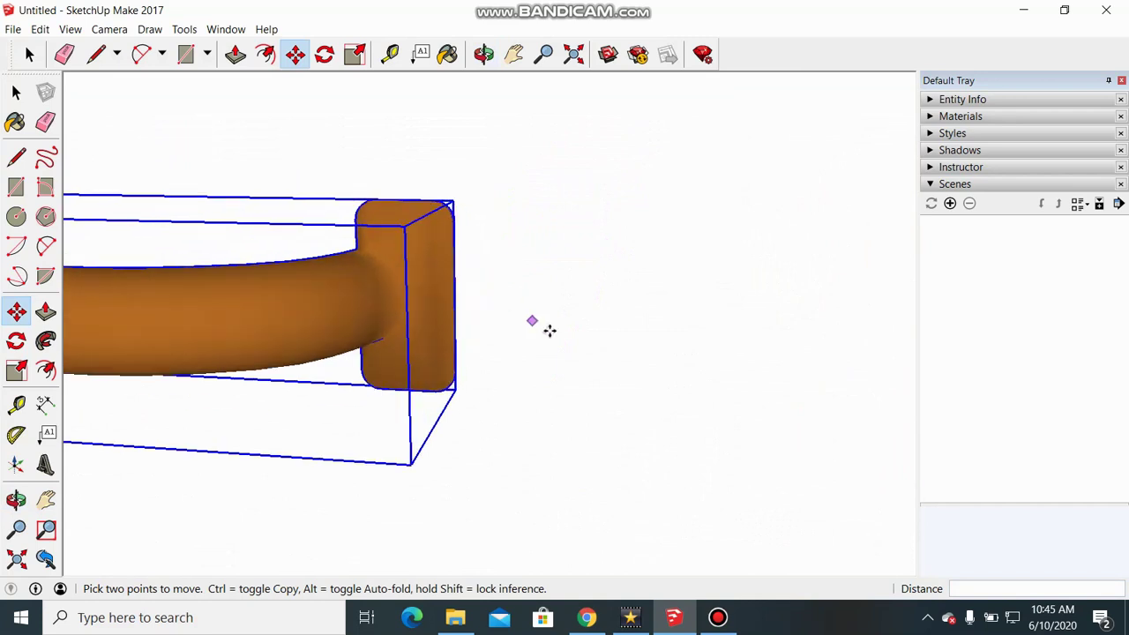
middle_drag(547, 330, 479, 281)
scroll(480, 278, up, 2)
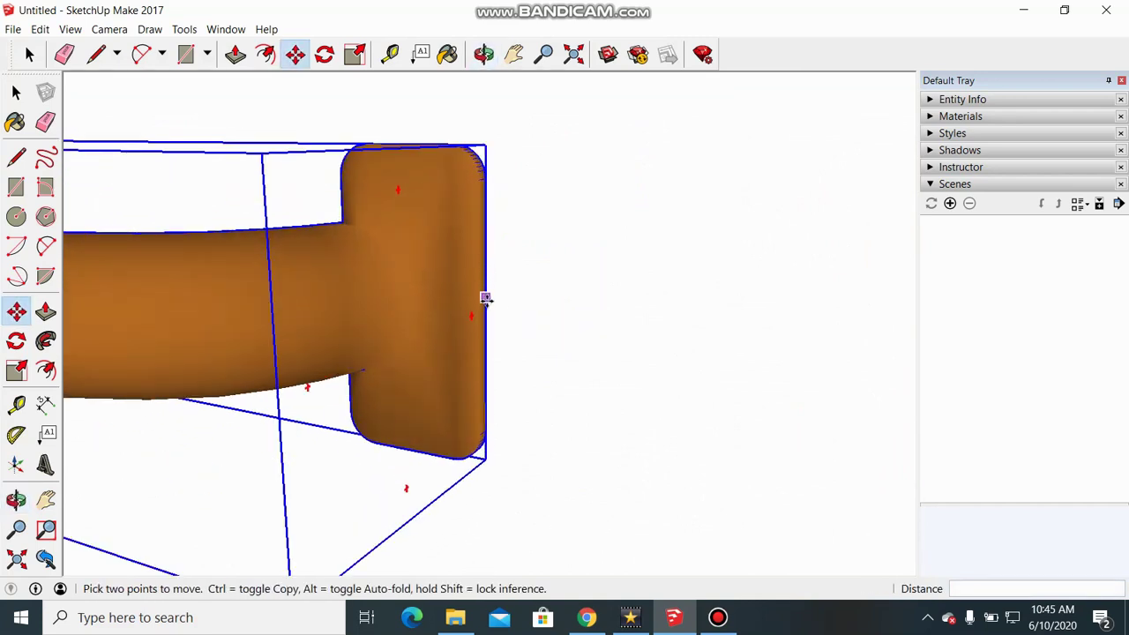
click(487, 304)
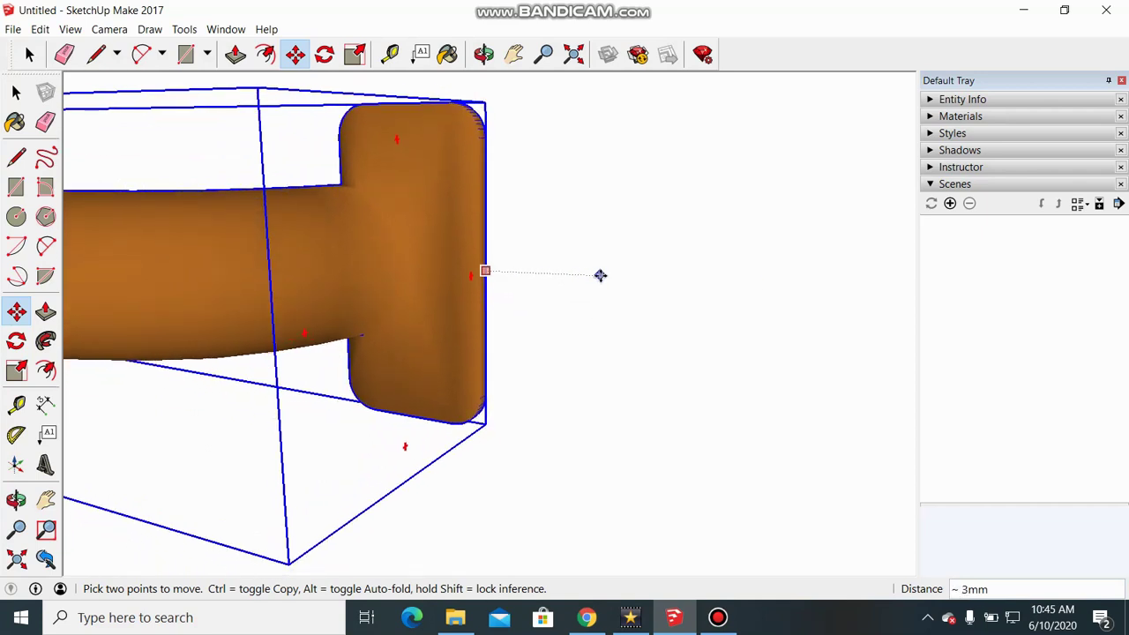
scroll(600, 274, down, 2)
scroll(599, 274, down, 2)
scroll(600, 276, down, 2)
scroll(600, 276, down, 2)
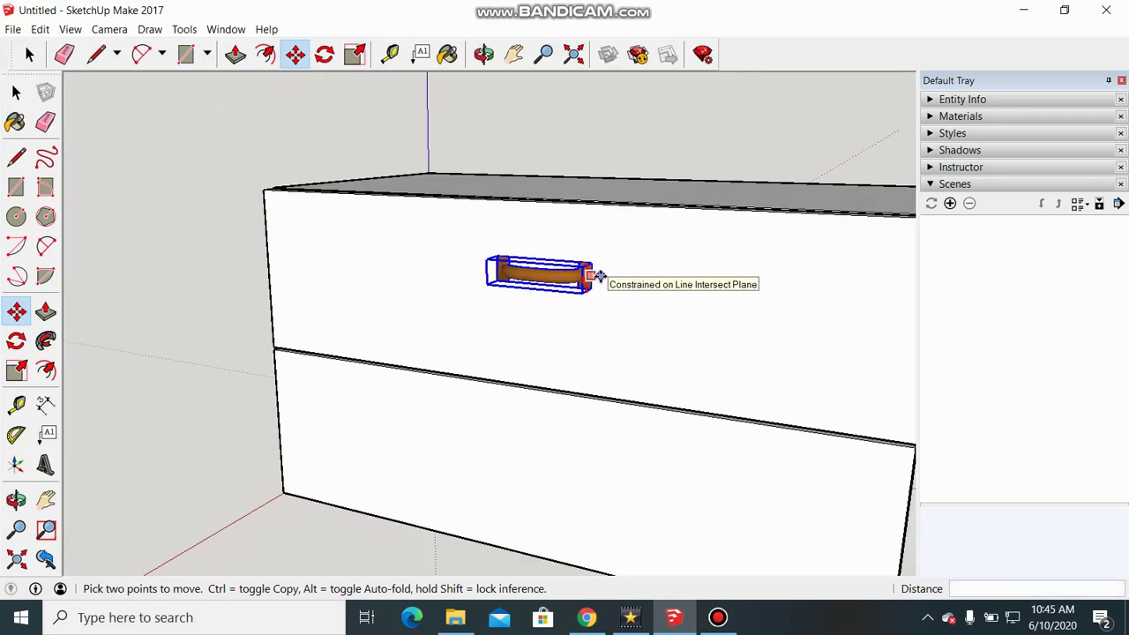
scroll(600, 276, down, 1)
scroll(755, 302, up, 2)
scroll(760, 291, up, 2)
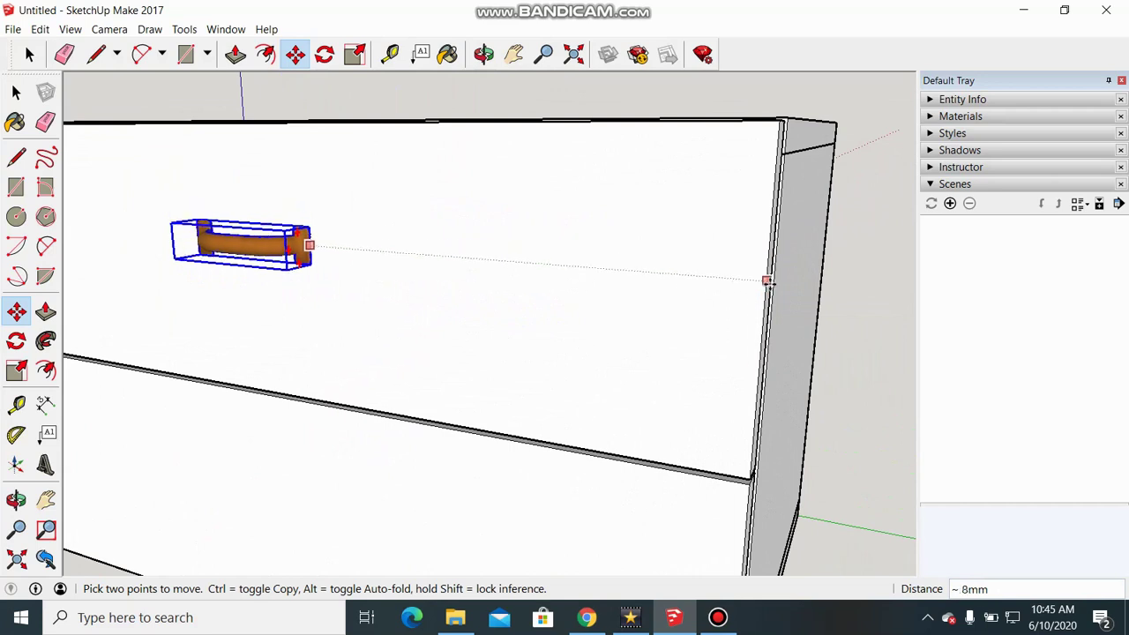
scroll(729, 319, down, 2)
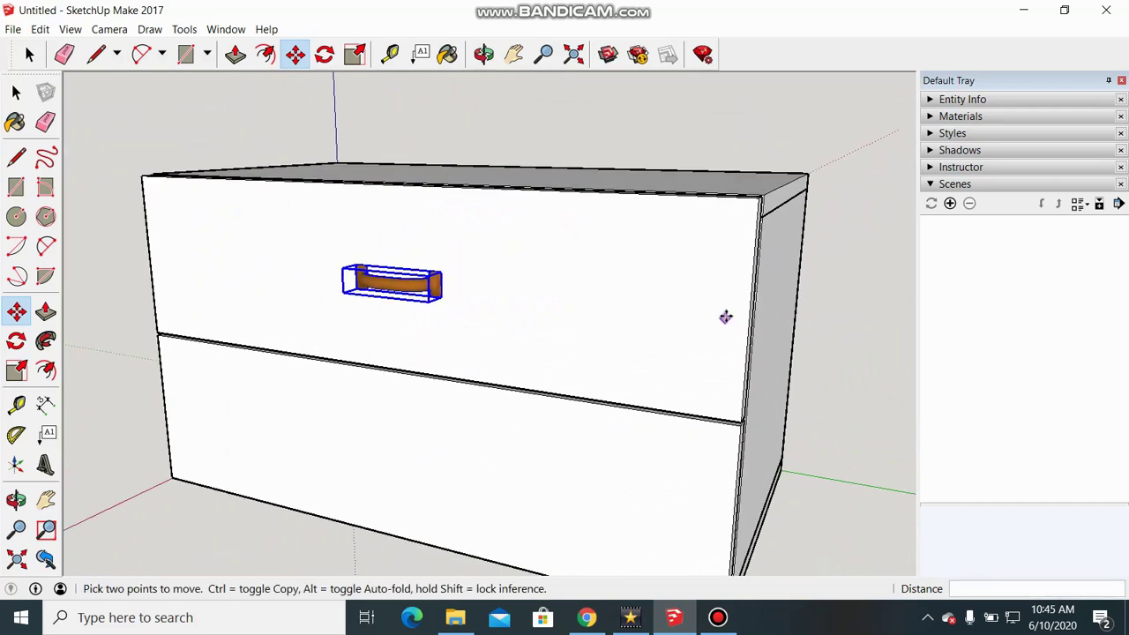
scroll(726, 318, down, 2)
scroll(726, 318, down, 1)
middle_drag(520, 446, 693, 396)
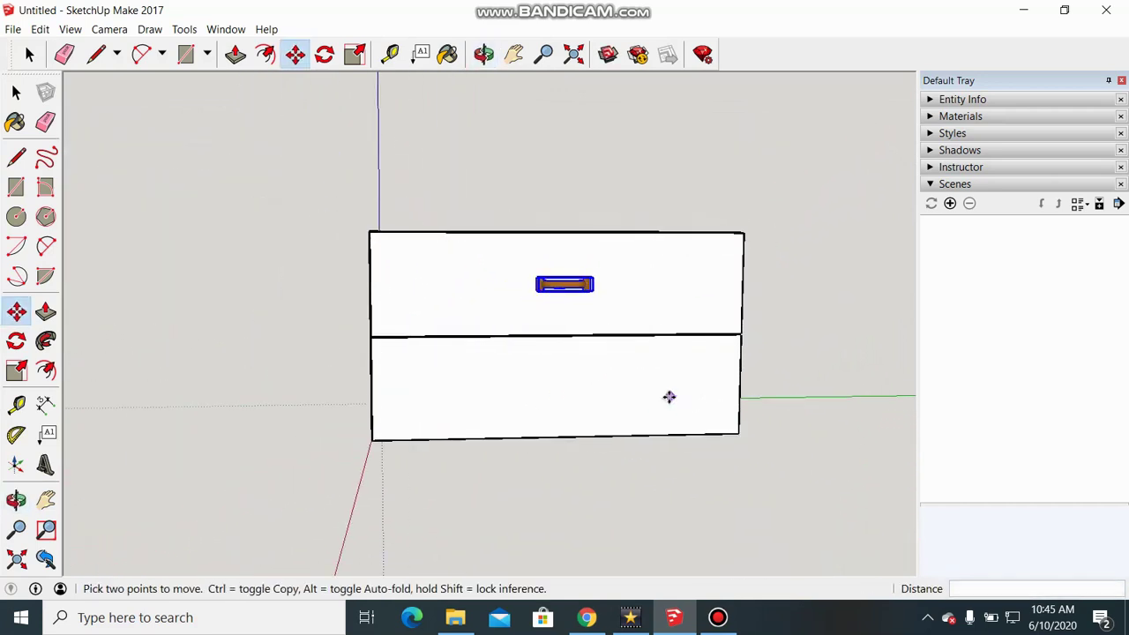
Step: Deselect the handle and orbit to a face-on view of the cabinet
key(space)
click(590, 490)
scroll(663, 490, up, 1)
scroll(672, 472, down, 1)
mouse_move(673, 472)
middle_down()
mouse_move(641, 501)
mouse_move(548, 354)
middle_up()
scroll(548, 354, up, 2)
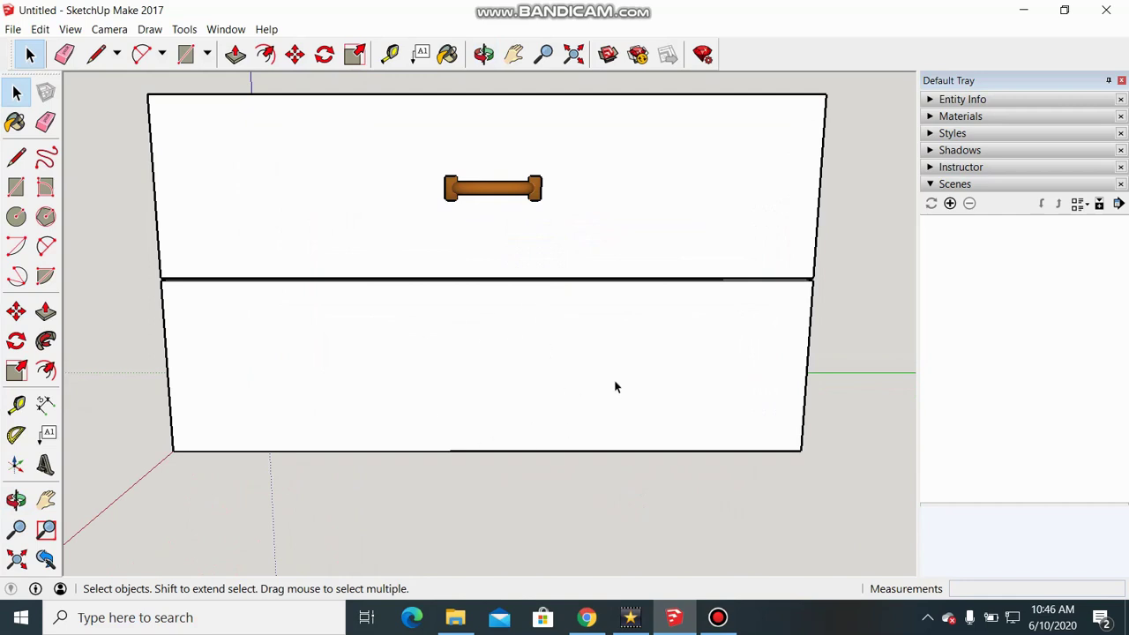
middle_drag(616, 387, 536, 362)
scroll(525, 222, up, 3)
Step: Move the top-drawer handle lower so it is centred on the drawer front
click(503, 213)
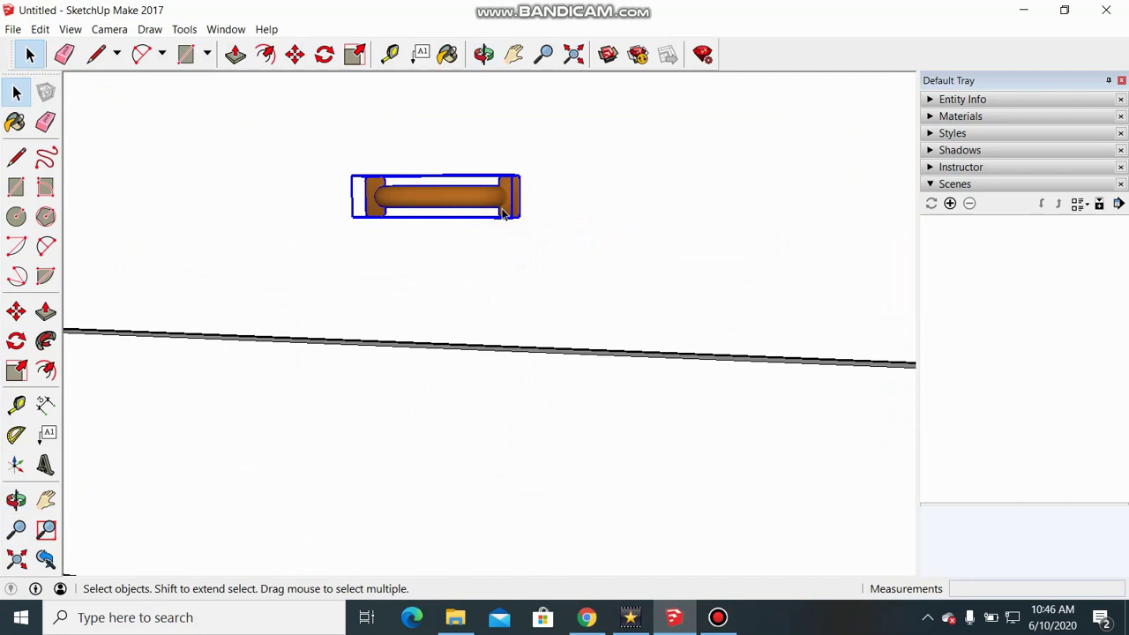
key(m)
middle_drag(503, 213, 529, 330)
scroll(529, 330, down, 1)
scroll(530, 330, down, 1)
scroll(529, 330, down, 2)
scroll(530, 321, up, 2)
scroll(532, 312, up, 1)
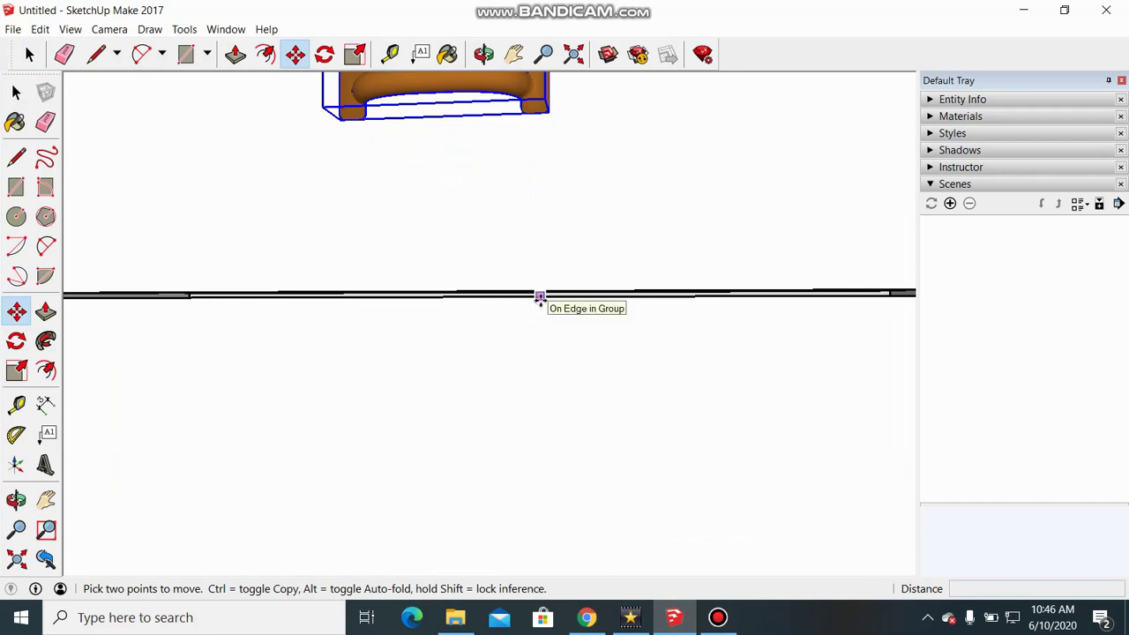
click(540, 298)
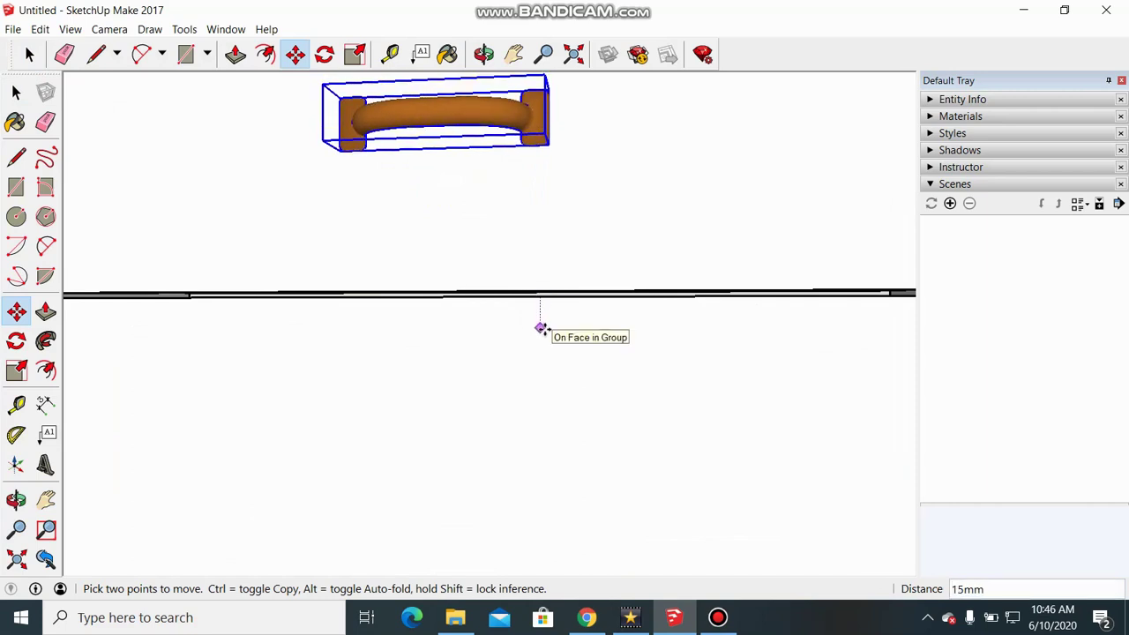
click(545, 355)
scroll(545, 355, down, 2)
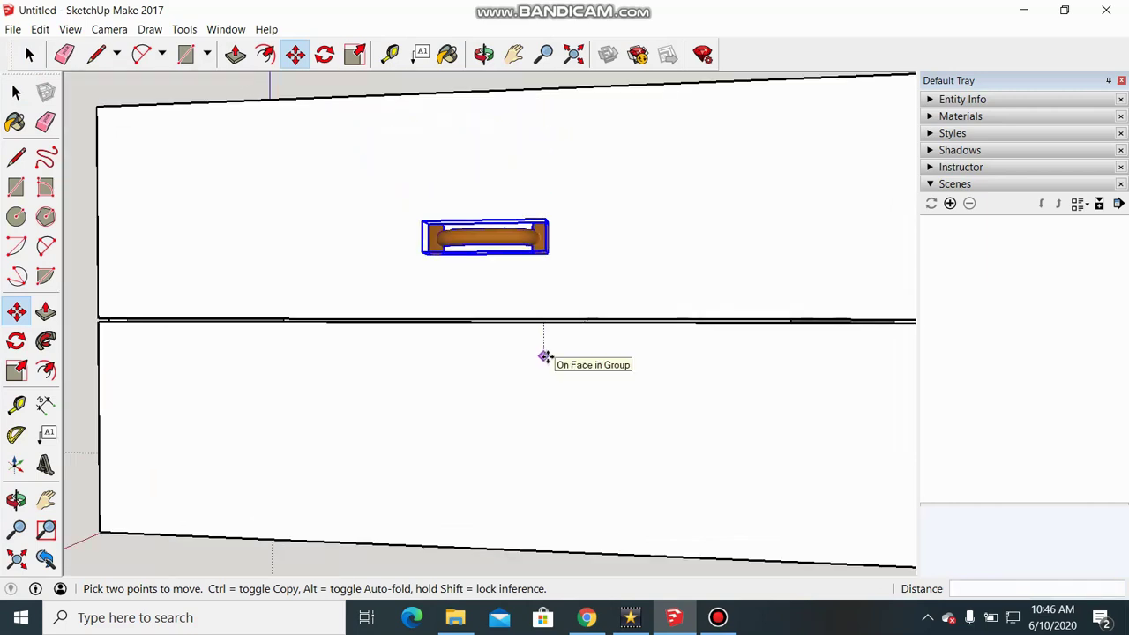
click(544, 356)
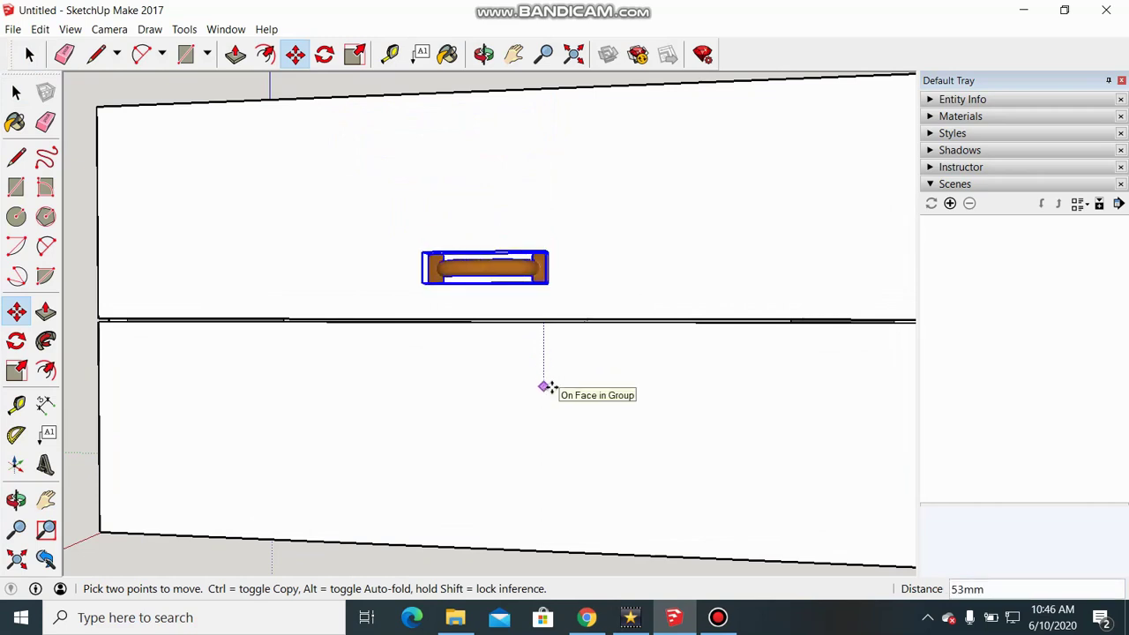
scroll(546, 388, up, 2)
scroll(537, 386, up, 2)
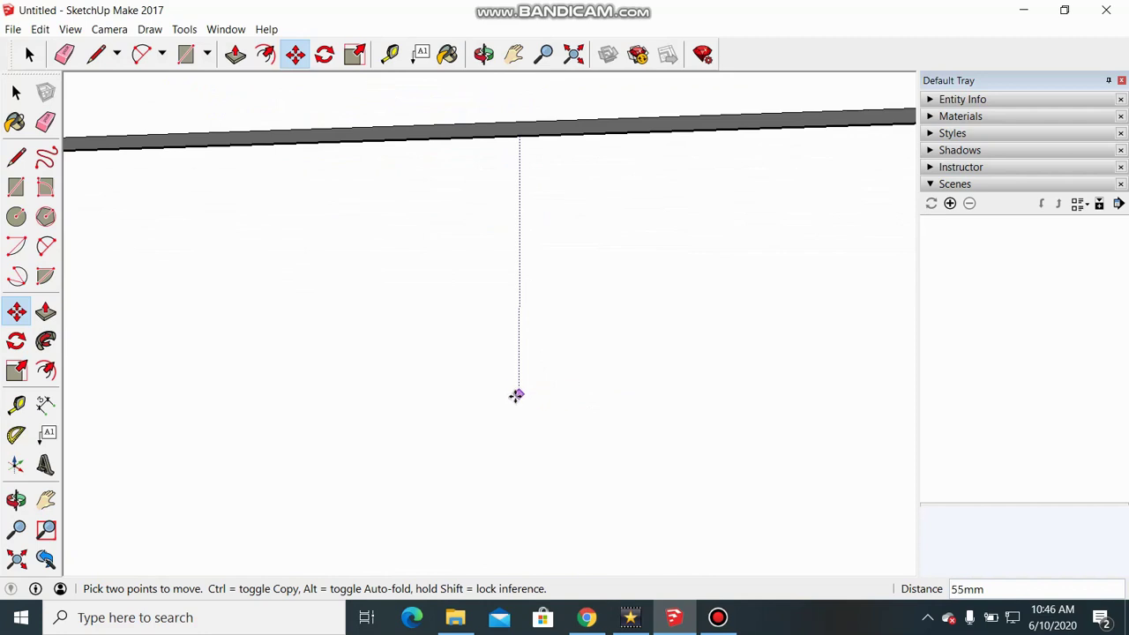
key(Escape)
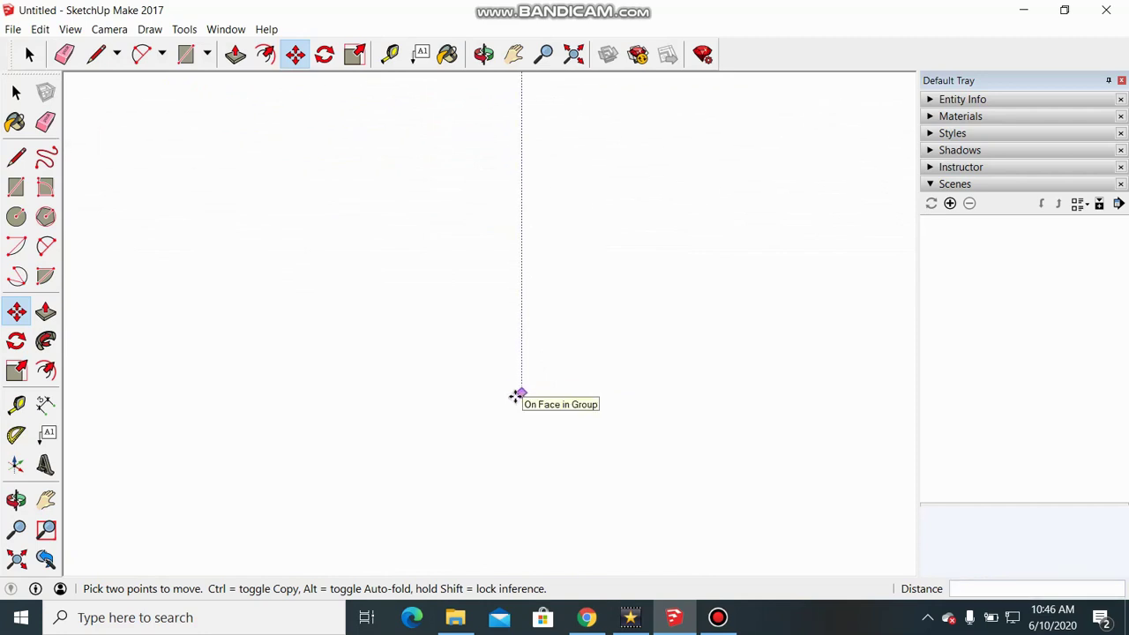
Step: Ctrl-copy the handle down onto the lower drawer front
scroll(516, 397, down, 1)
scroll(516, 397, down, 1)
scroll(516, 396, down, 1)
scroll(516, 396, down, 1)
click(516, 396)
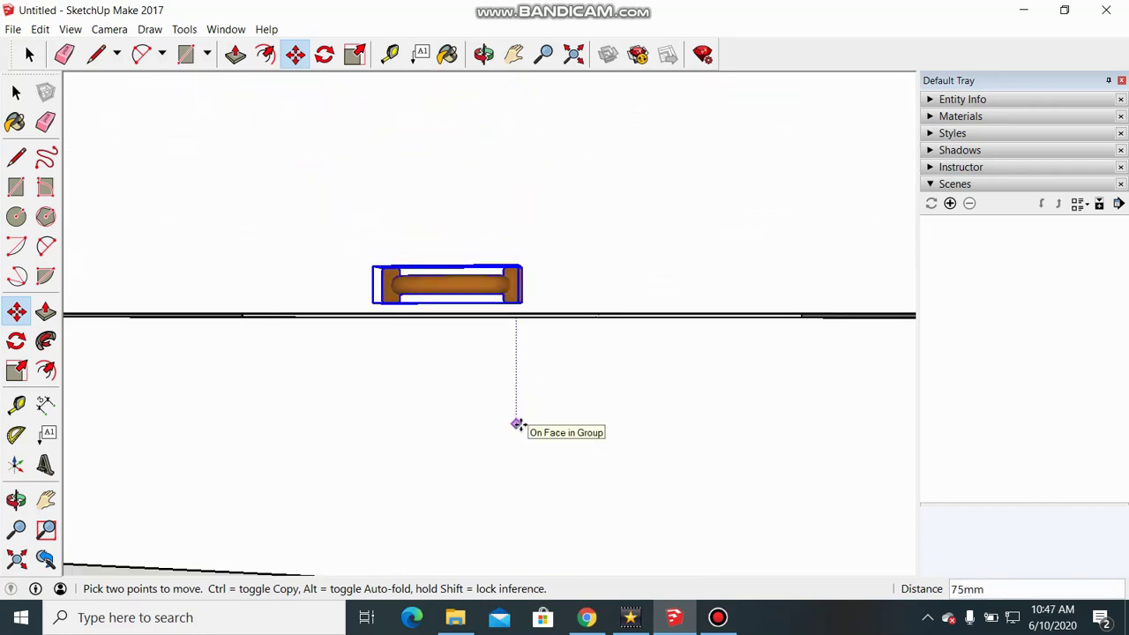
key(ctrl)
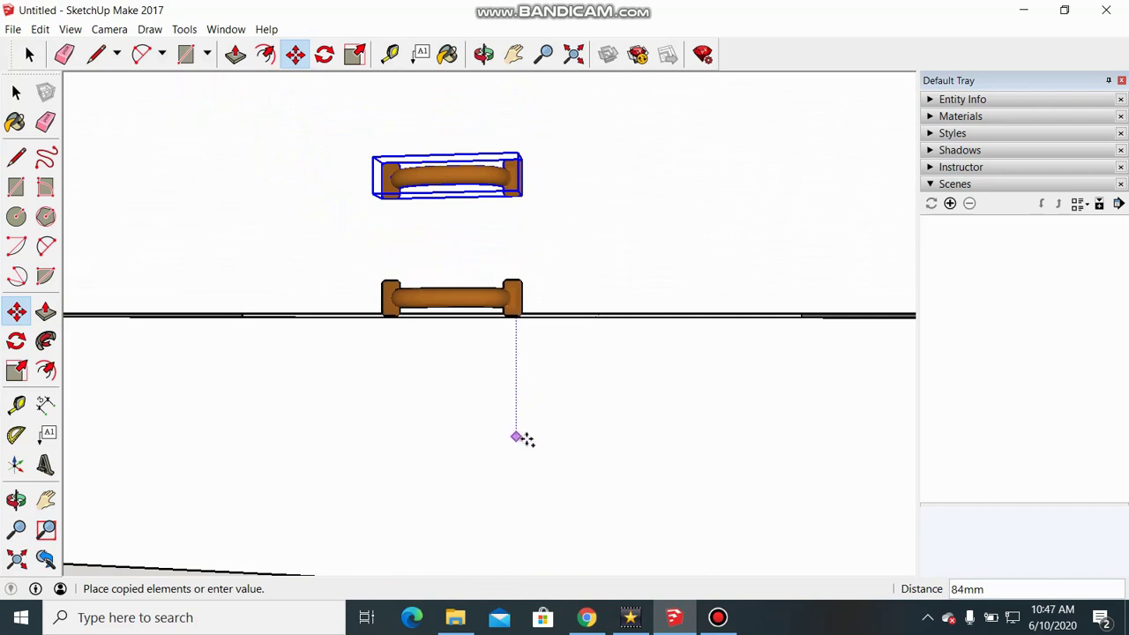
scroll(526, 443, down, 1)
scroll(526, 443, down, 1)
scroll(521, 444, down, 2)
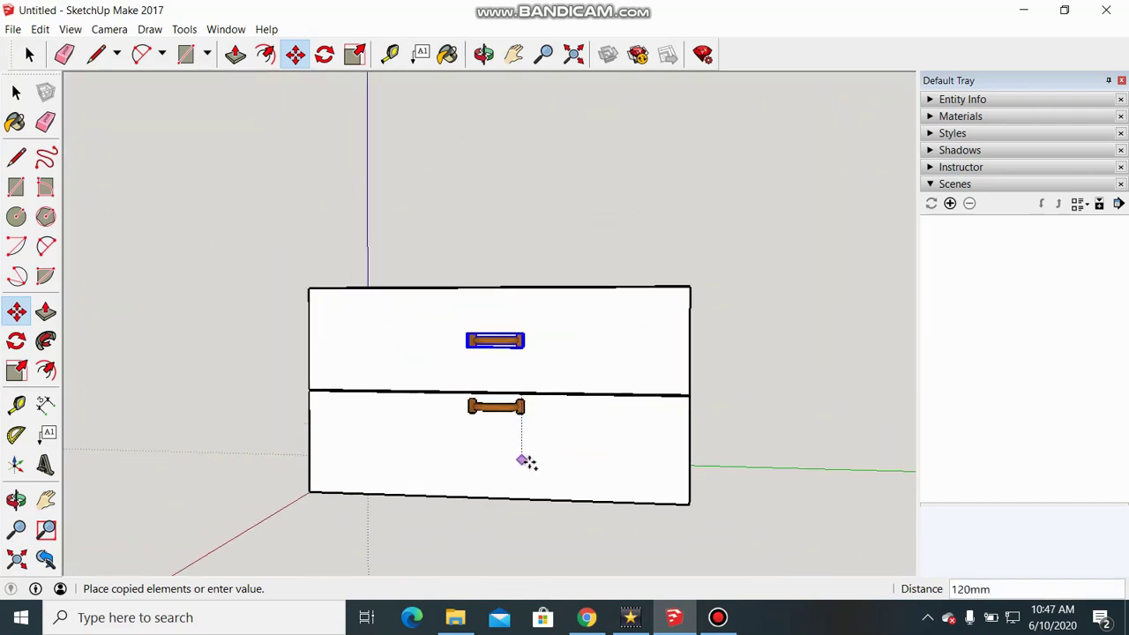
scroll(525, 468, up, 1)
scroll(524, 478, up, 2)
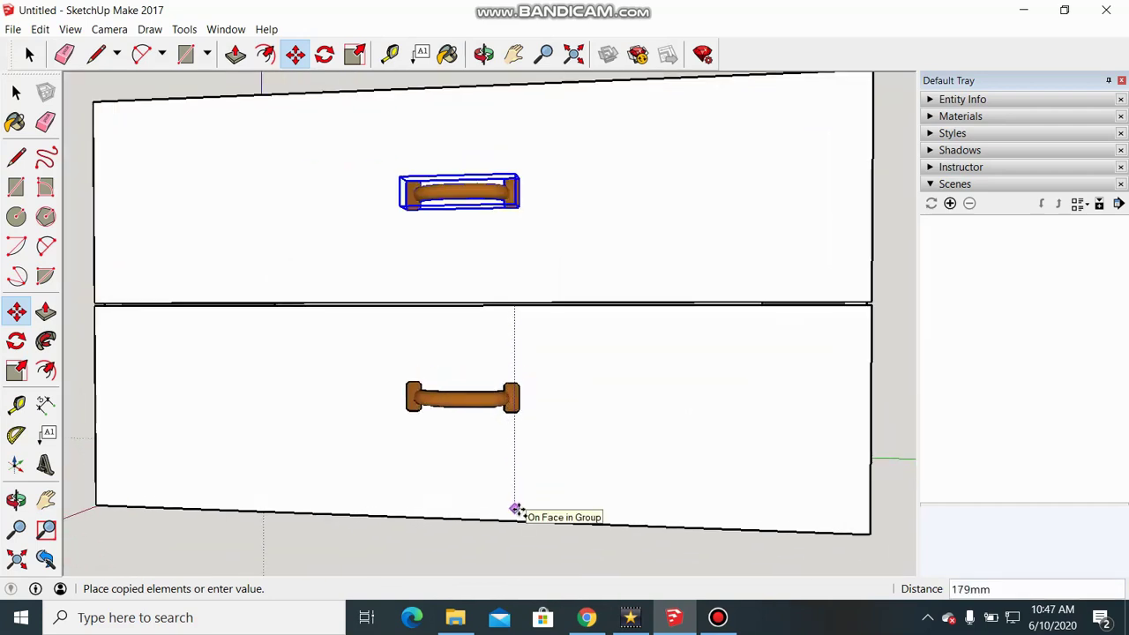
scroll(516, 509, up, 1)
scroll(515, 513, up, 3)
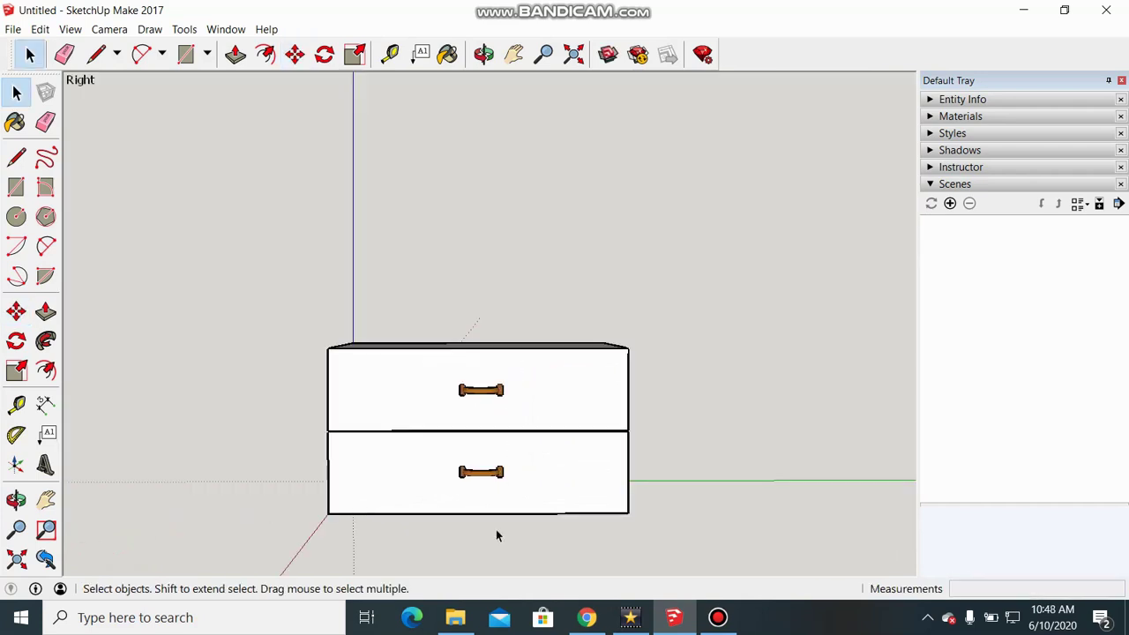
key(o)
drag(597, 542, 452, 534)
key(space)
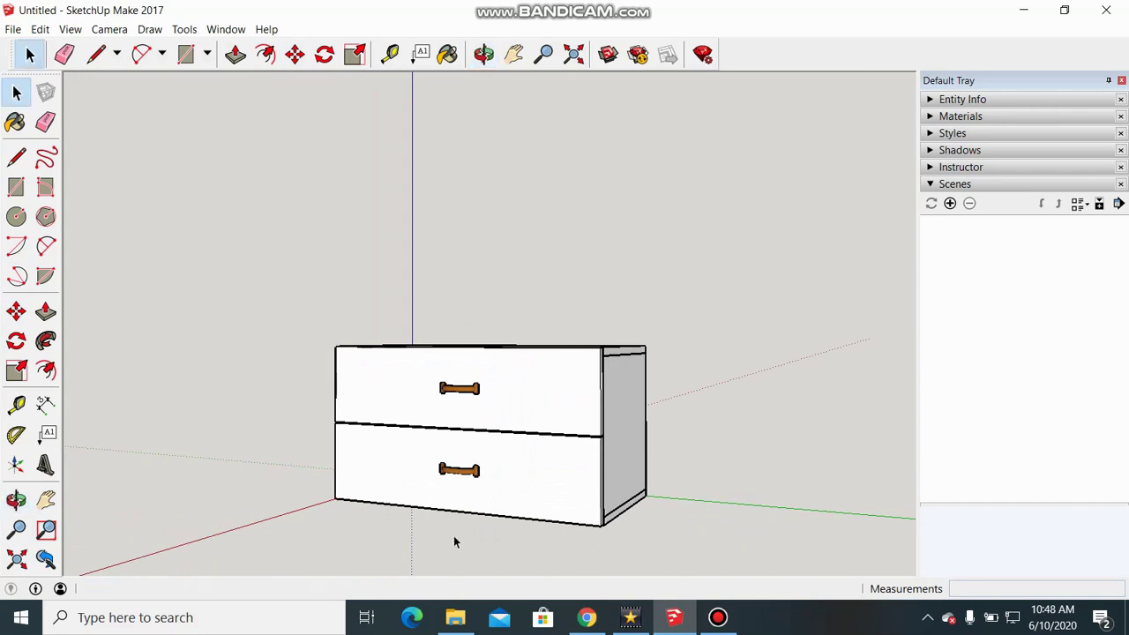
scroll(453, 535, up, 3)
key(o)
mouse_move(392, 529)
mouse_down()
mouse_move(618, 497)
mouse_move(737, 513)
mouse_move(517, 555)
mouse_up()
key(space)
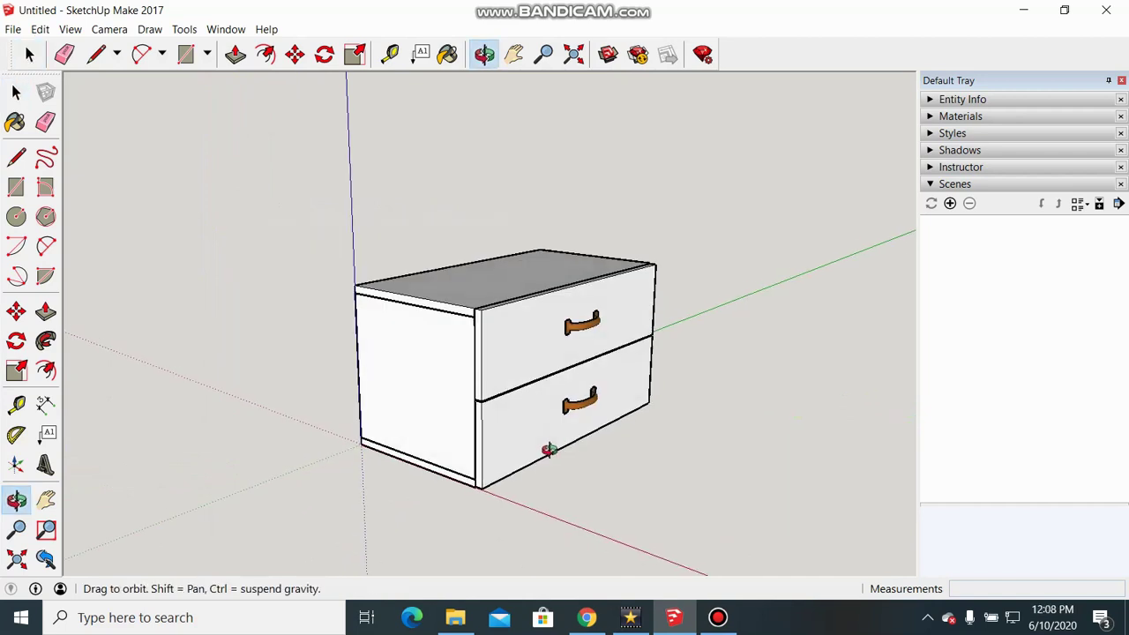
drag(548, 450, 554, 457)
key(space)
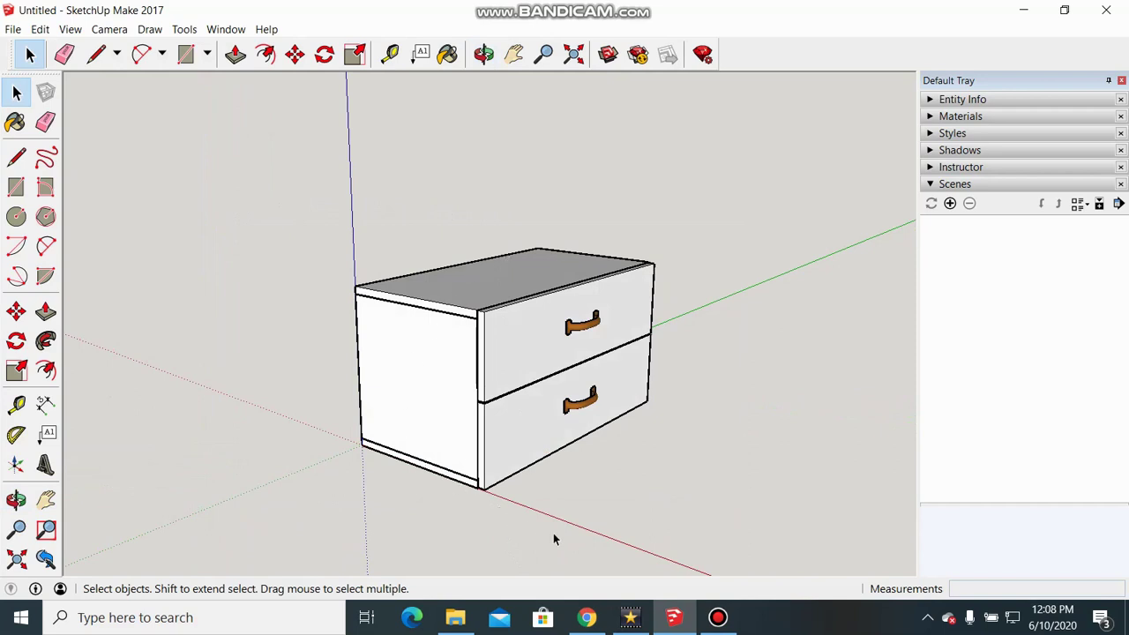
middle_drag(588, 521, 558, 447)
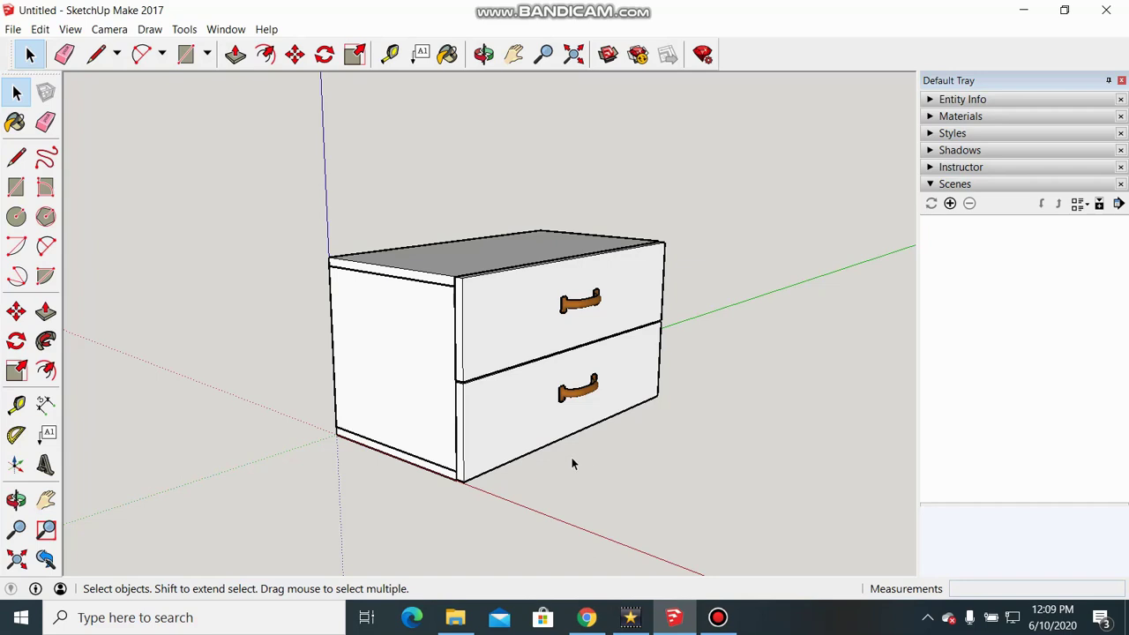
middle_drag(544, 474, 536, 464)
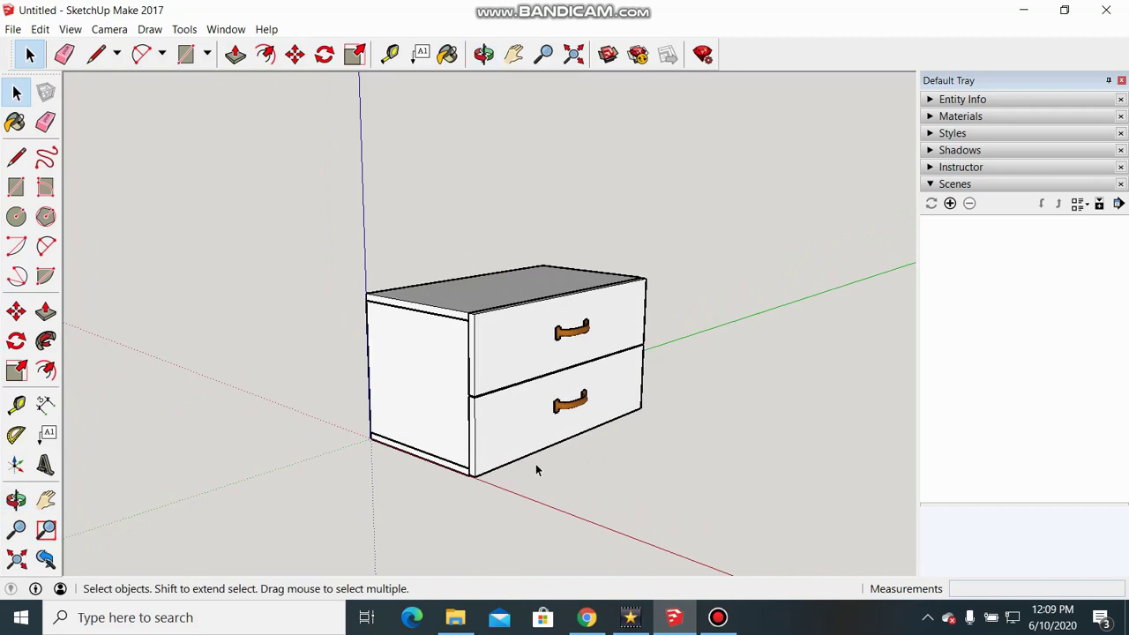
scroll(536, 464, up, 3)
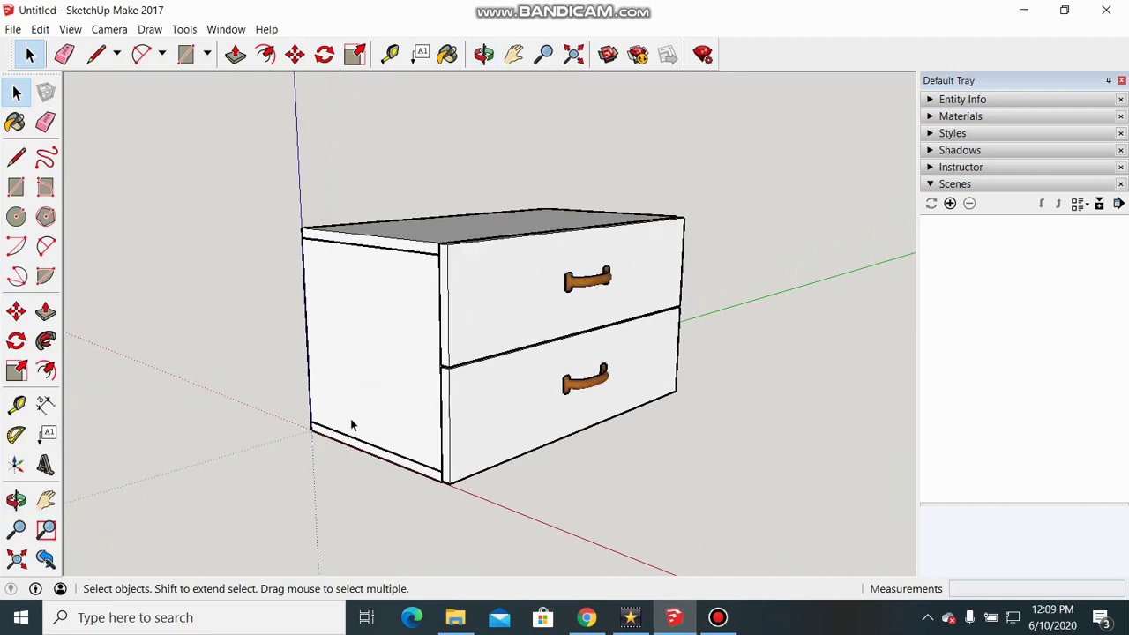
middle_drag(480, 521, 497, 520)
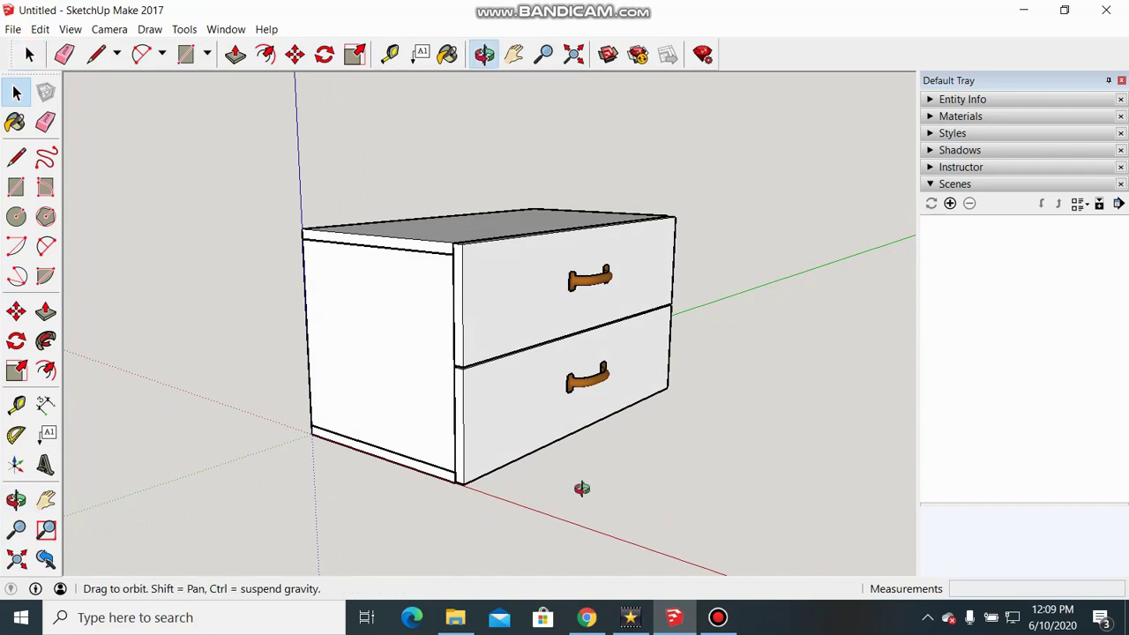
middle_drag(577, 486, 527, 518)
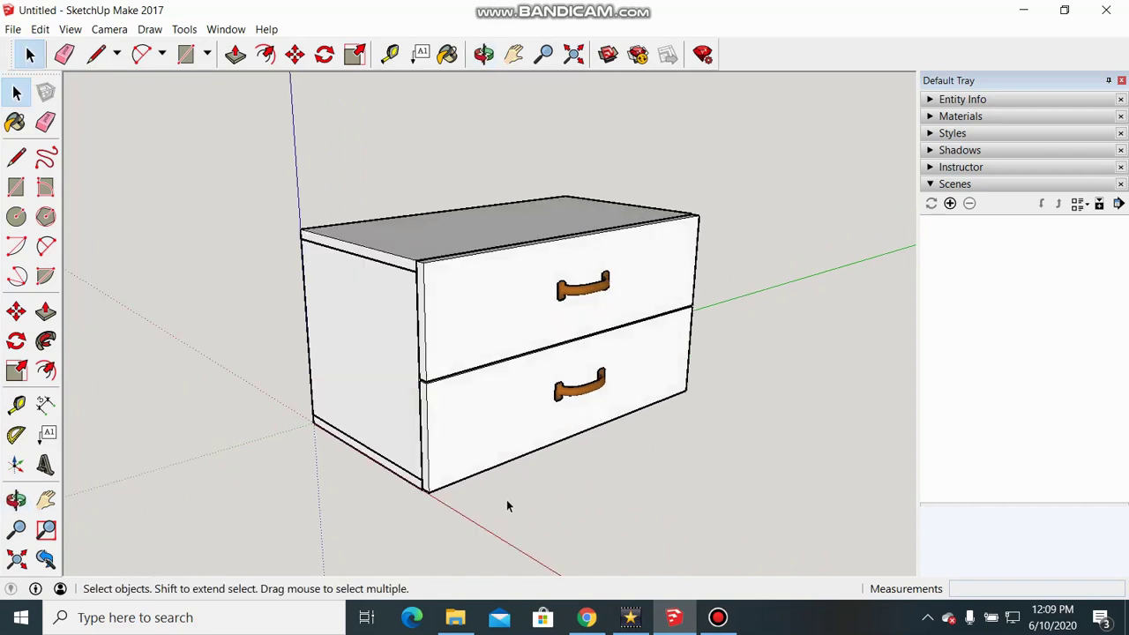
double_click(437, 226)
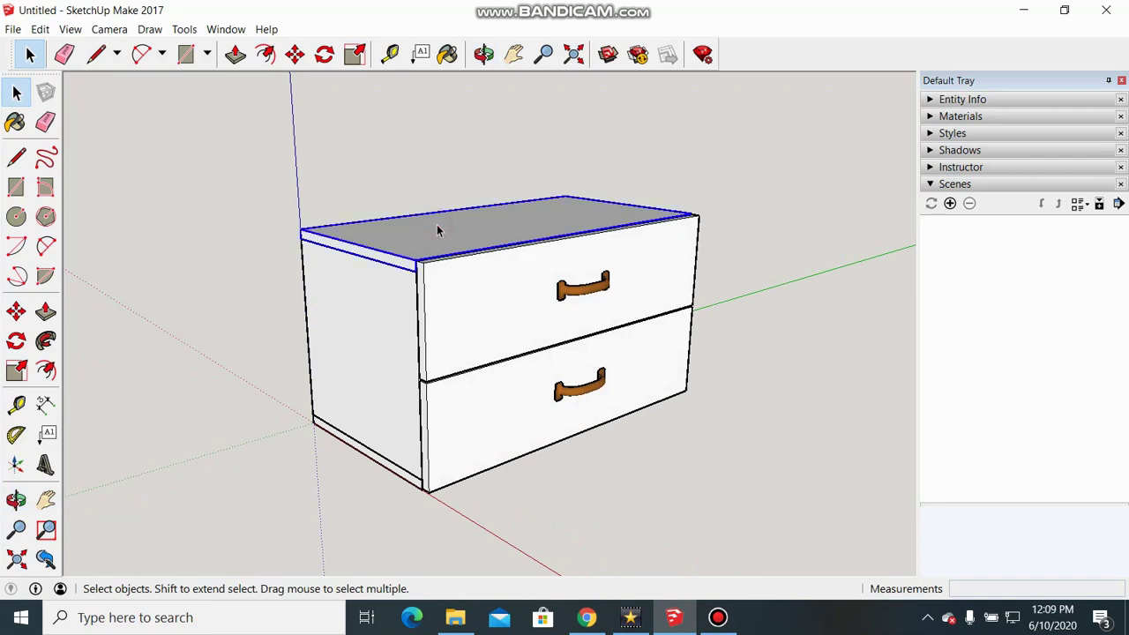
Step: Group the cabinet body pieces, including the side panel, into one group
shift+click(395, 328)
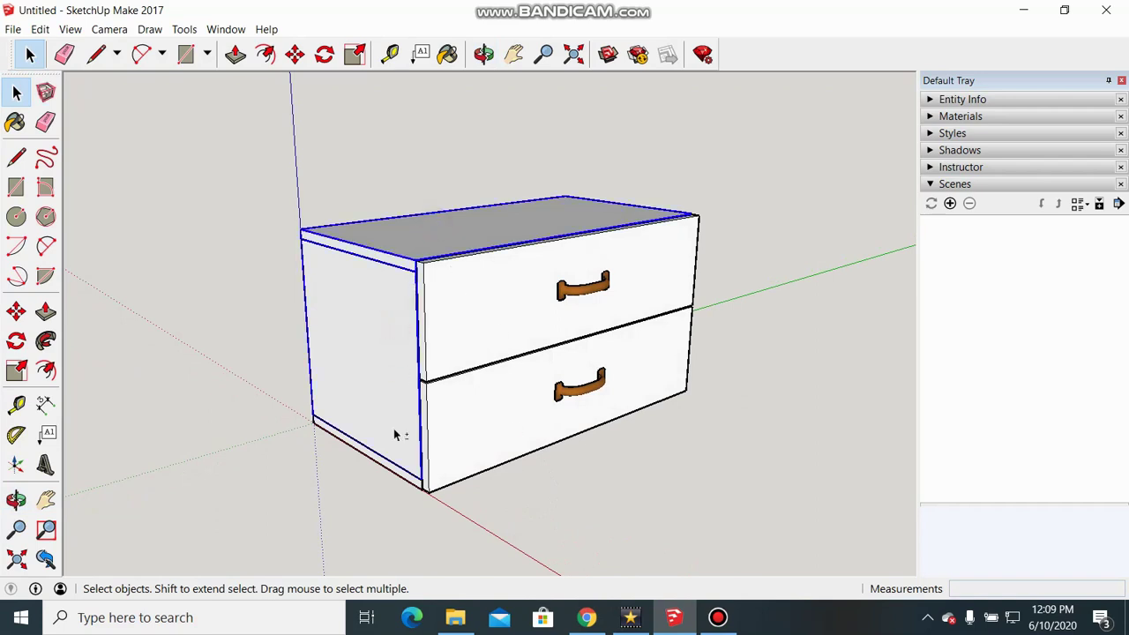
middle_drag(387, 482, 674, 405)
middle_drag(751, 409, 456, 396)
mouse_move(686, 465)
middle_down()
mouse_move(229, 403)
mouse_move(320, 433)
mouse_move(456, 447)
mouse_move(519, 399)
middle_up()
scroll(519, 399, up, 3)
scroll(567, 345, up, 2)
scroll(416, 243, down, 3)
scroll(503, 286, down, 2)
right_click(318, 179)
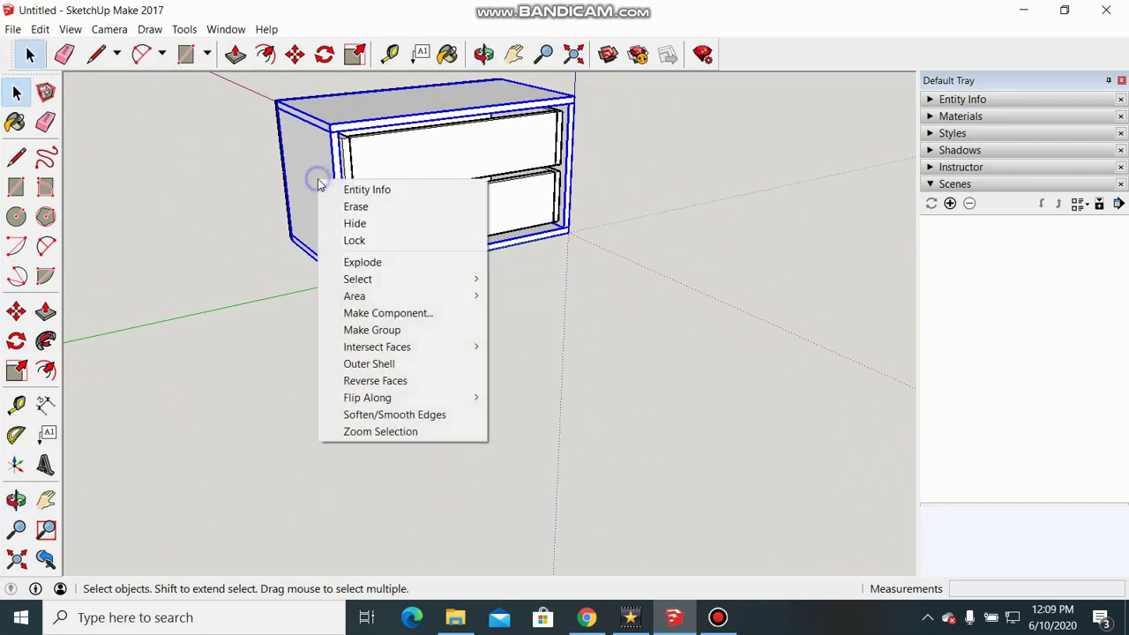
click(382, 330)
click(327, 338)
Step: Group the top drawer together with its handle
scroll(351, 336, down, 2)
scroll(330, 320, down, 1)
mouse_move(330, 320)
middle_down()
mouse_move(451, 399)
mouse_move(430, 256)
middle_up()
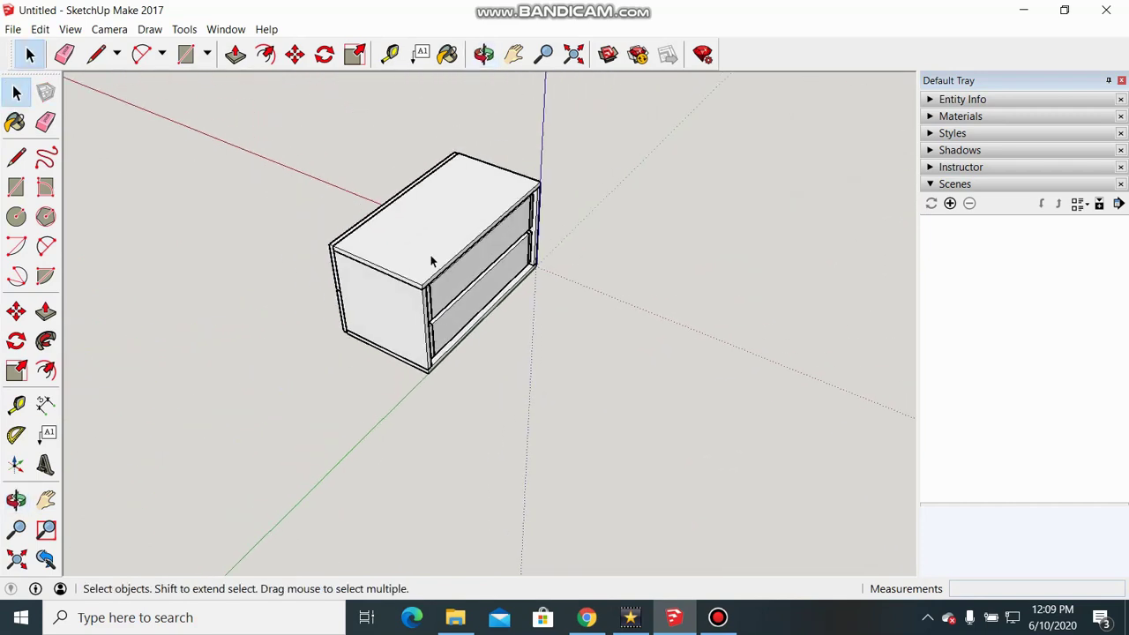
scroll(427, 256, up, 2)
click(436, 244)
mouse_move(572, 379)
middle_down()
mouse_move(318, 320)
mouse_move(482, 299)
mouse_move(472, 262)
middle_up()
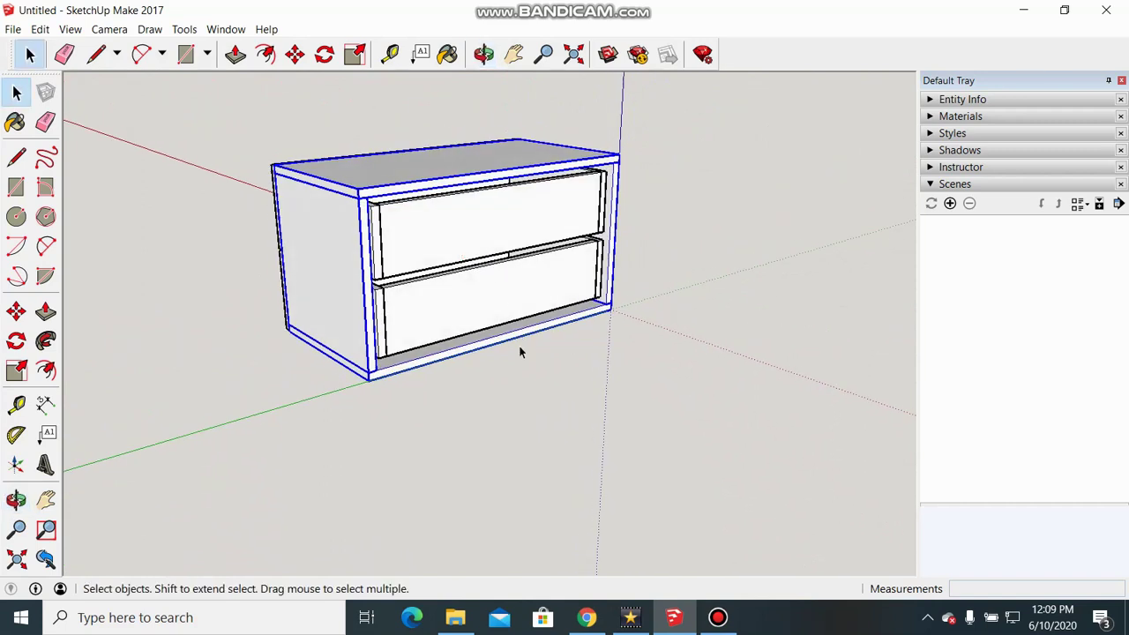
click(477, 236)
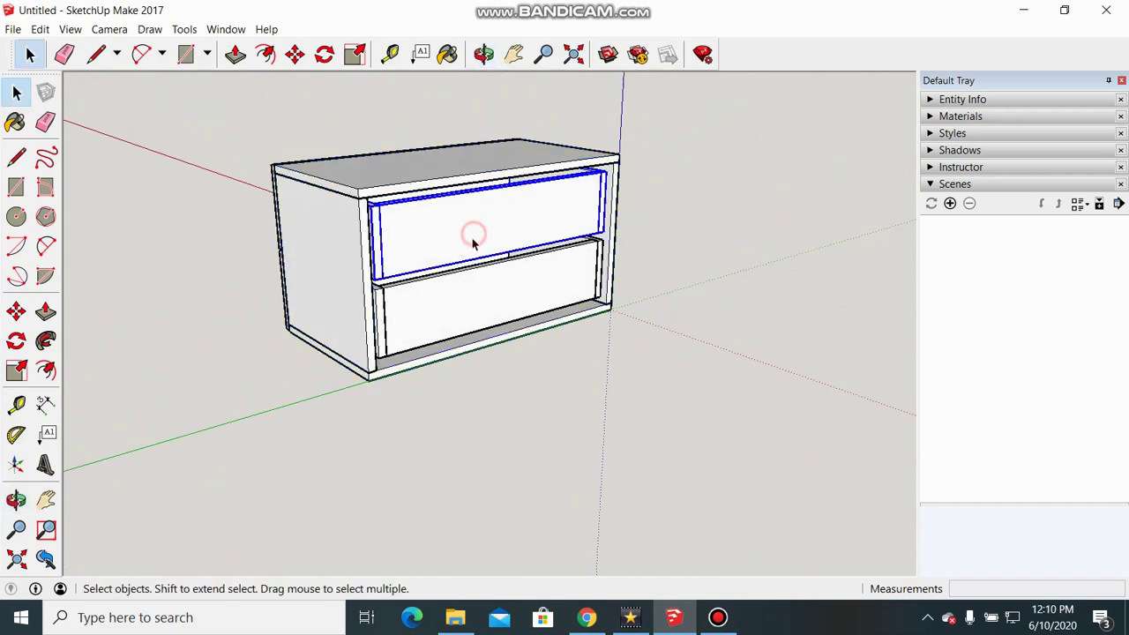
mouse_move(509, 389)
middle_down()
mouse_move(786, 424)
mouse_move(602, 285)
middle_up()
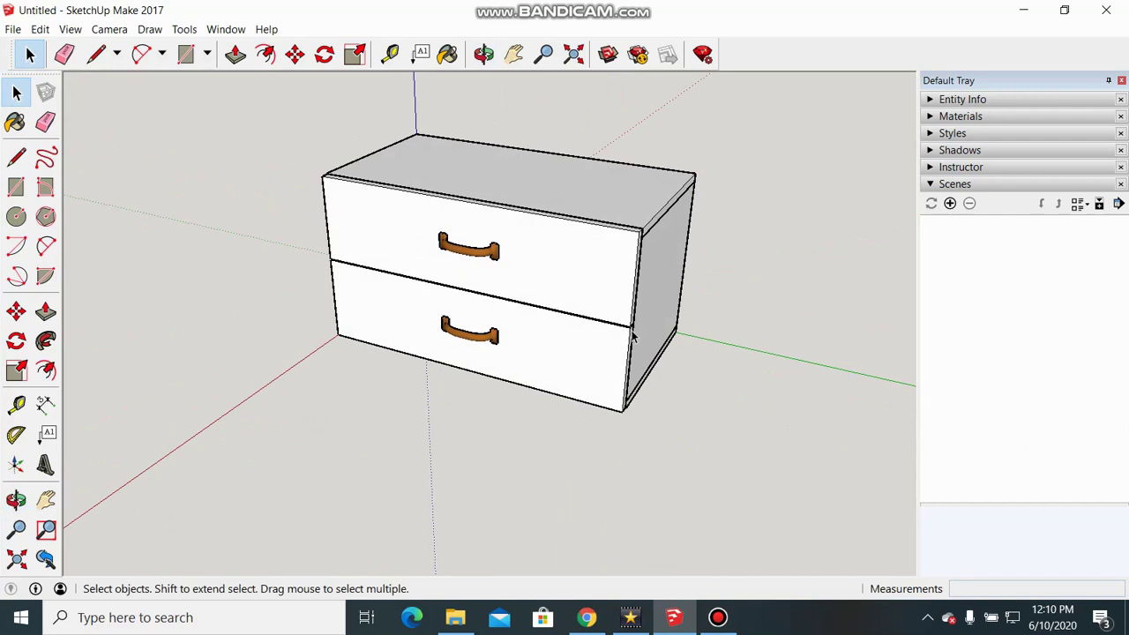
click(599, 290)
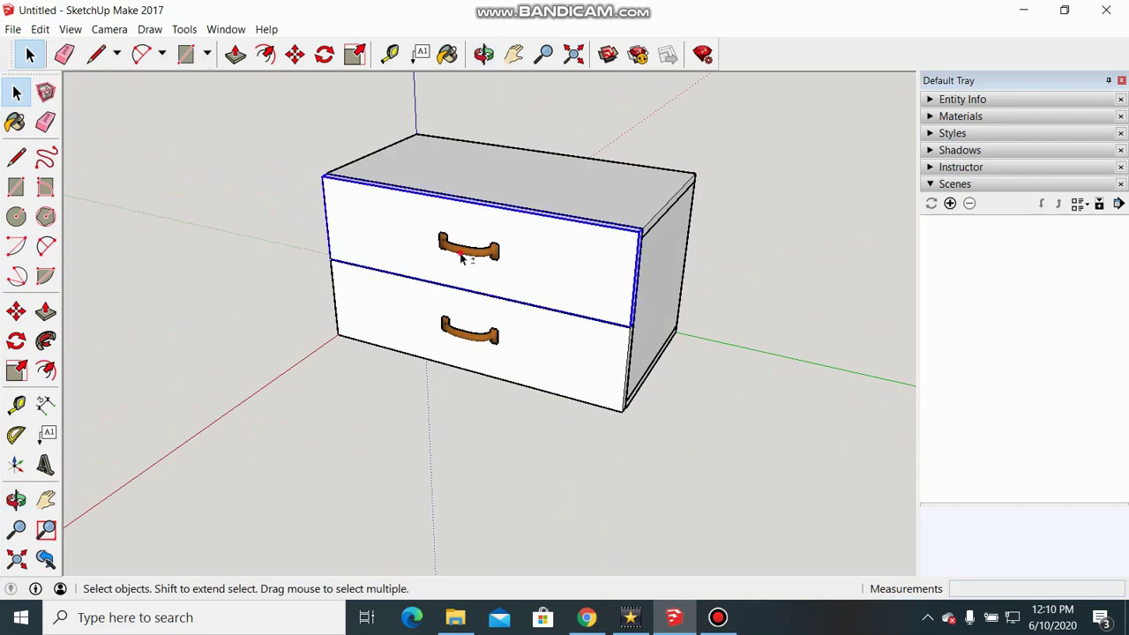
shift+click(463, 253)
right_click(553, 281)
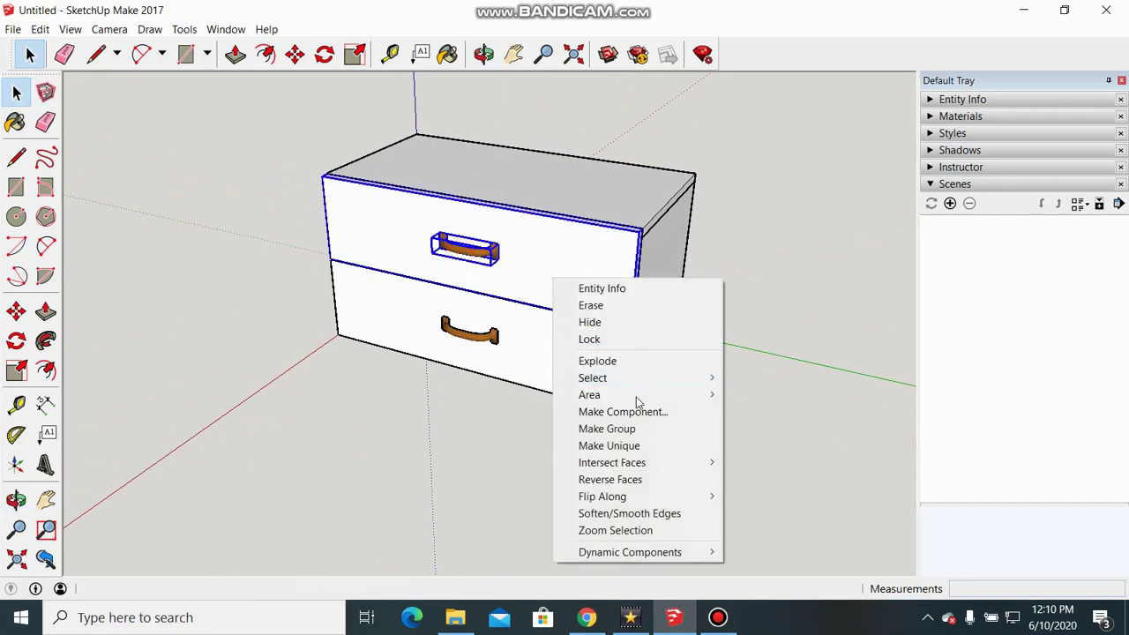
click(637, 432)
click(585, 441)
Step: Select the bottom drawer and orbit around to the cabinet's other side
middle_drag(786, 458, 676, 434)
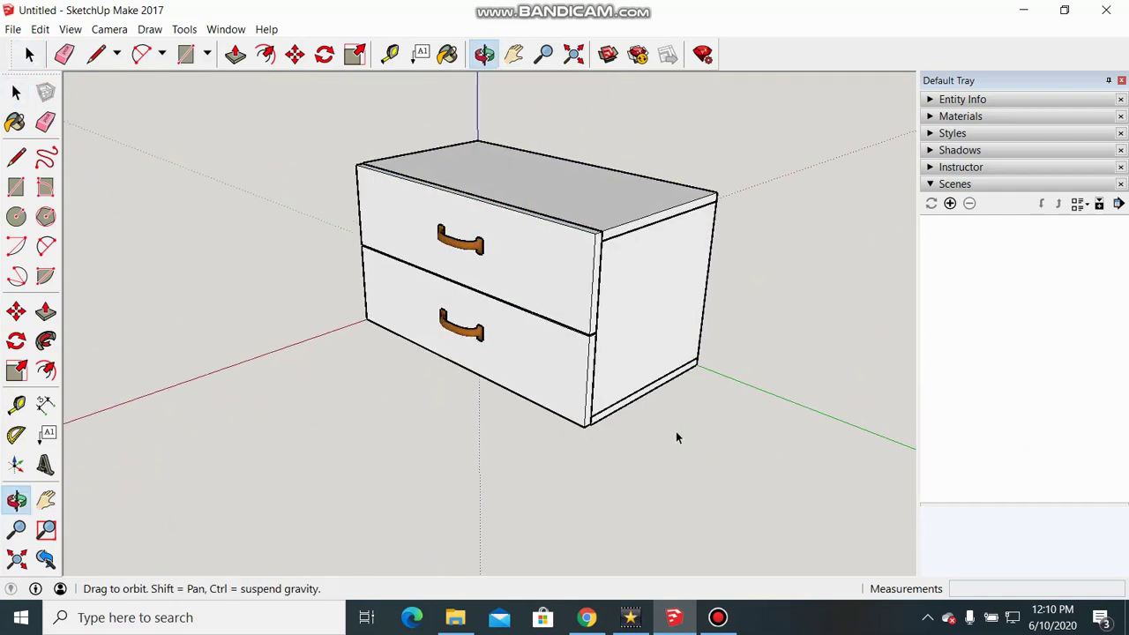
click(546, 369)
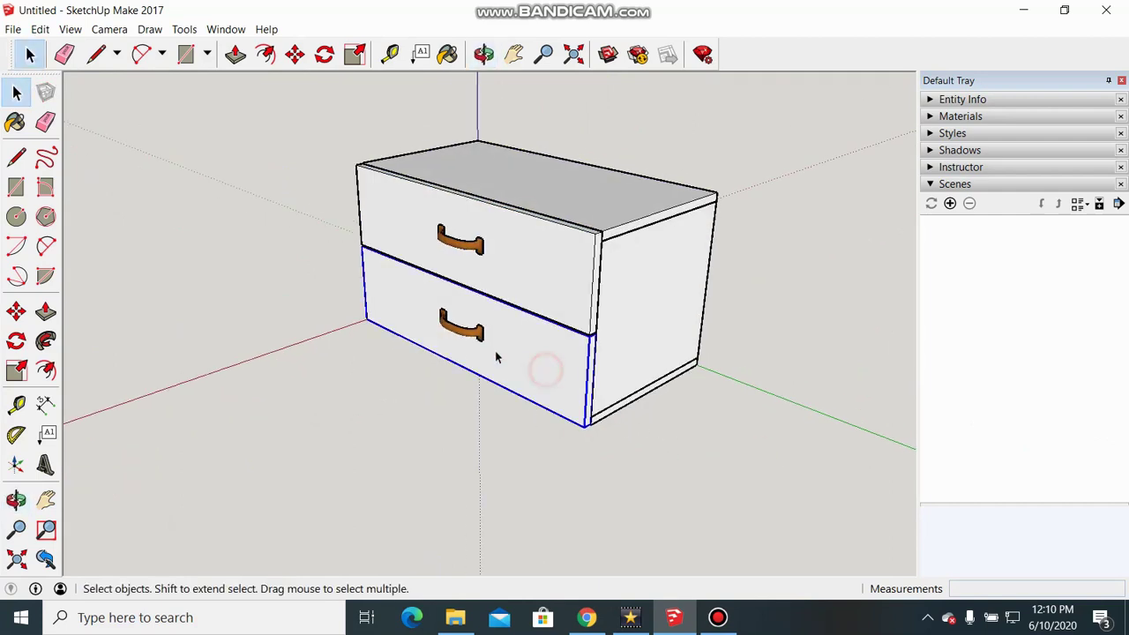
middle_drag(477, 342, 702, 442)
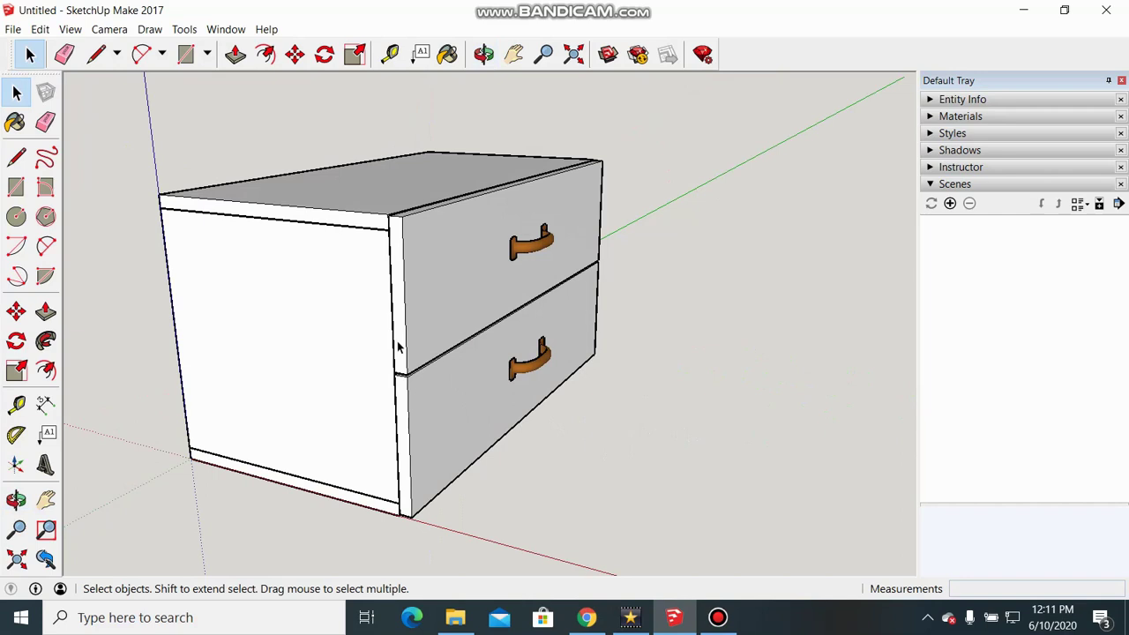
Step: Move the top drawer 140 mm outward from the cabinet corner, leaving the lower drawer closed
click(432, 334)
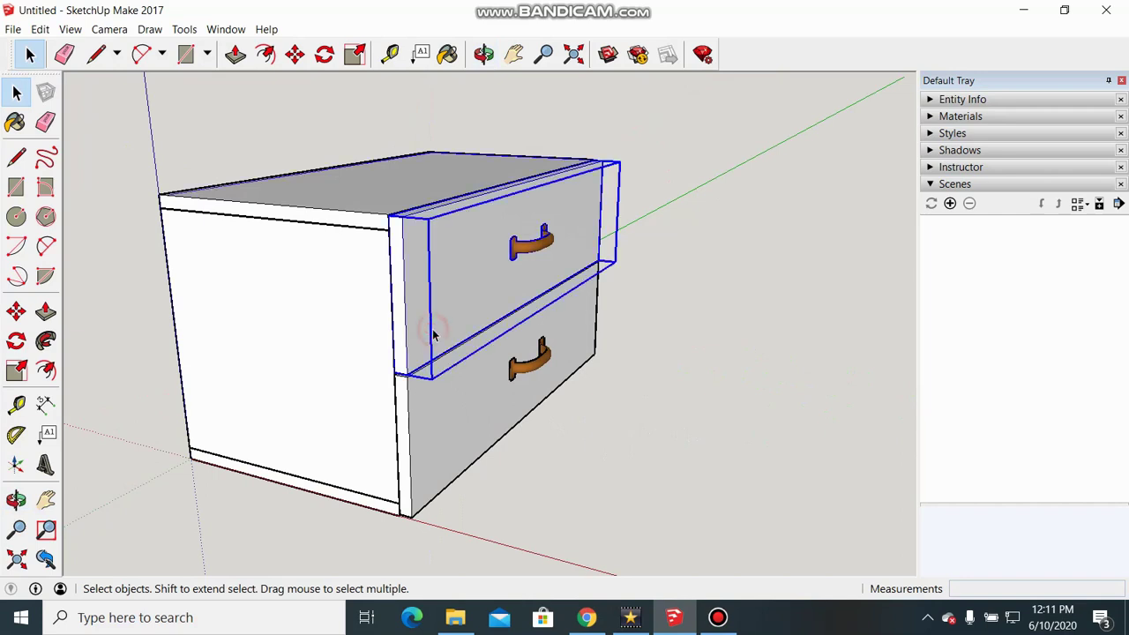
click(15, 311)
middle_drag(321, 406, 377, 391)
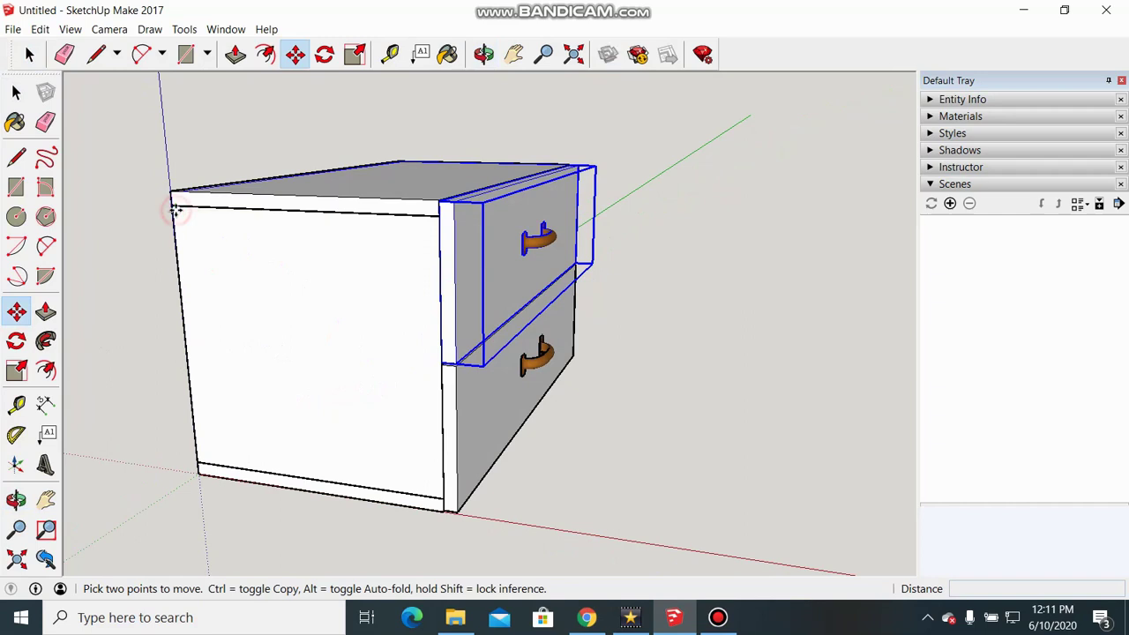
click(172, 207)
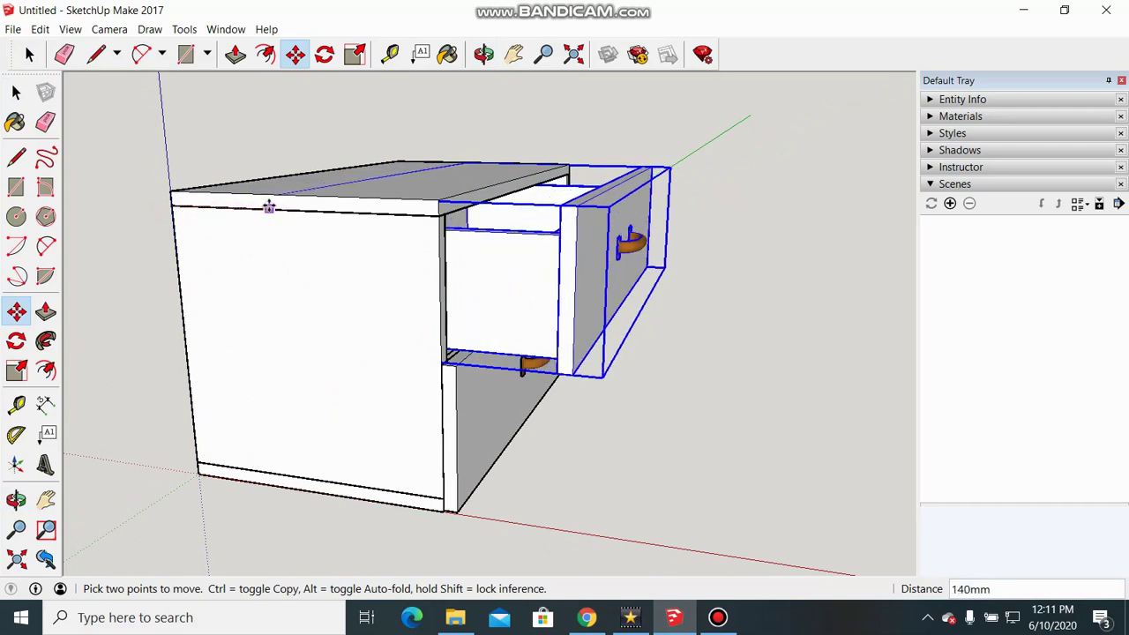
click(270, 203)
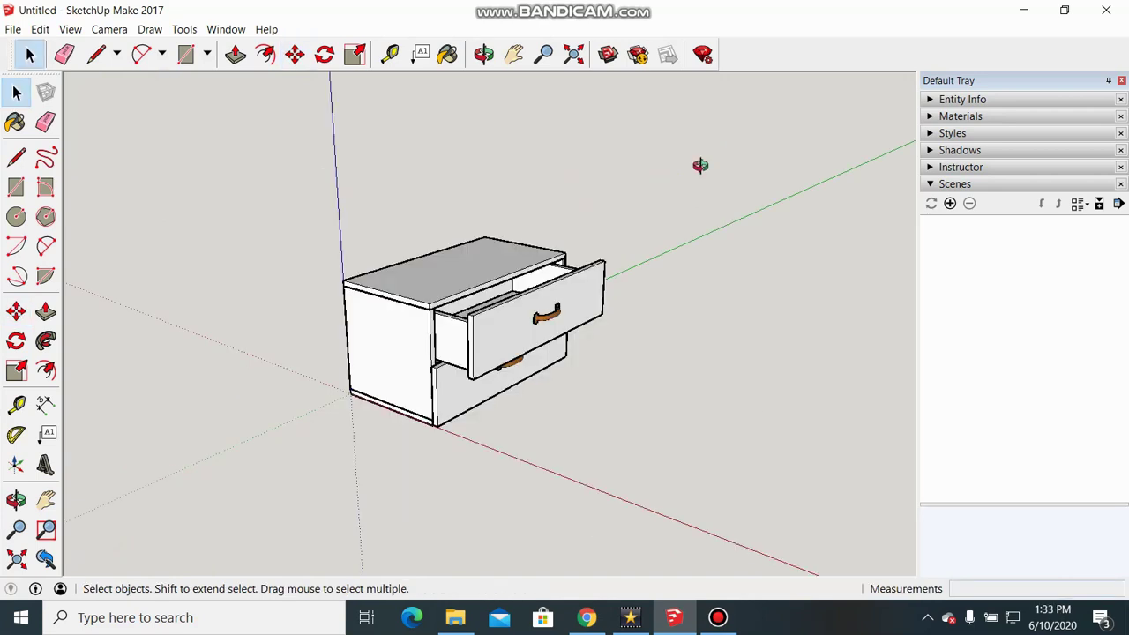
key(o)
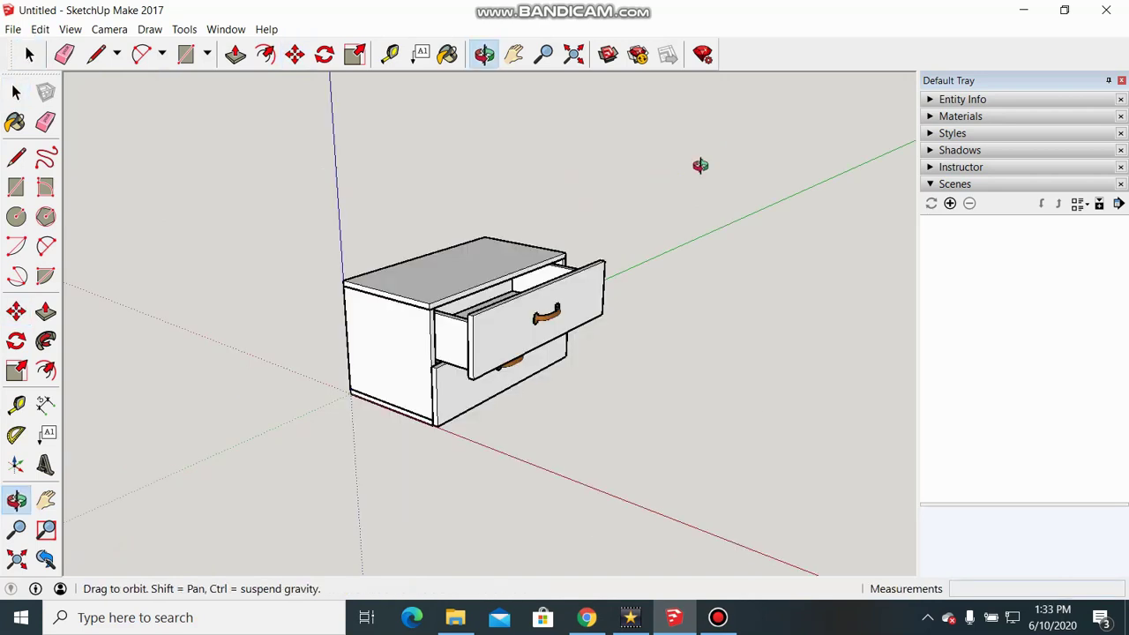
mouse_move(653, 181)
mouse_down()
mouse_move(429, 191)
mouse_move(186, 170)
mouse_up()
Step: Choose Wood Veneer 01 from the Wood category in the Materials panel
key(space)
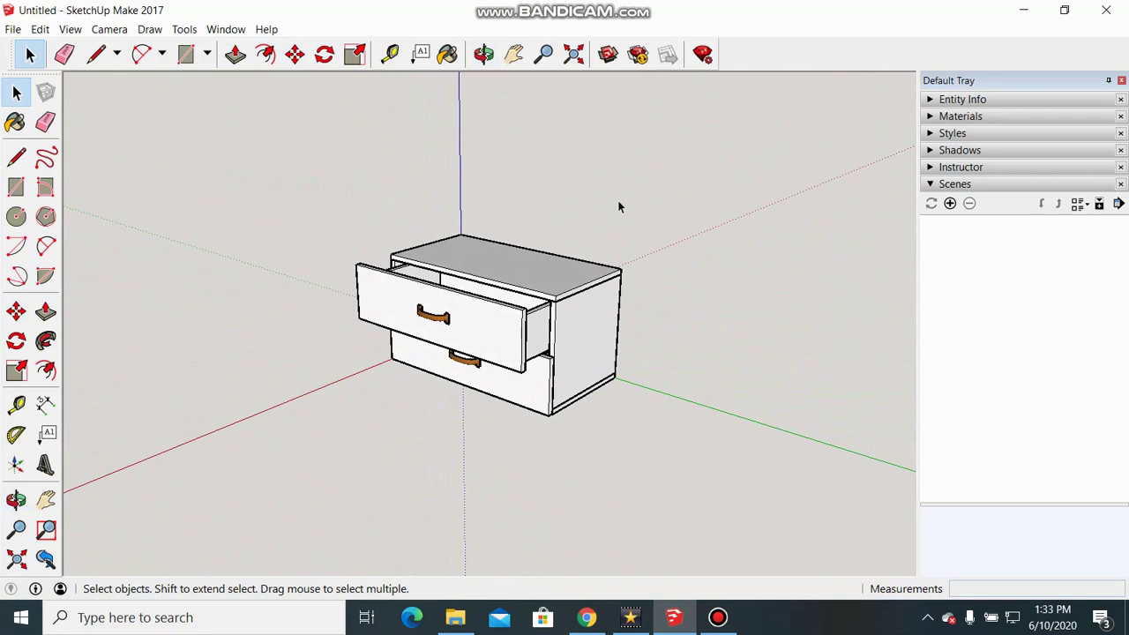
scroll(619, 206, up, 2)
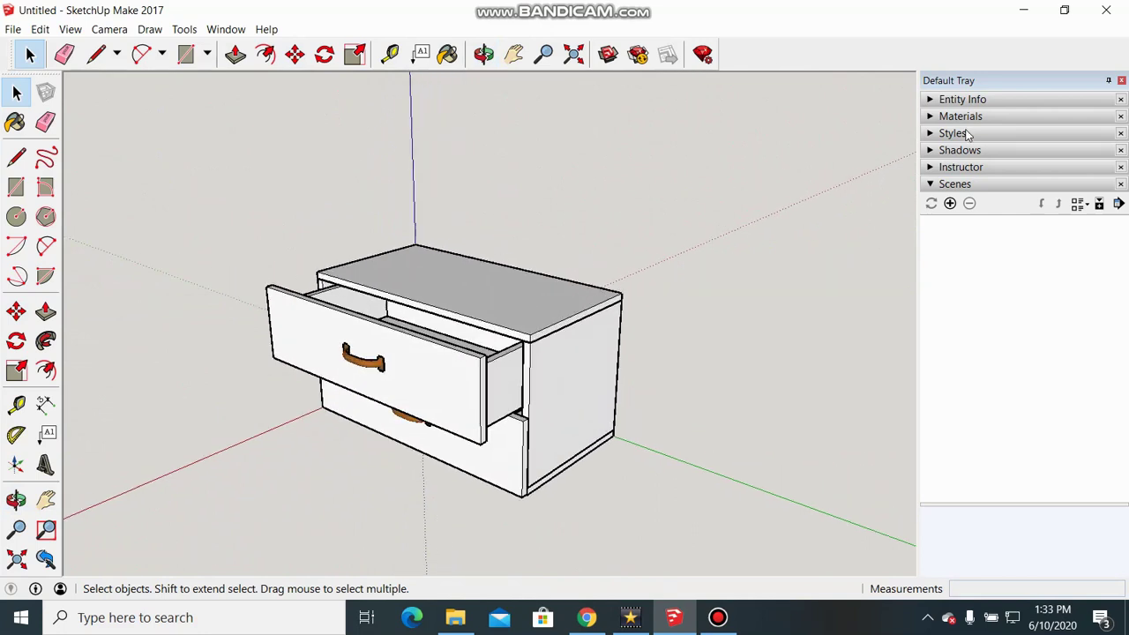
click(929, 117)
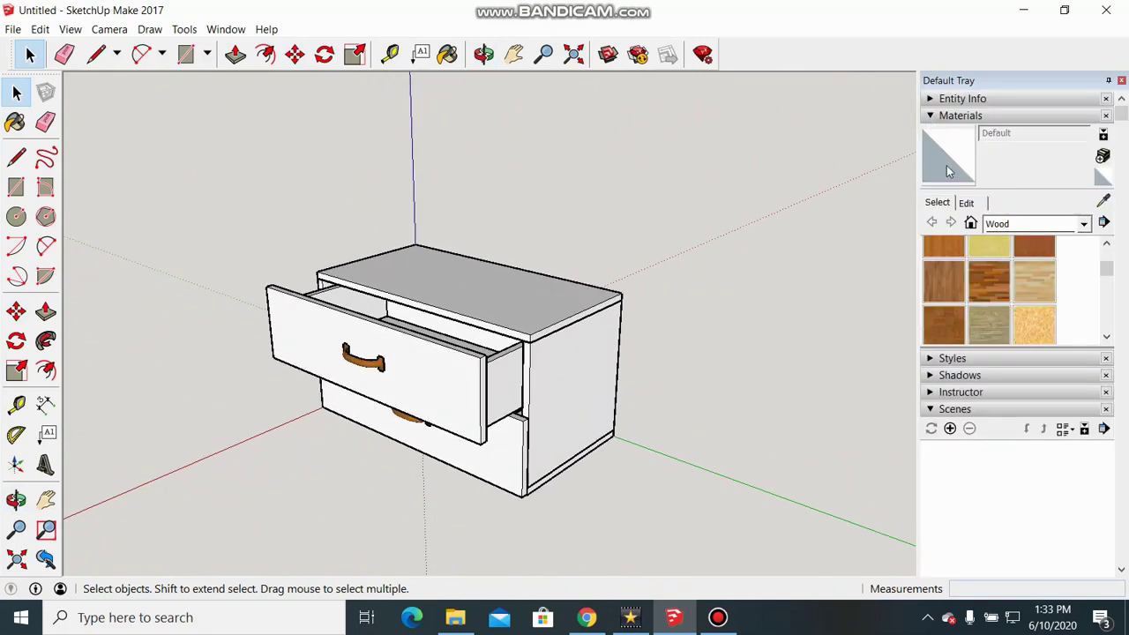
click(1084, 224)
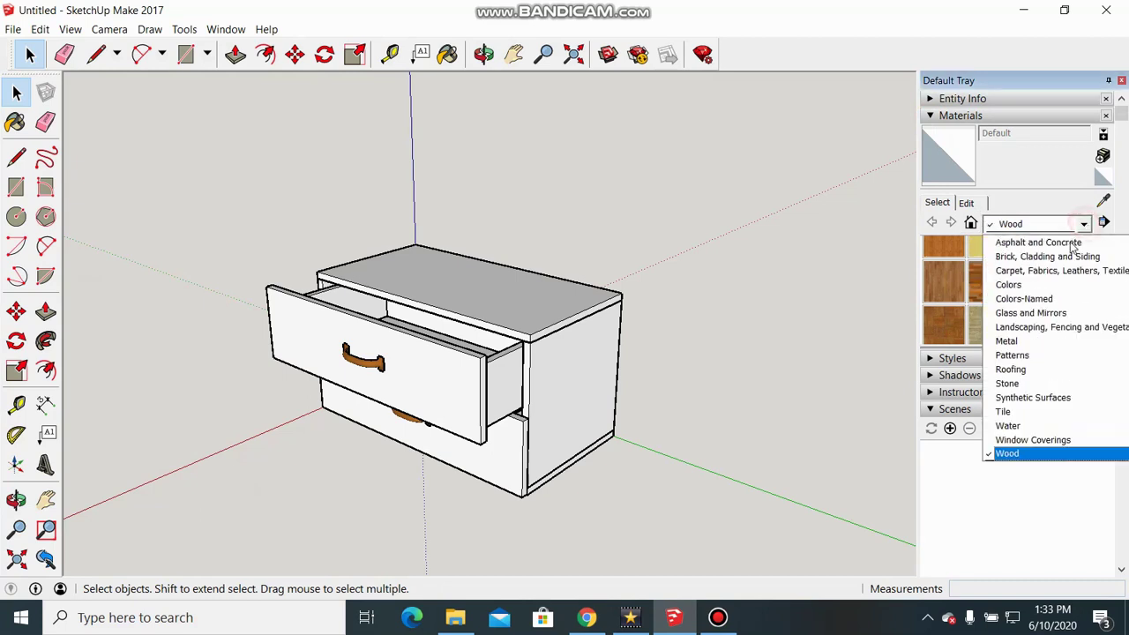
click(1024, 457)
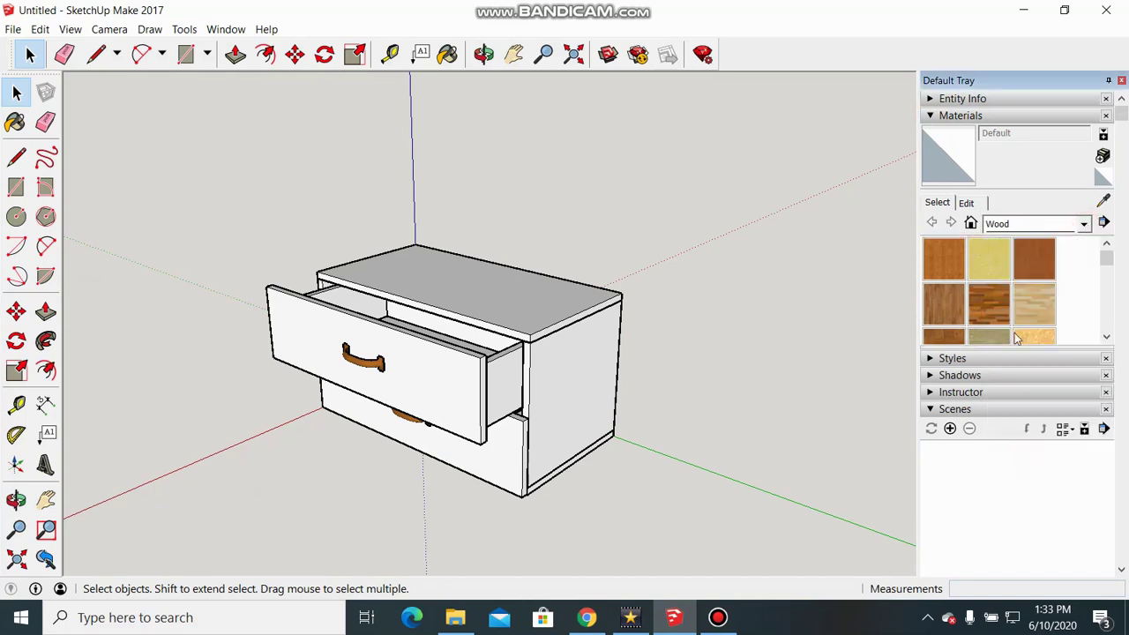
scroll(1024, 295, down, 2)
scroll(1023, 295, up, 2)
scroll(1024, 295, down, 2)
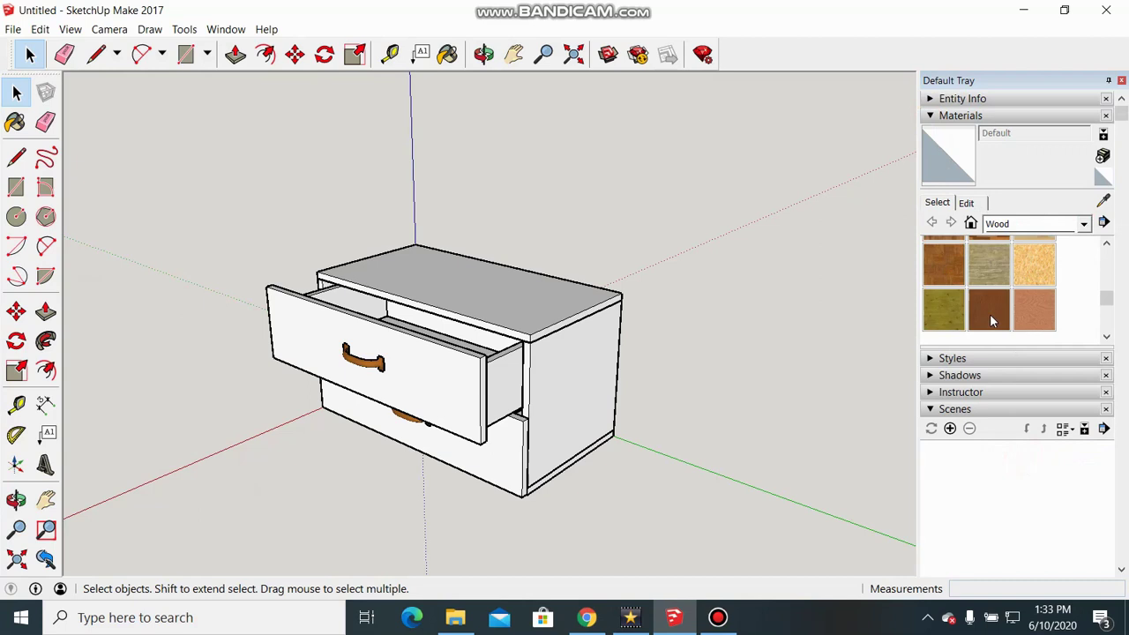
click(991, 319)
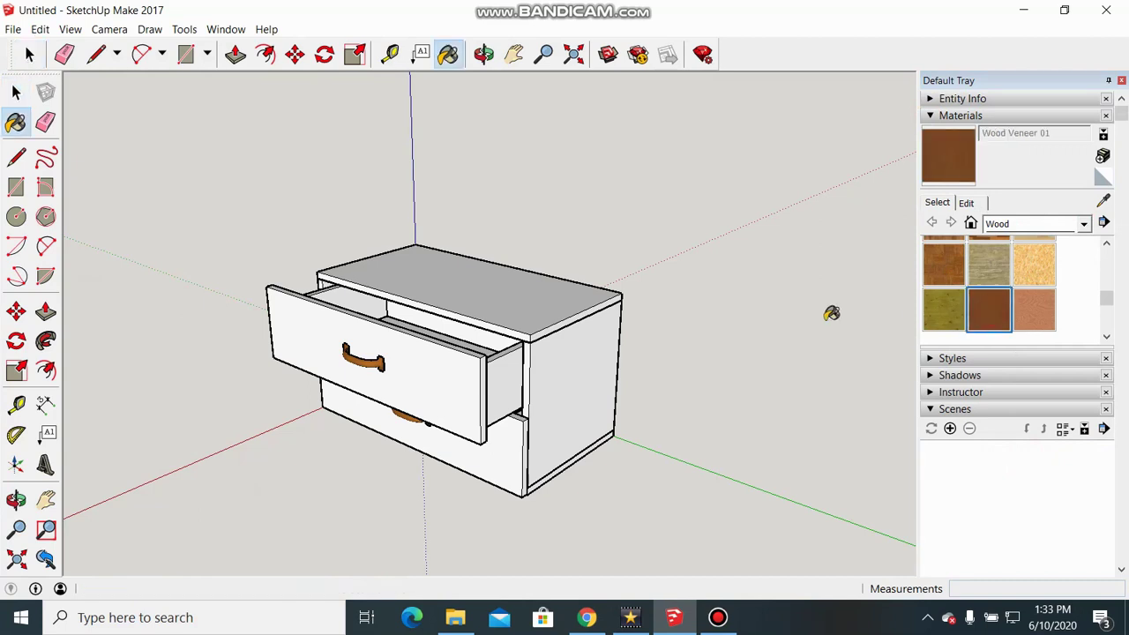
Step: Paint the cabinet body with Wood Veneer 01 and orbit to inspect it
click(541, 287)
mouse_move(612, 448)
middle_down()
mouse_move(711, 411)
mouse_move(971, 393)
middle_up()
mouse_move(574, 459)
middle_down()
mouse_move(570, 538)
mouse_move(194, 521)
mouse_move(479, 500)
middle_up()
mouse_move(661, 502)
middle_down()
mouse_move(436, 535)
mouse_move(558, 535)
mouse_move(699, 507)
middle_up()
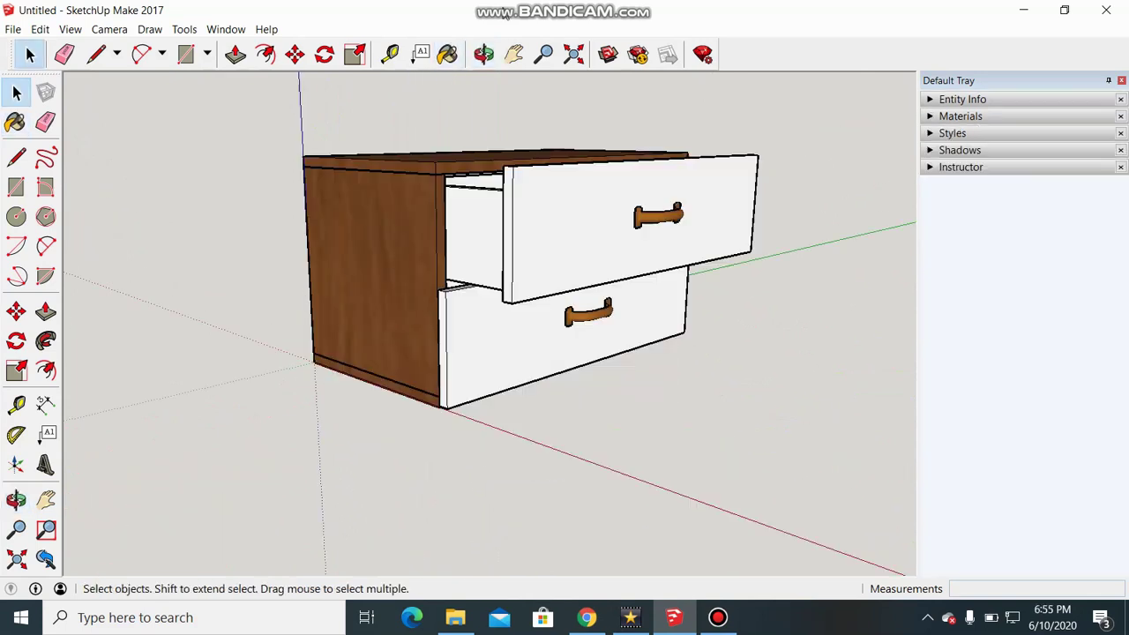
Step: Orbit to a front view of the cabinet and open the View menu for Animation
mouse_move(746, 135)
middle_down()
mouse_move(652, 168)
mouse_move(706, 172)
mouse_move(820, 244)
mouse_move(843, 189)
middle_up()
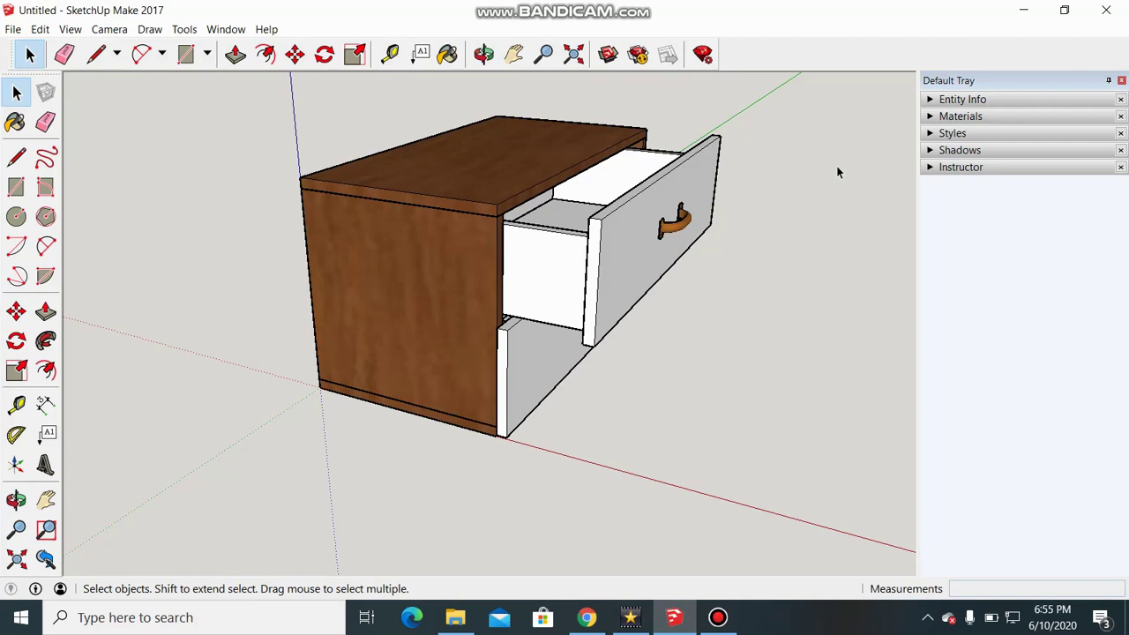
click(72, 30)
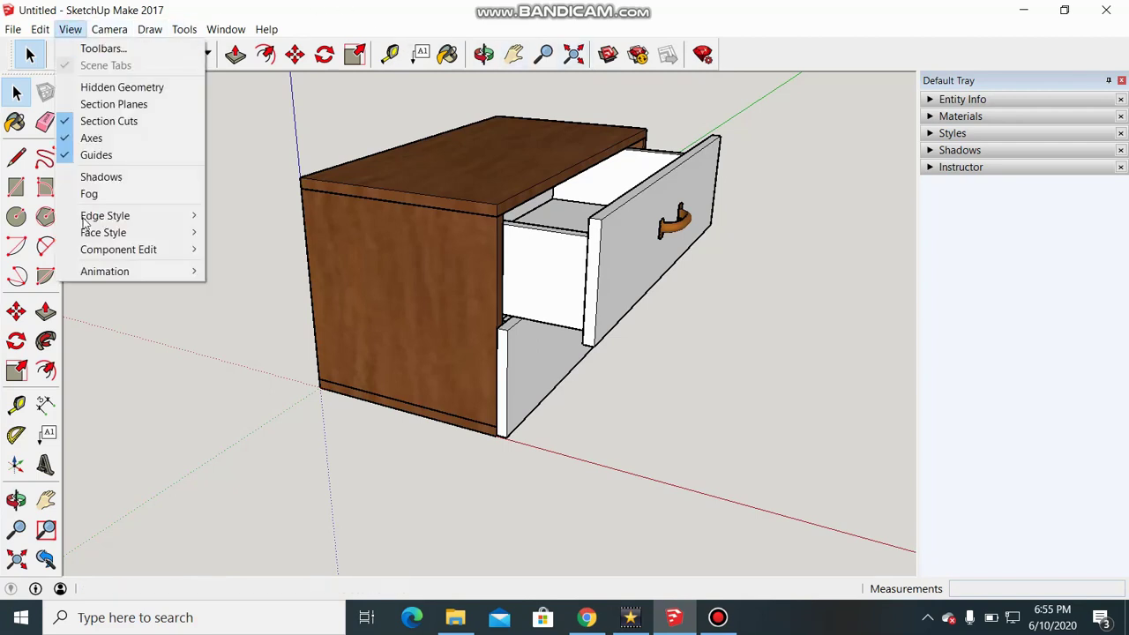
mouse_move(105, 271)
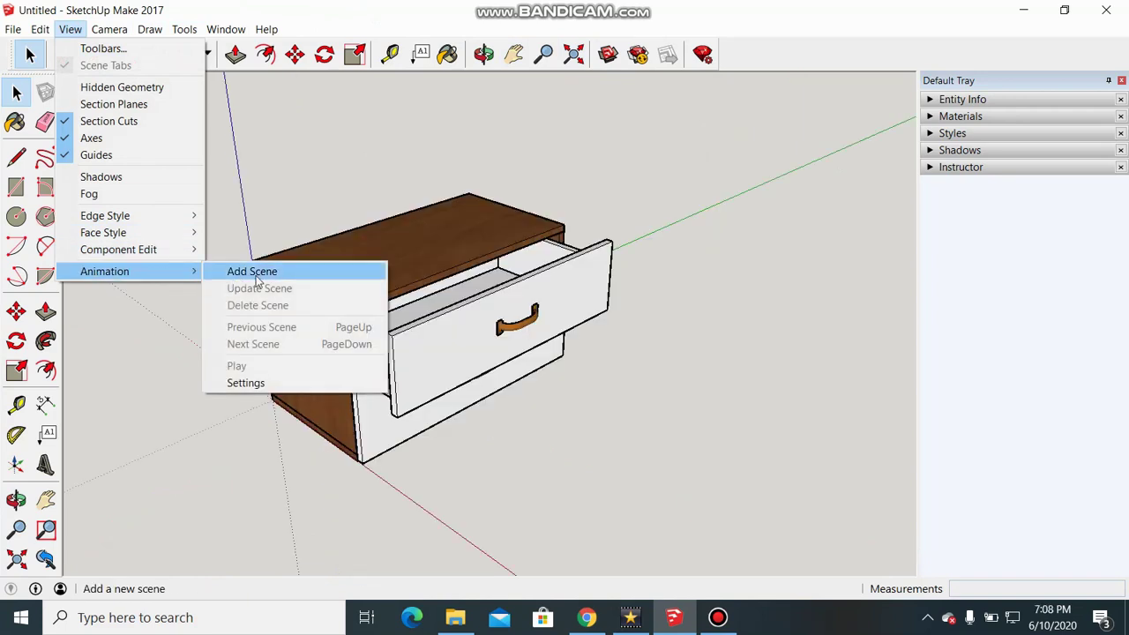
Step: Save the current view as Scene 1 and open the Scenes manager
click(265, 275)
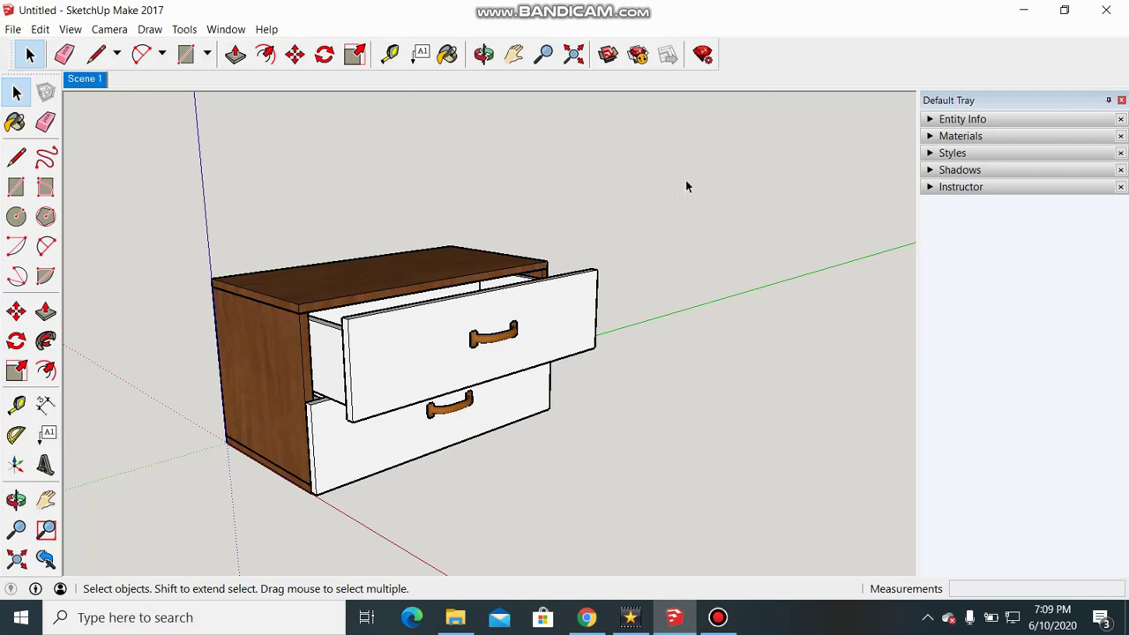
mouse_move(686, 186)
middle_down()
mouse_move(536, 245)
mouse_move(479, 285)
middle_up()
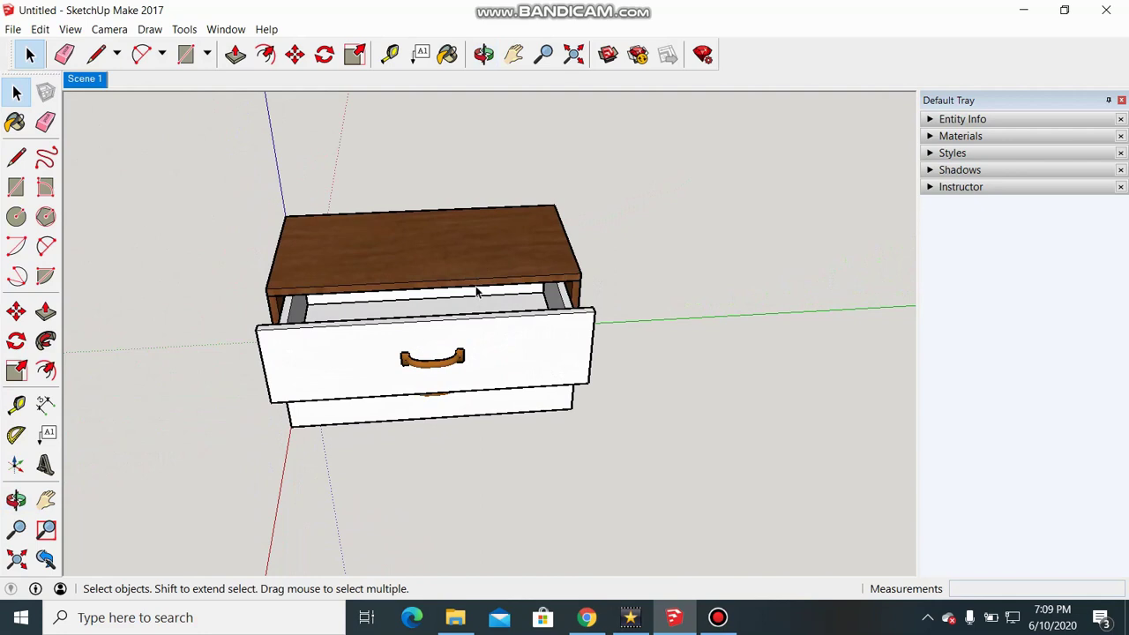
right_click(88, 84)
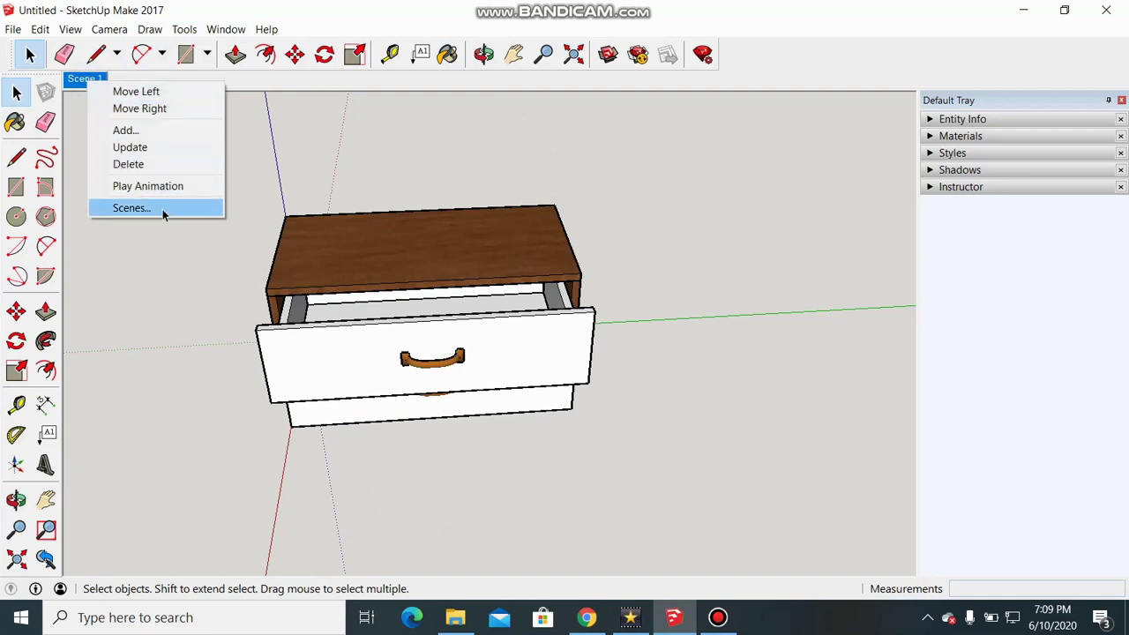
click(161, 211)
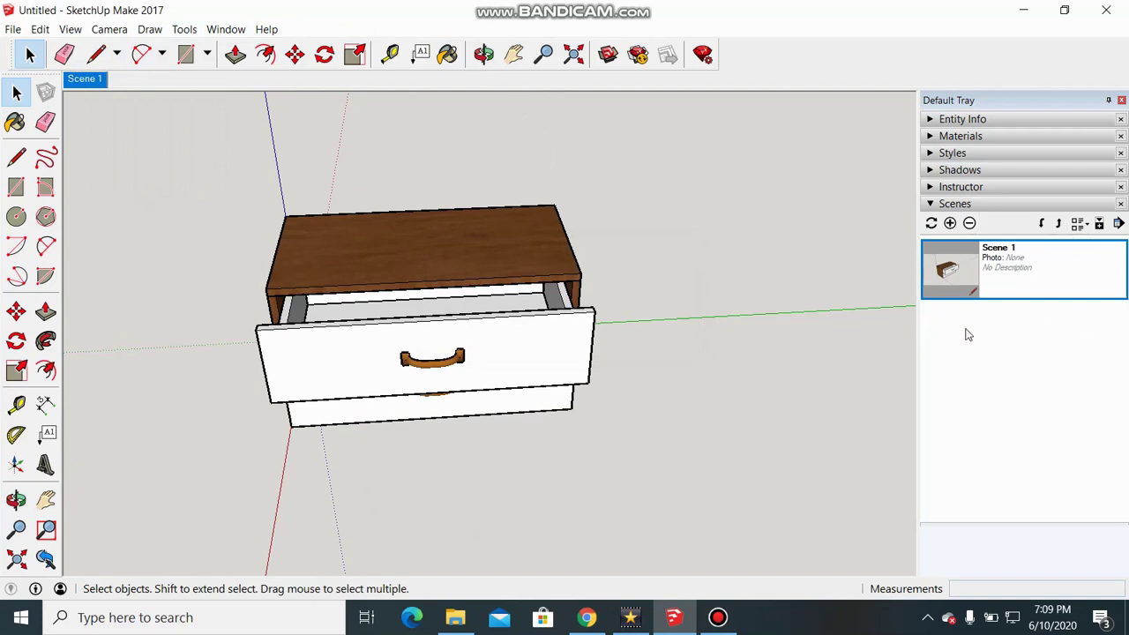
Step: Add Scenes 2–4 from the front, top-down and both-drawers viewpoints
click(950, 223)
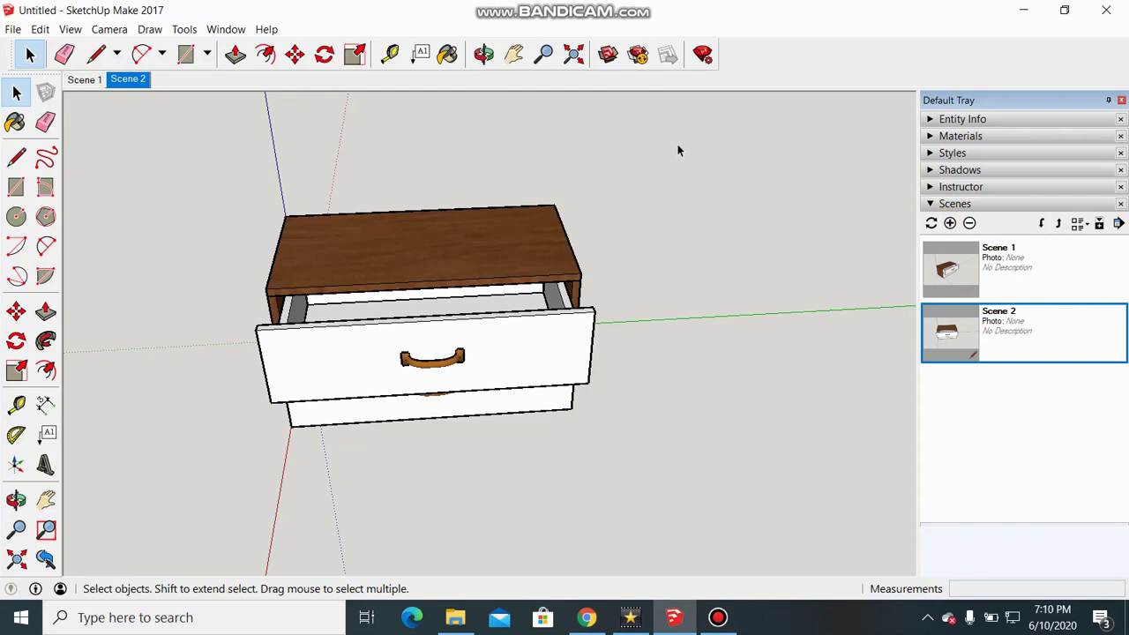
middle_drag(677, 149, 517, 221)
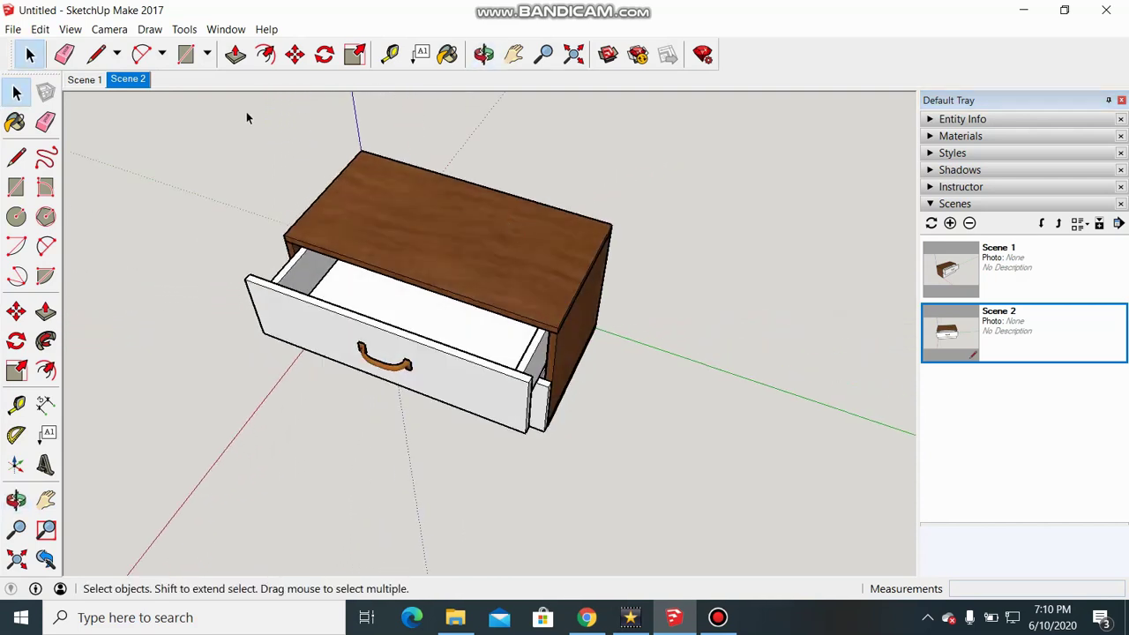
click(951, 223)
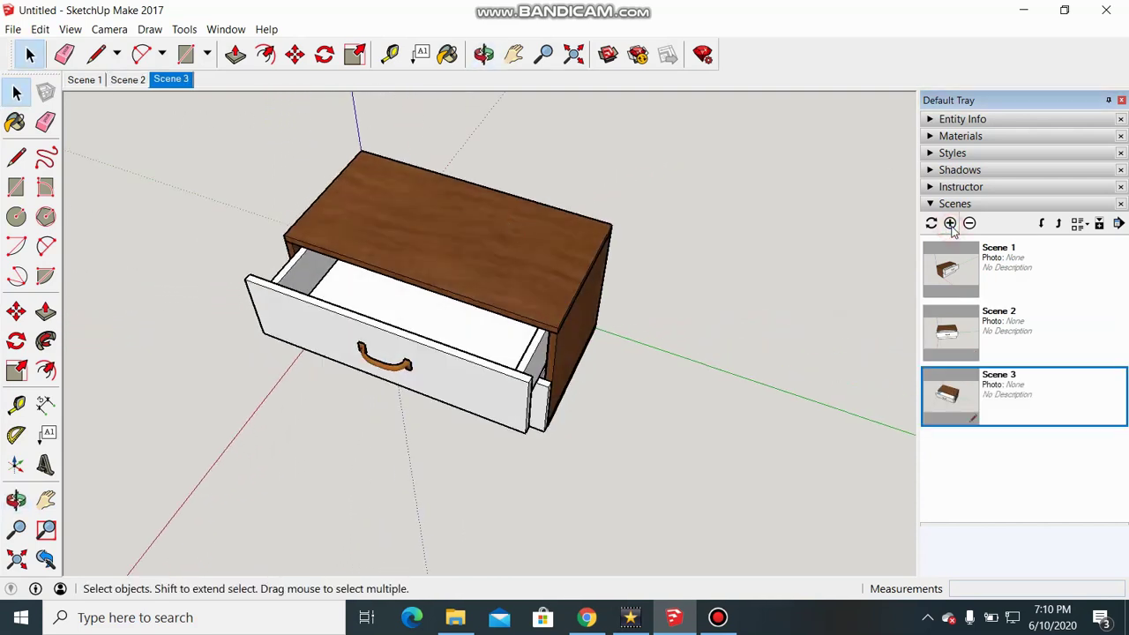
middle_drag(695, 446, 573, 220)
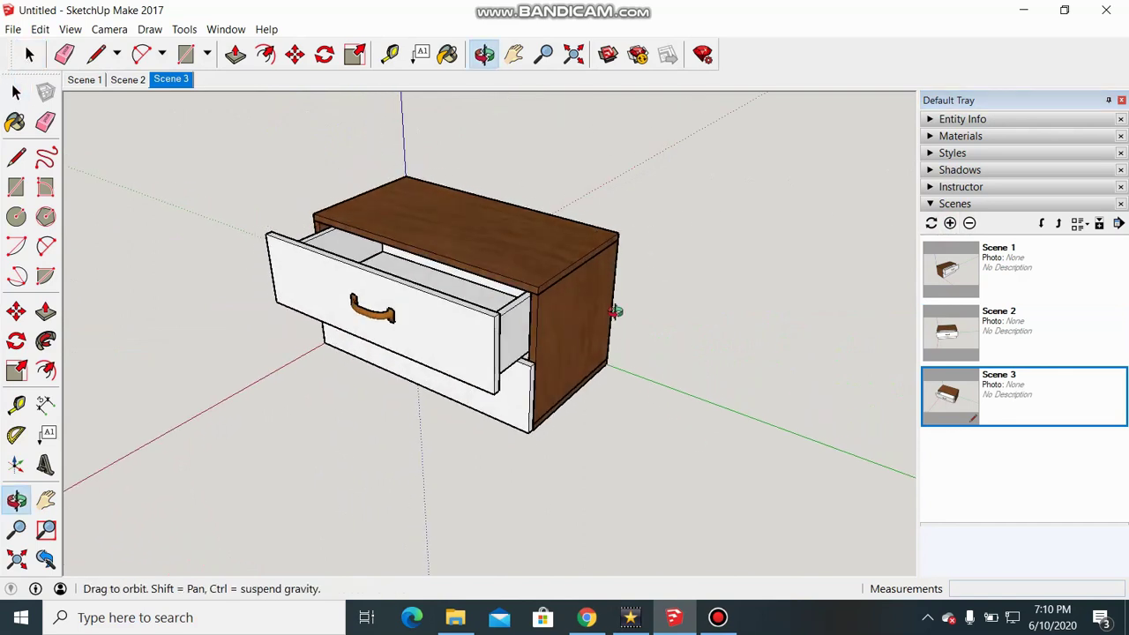
click(950, 224)
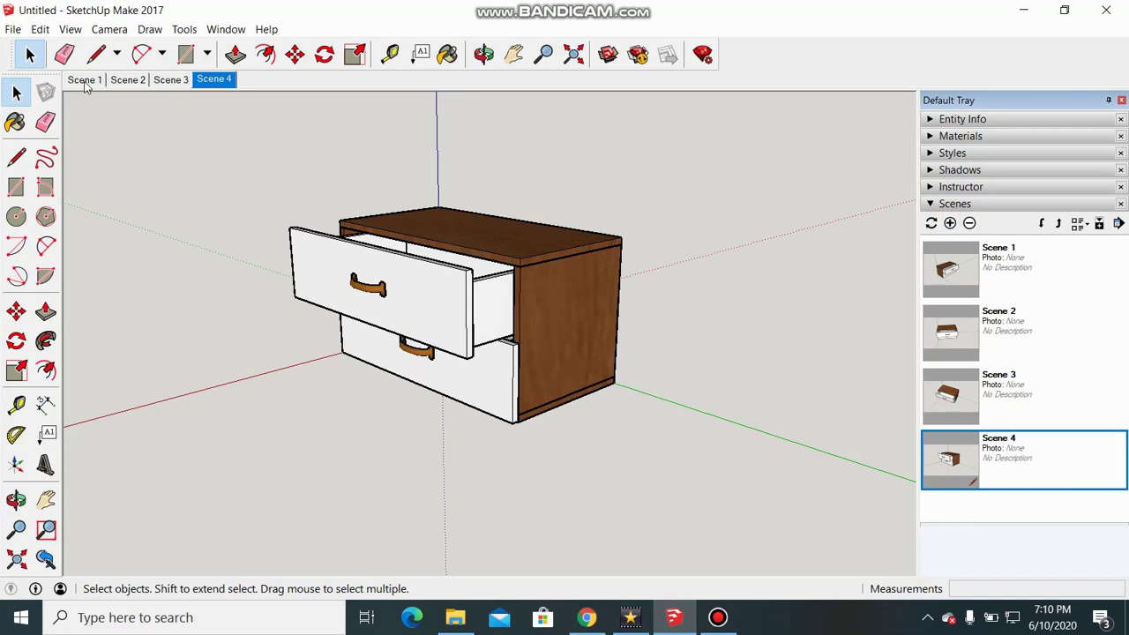
Step: Preview the Scene 1, Scene 2, Scene 3 and Scene 4 viewpoints in turn, then bring up the File menu
click(84, 80)
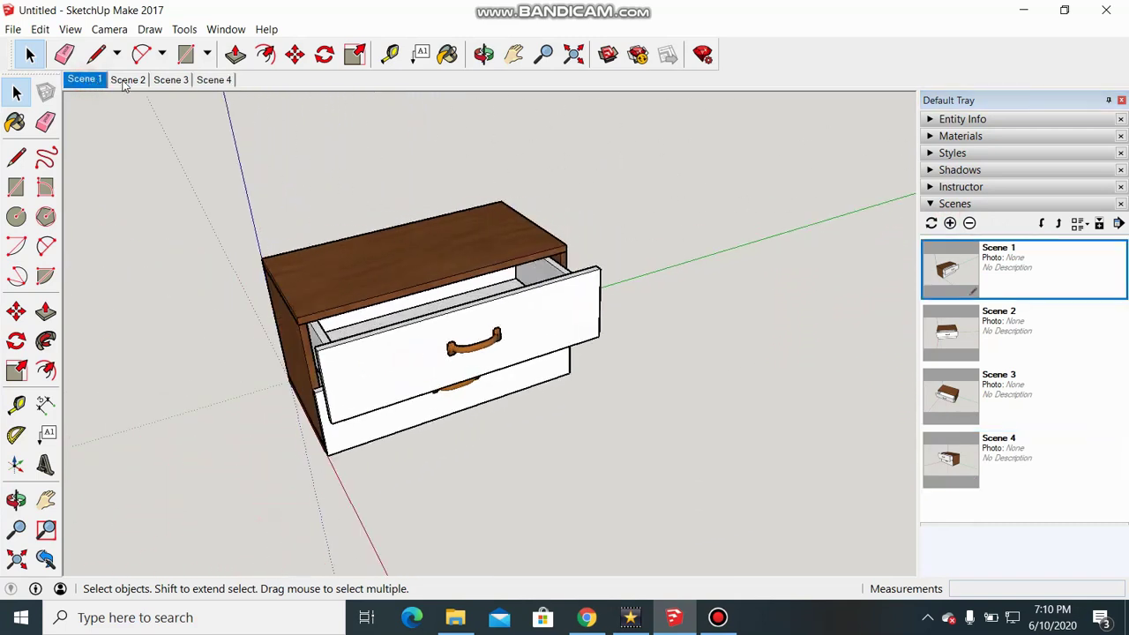
click(126, 81)
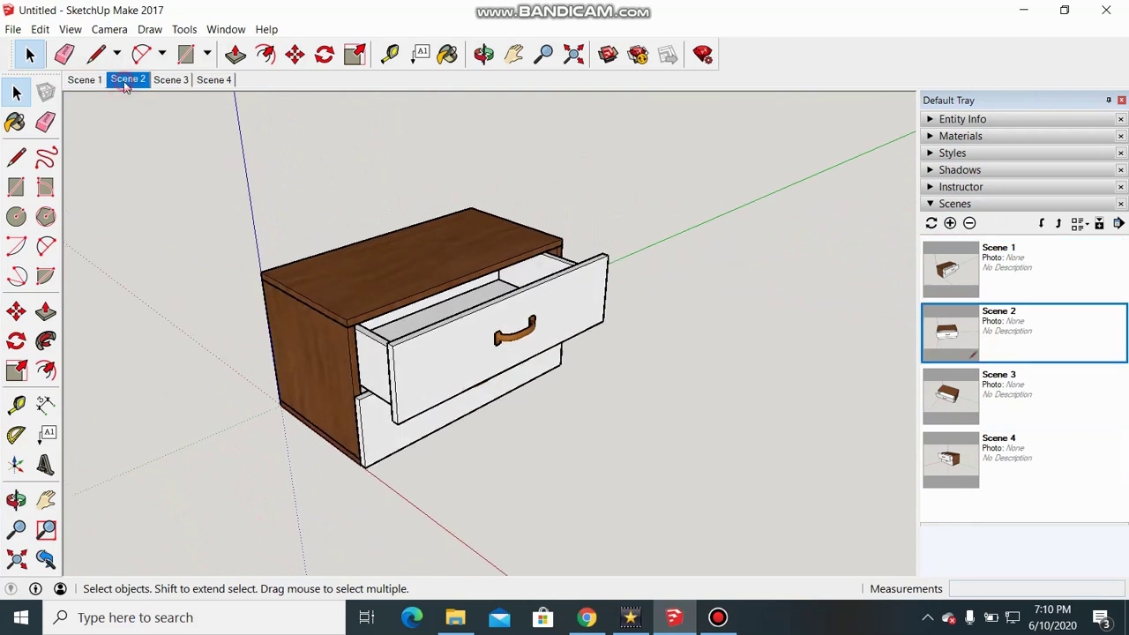
click(173, 80)
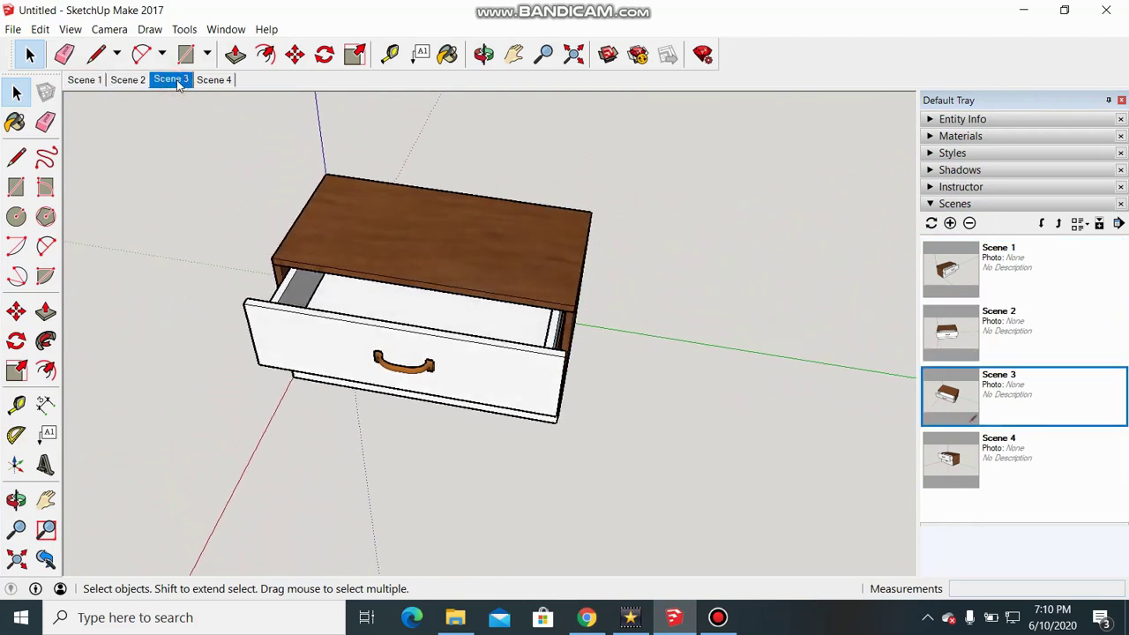
click(212, 80)
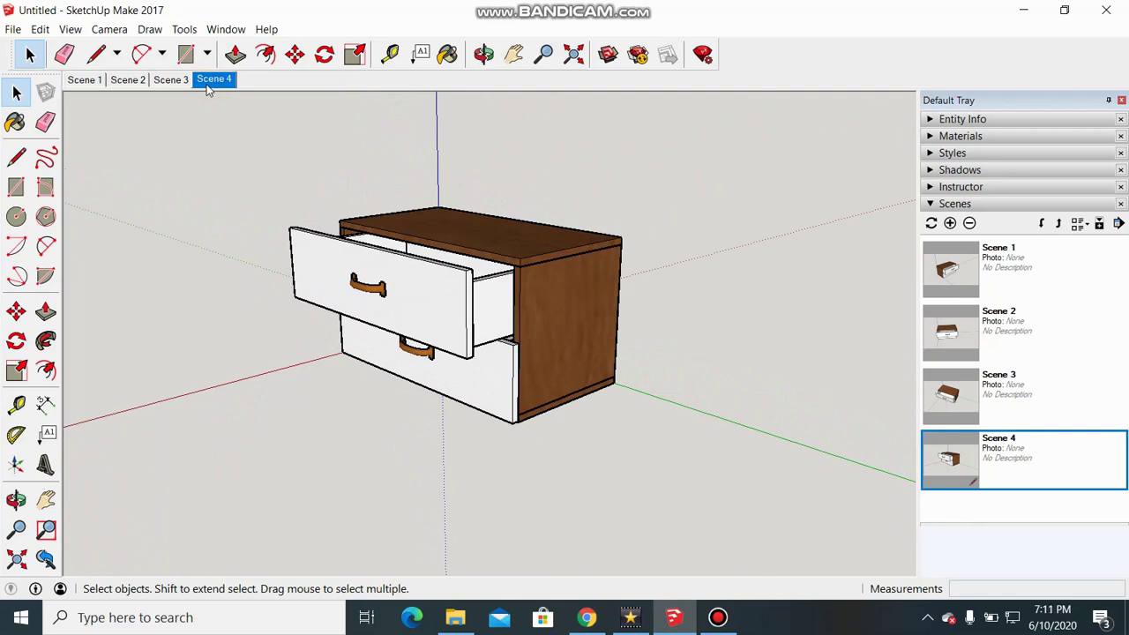
click(14, 29)
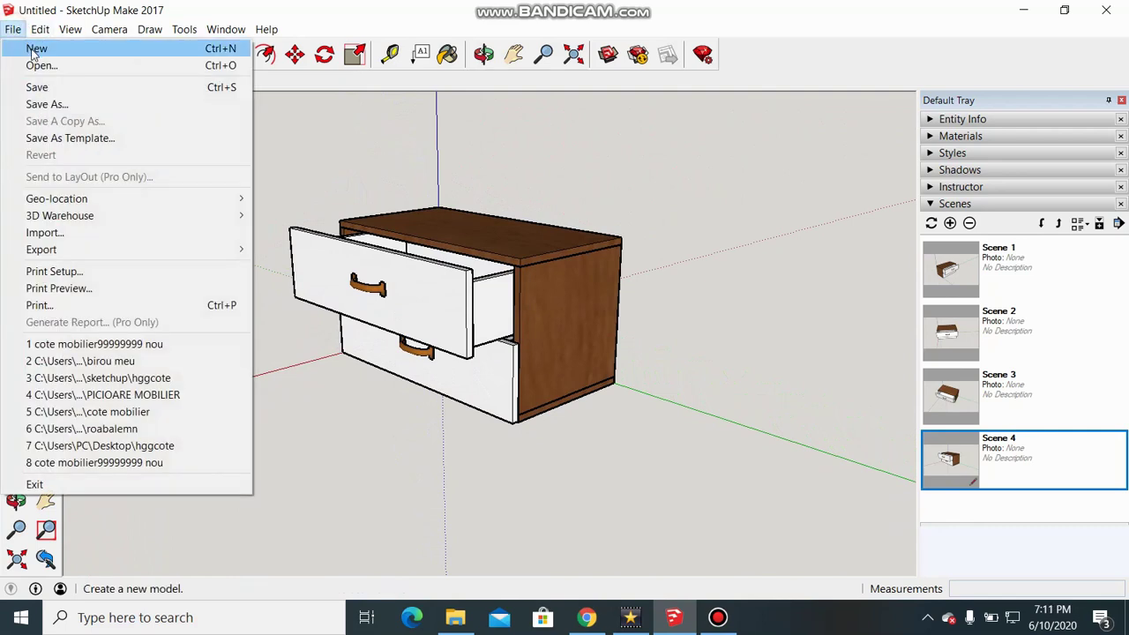
mouse_move(41, 250)
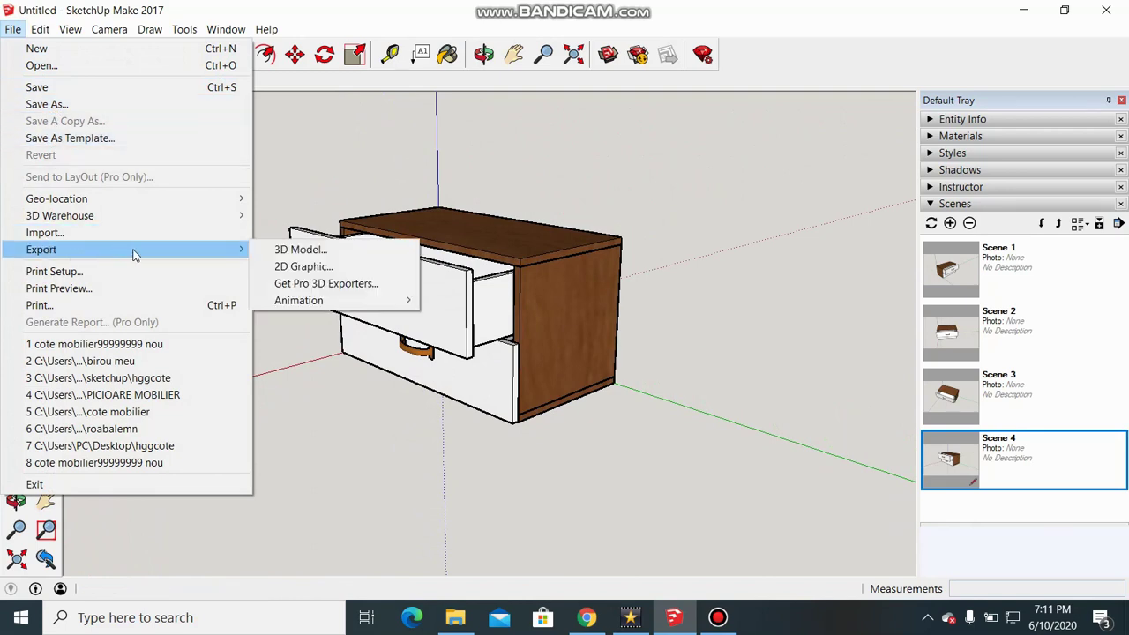
mouse_move(298, 300)
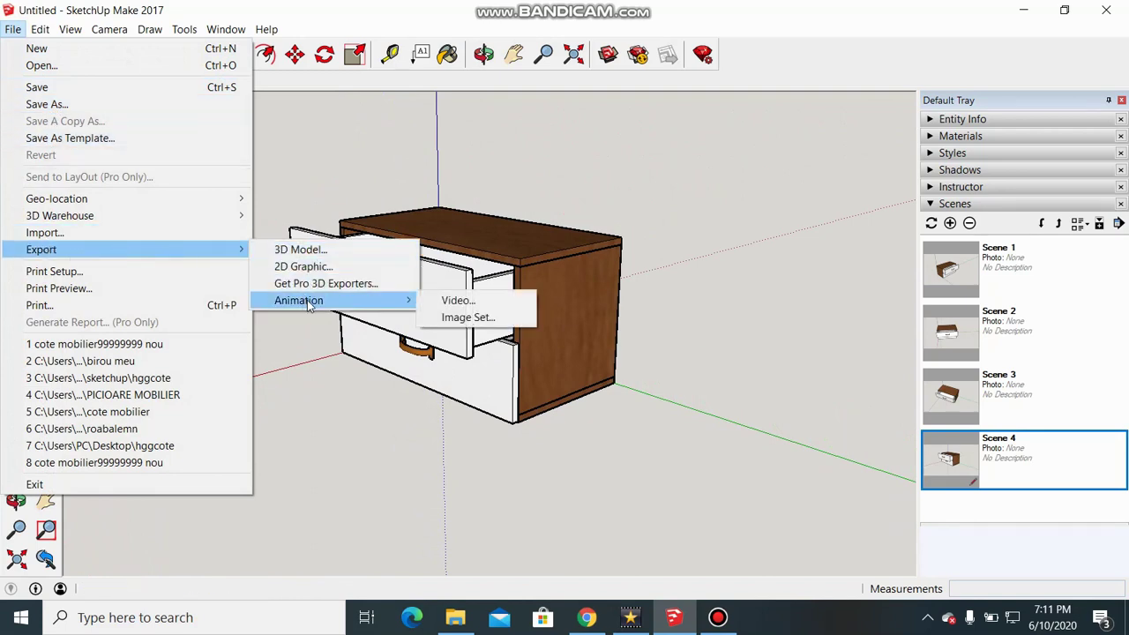
Step: Export the cabinet scene animation as an MP4 video to the Desktop
click(477, 302)
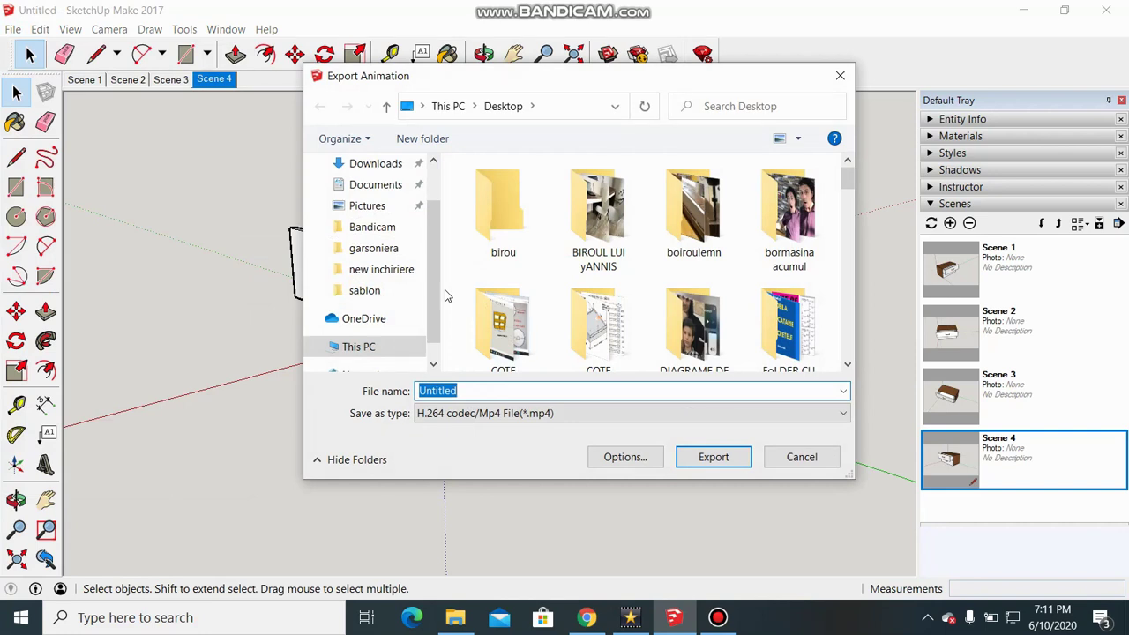
scroll(445, 291, up, 2)
click(715, 459)
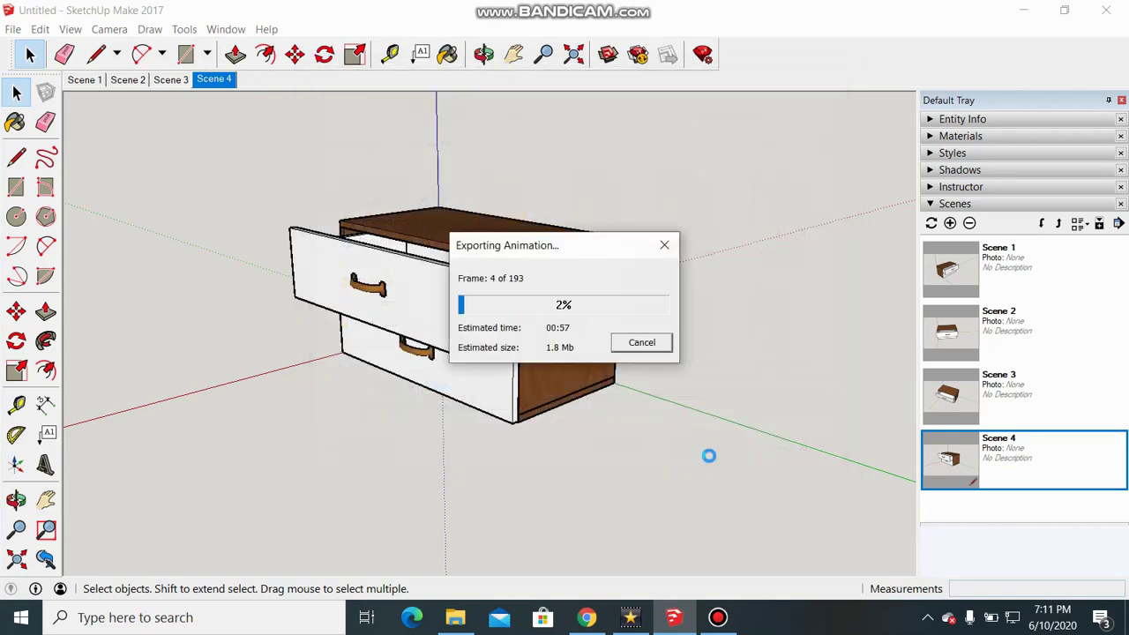